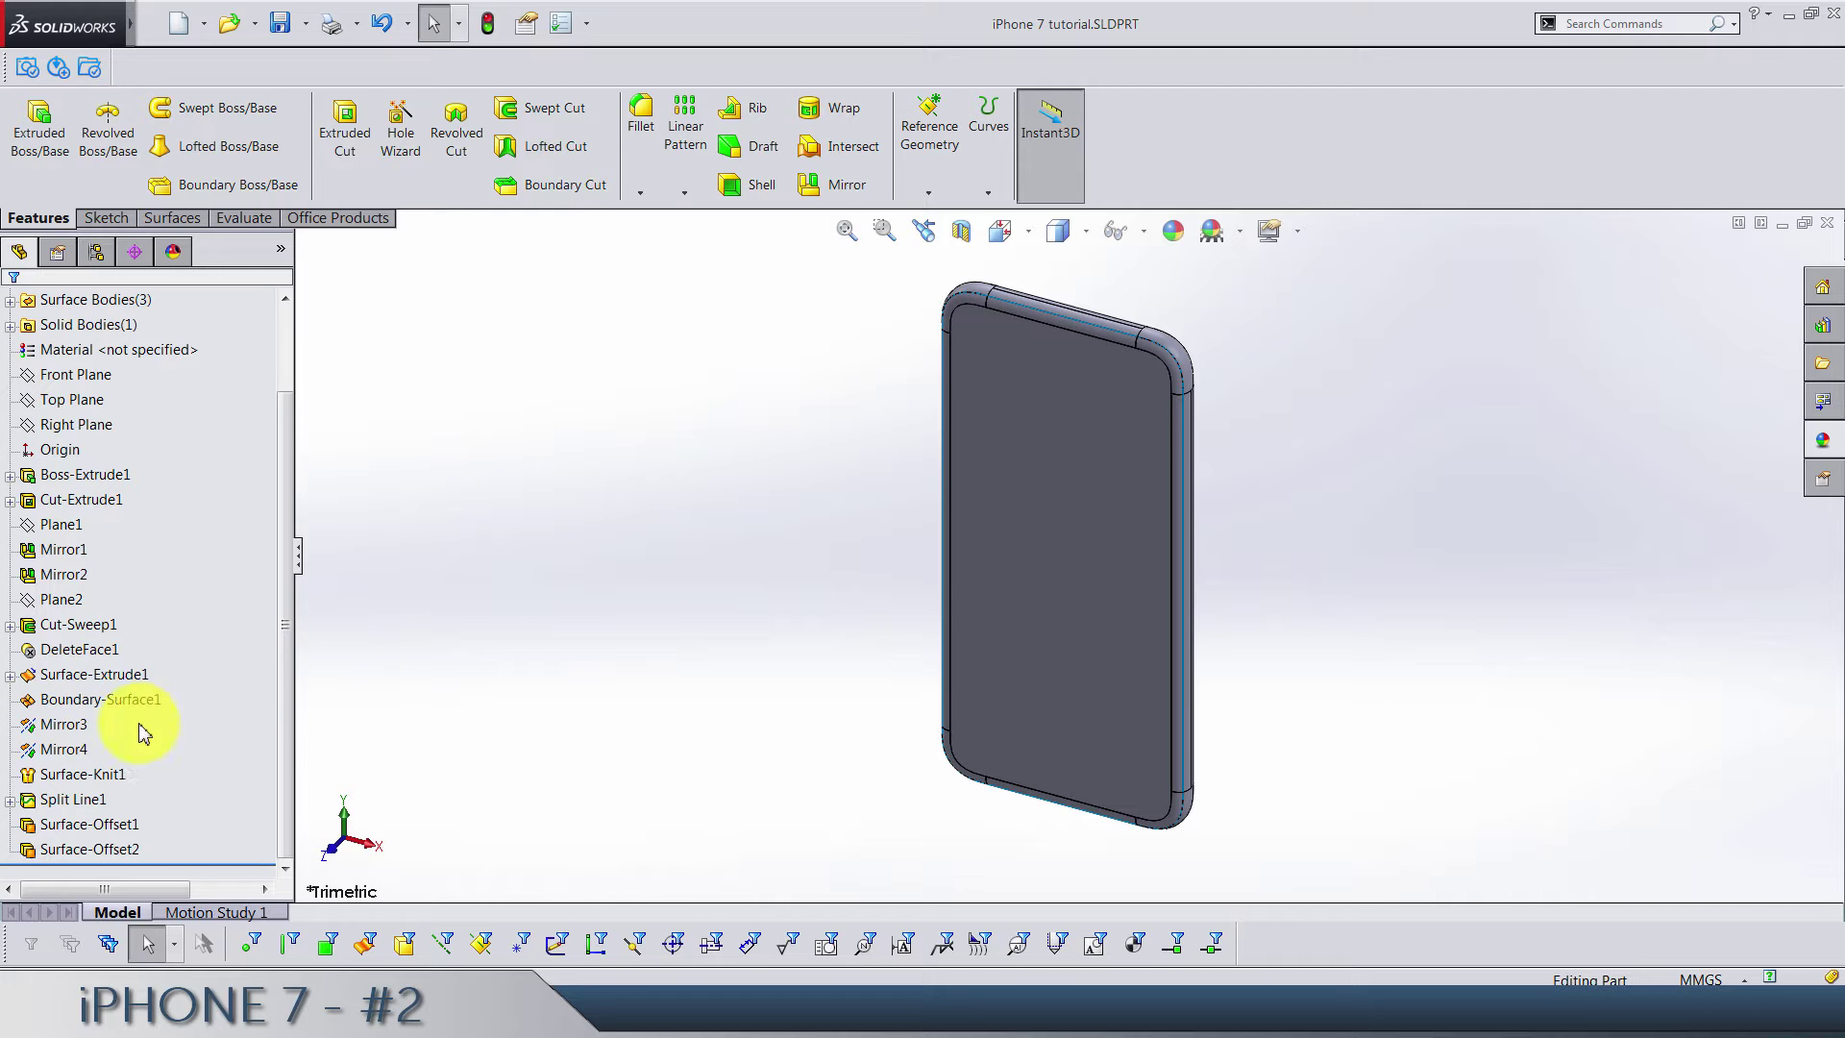
scroll(161, 733, "up", 2)
scroll(181, 733, "down", 2)
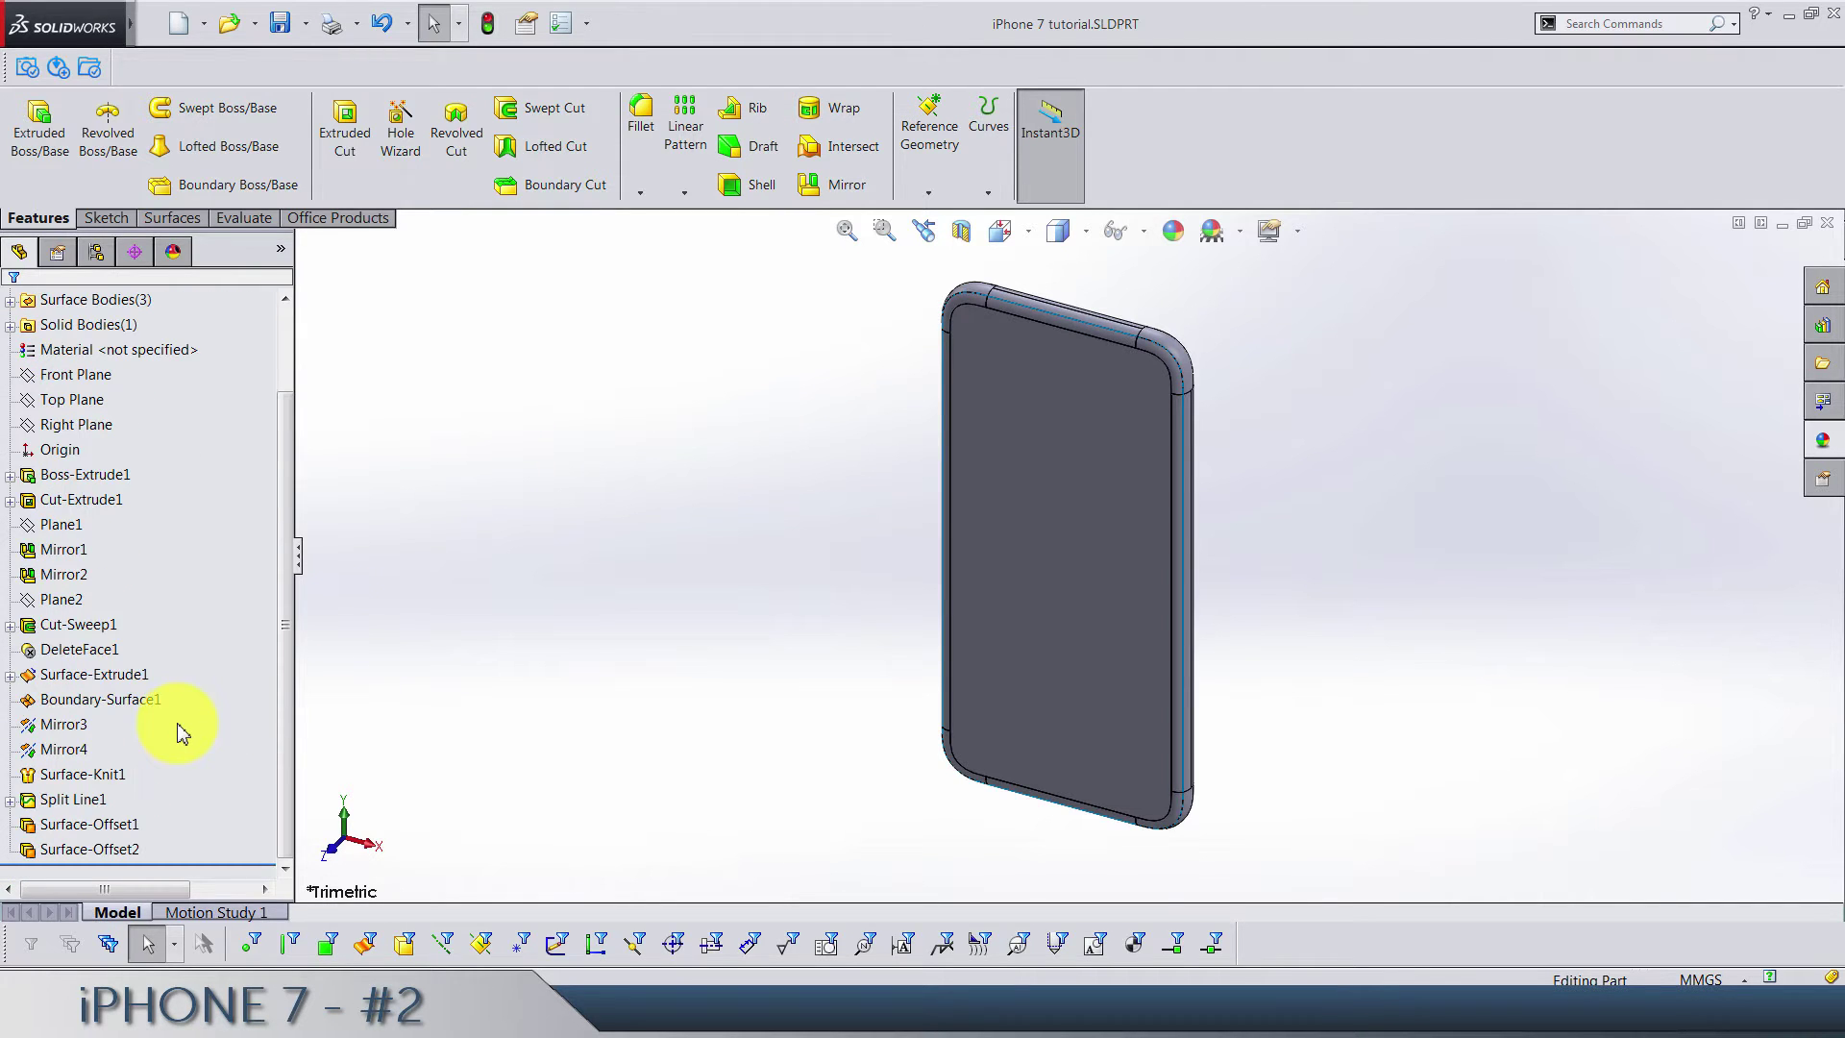
left_click(856, 246)
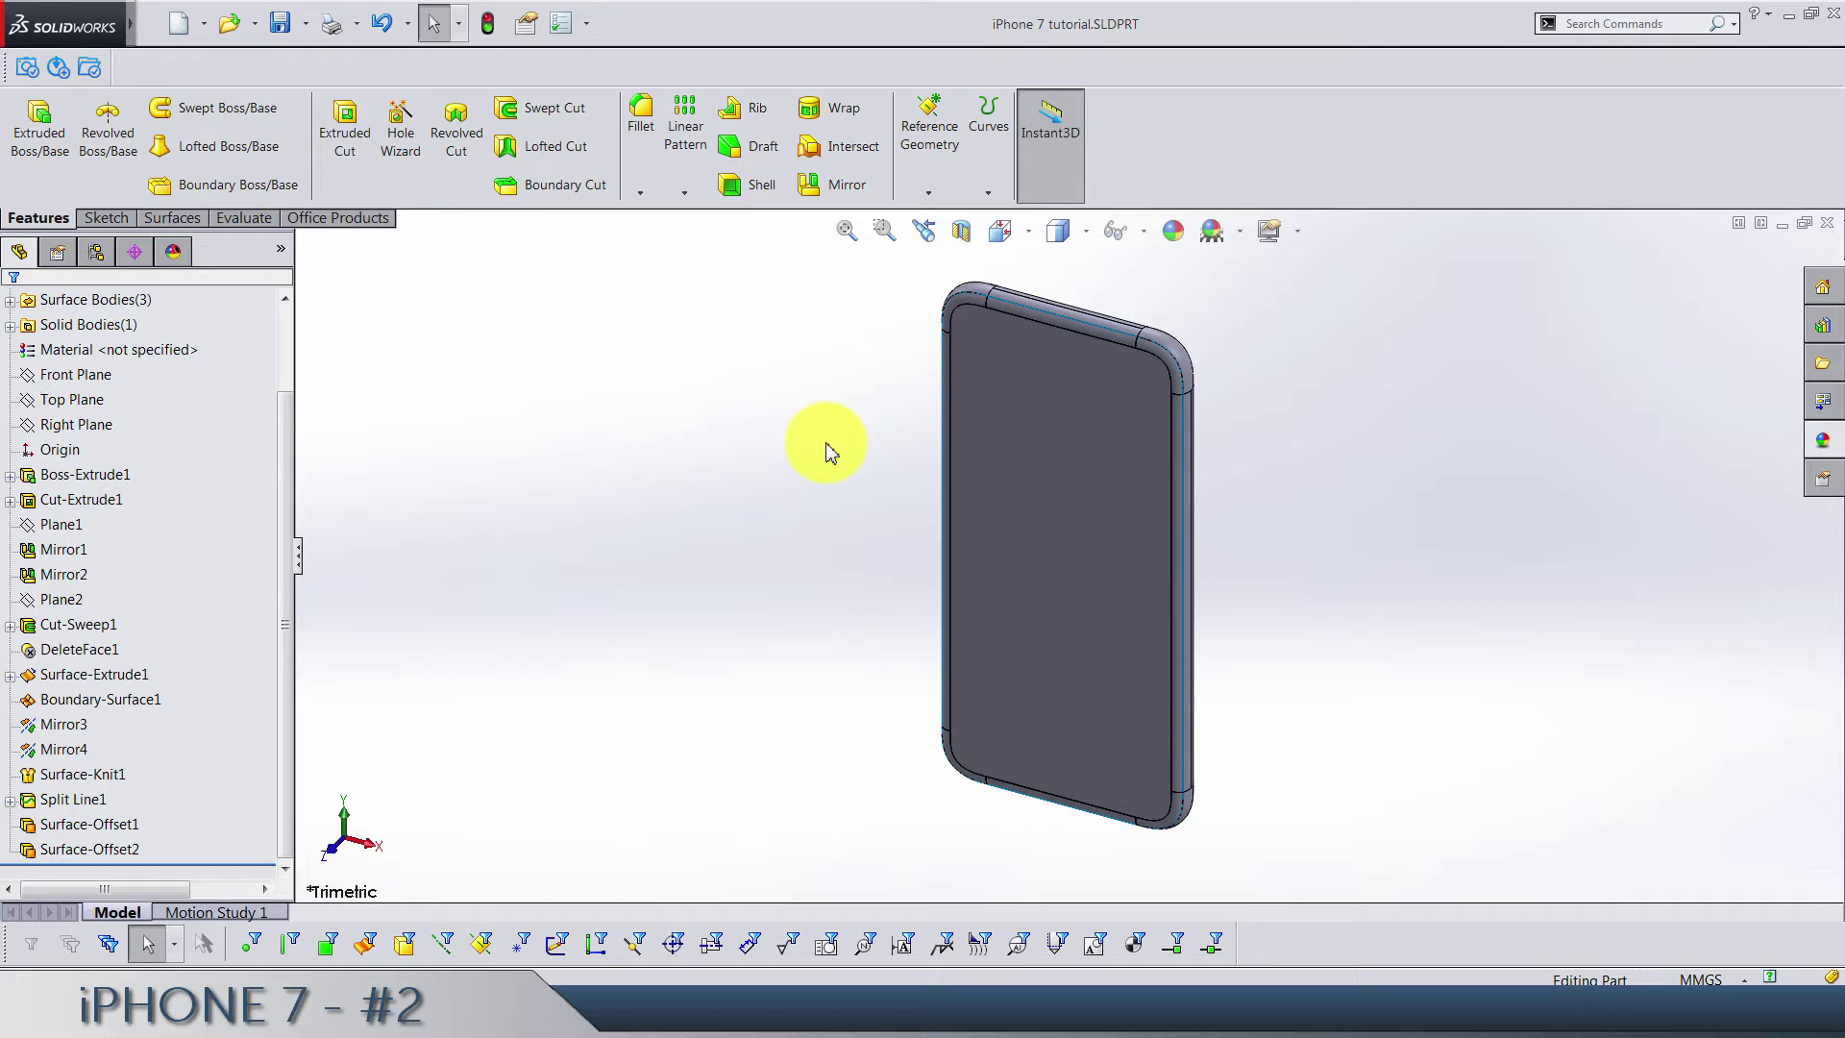
scroll(827, 444, "up", 1)
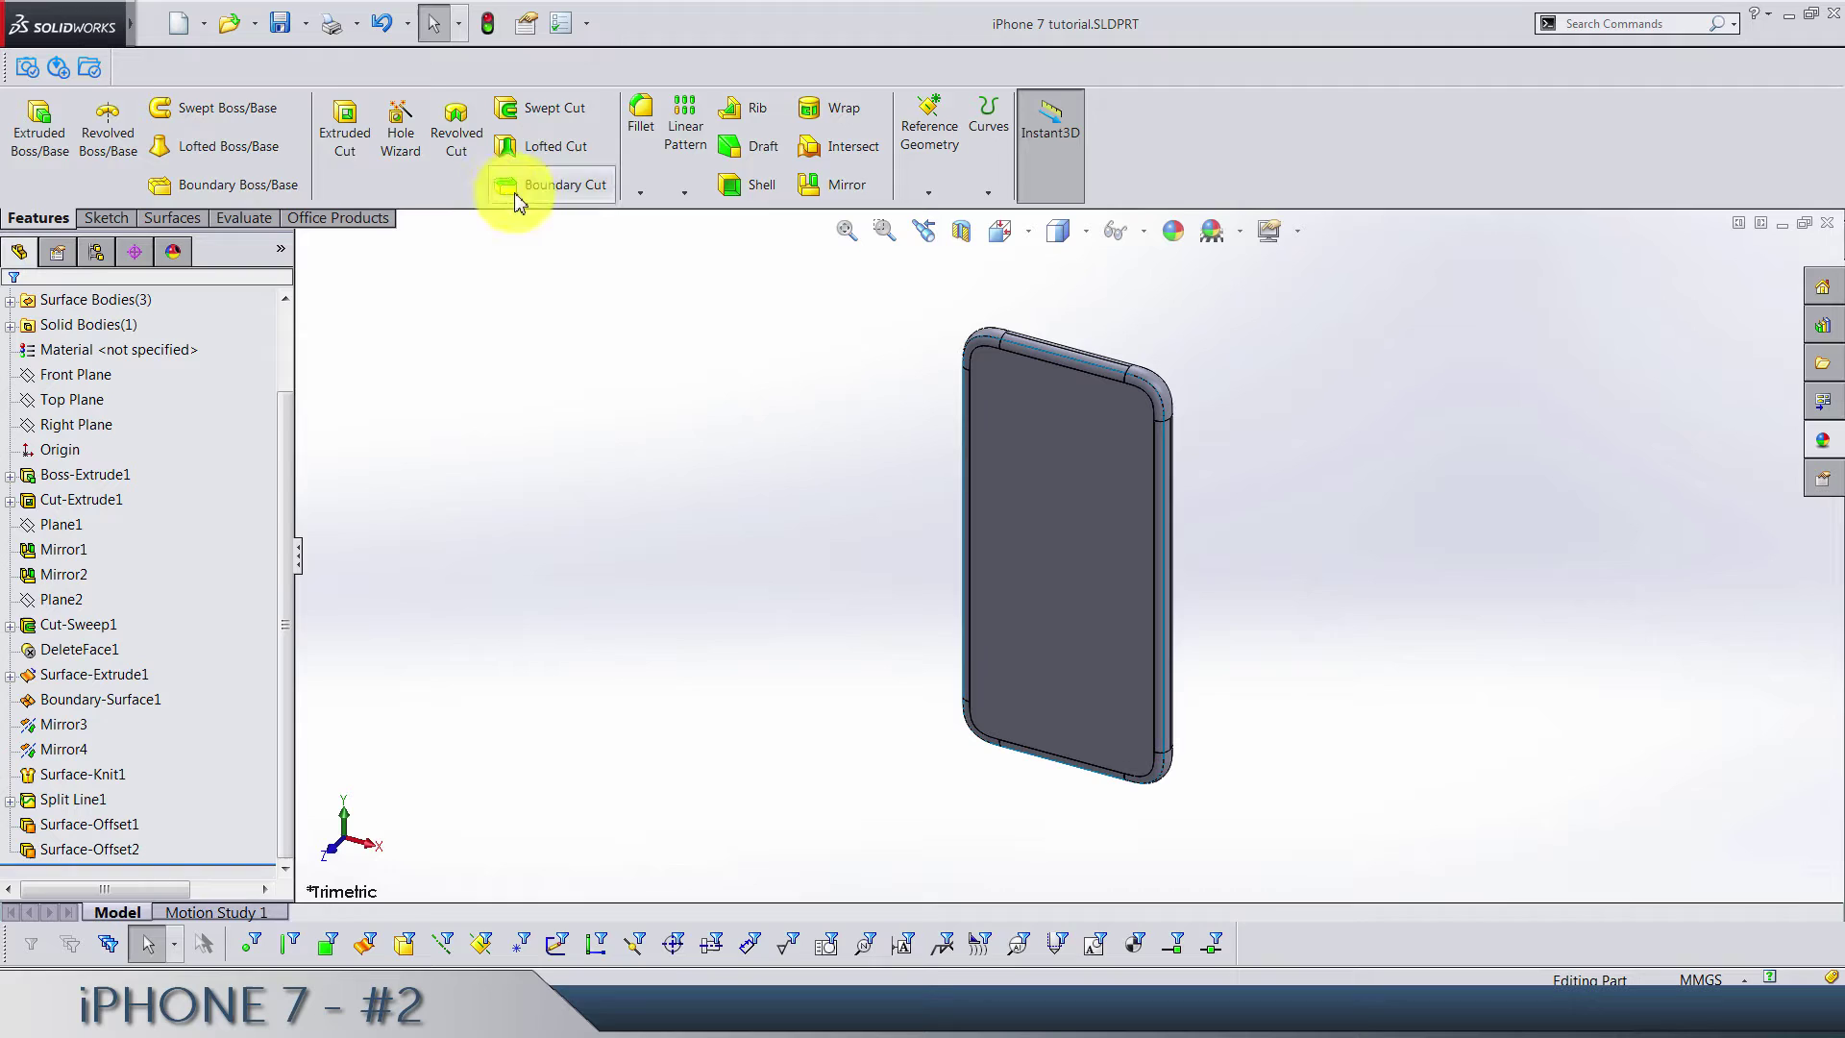
scroll(507, 184, "down", 2)
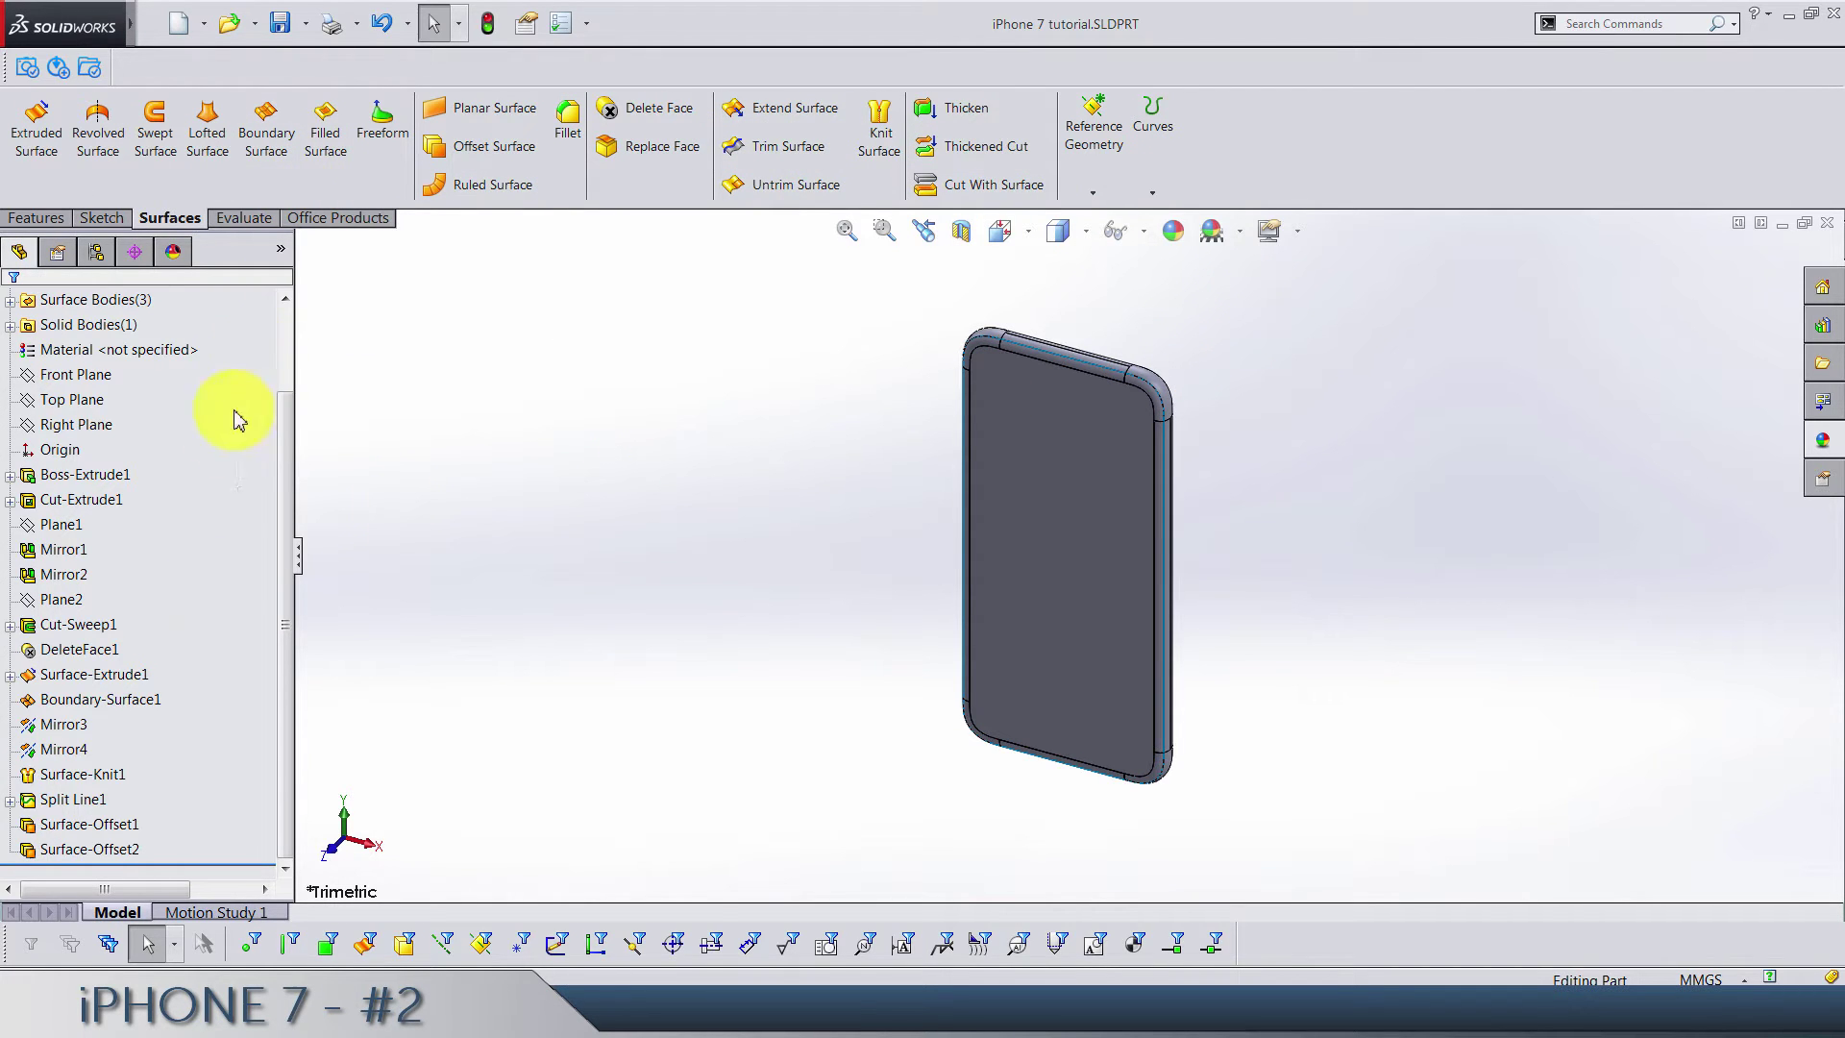
Make a Thickened Cut in the phone body from Surface-Offset2 with a thickness of 0.20 mm
left_click(91, 848)
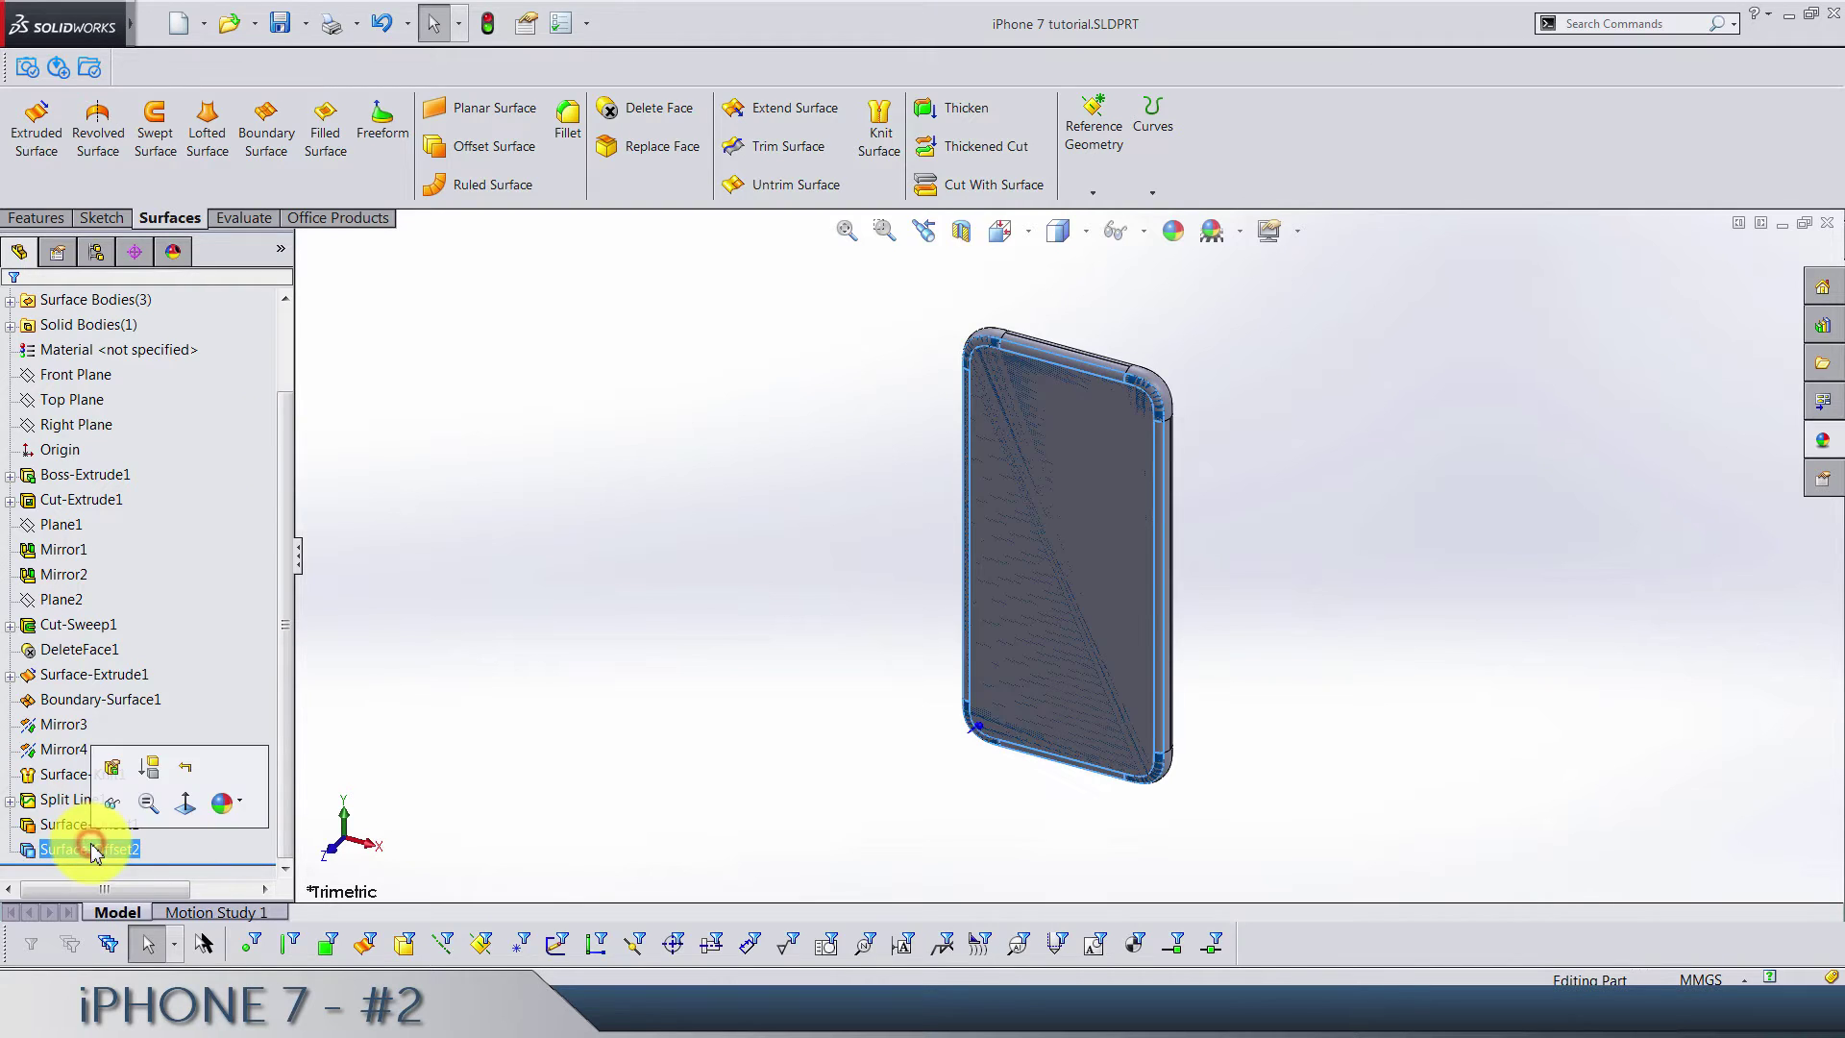
left_click(569, 404)
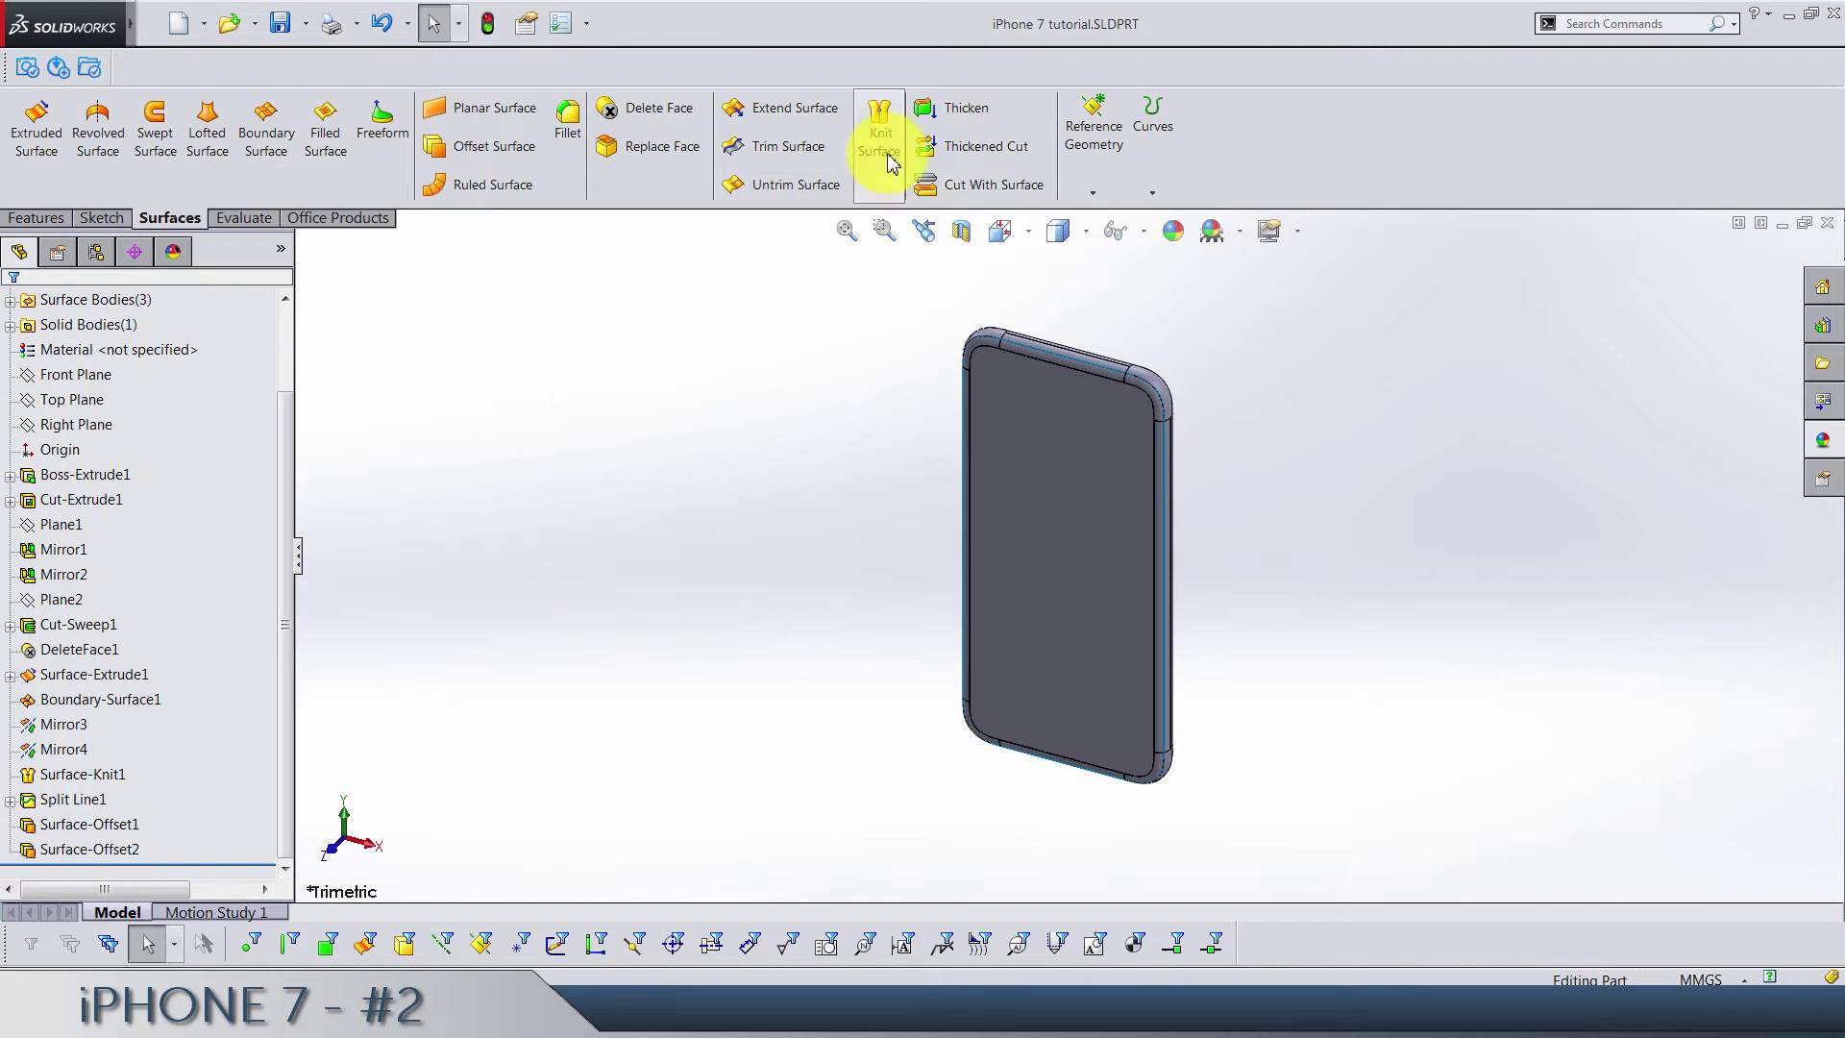
left_click(928, 148)
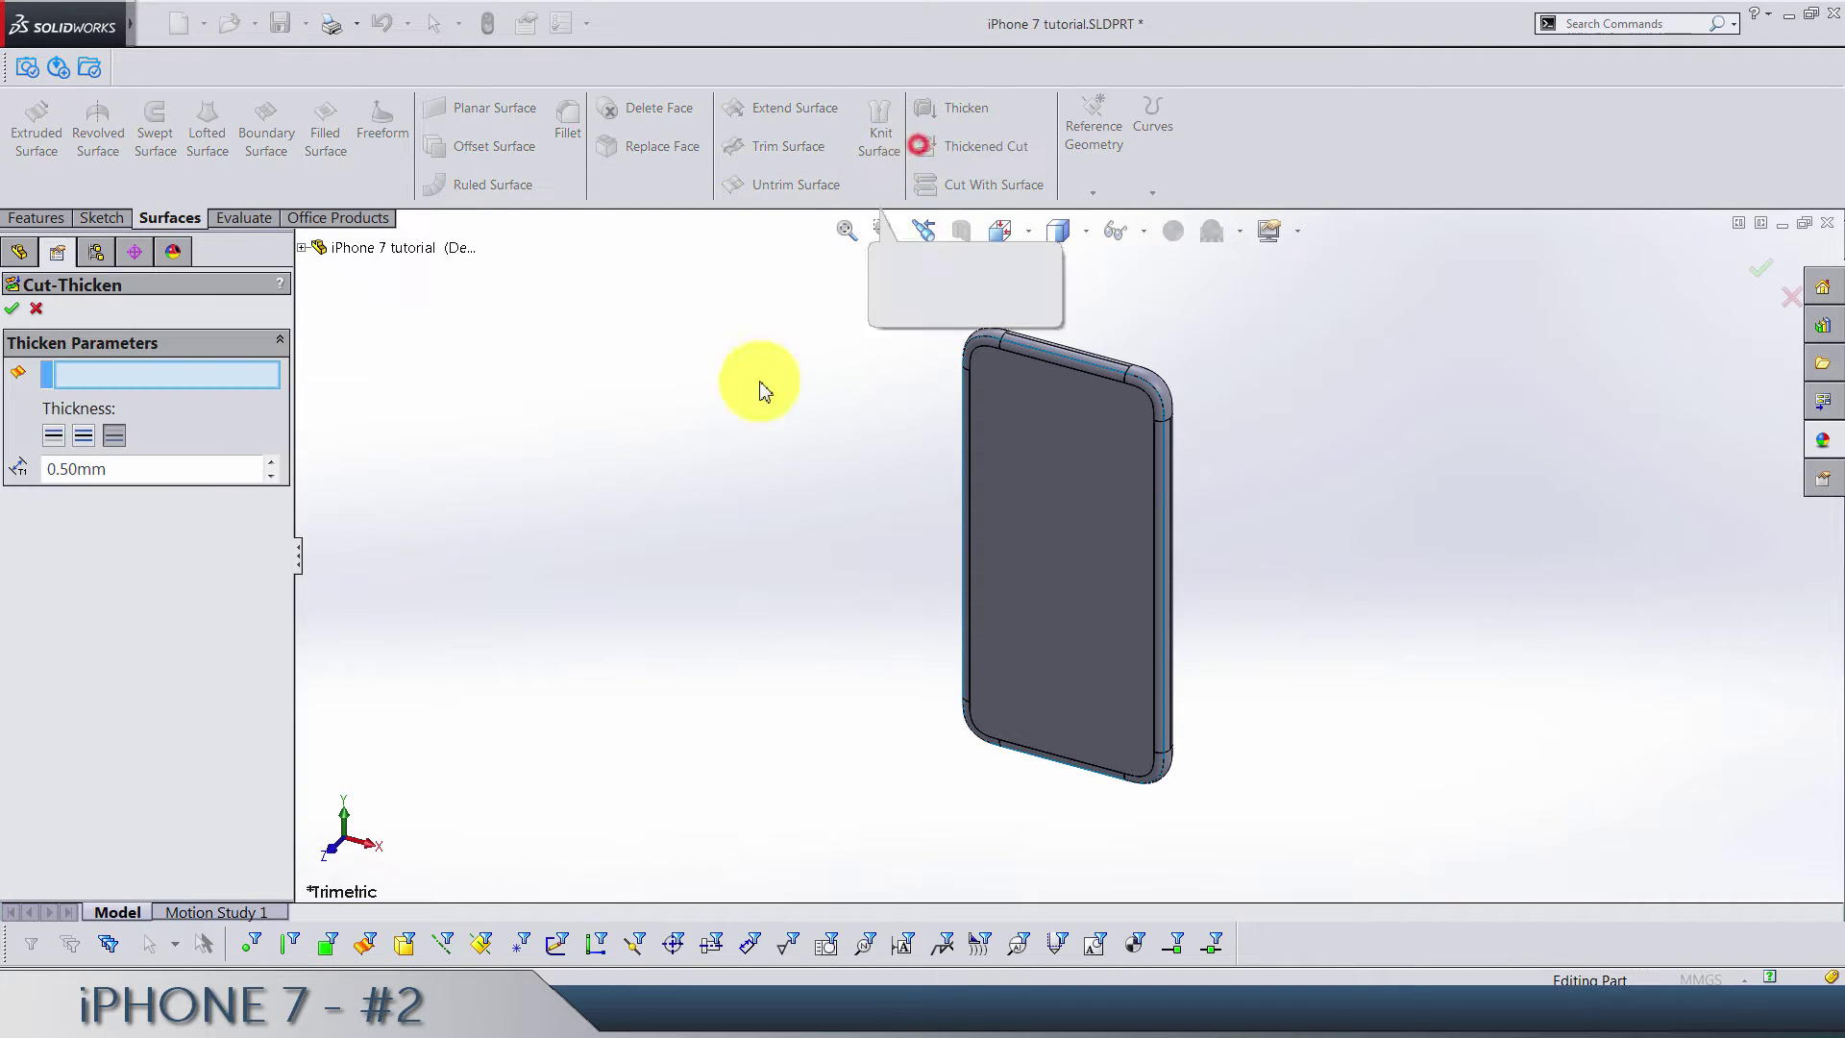
left_click(1034, 474)
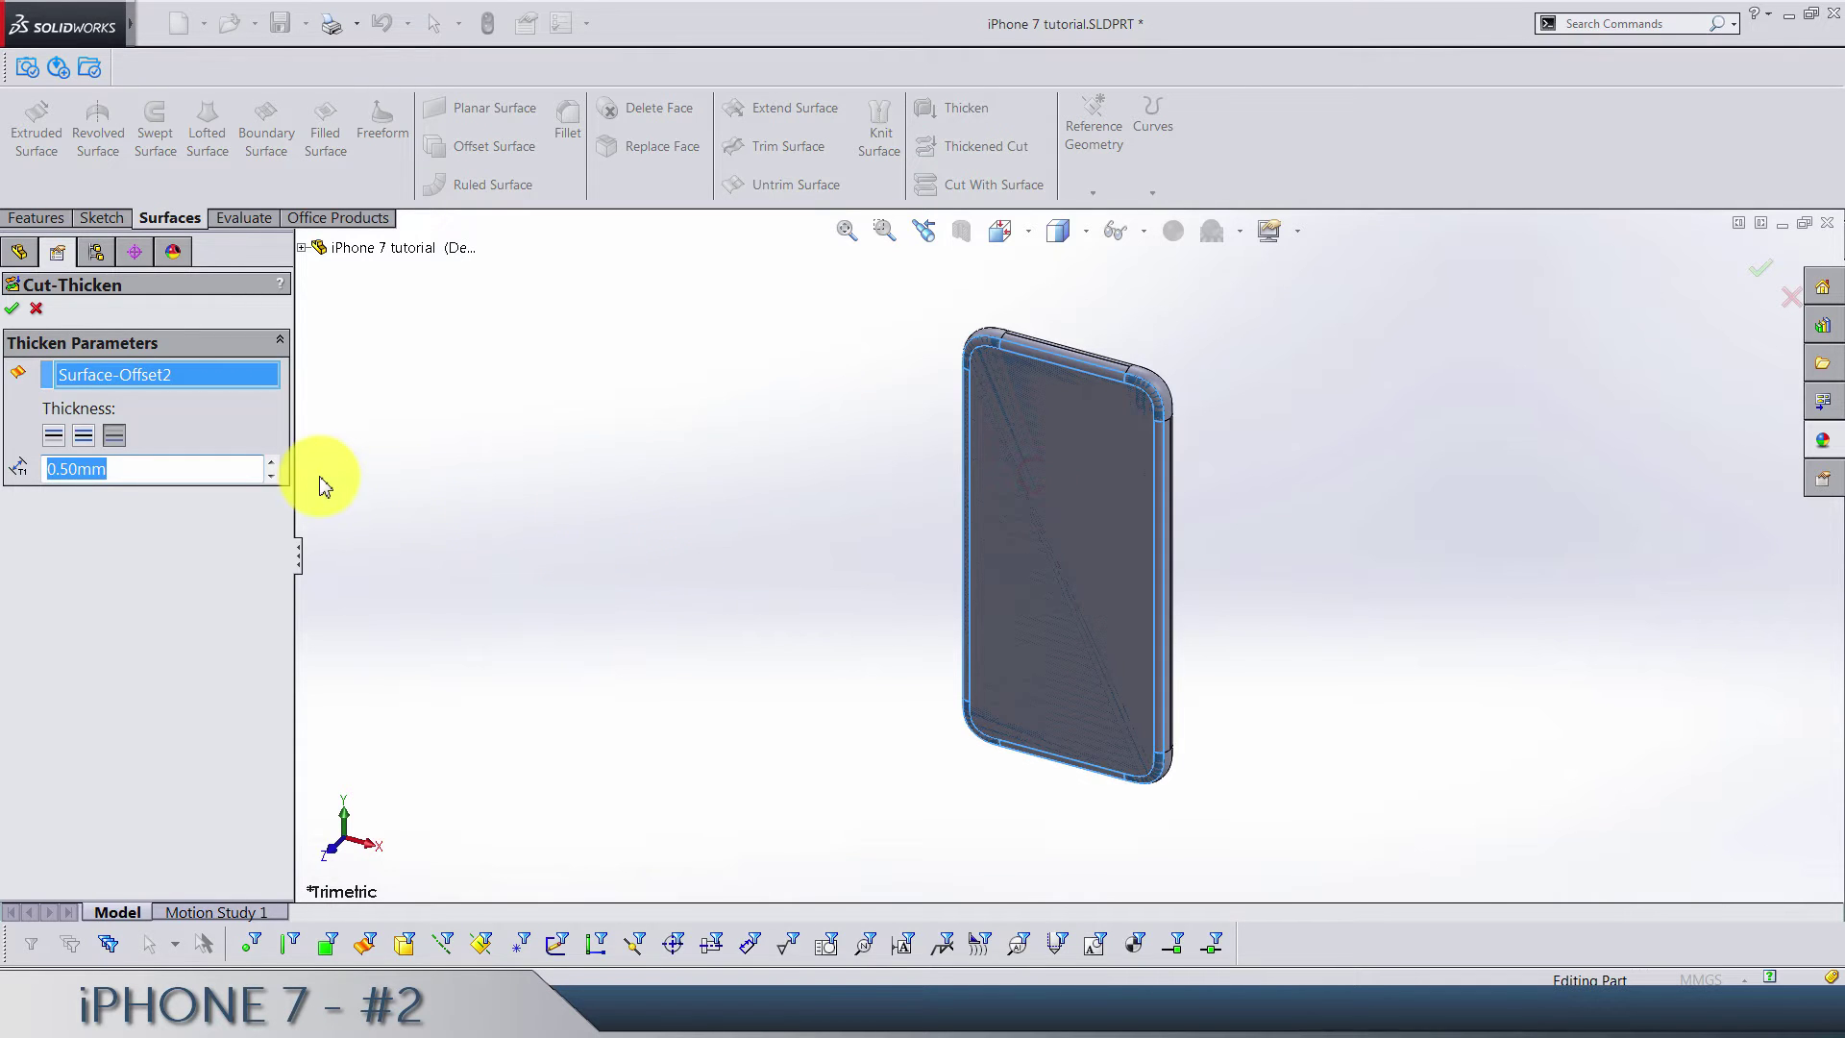
type("0")
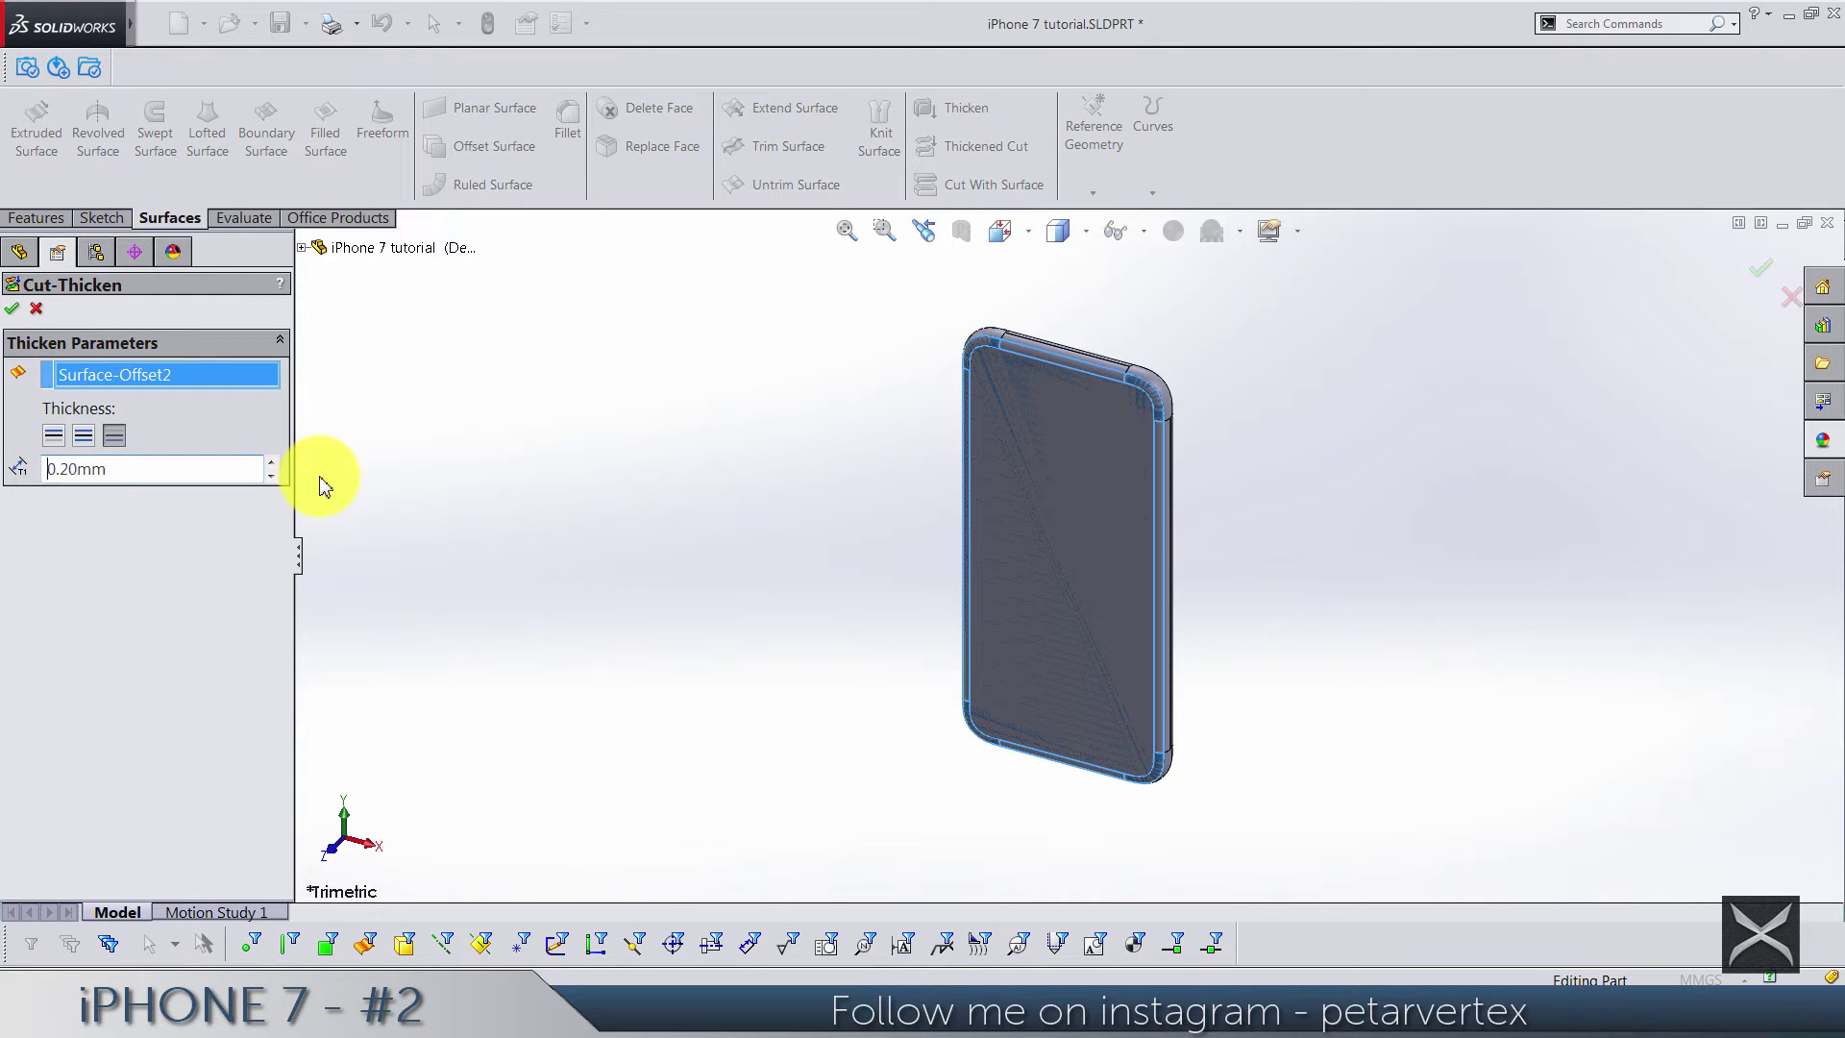
left_click(53, 436)
left_click(106, 444)
middle_click_drag(809, 421, 755, 423)
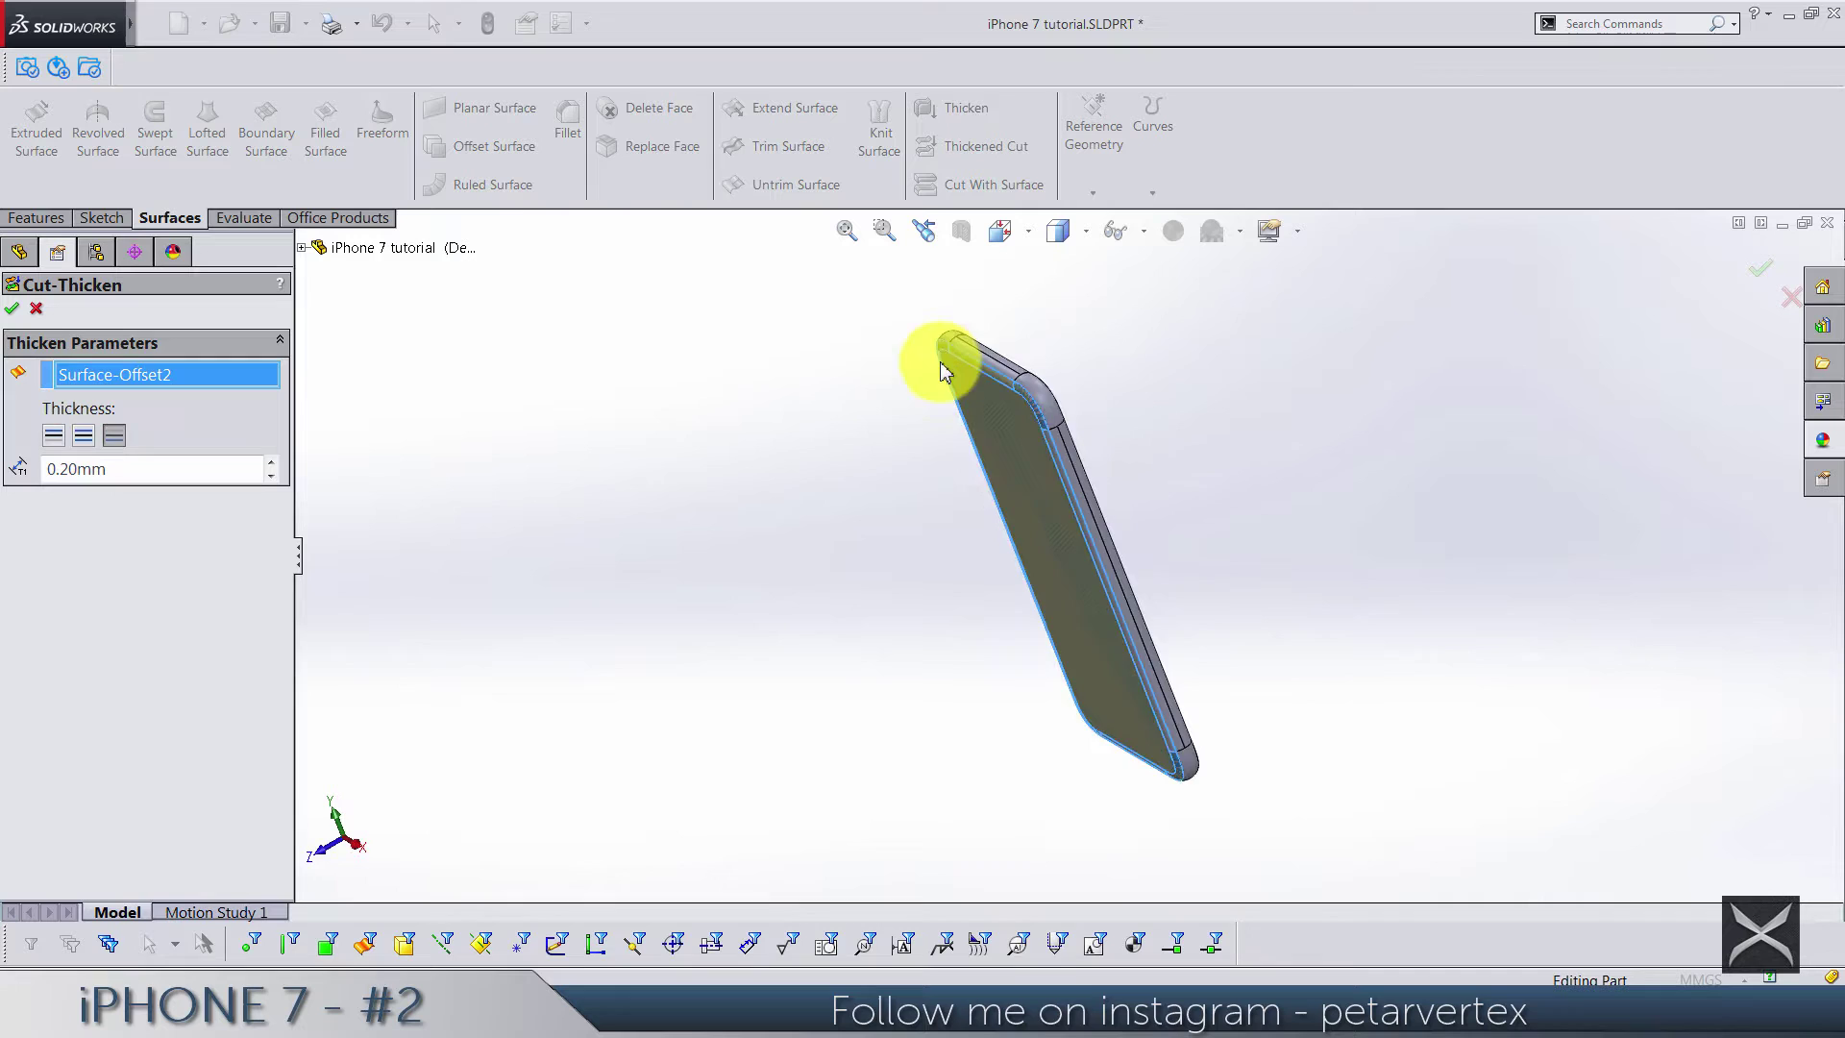
scroll(940, 360, "down", 3)
scroll(1157, 436, "down", 3)
key("Return")
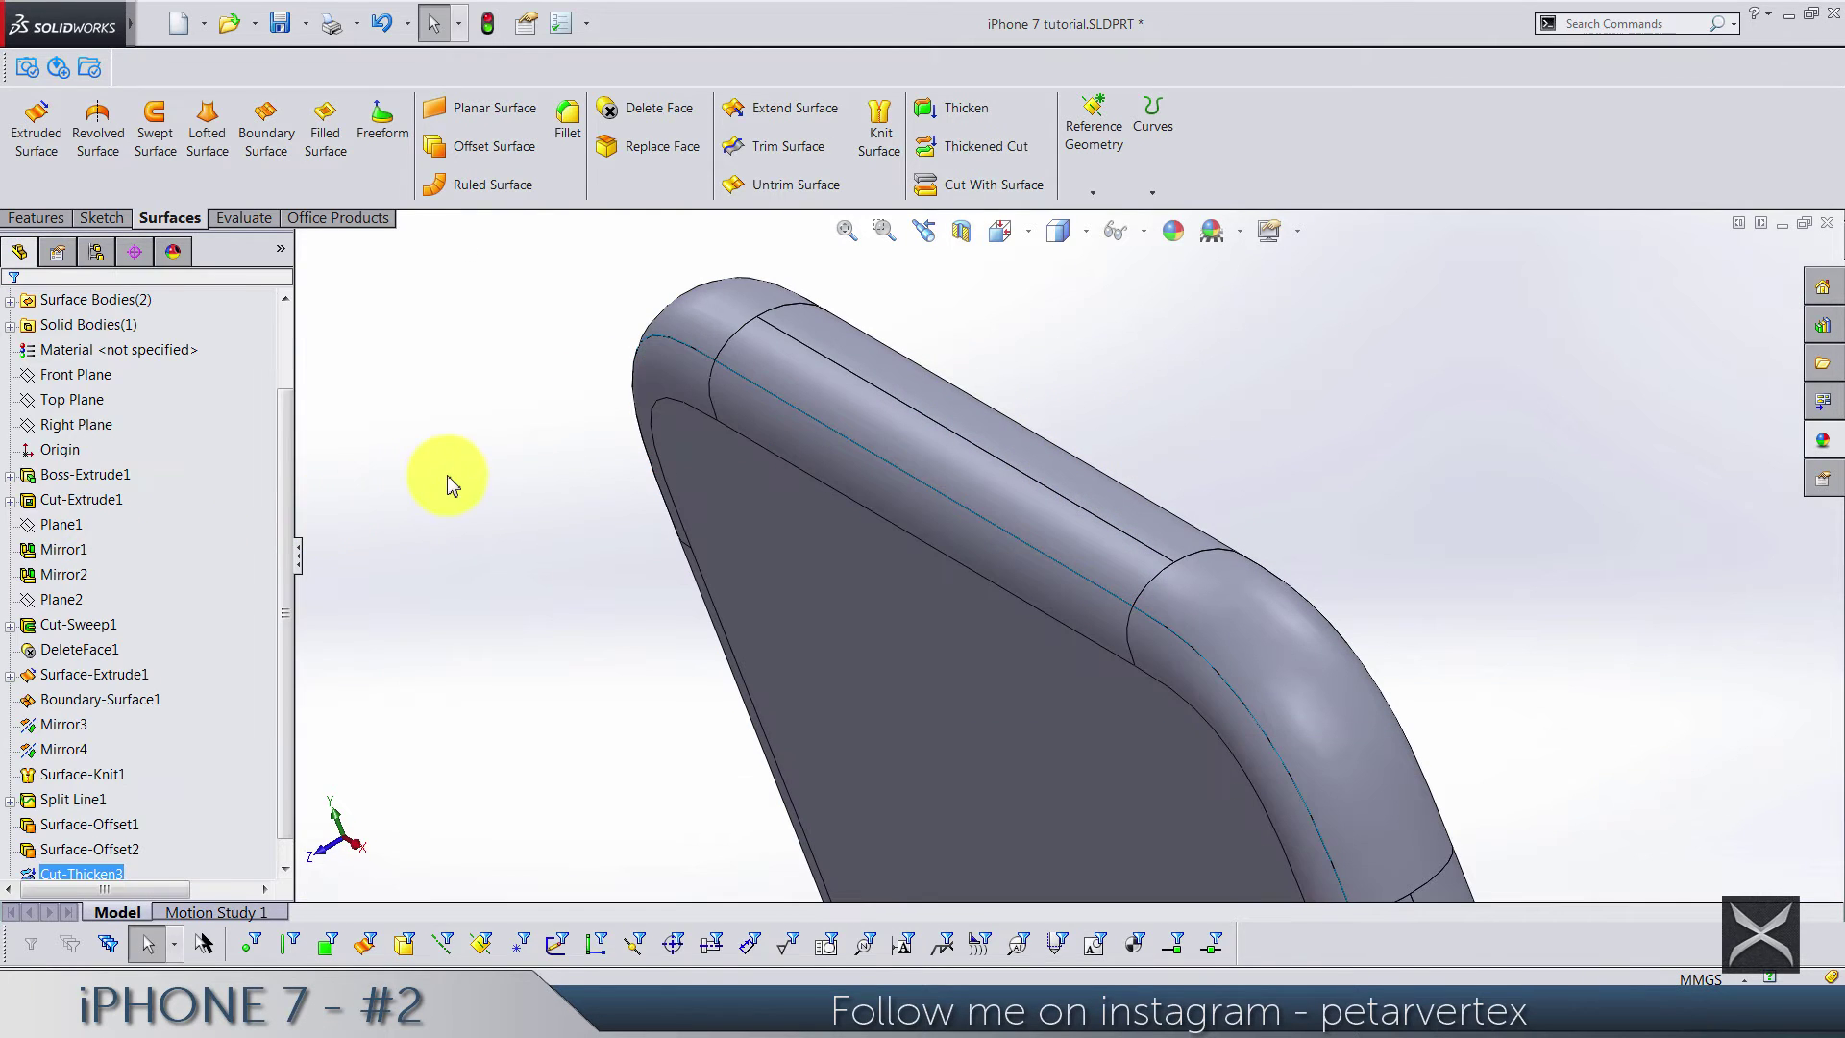
Hide all the surface bodies and save the part
left_click(68, 400)
left_click(86, 358)
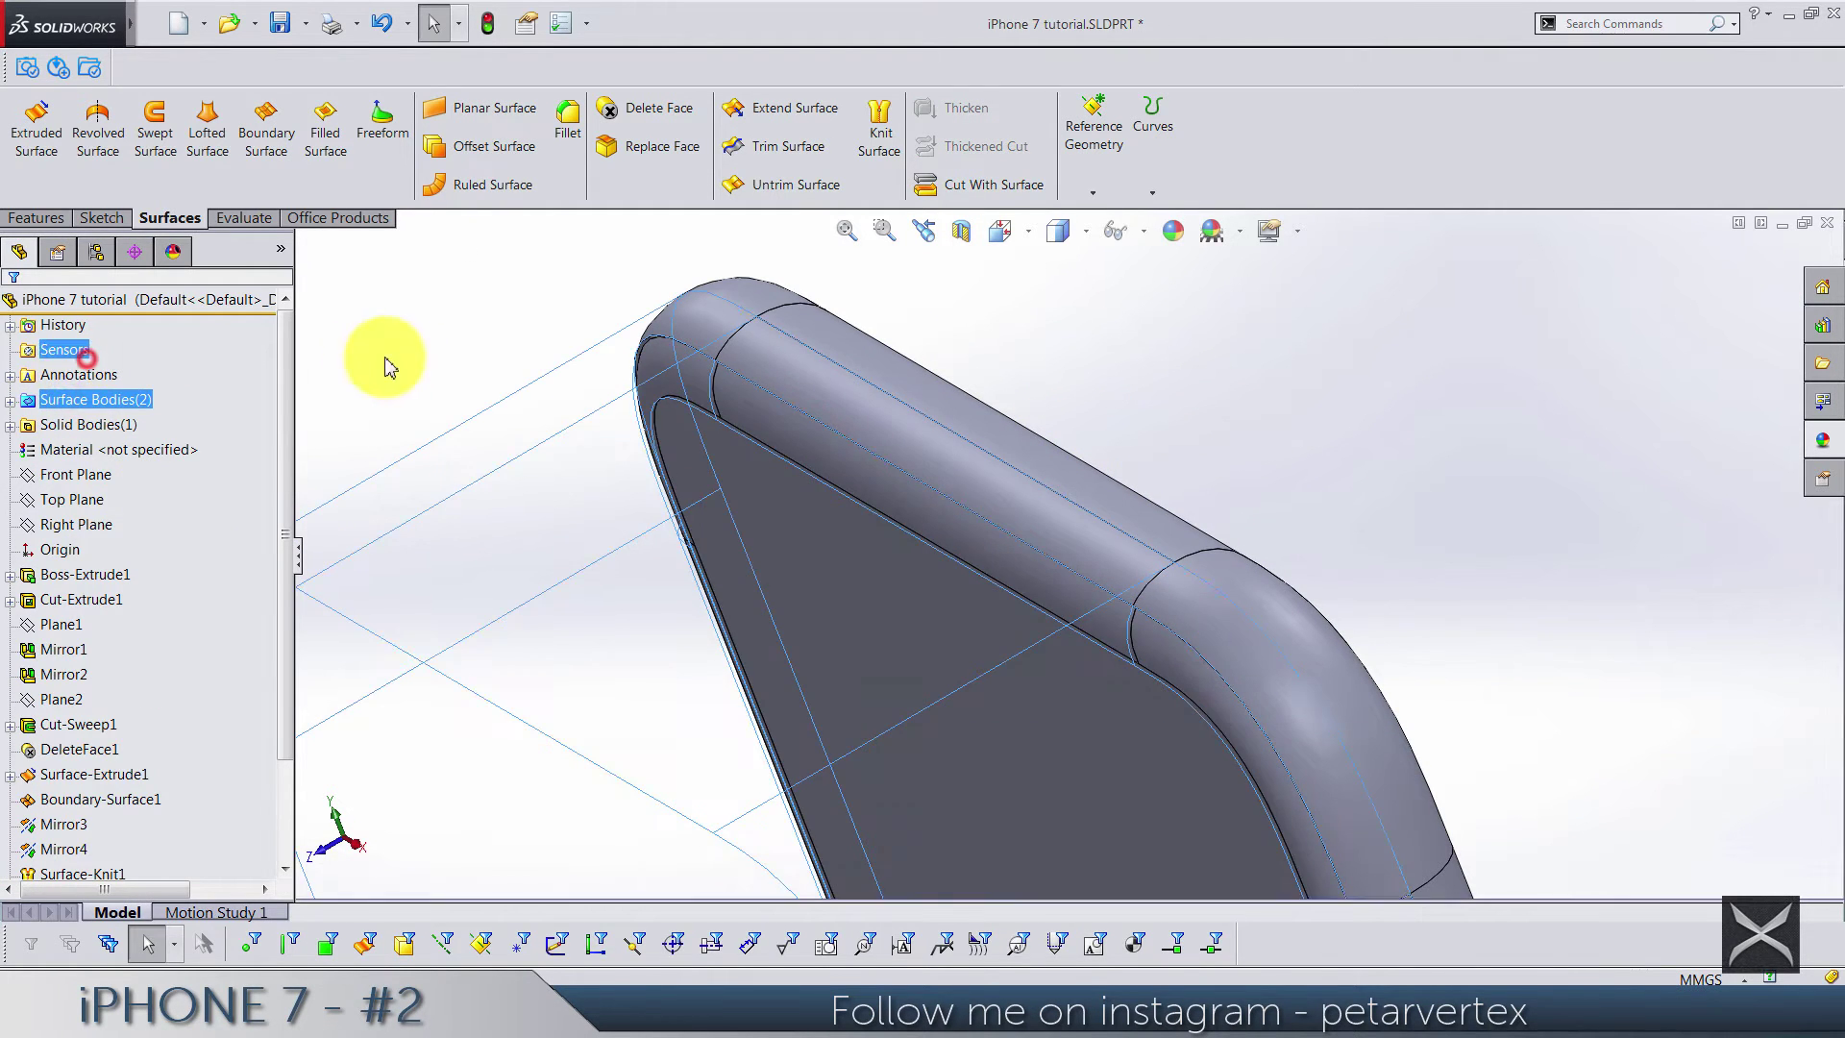
left_click(405, 356)
scroll(690, 512, "up", 4)
key("ctrl+s")
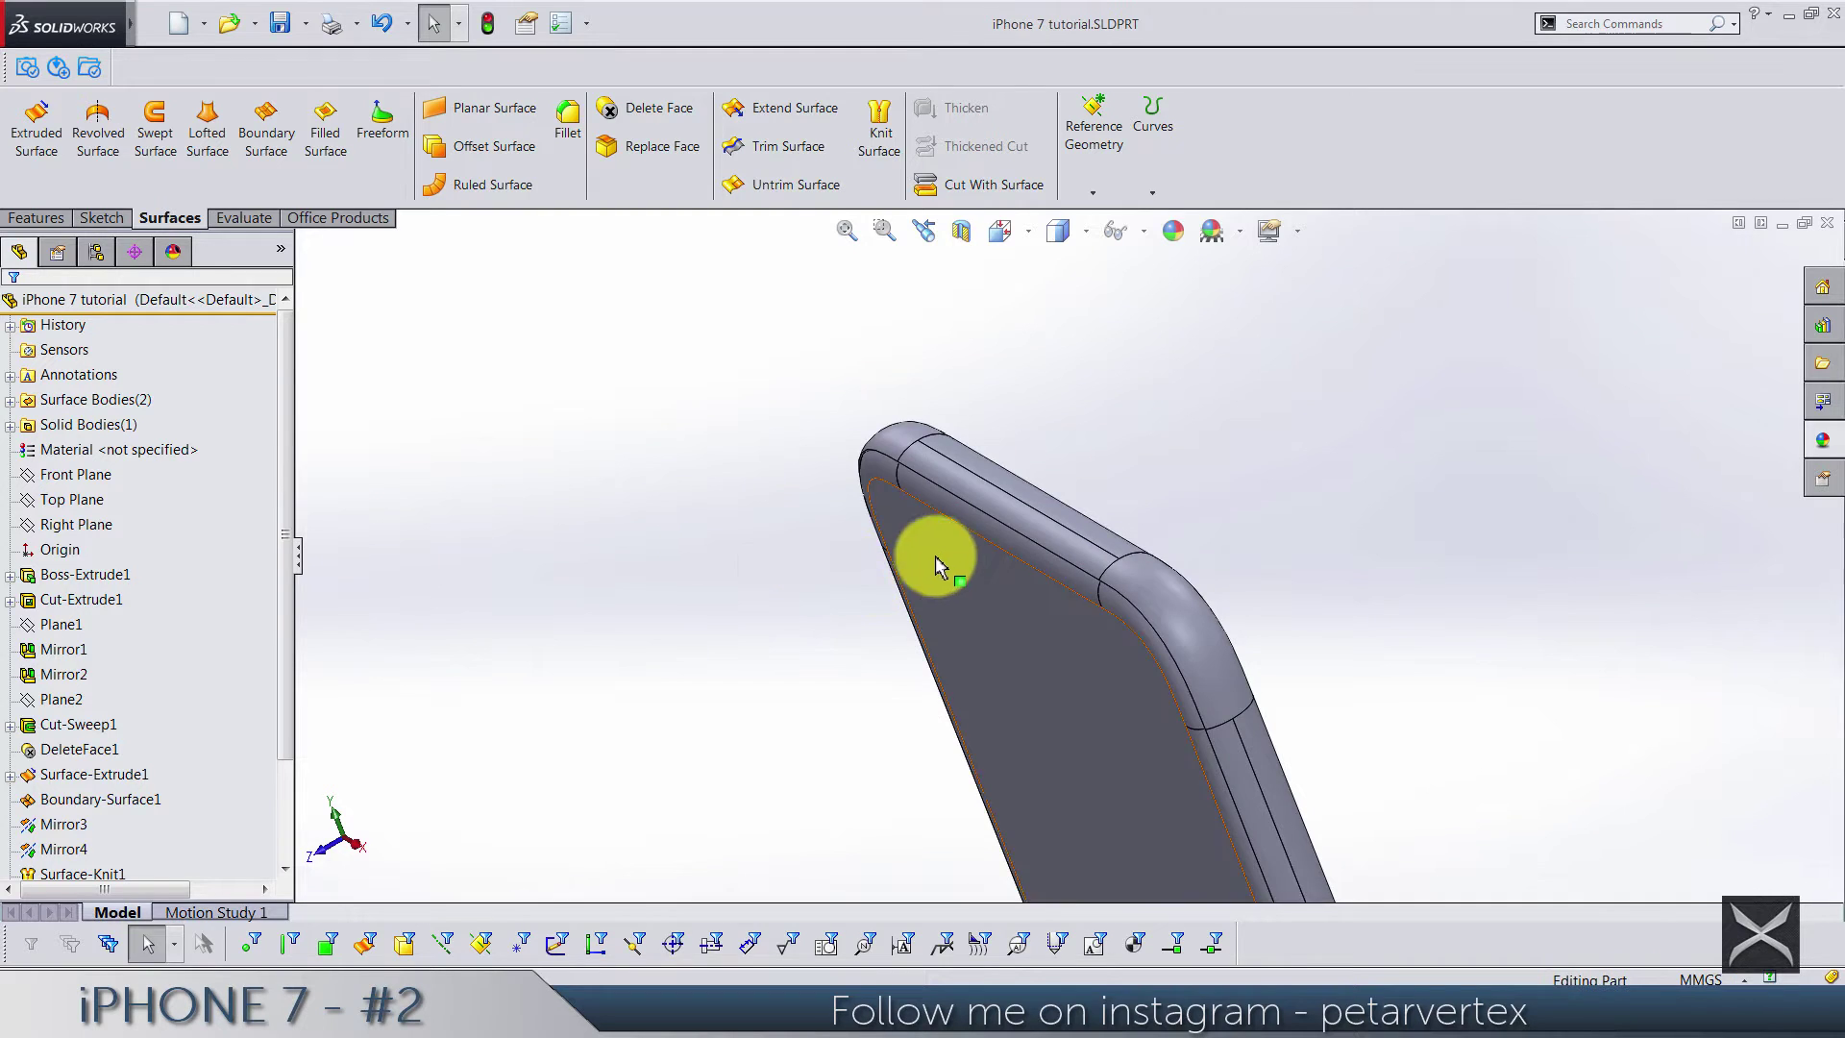
Start a sketch on the phone's flat front face and draw a corner rectangle with a diagonal of about 75 mm
middle_click_drag(936, 557, 995, 528)
scroll(995, 532, "down", 4)
scroll(1080, 642, "down", 4)
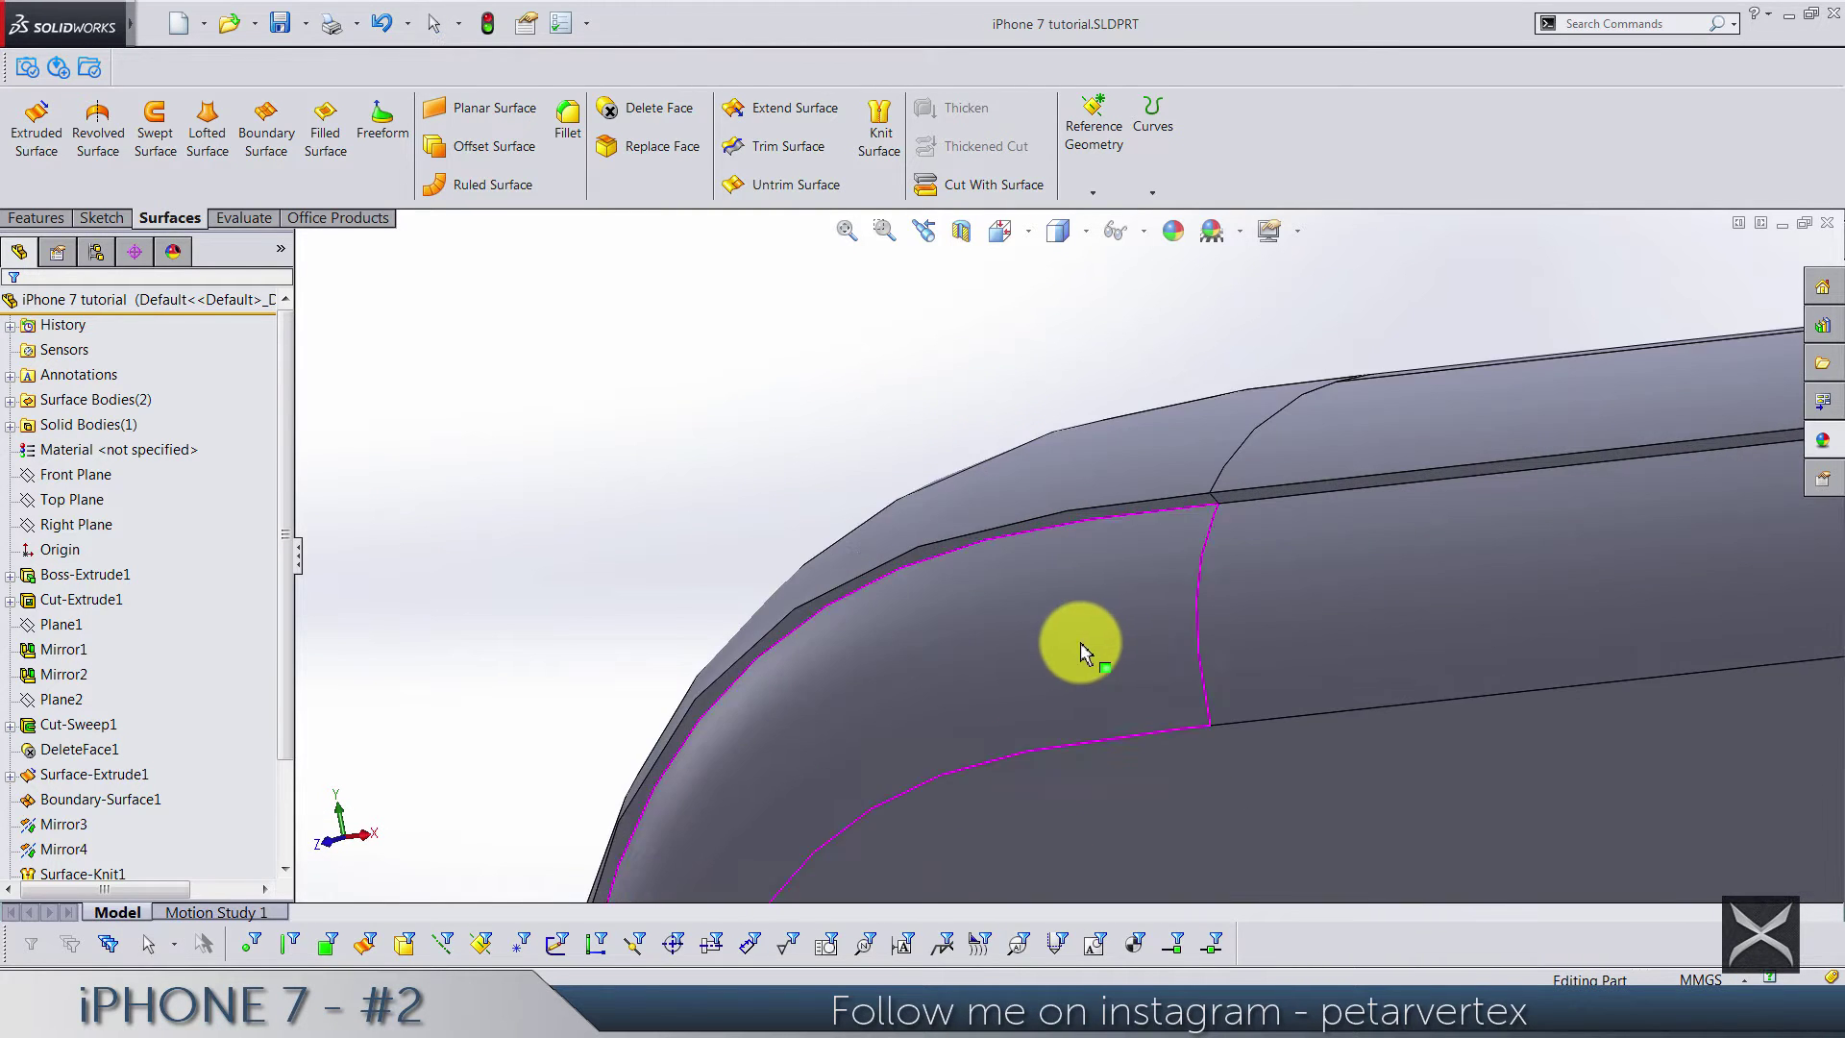
middle_click_drag(1081, 642, 1116, 673)
scroll(1192, 675, "up", 6)
left_click(1116, 673)
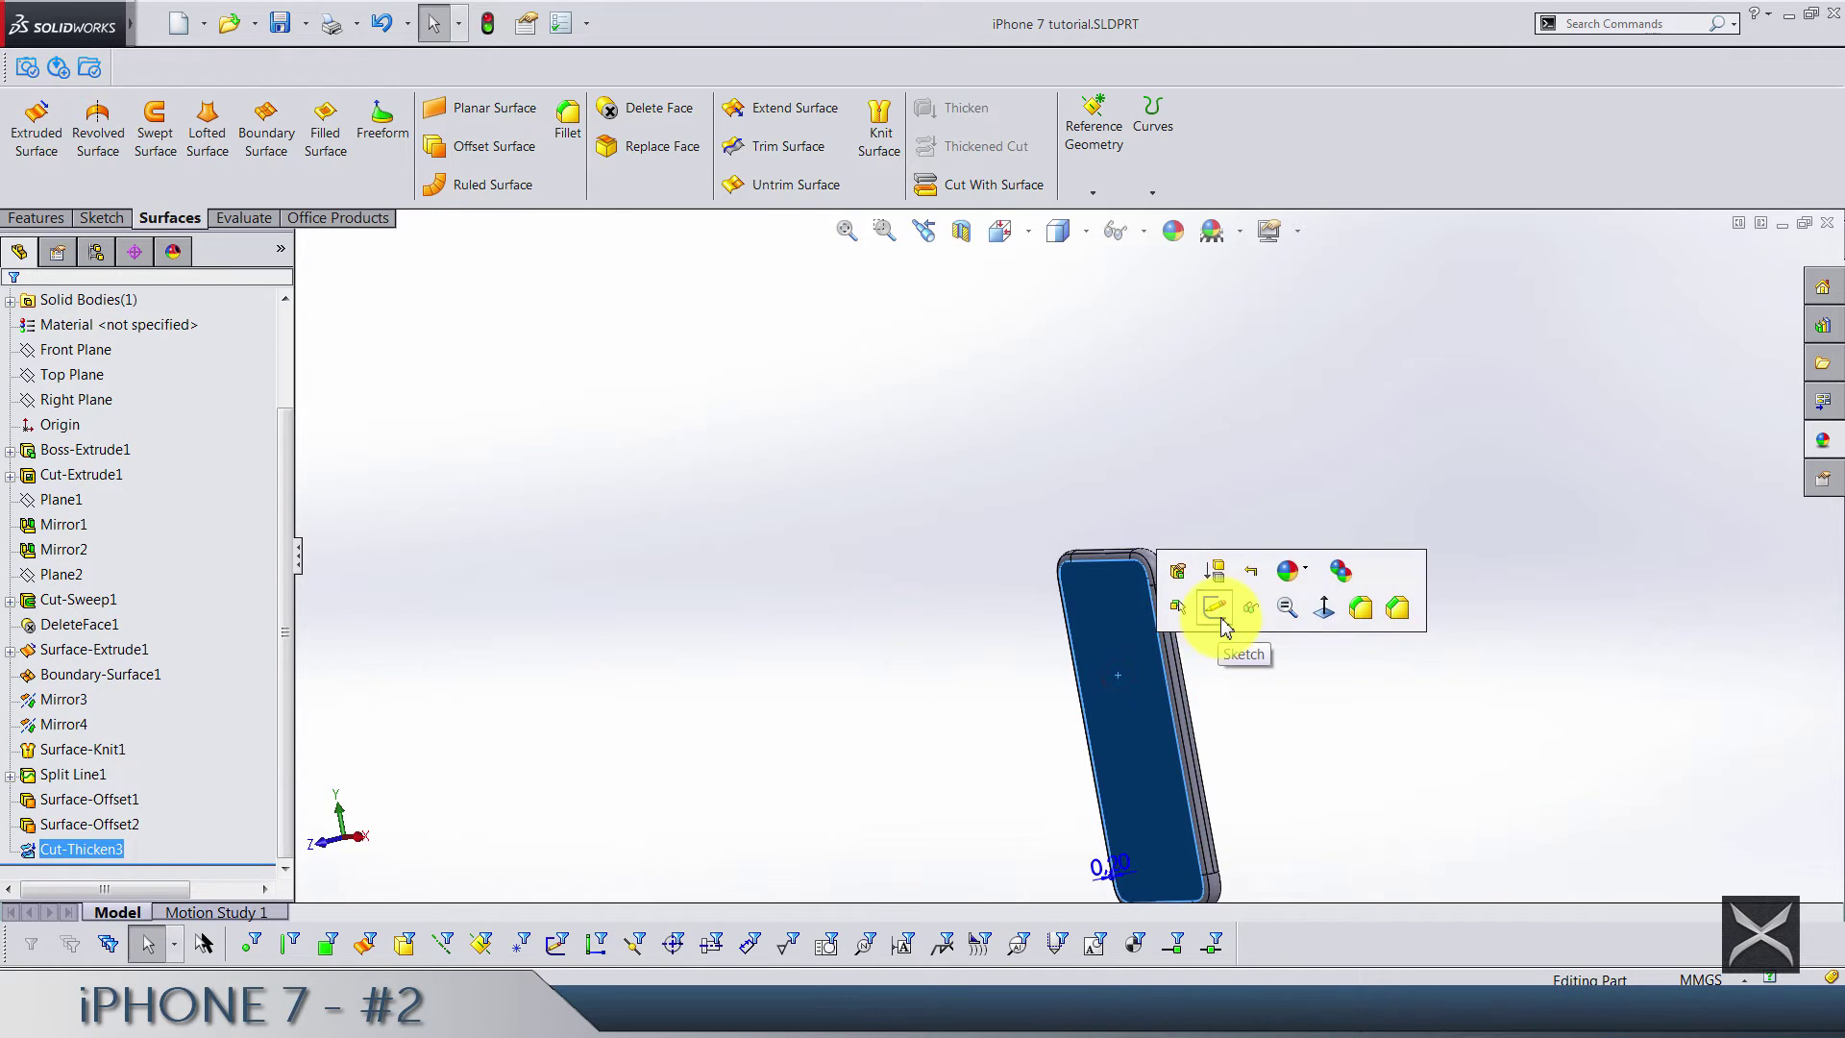
left_click(1221, 620)
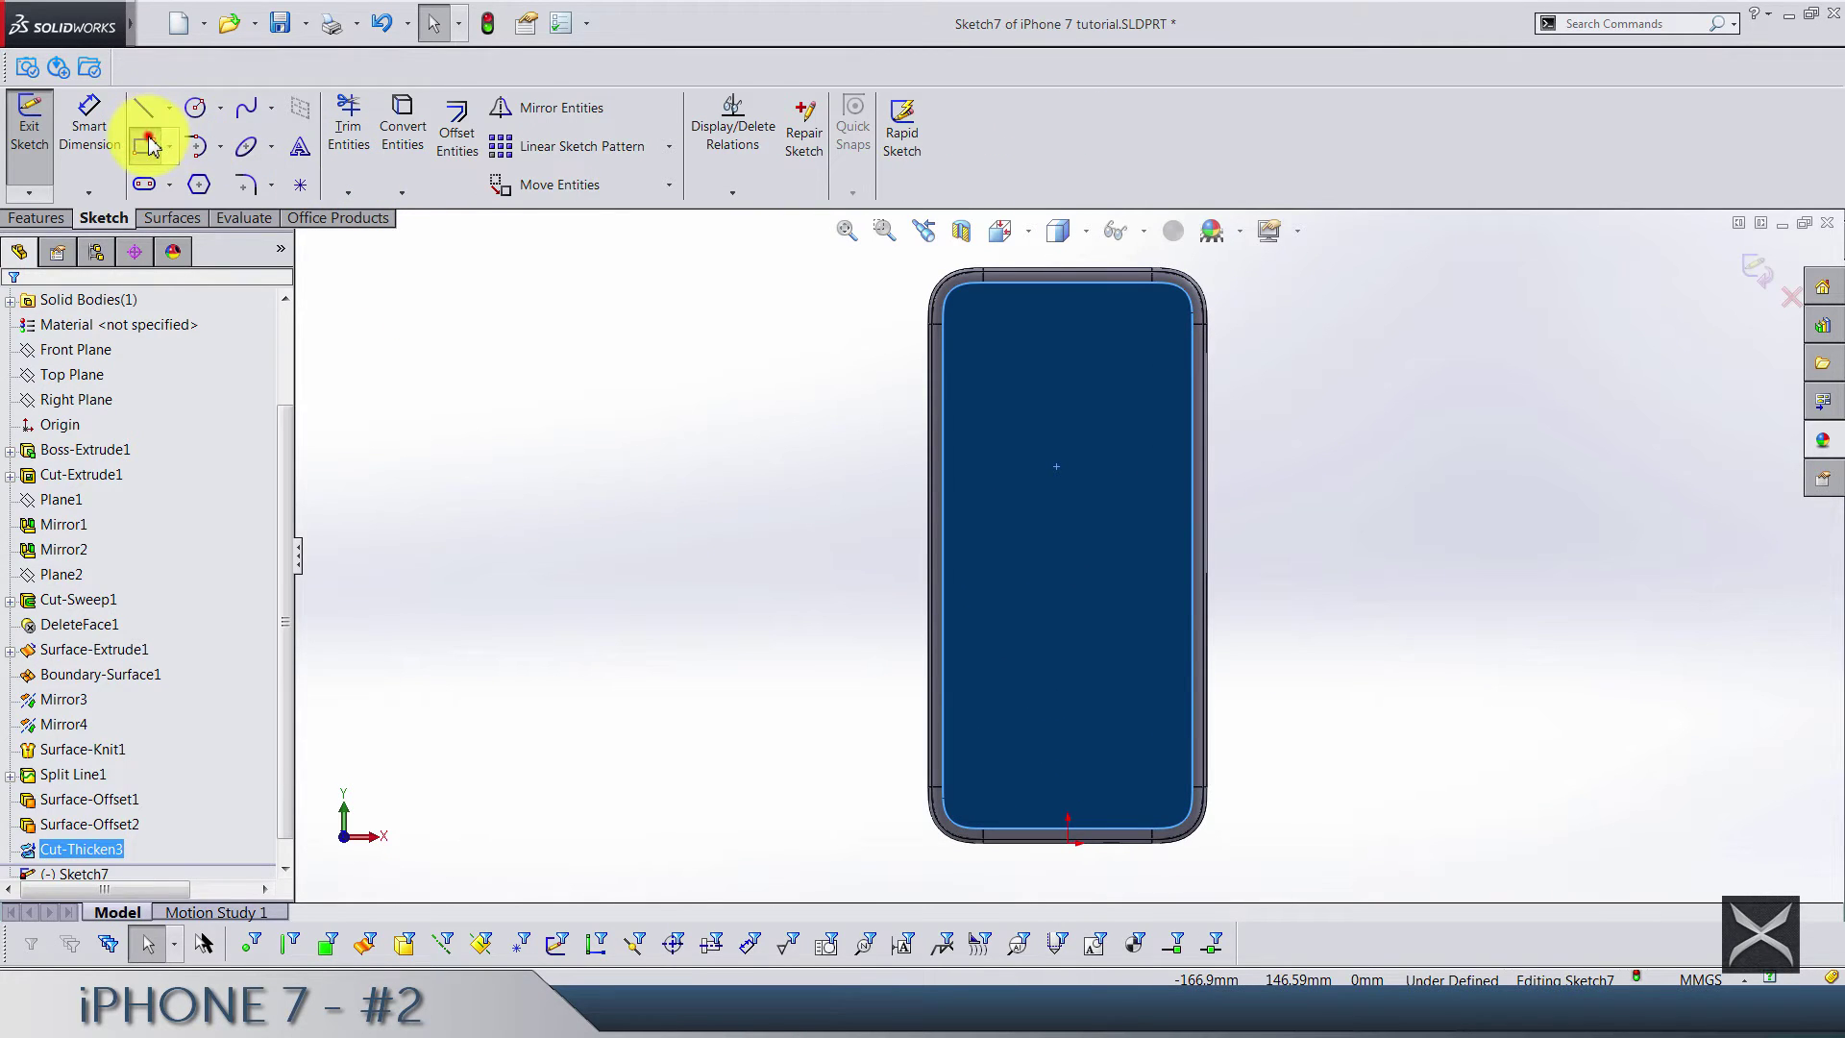
left_click(149, 145)
left_click(976, 443)
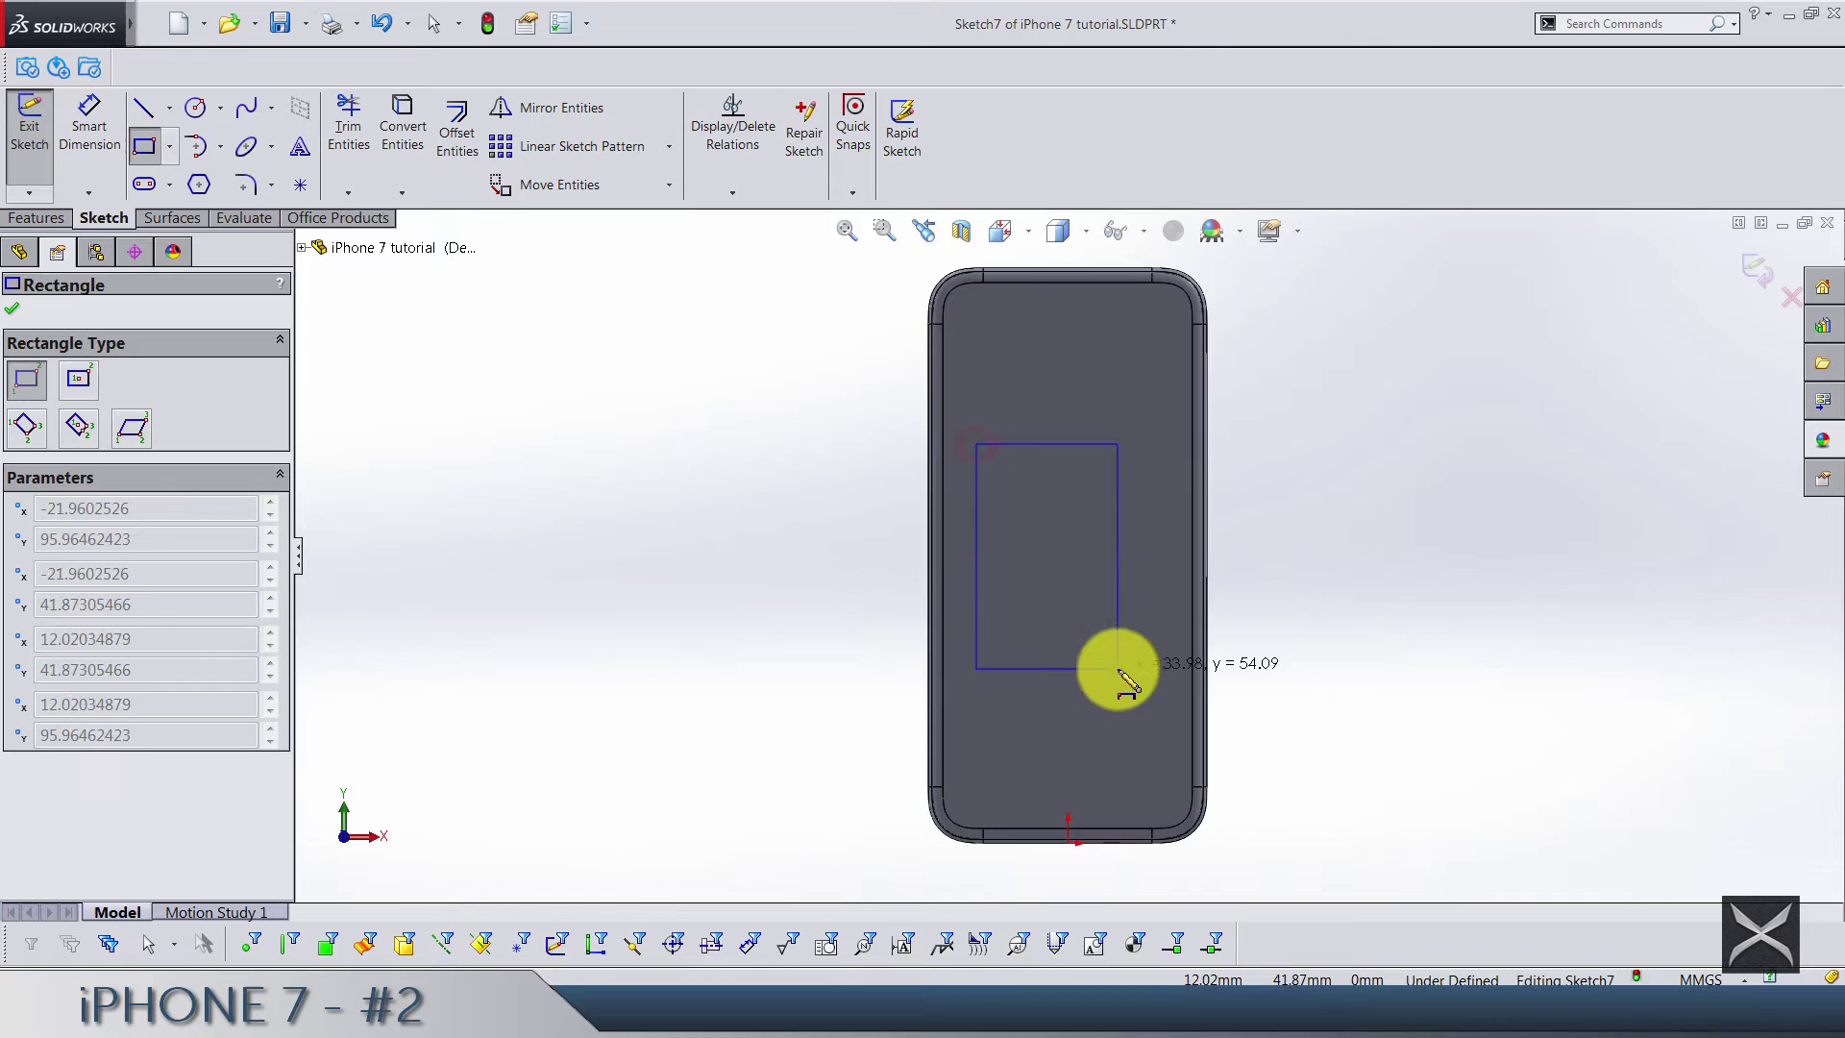
left_click(1142, 705)
Draw a construction centerline from the rectangle's upper-left corner to its lower-right corner
mouse_move(61, 25)
left_click(189, 24)
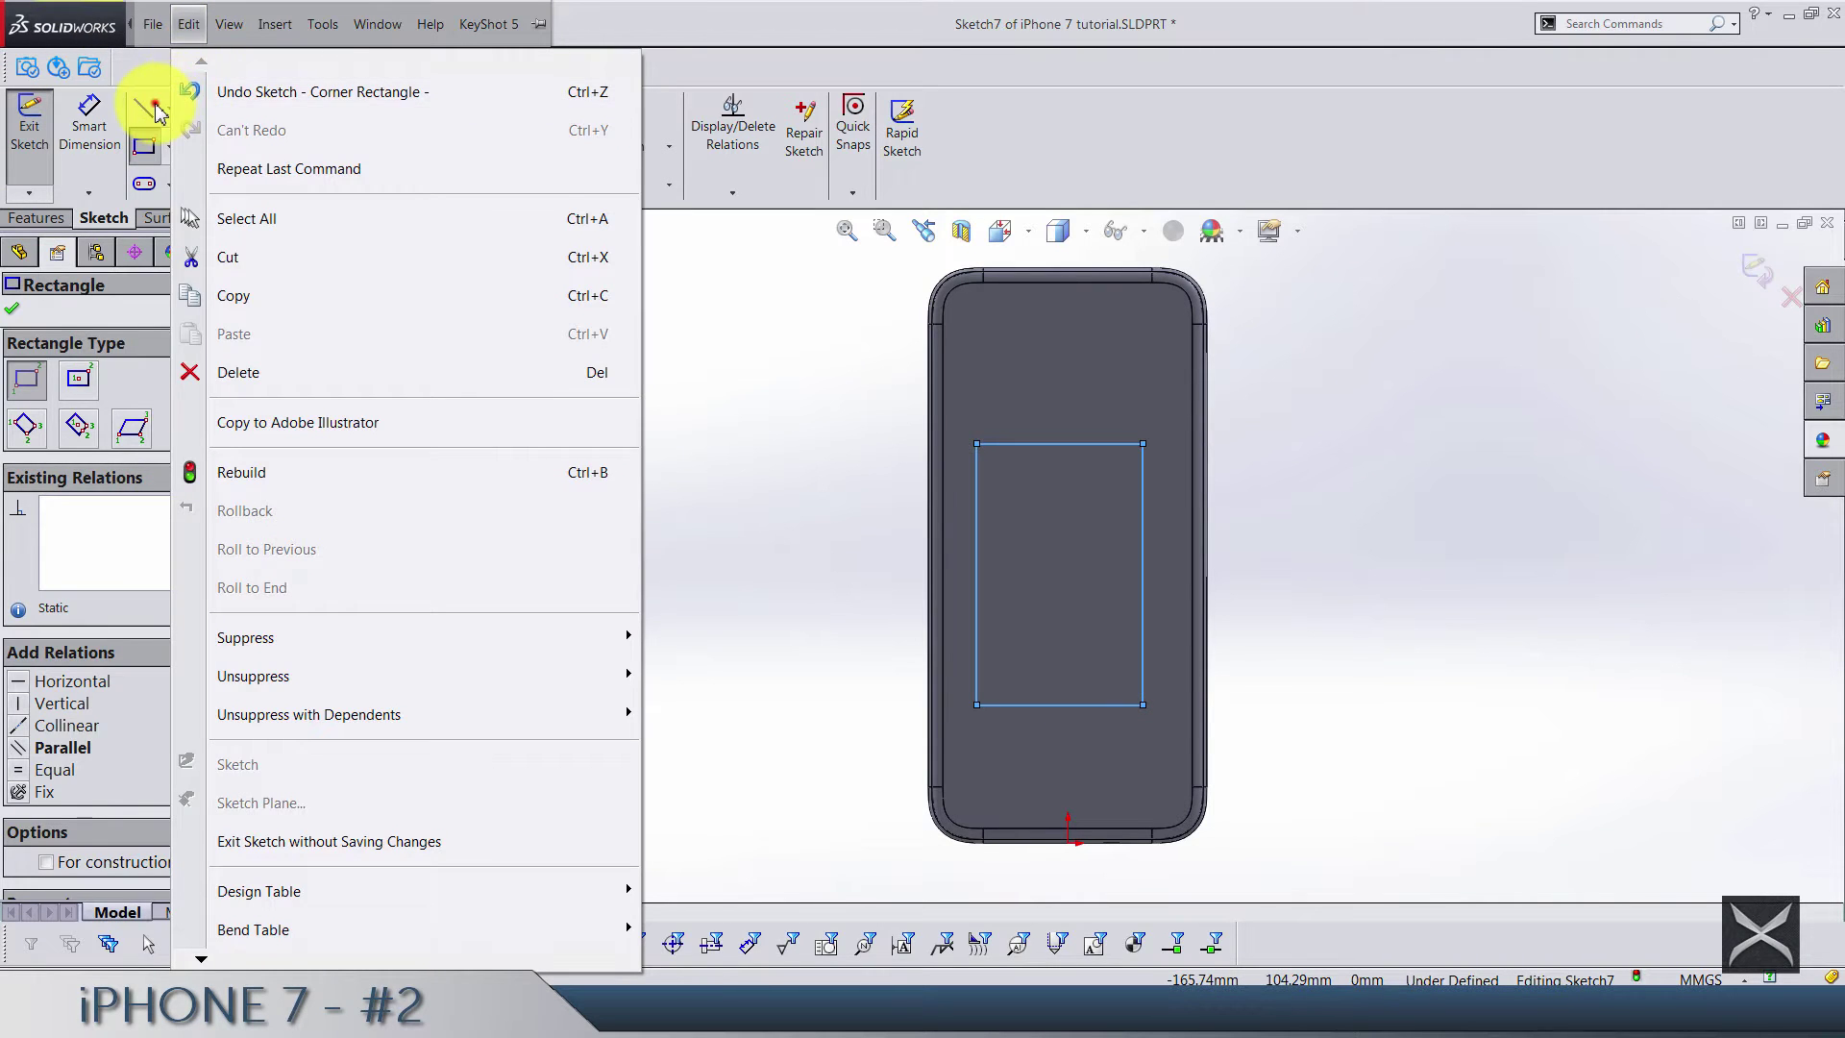
left_click(155, 105)
left_click(168, 109)
left_click(178, 175)
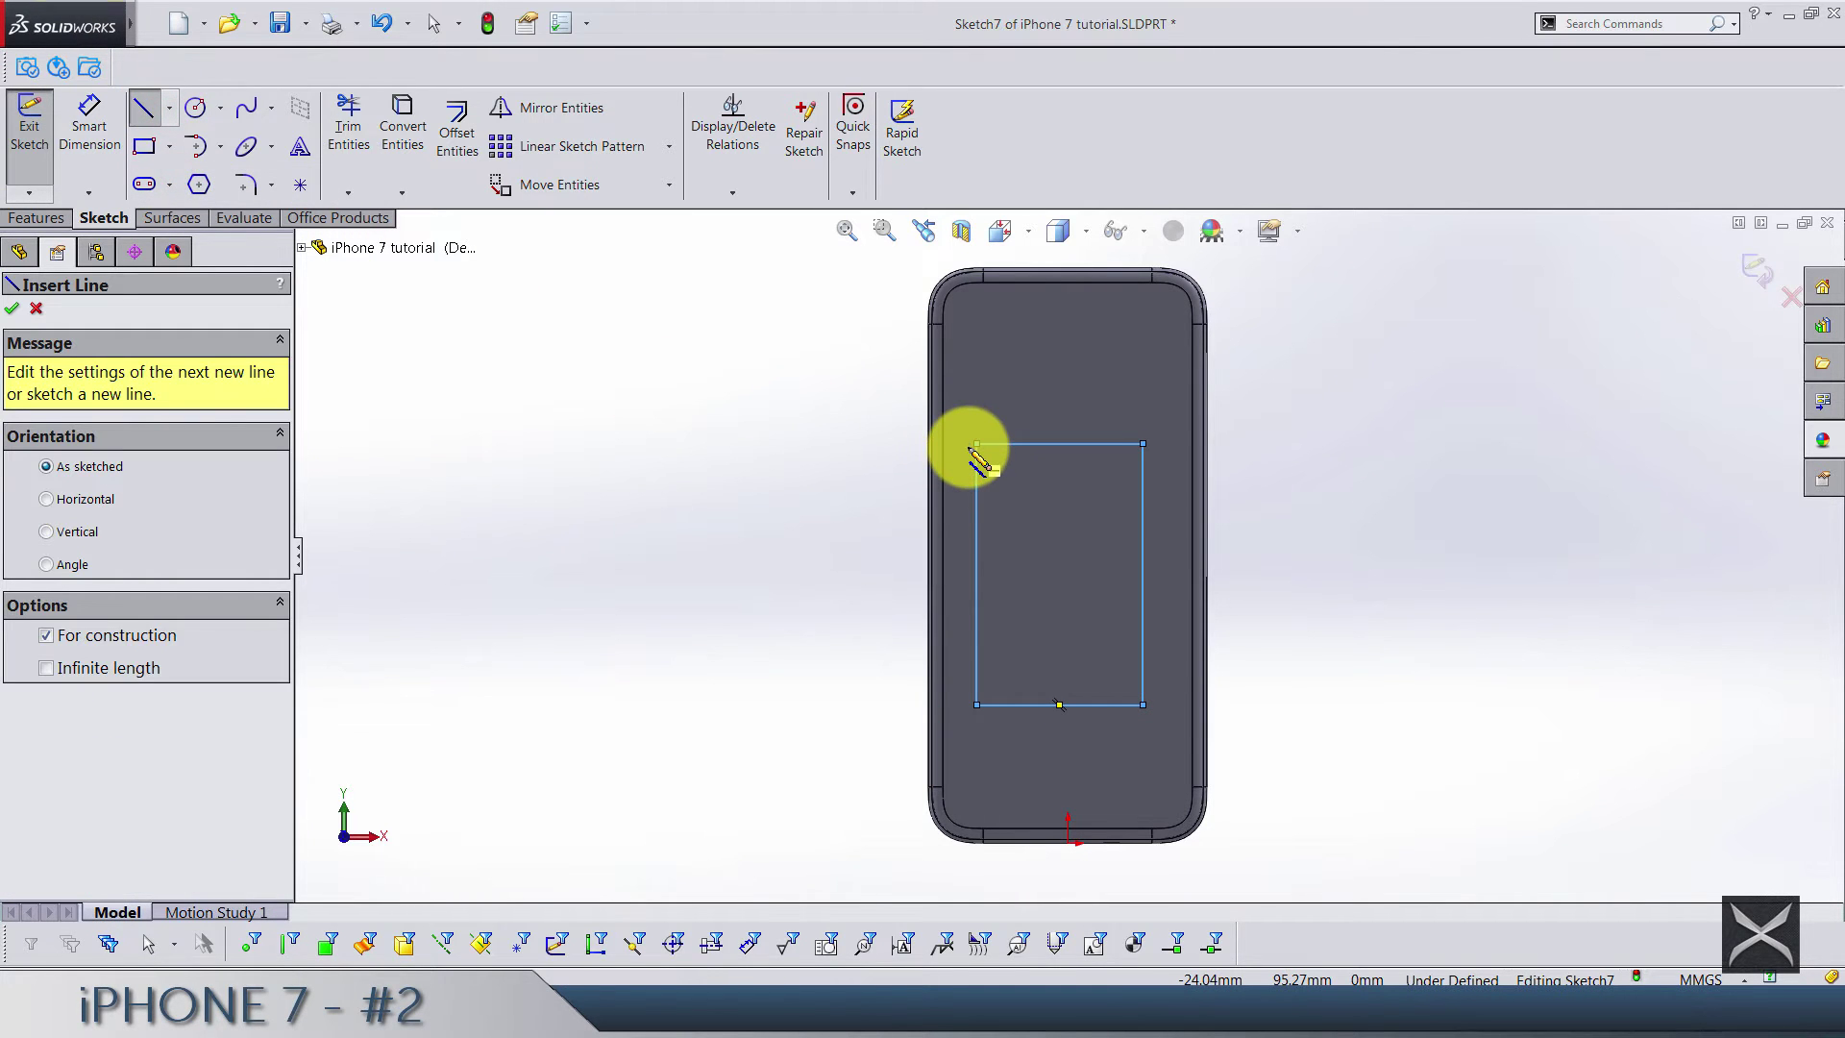
left_click(976, 443)
left_click(1143, 705)
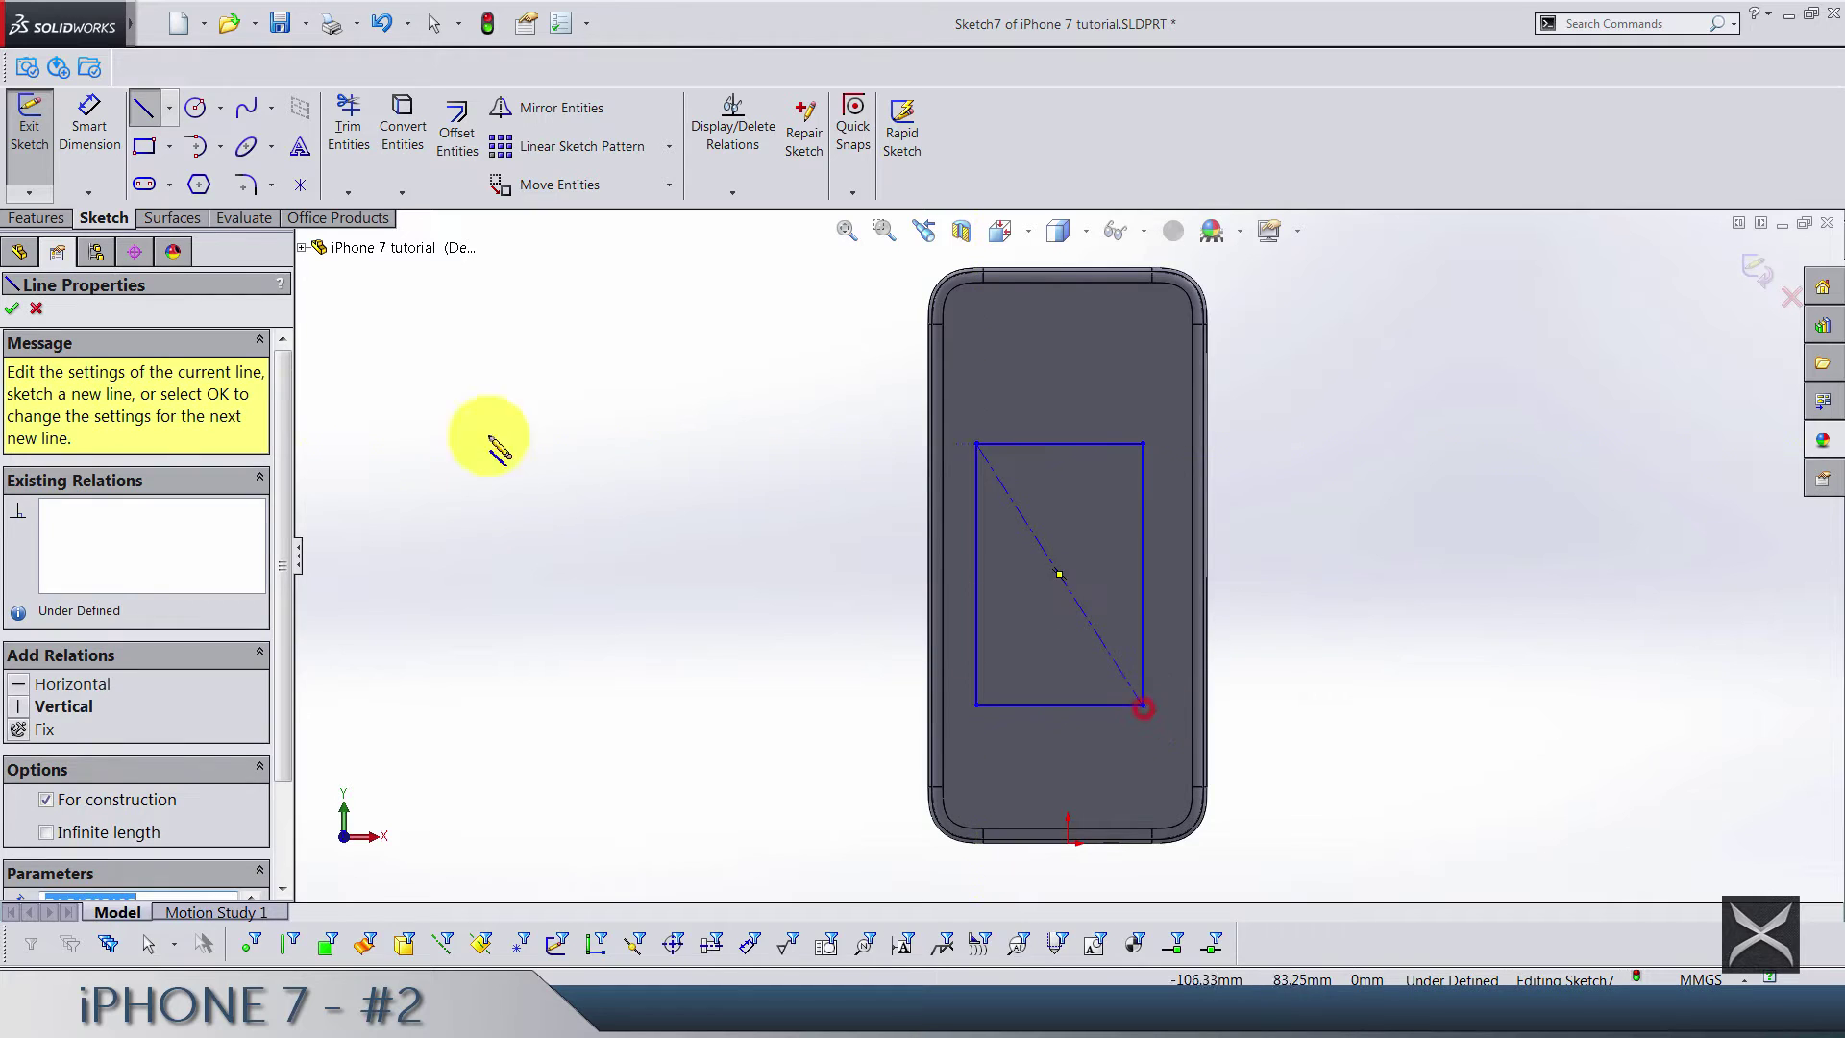
Dimension the rectangle's diagonal centerline to 4.7 in
left_click(94, 168)
left_click(1085, 624)
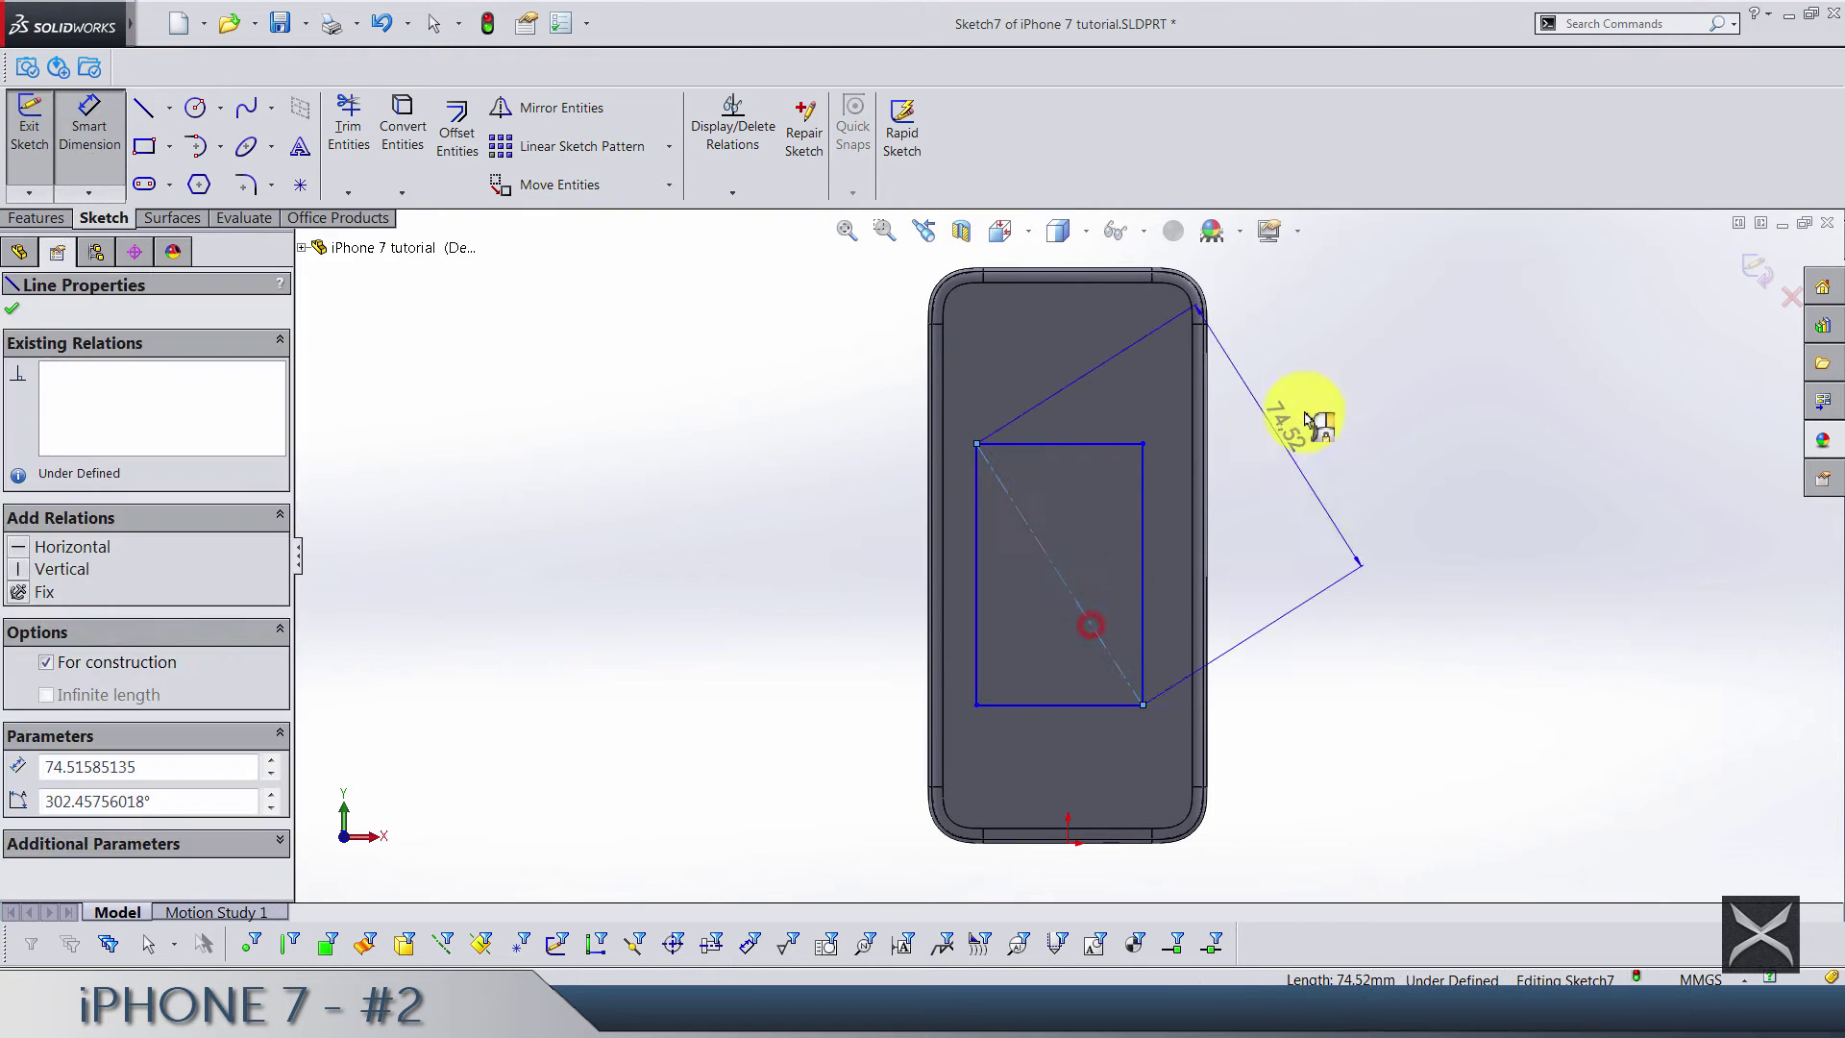
left_click(1307, 414)
type("4.7in")
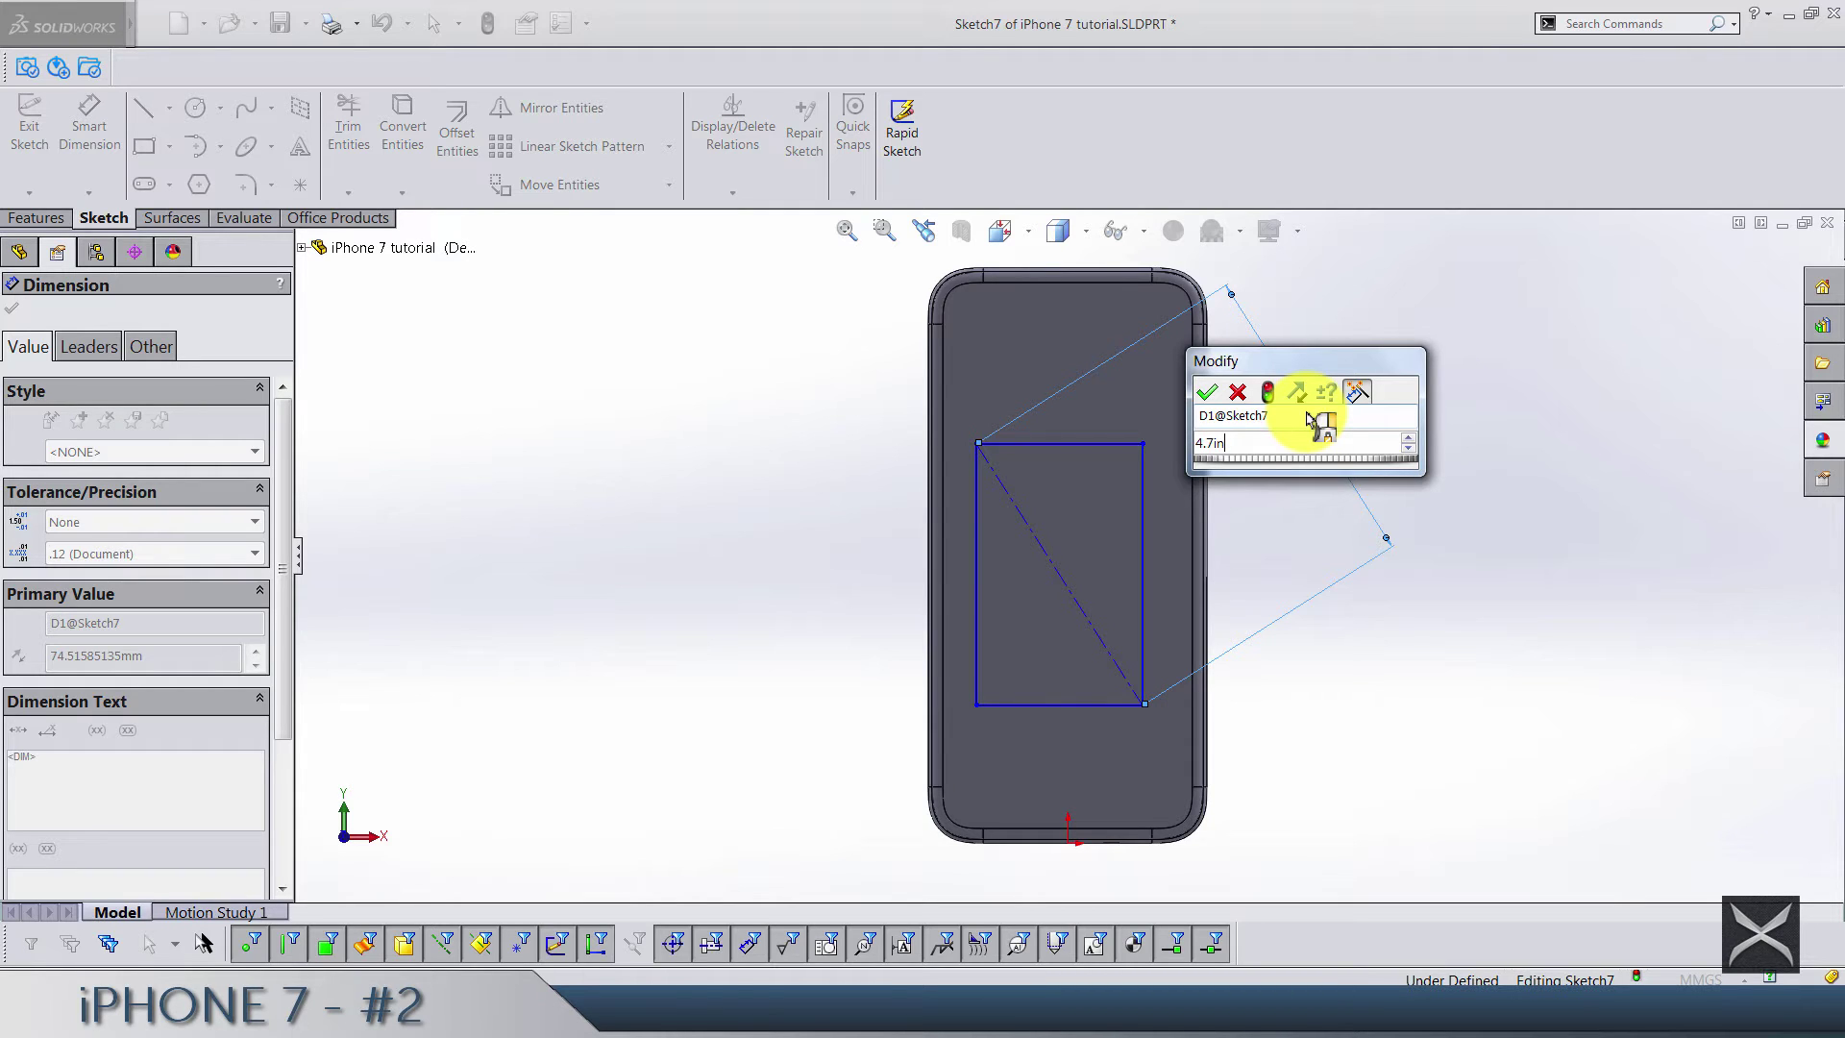
key("Return")
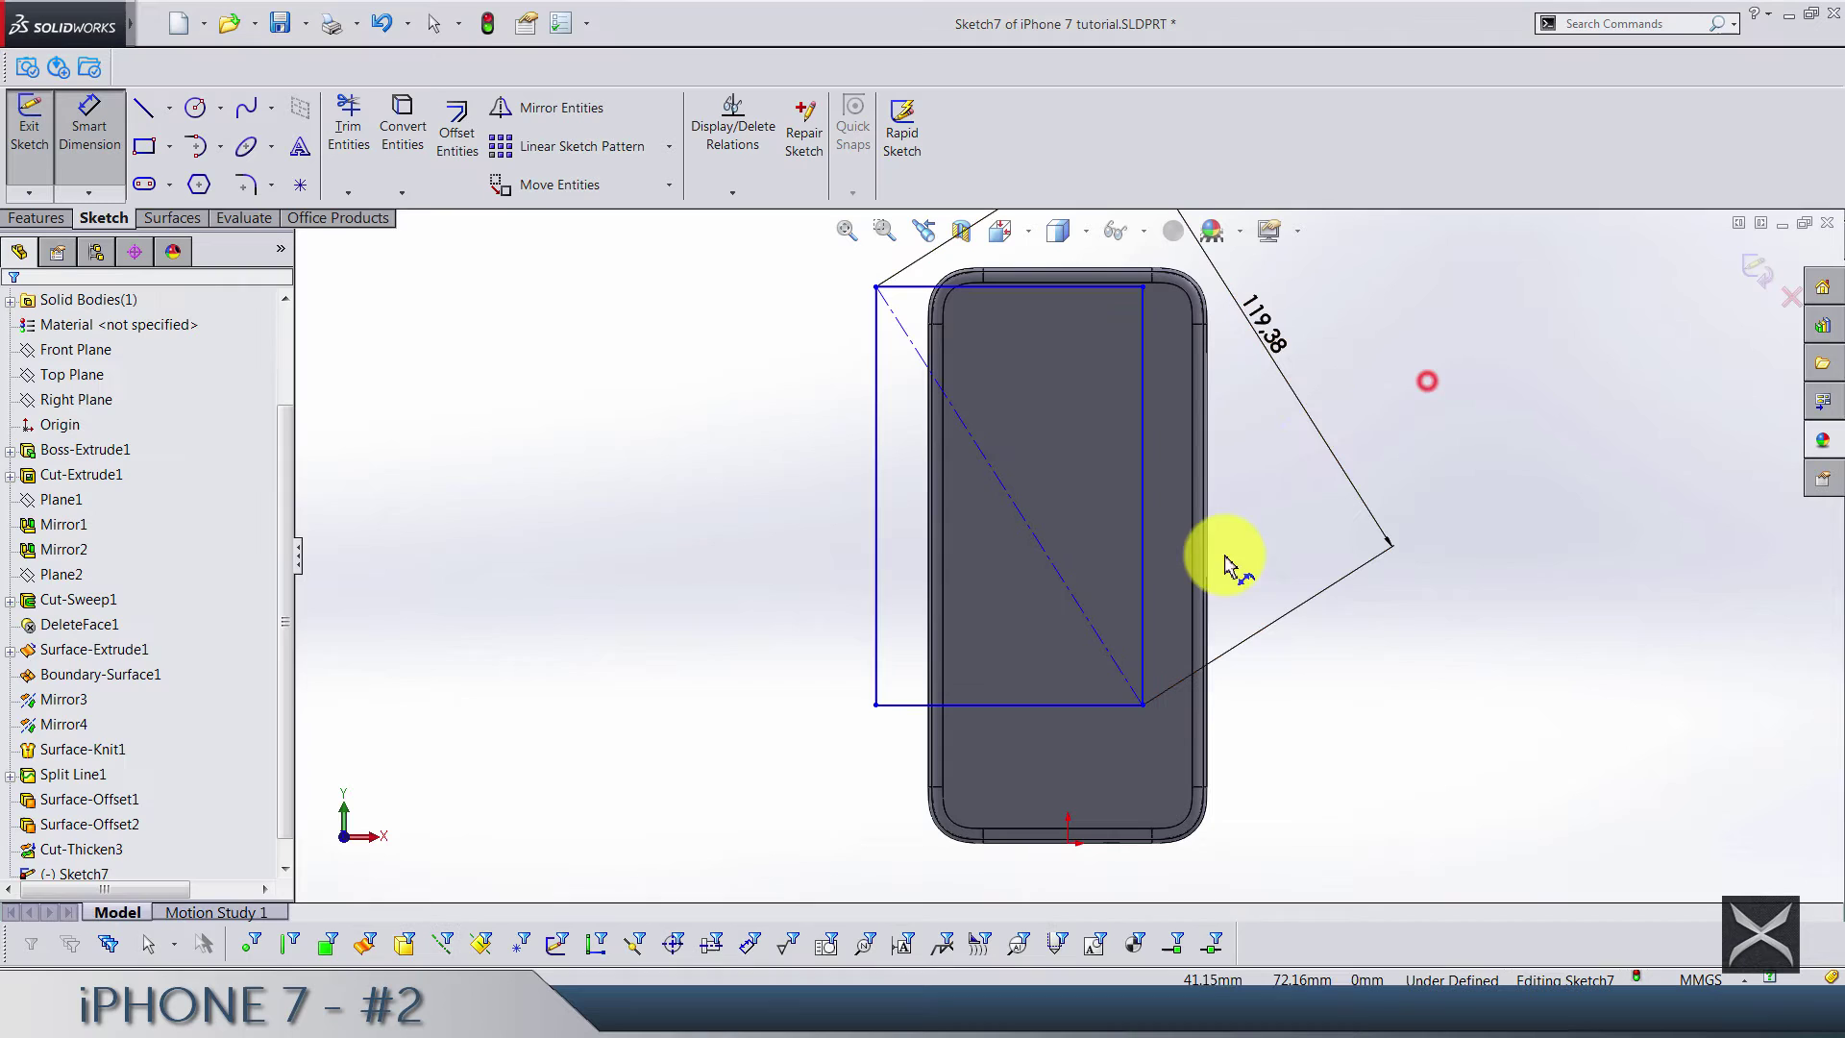
Dimension the distance from the rectangle's right side to the phone's right outer edge as 4.24 mm
left_click(1146, 529)
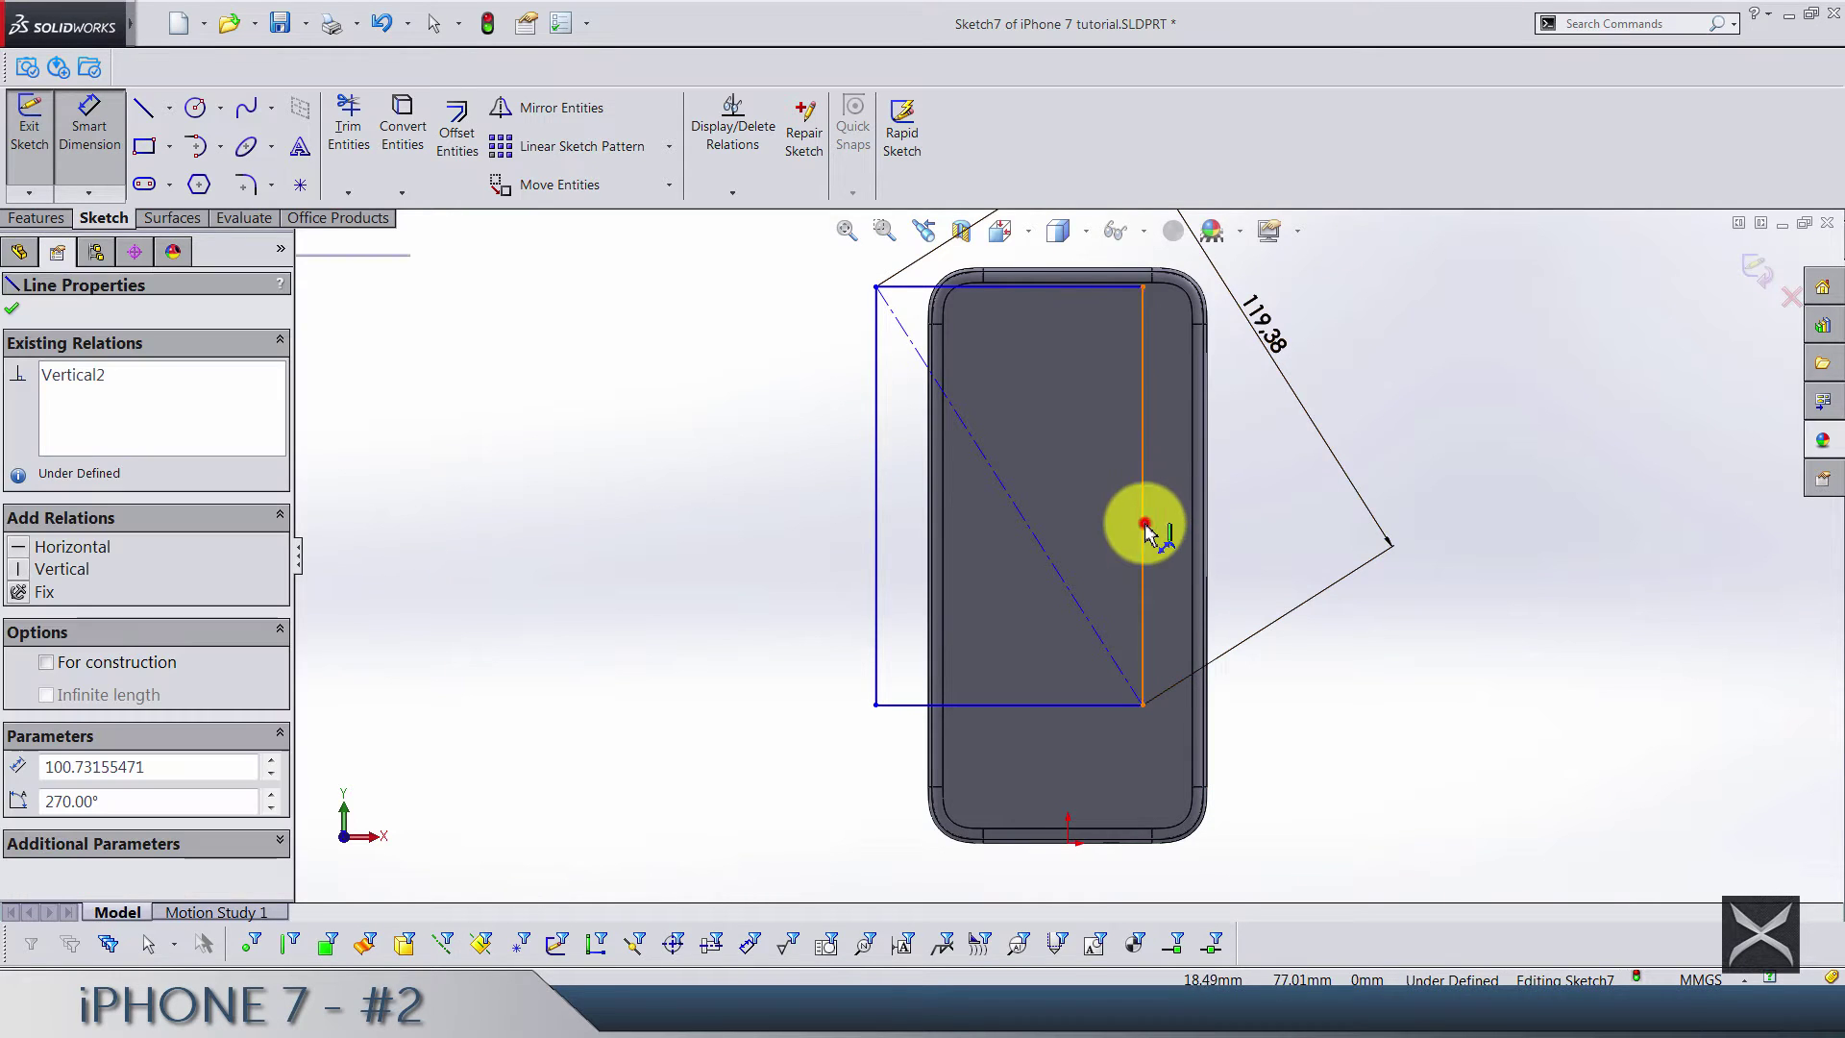
scroll(1209, 594, "down", 5)
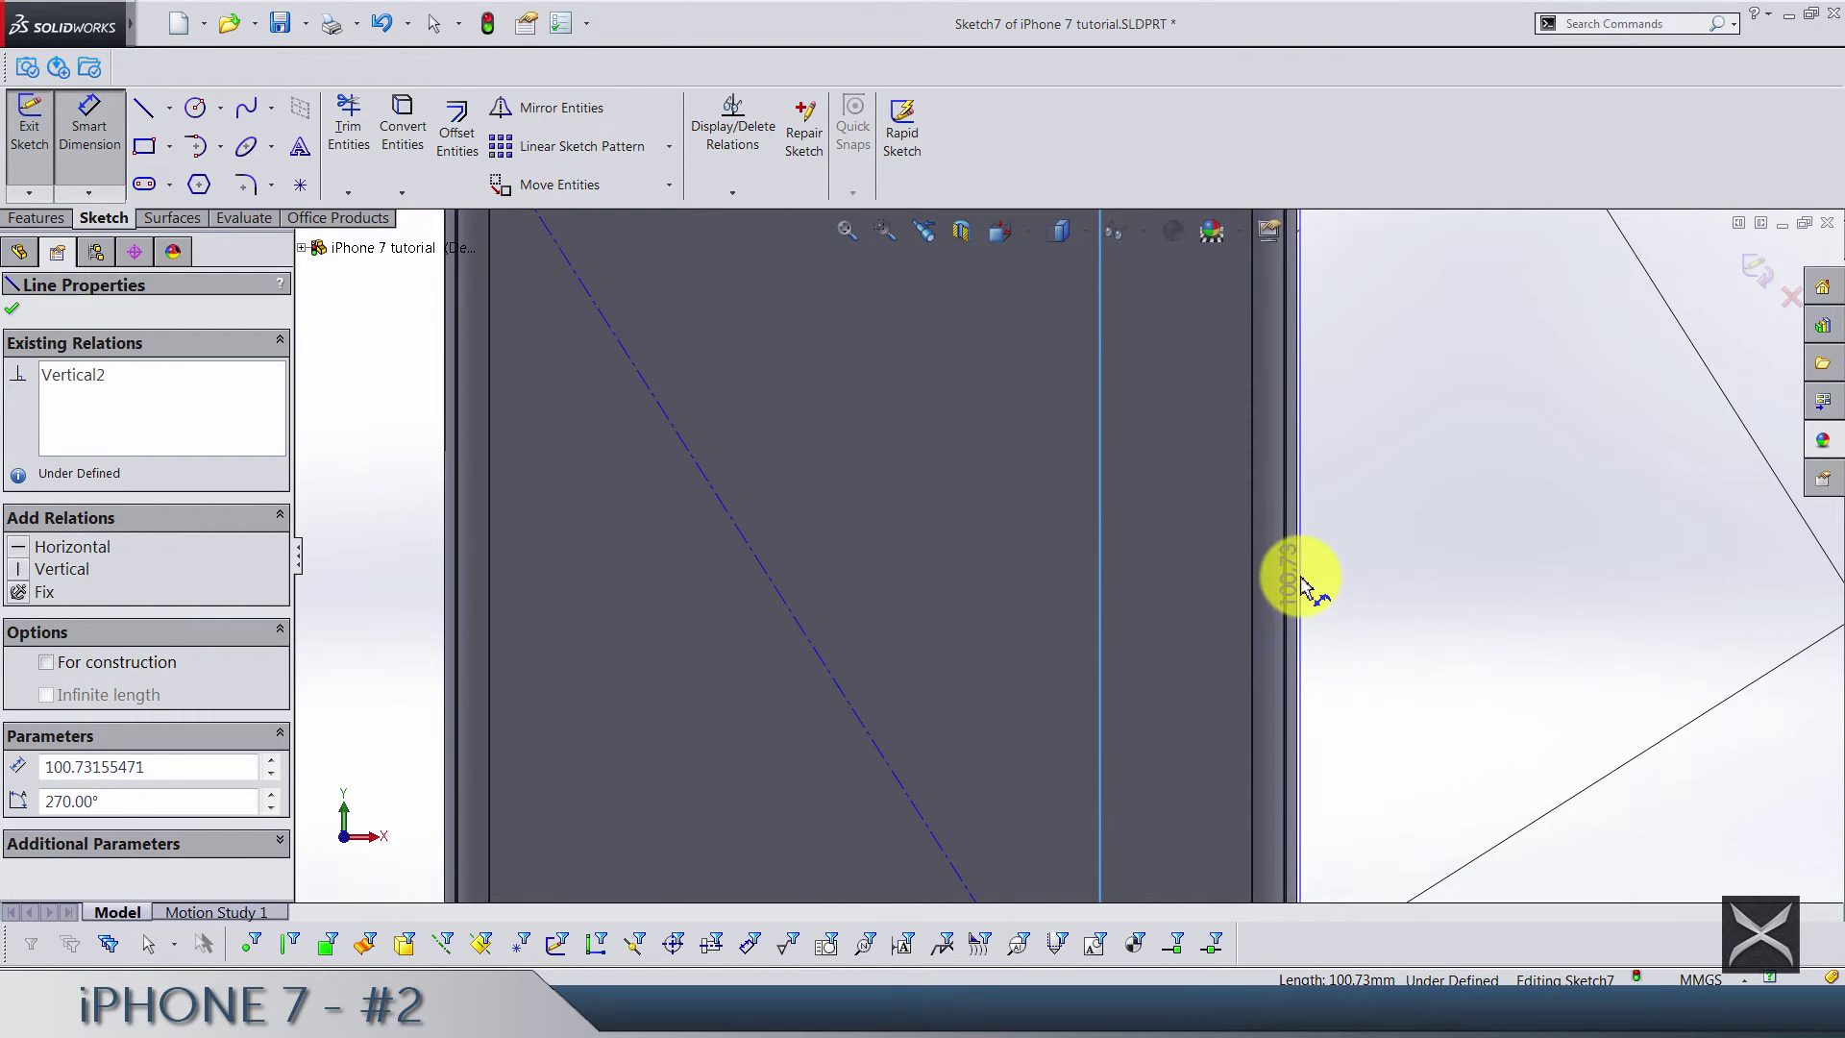
left_click(1297, 577)
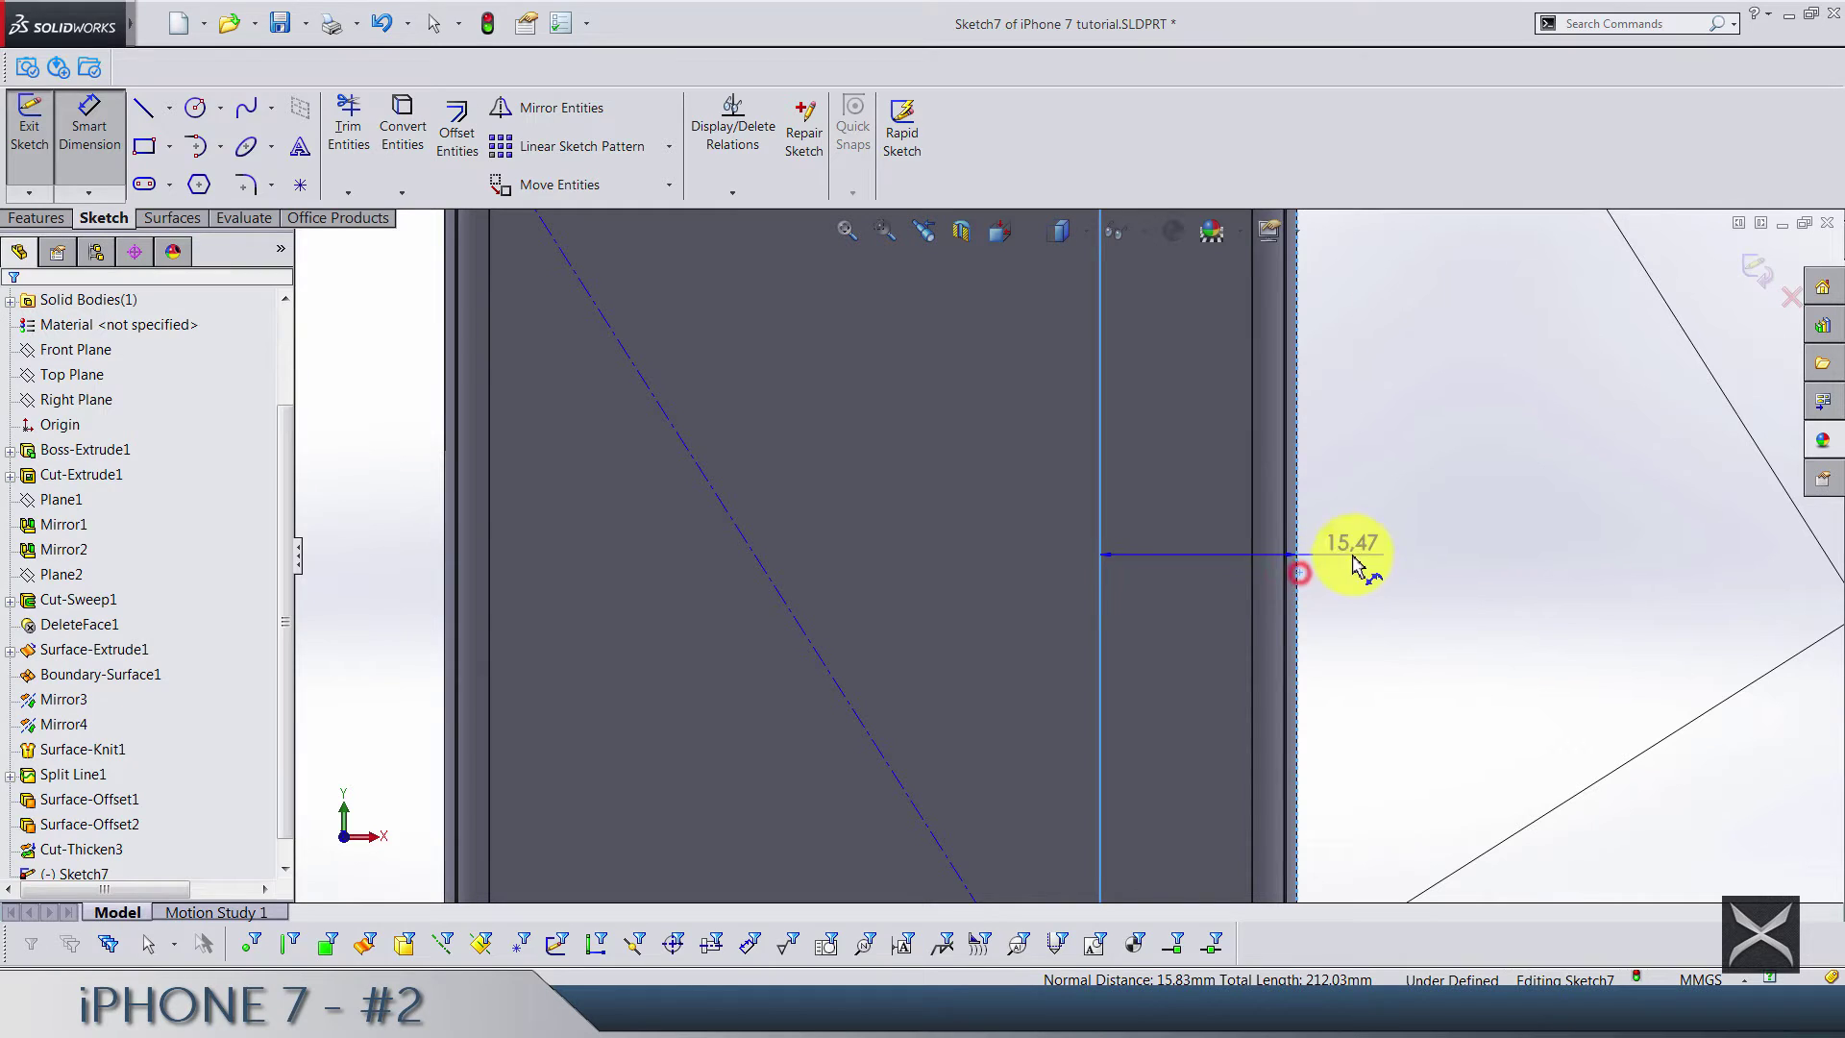
left_click(1429, 555)
type("4.24")
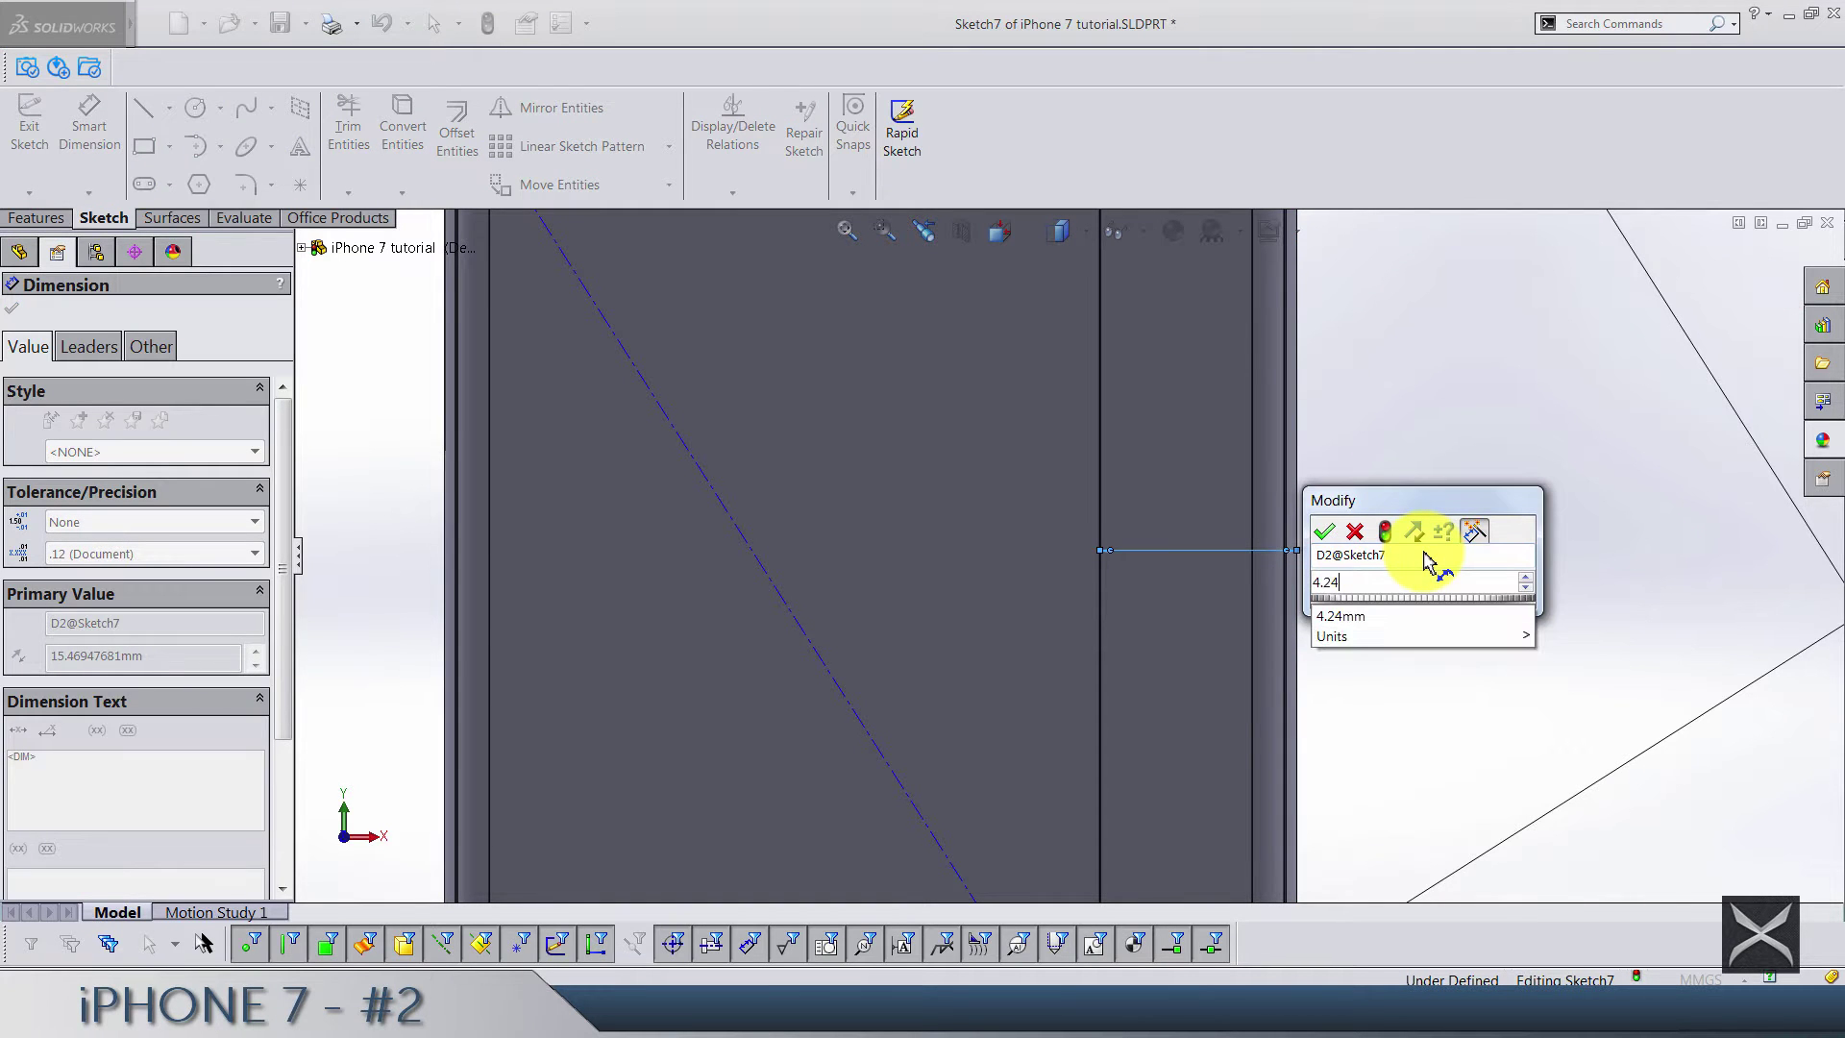
key("Return")
scroll(1424, 554, "up", 4)
left_click(1424, 552)
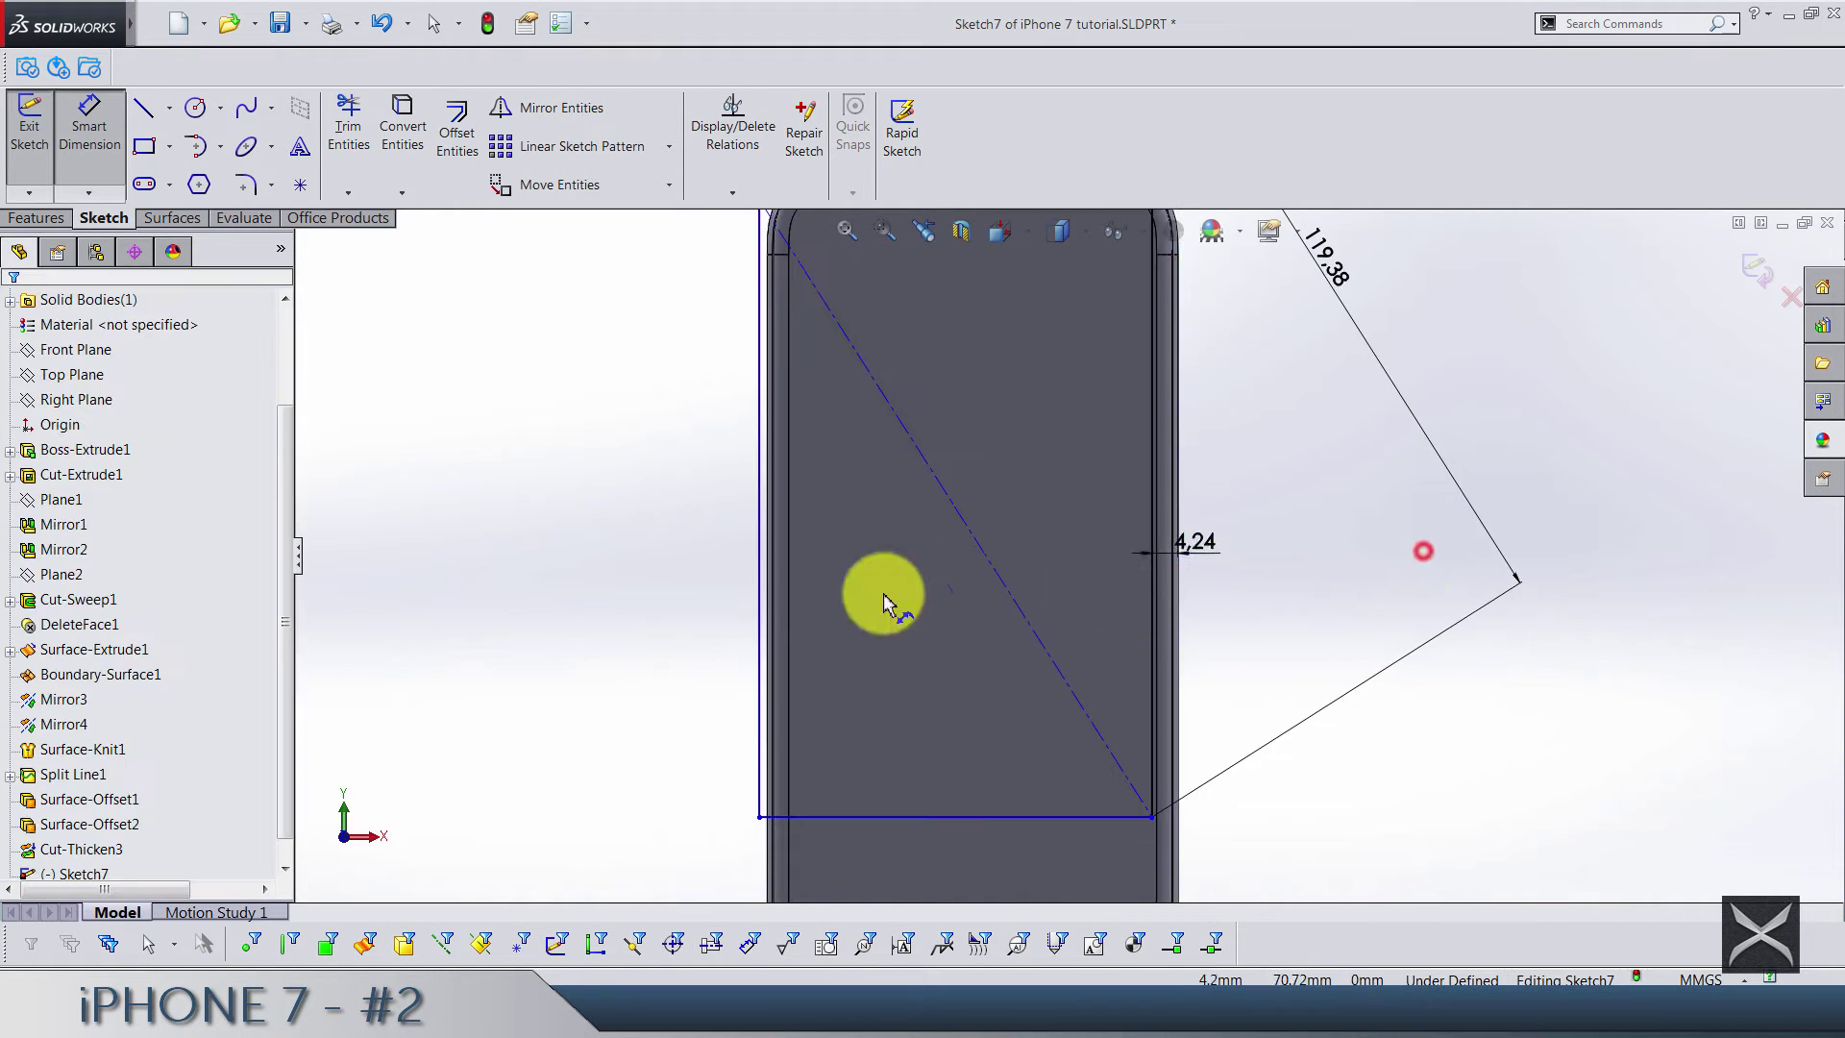
scroll(777, 600, "down", 5)
left_click(794, 615)
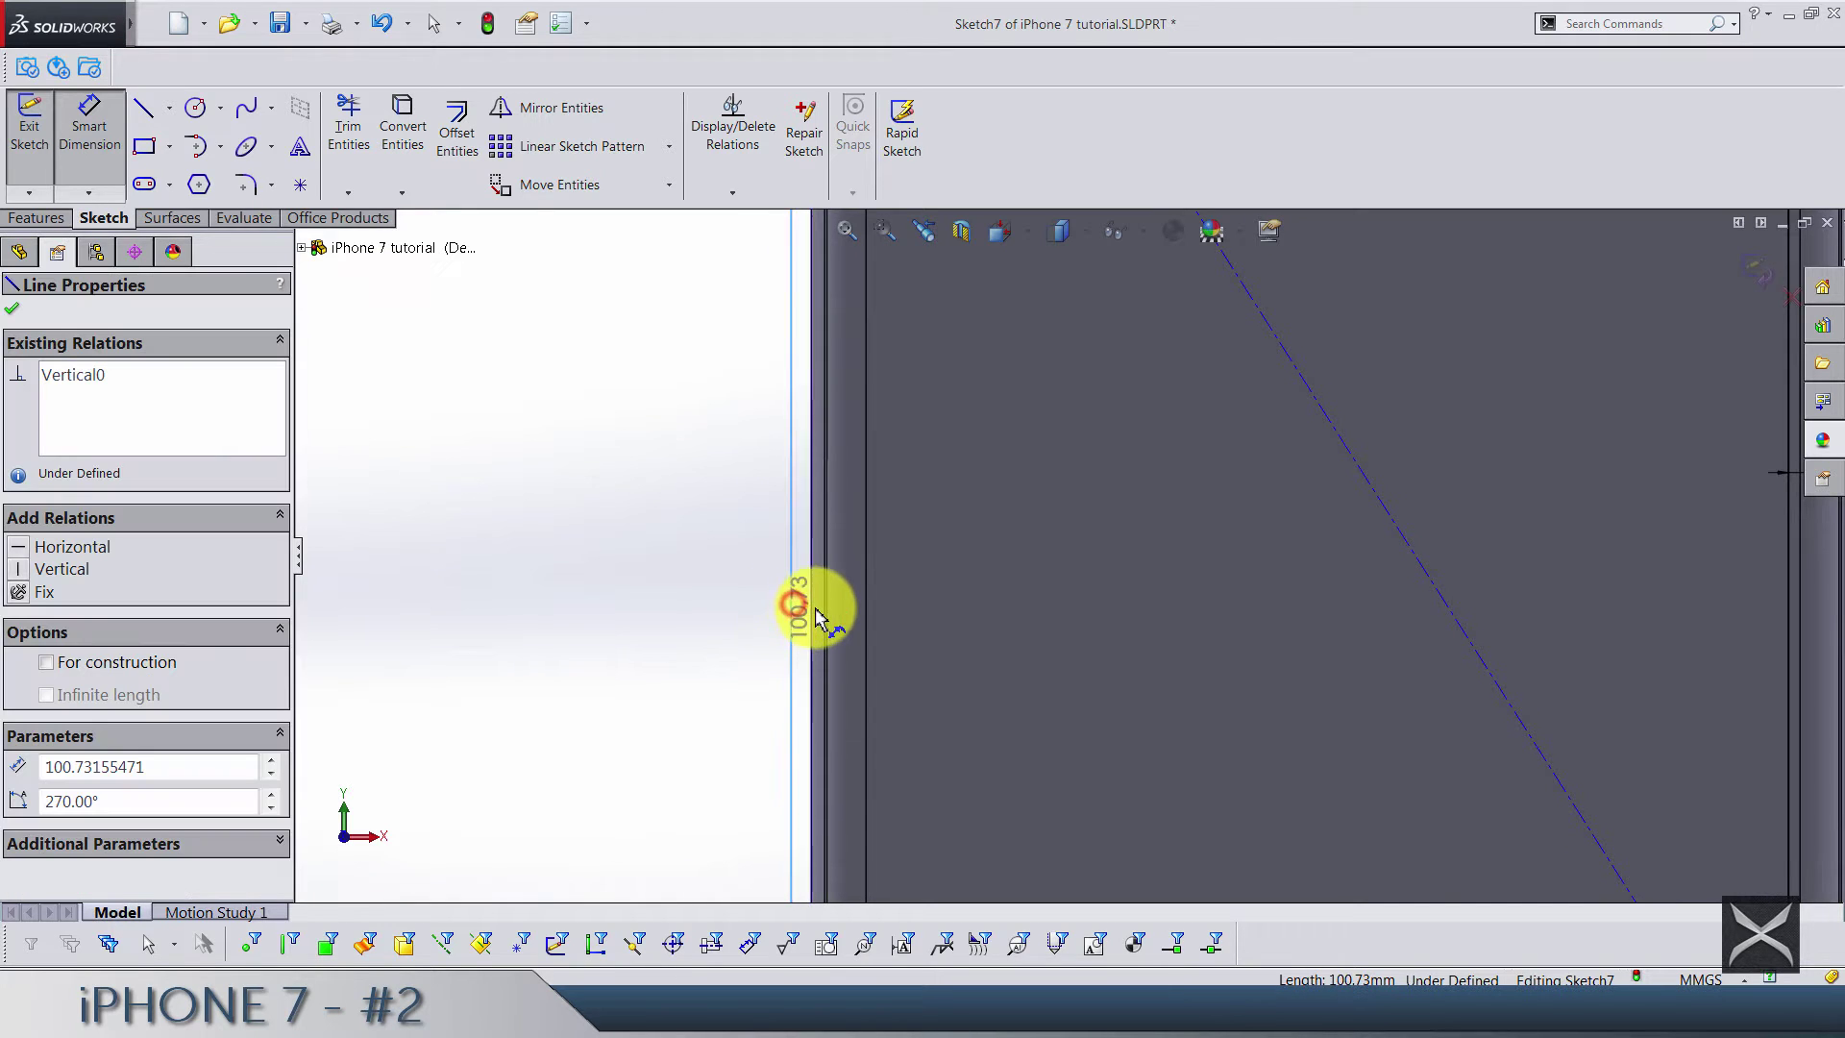
left_click(809, 605)
left_click(740, 585)
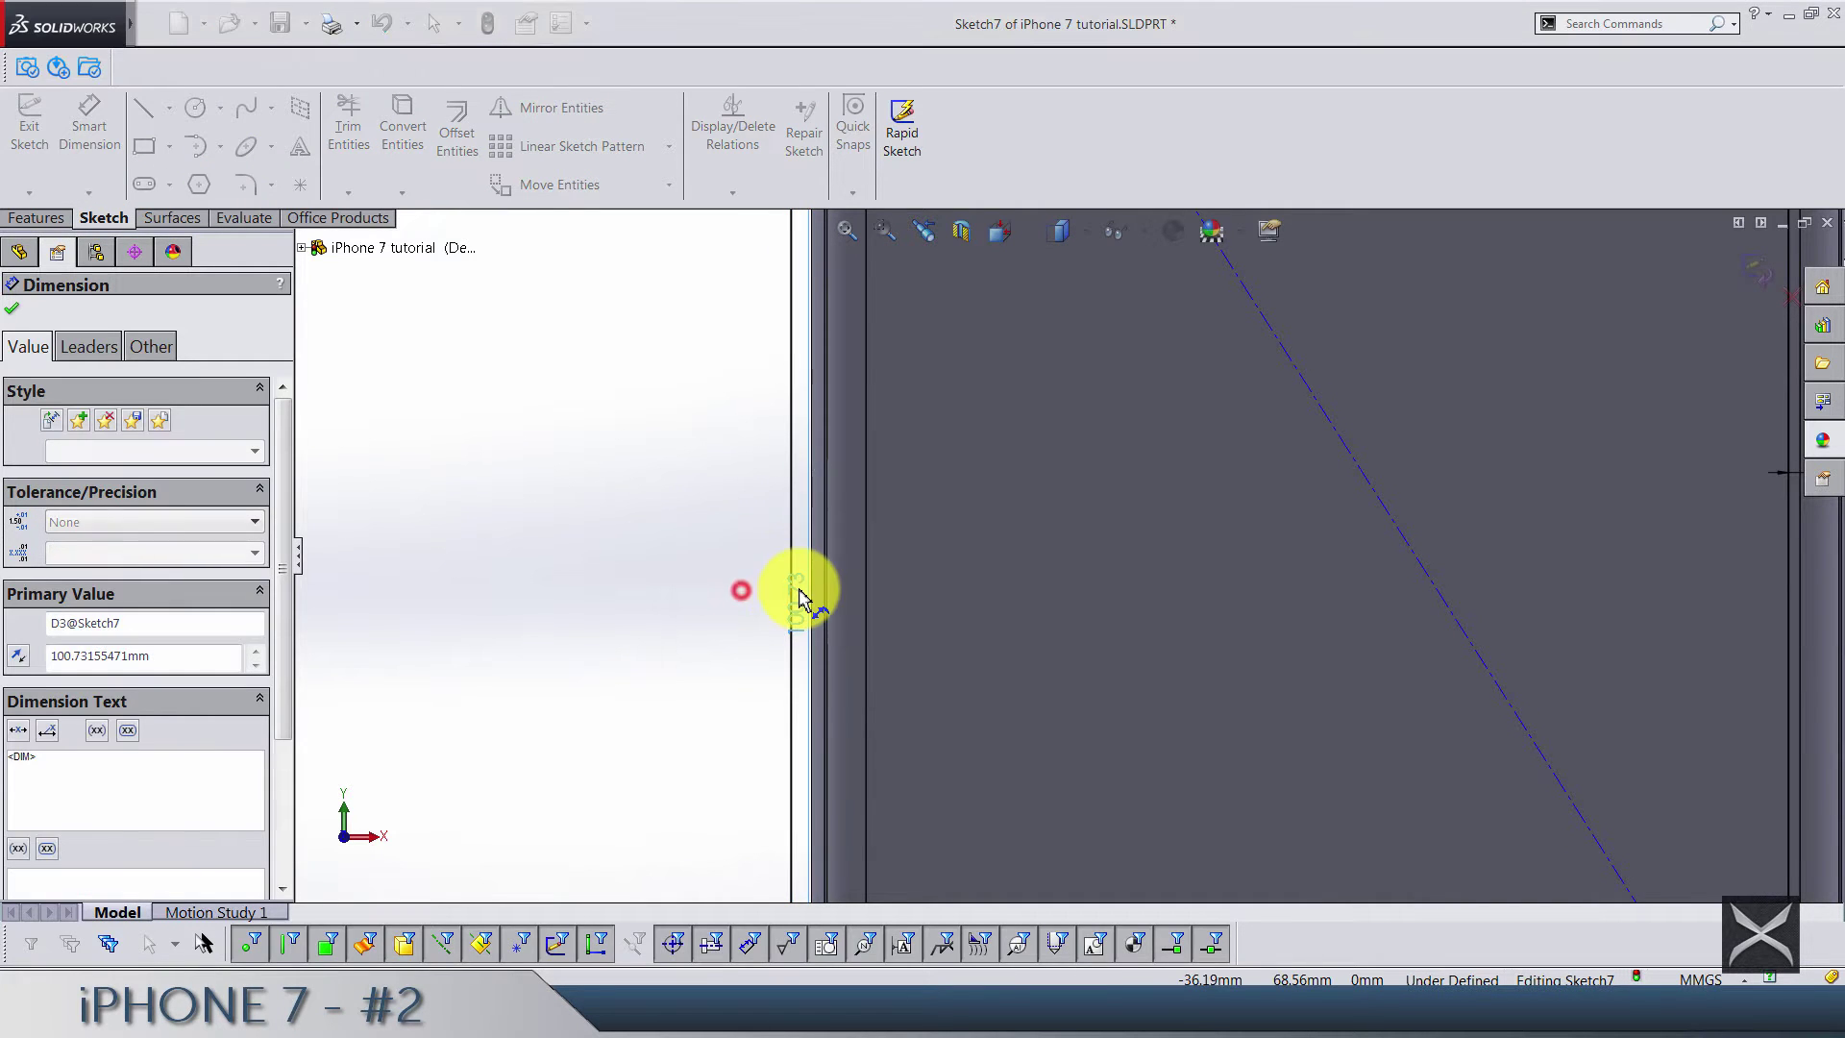
Dimension the rectangle's left side 4.24 mm from the phone's left outer edge and flip the dimension direction to place that side inside the phone
scroll(894, 588, "down", 3)
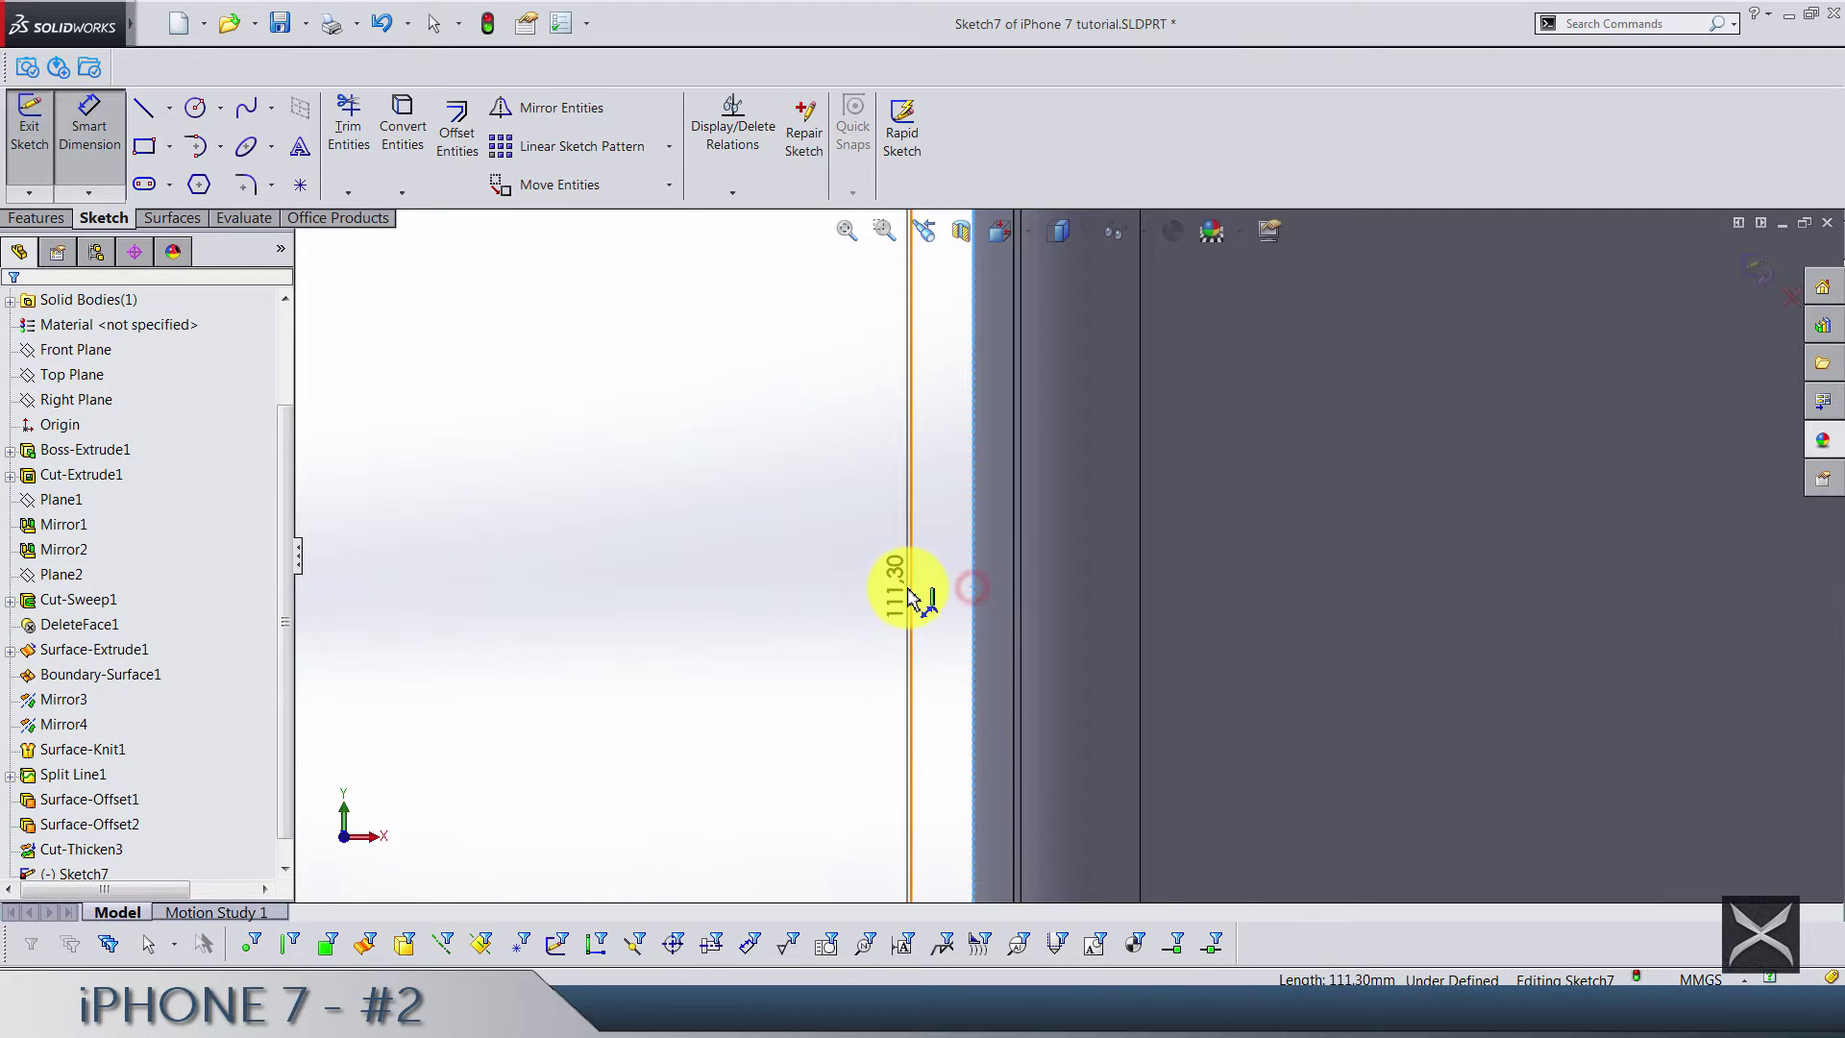
left_click(908, 587)
left_click(937, 586)
type("4,24")
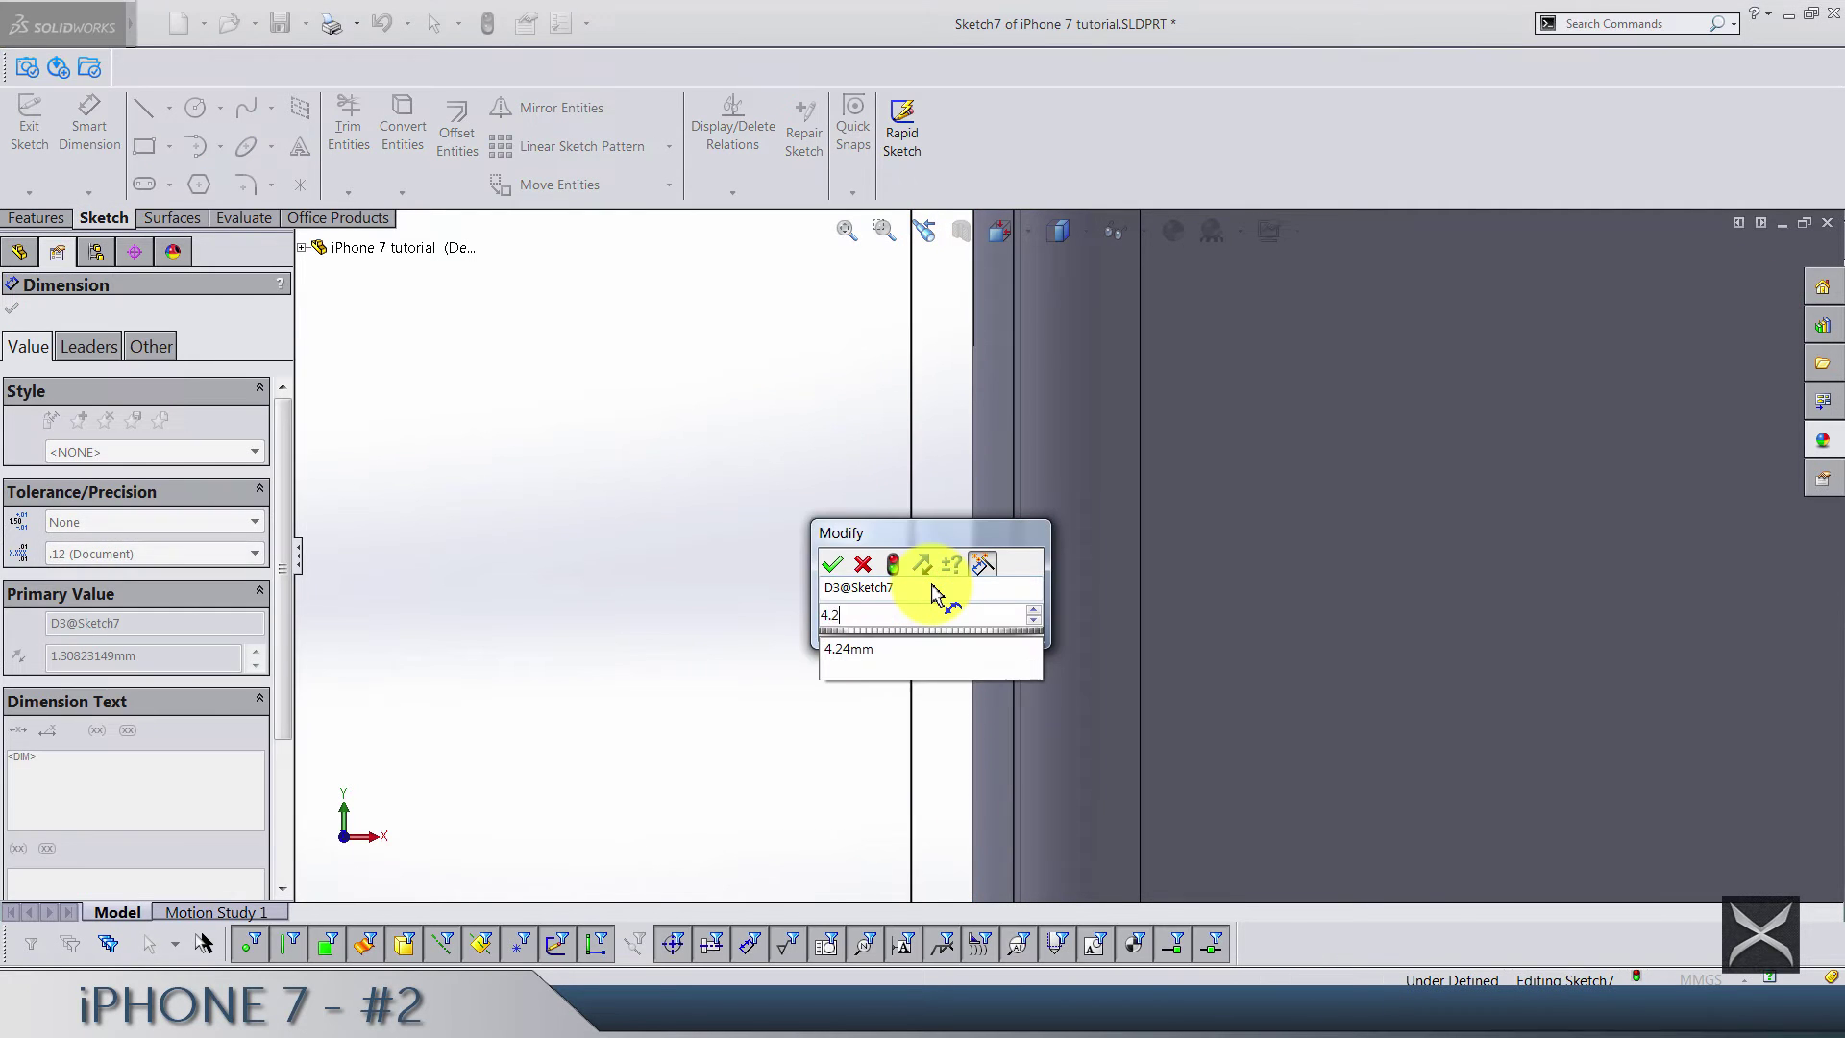
key("Return")
scroll(1038, 600, "up", 5)
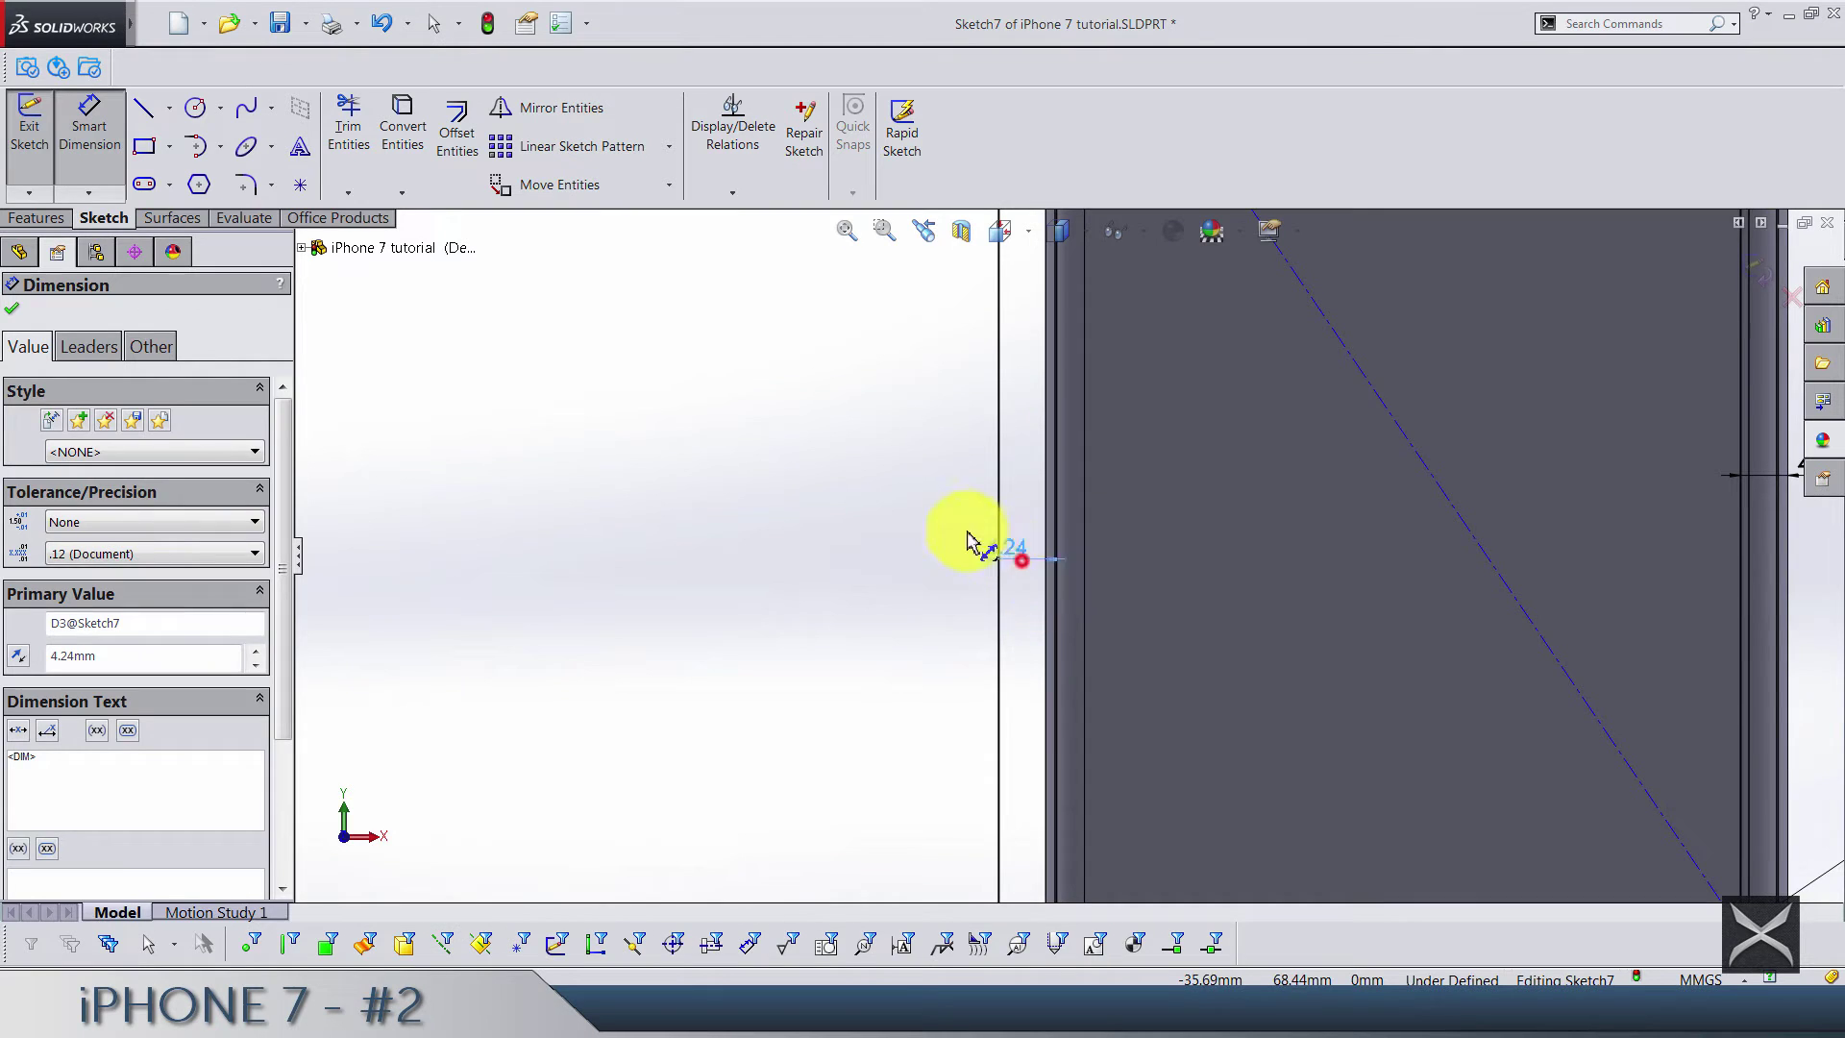
left_click(23, 664)
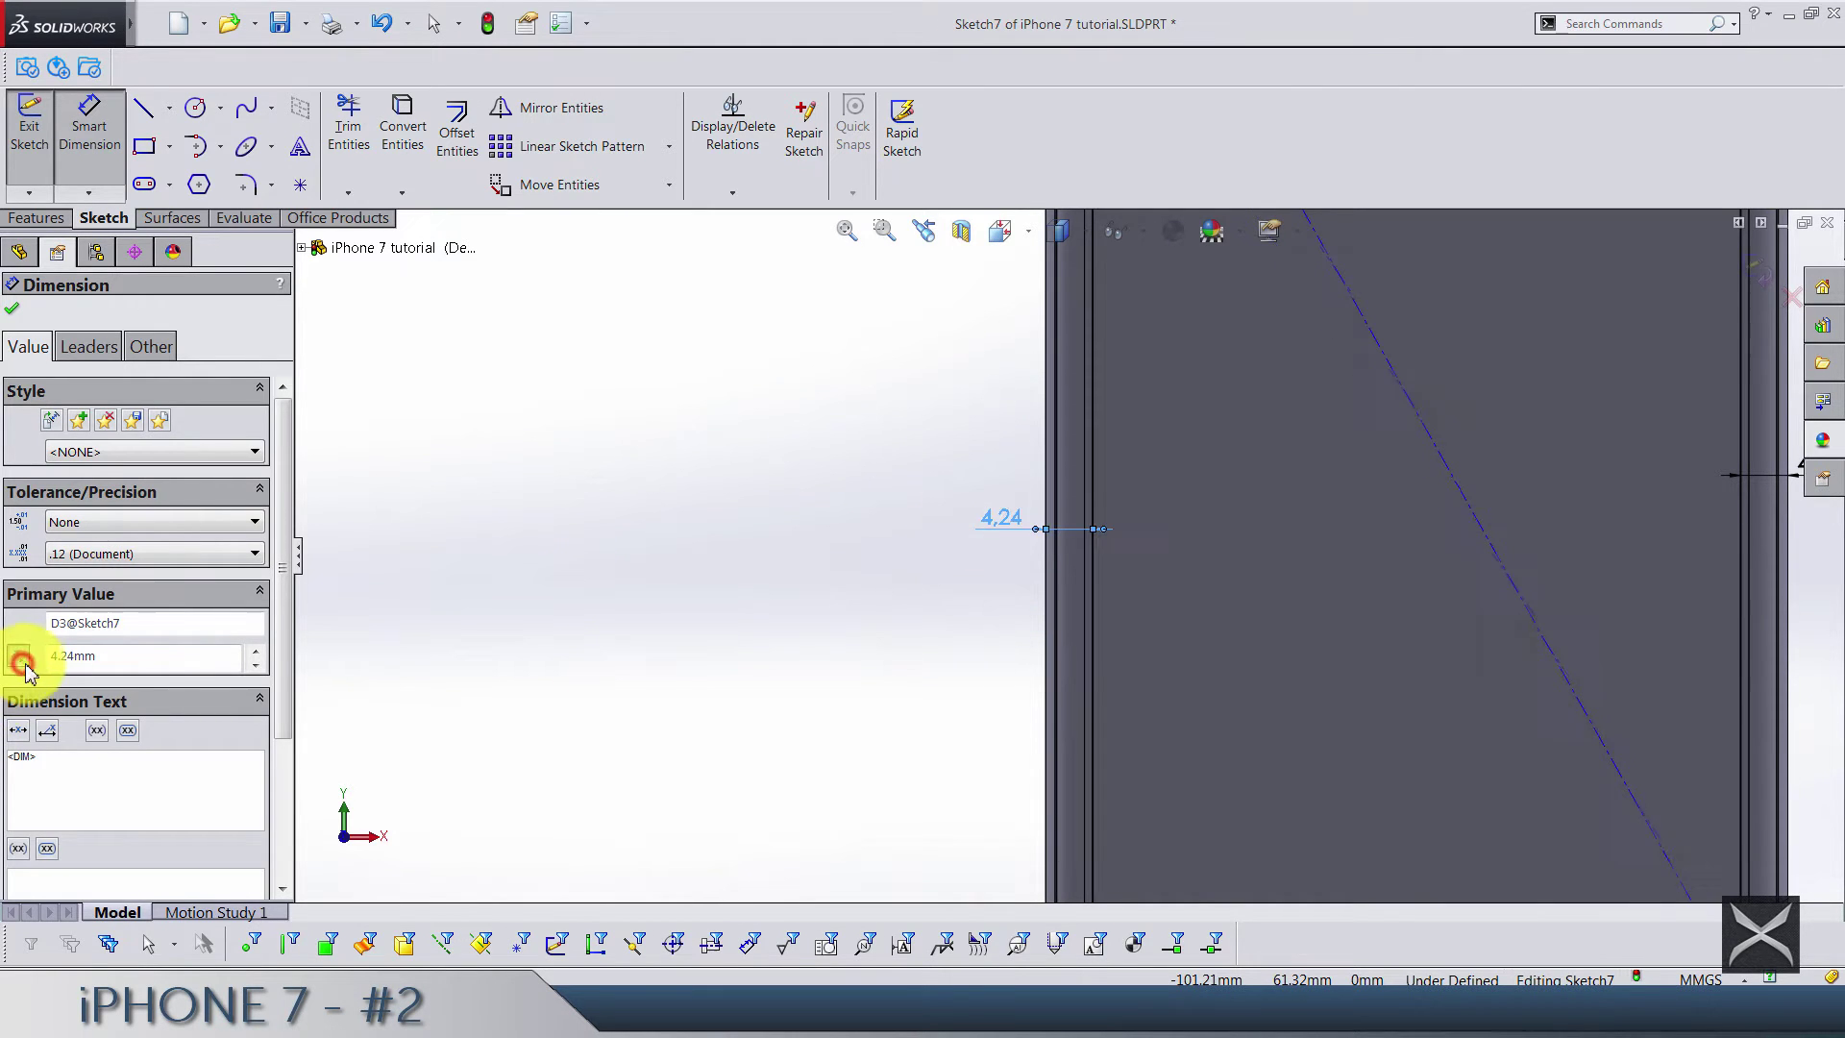
scroll(907, 584, "up", 5)
left_click(906, 584)
Dimension the screen rectangle's lower side 16.75 mm from the origin and exit the sketch
scroll(1223, 819, "down", 3)
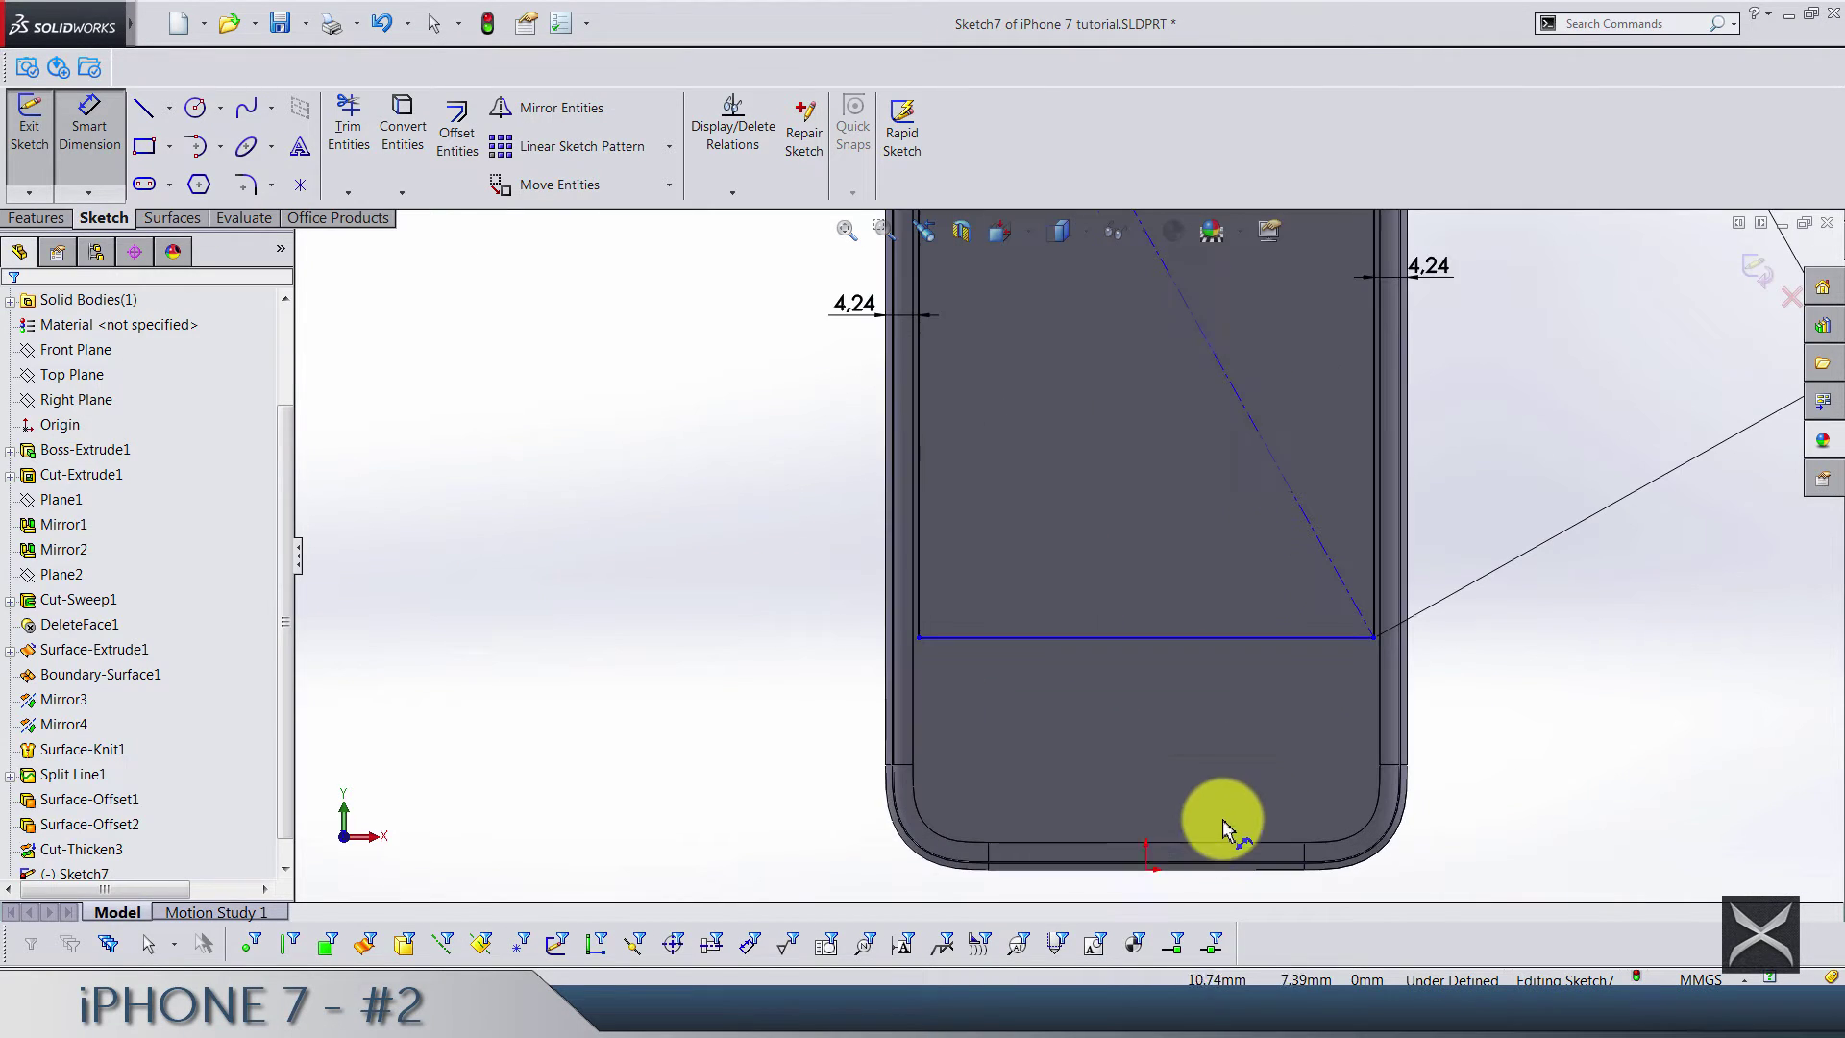
left_click(1149, 871)
left_click(1167, 650)
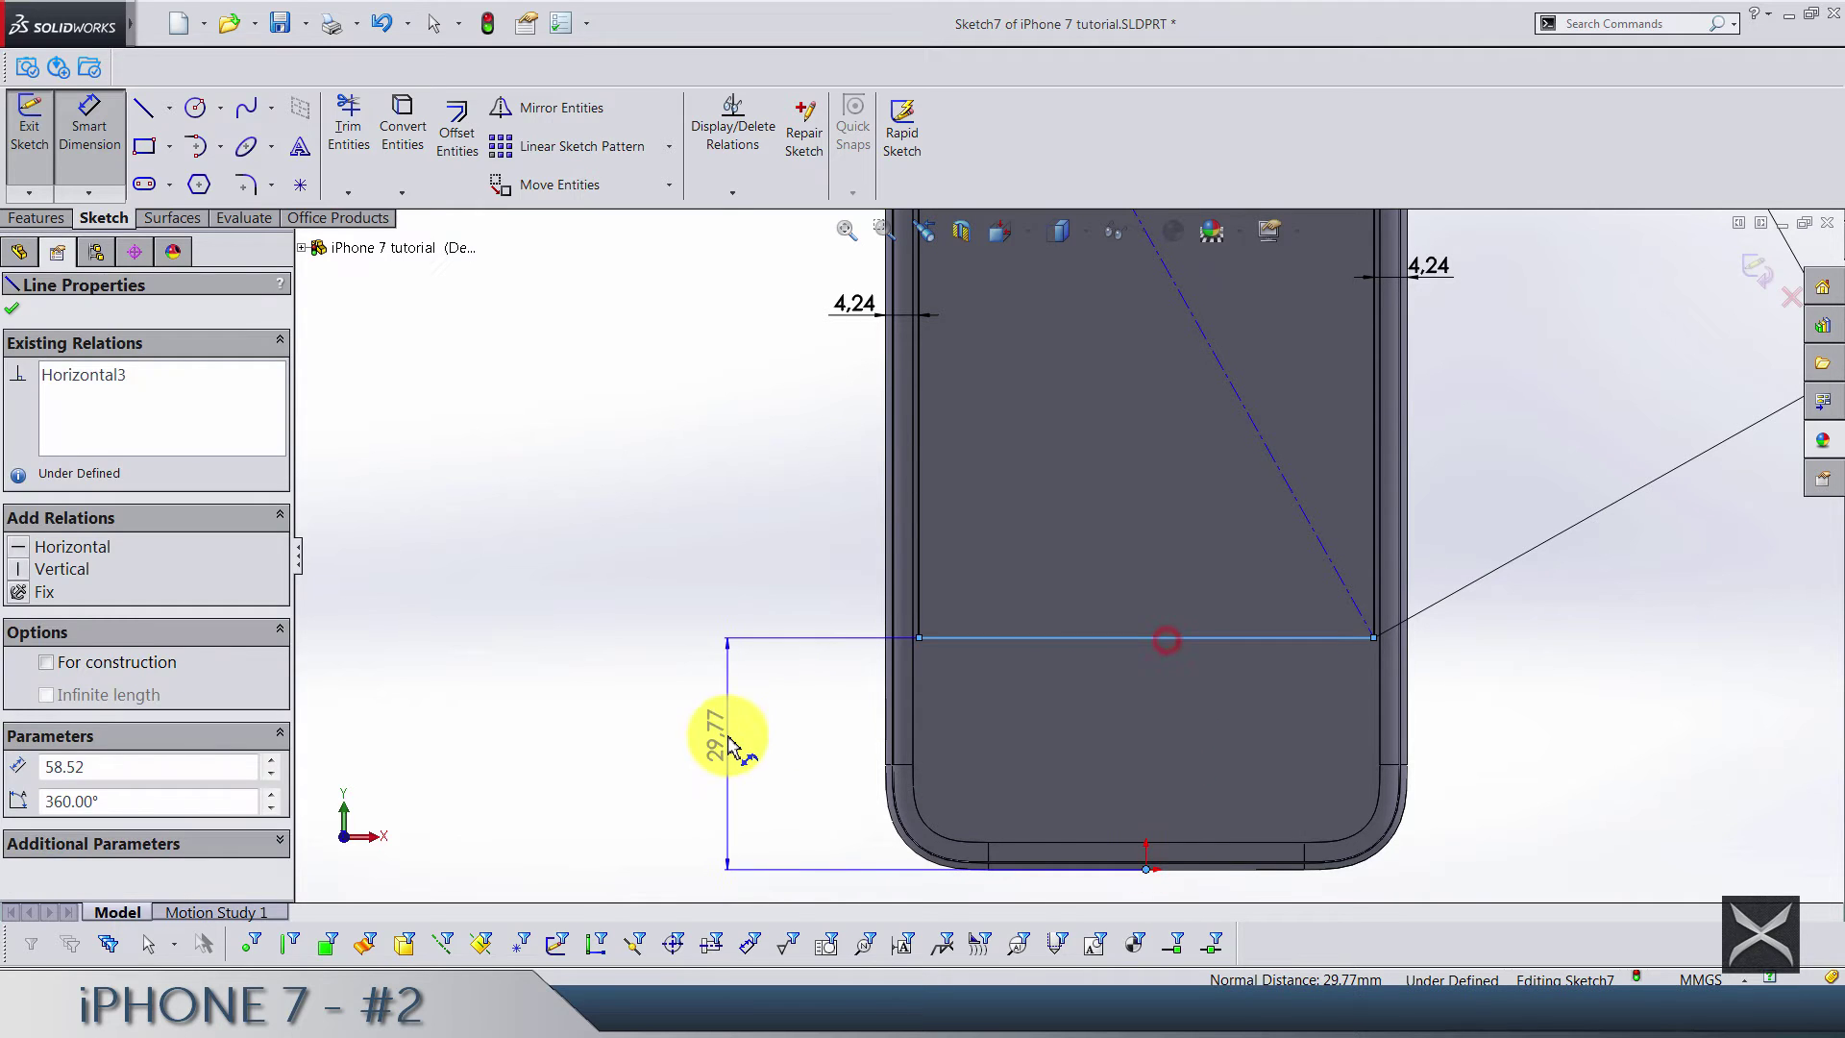
left_click(723, 738)
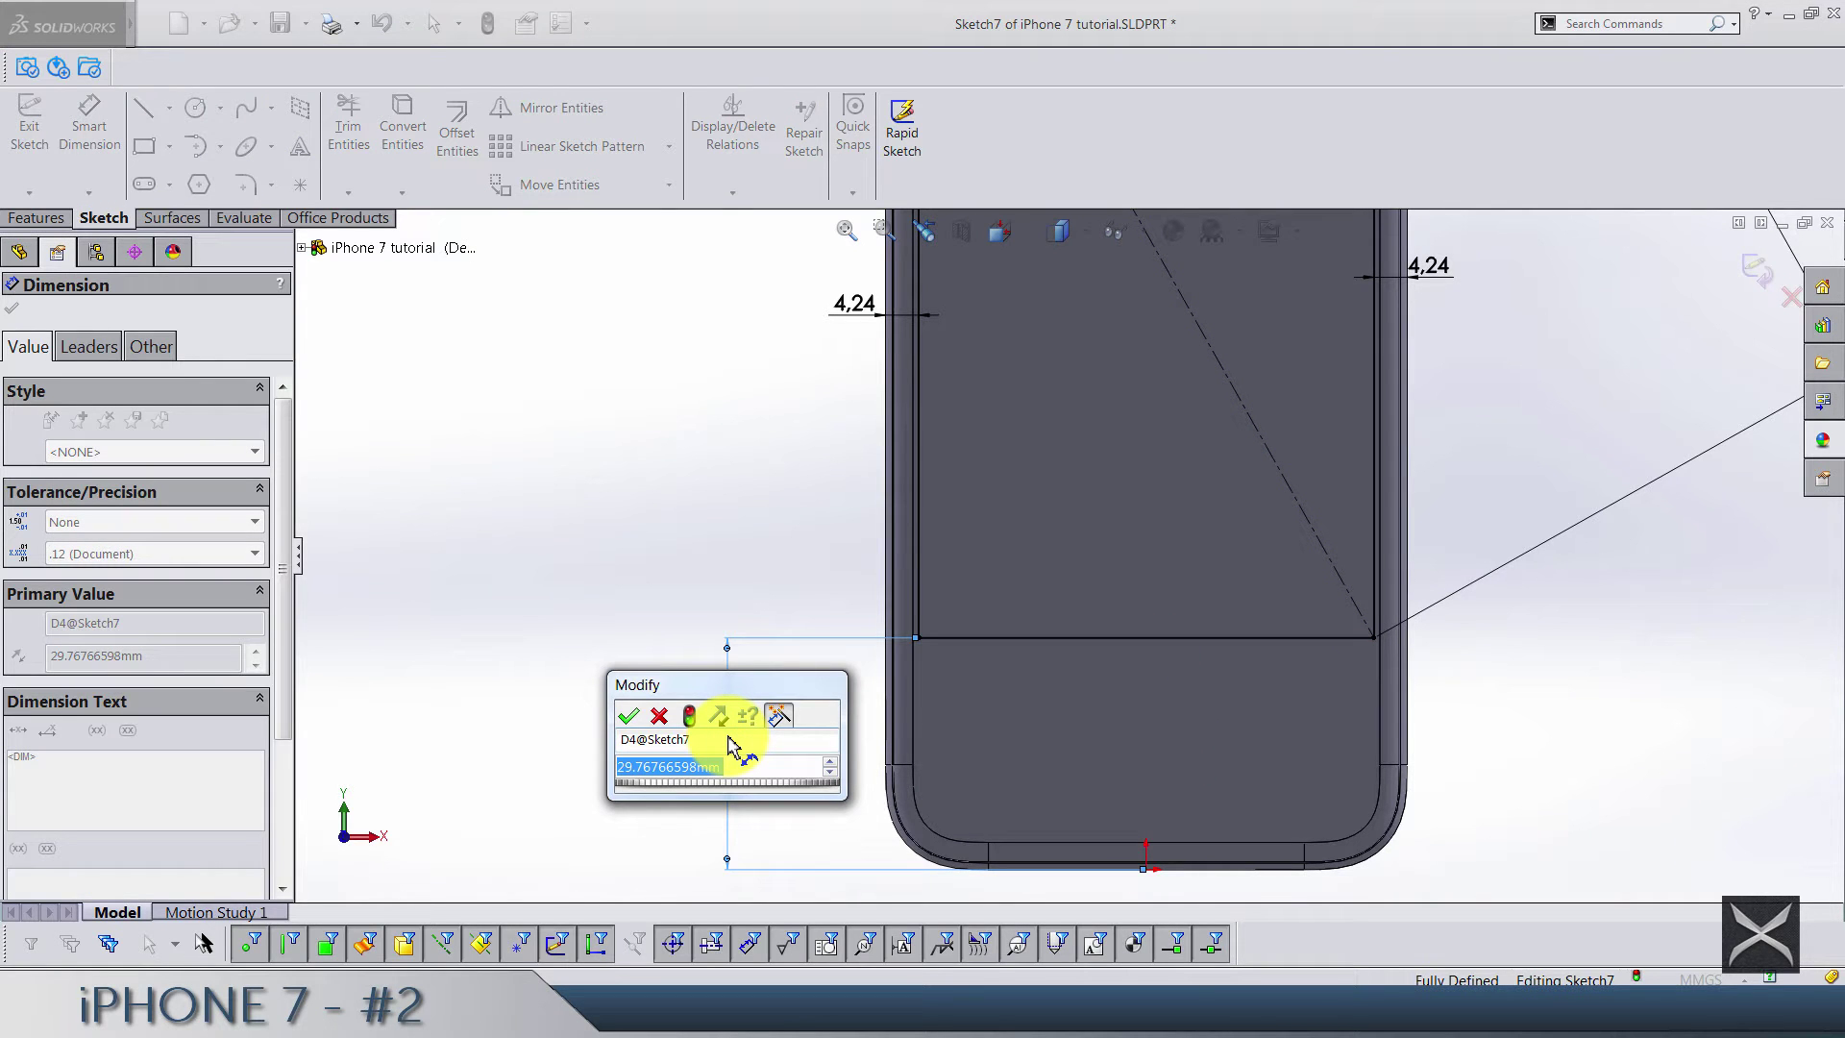
type("16.75")
key("Return")
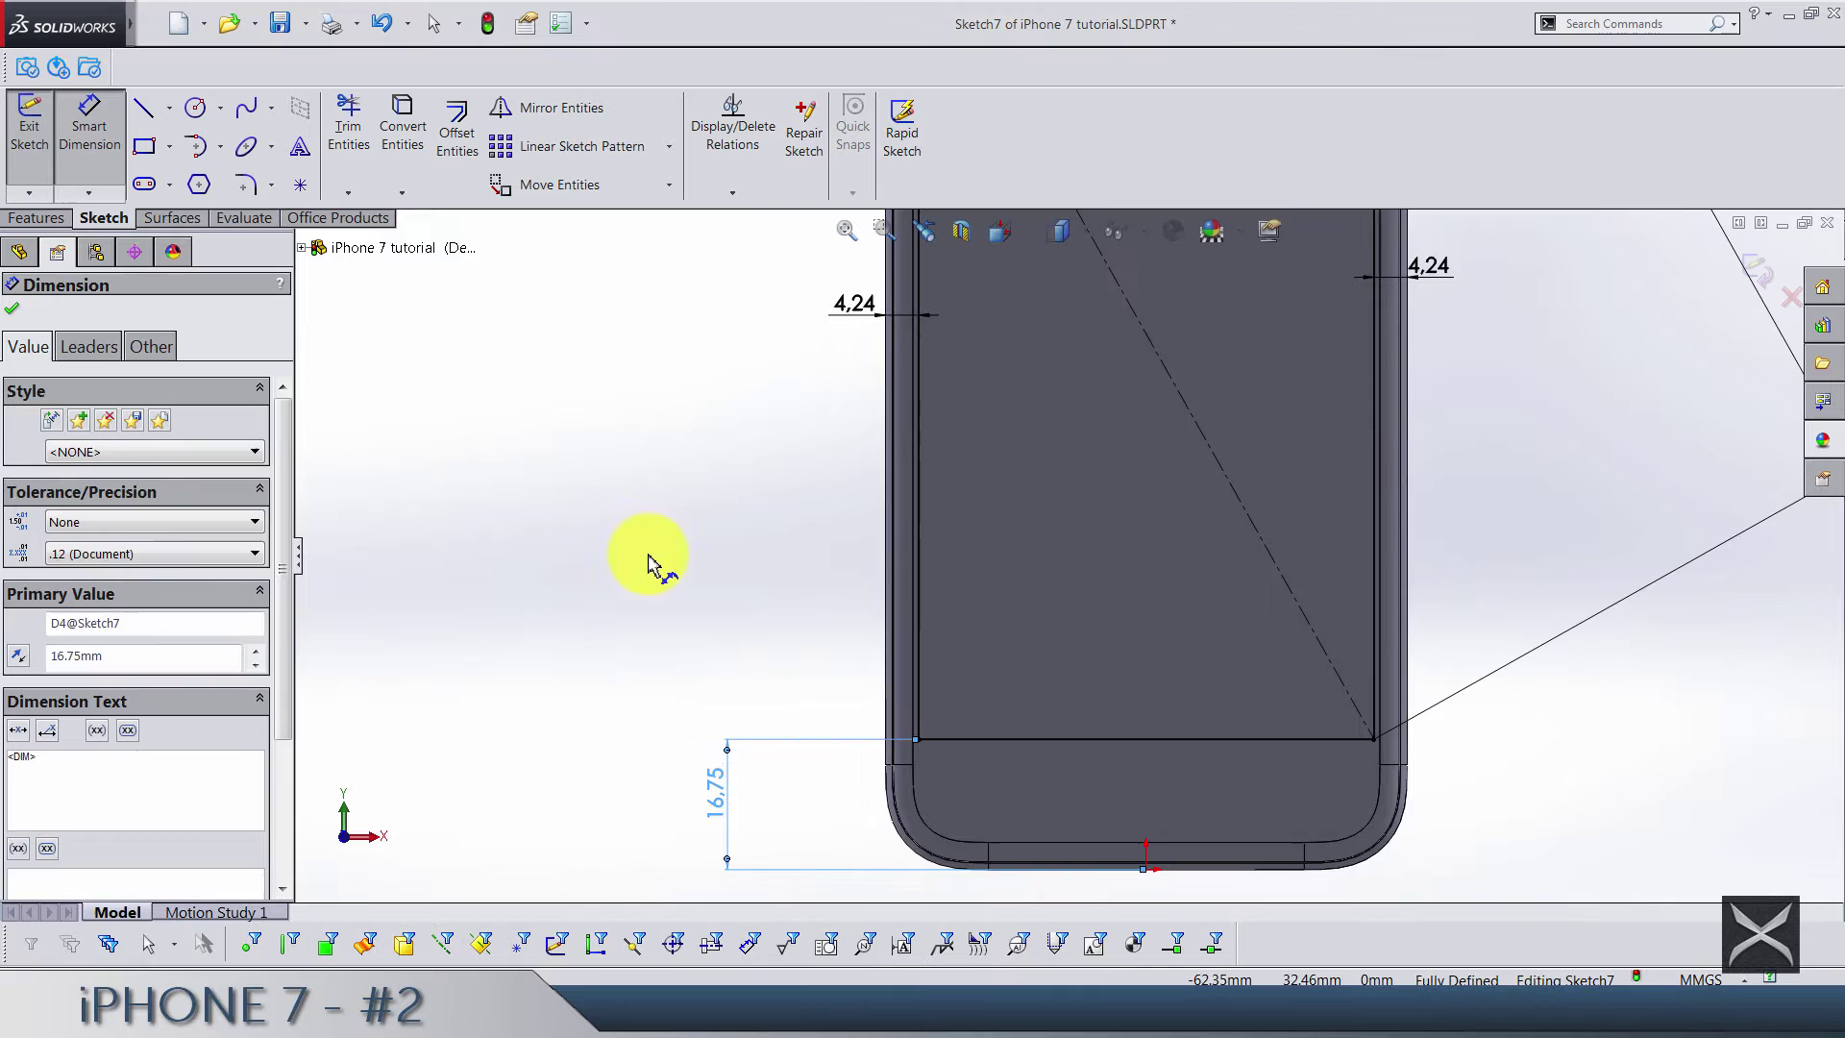
key("f")
left_click(1754, 285)
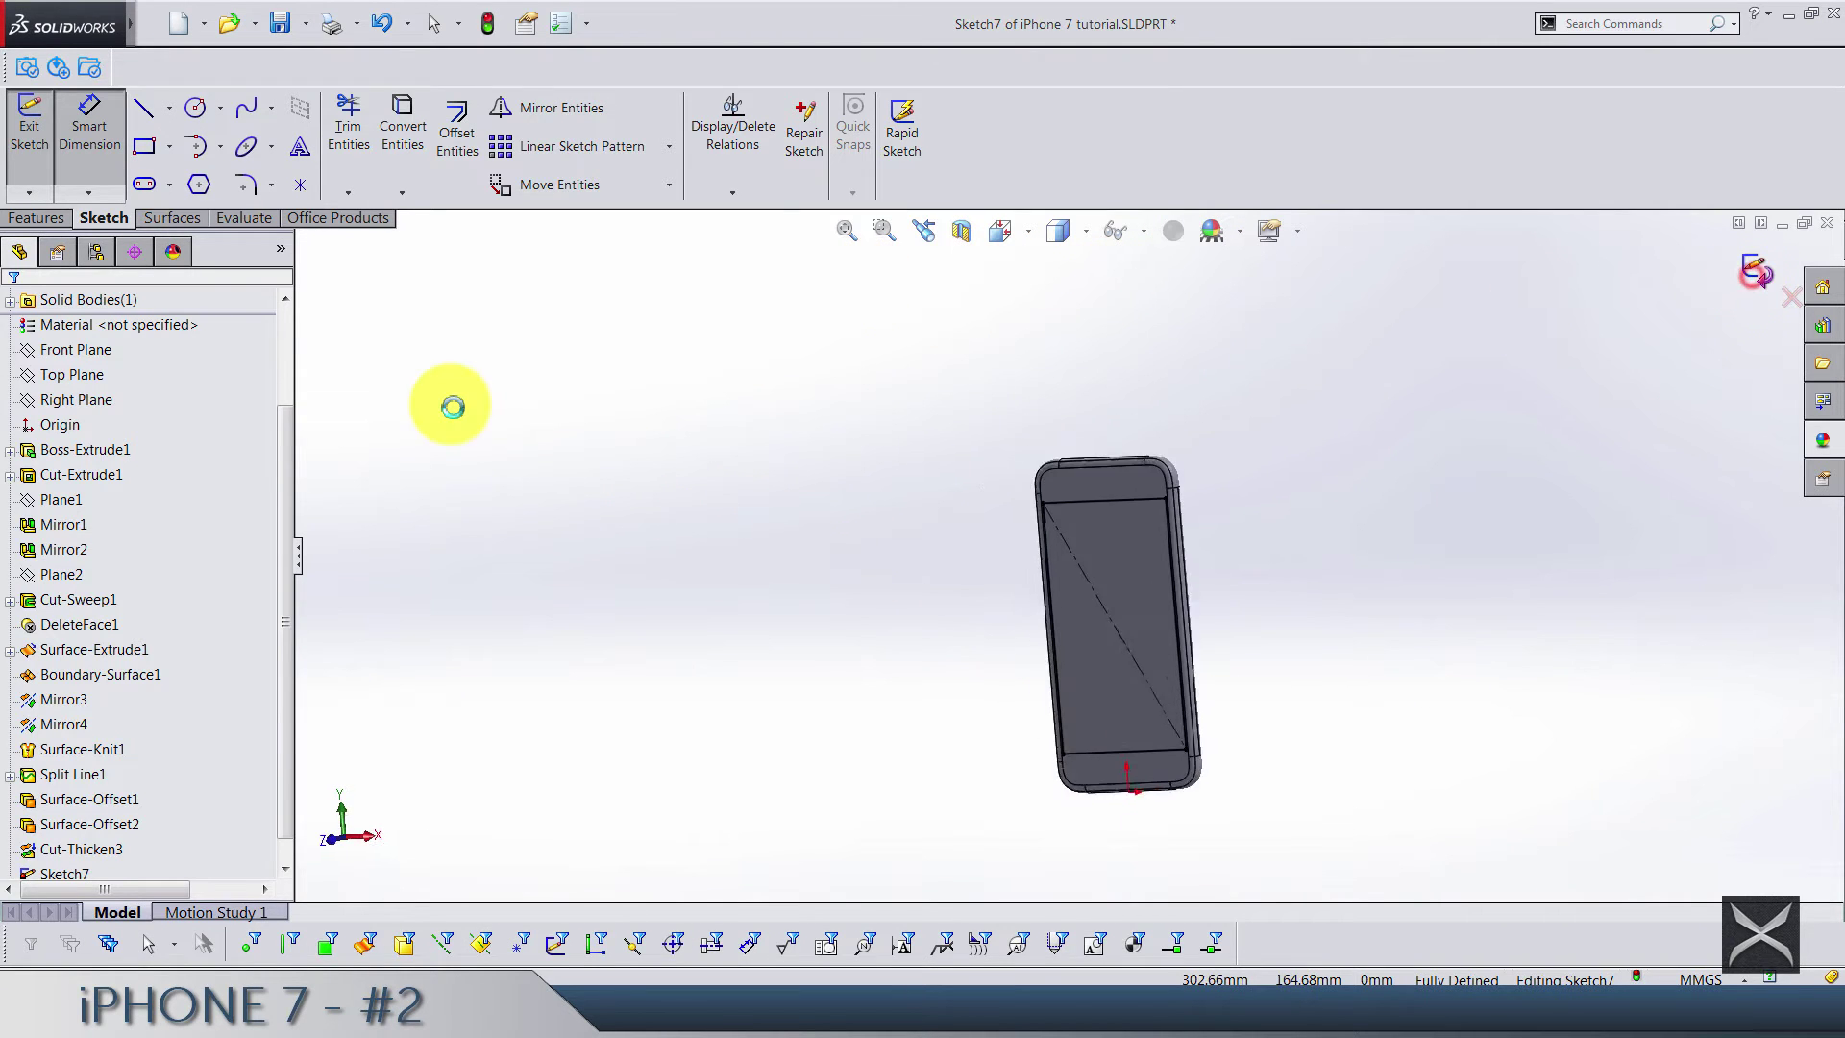
Create a projection split line on the phone's front face from the screen rectangle sketch
left_click(1152, 178)
left_click(1192, 224)
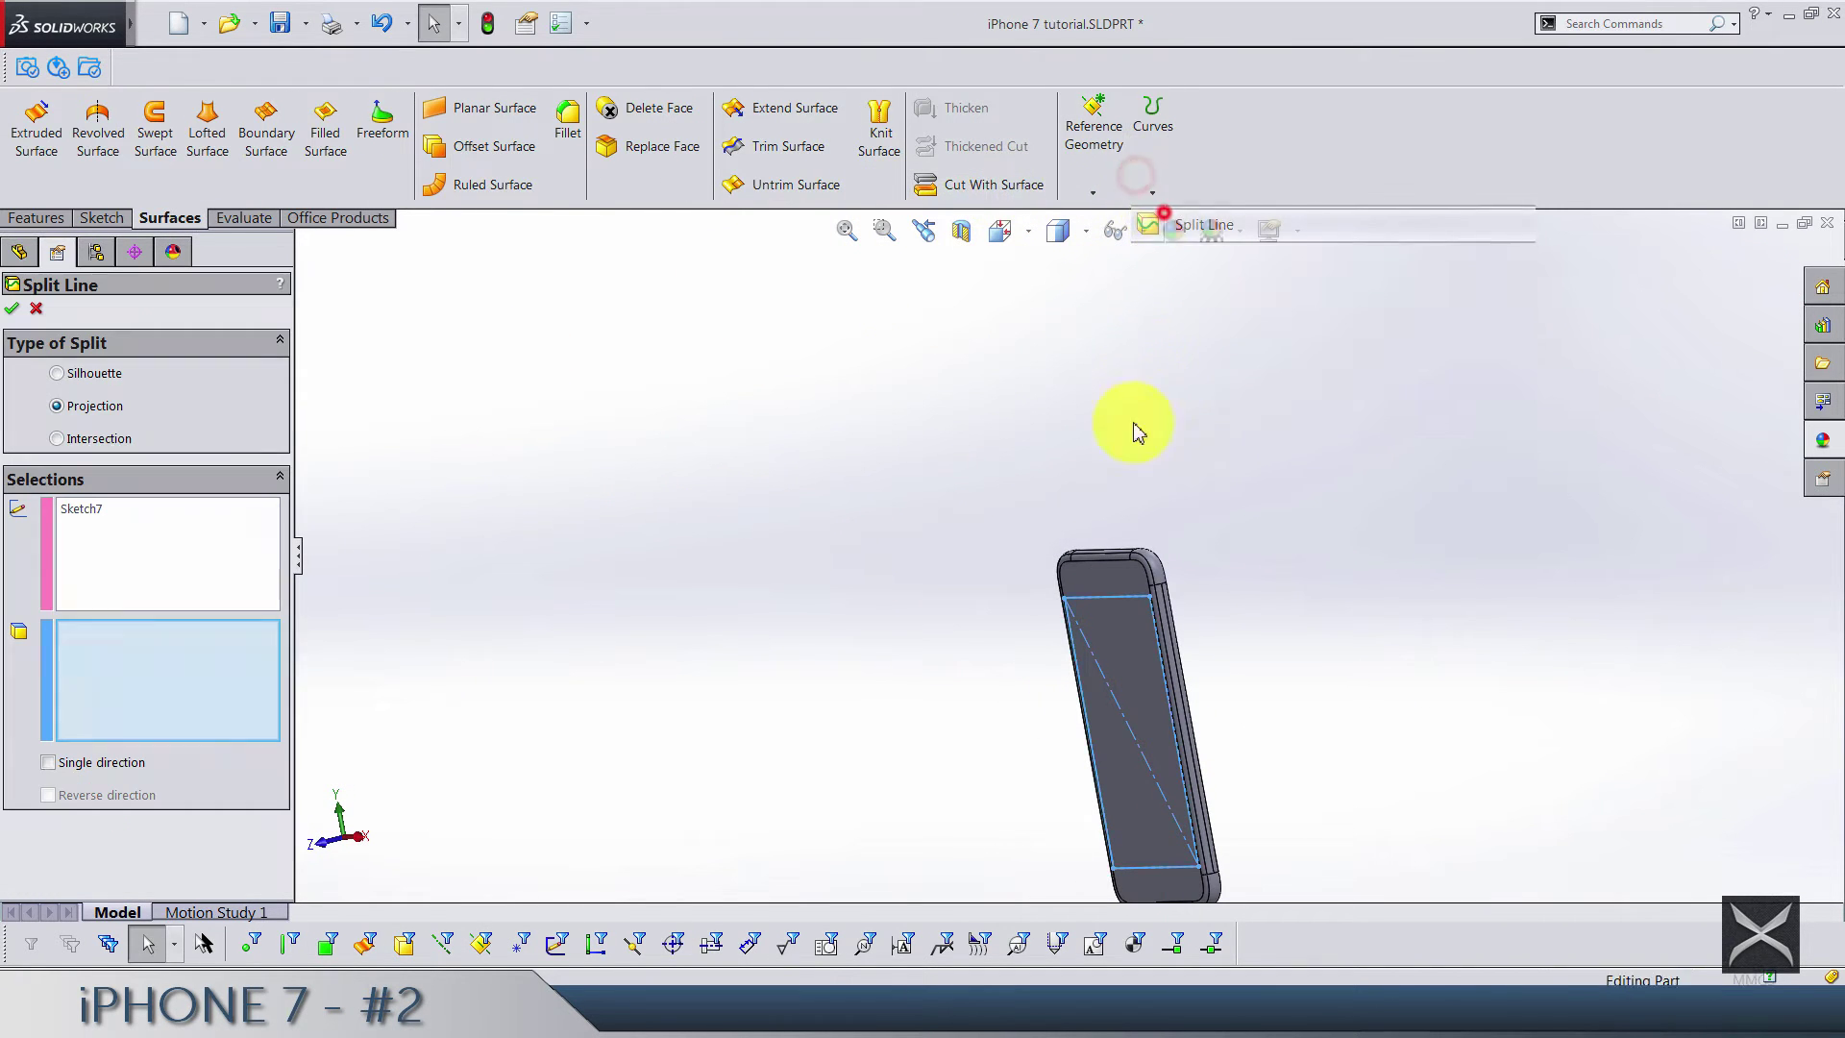
left_click(1104, 628)
scroll(1104, 615, "down", 5)
right_click(995, 510)
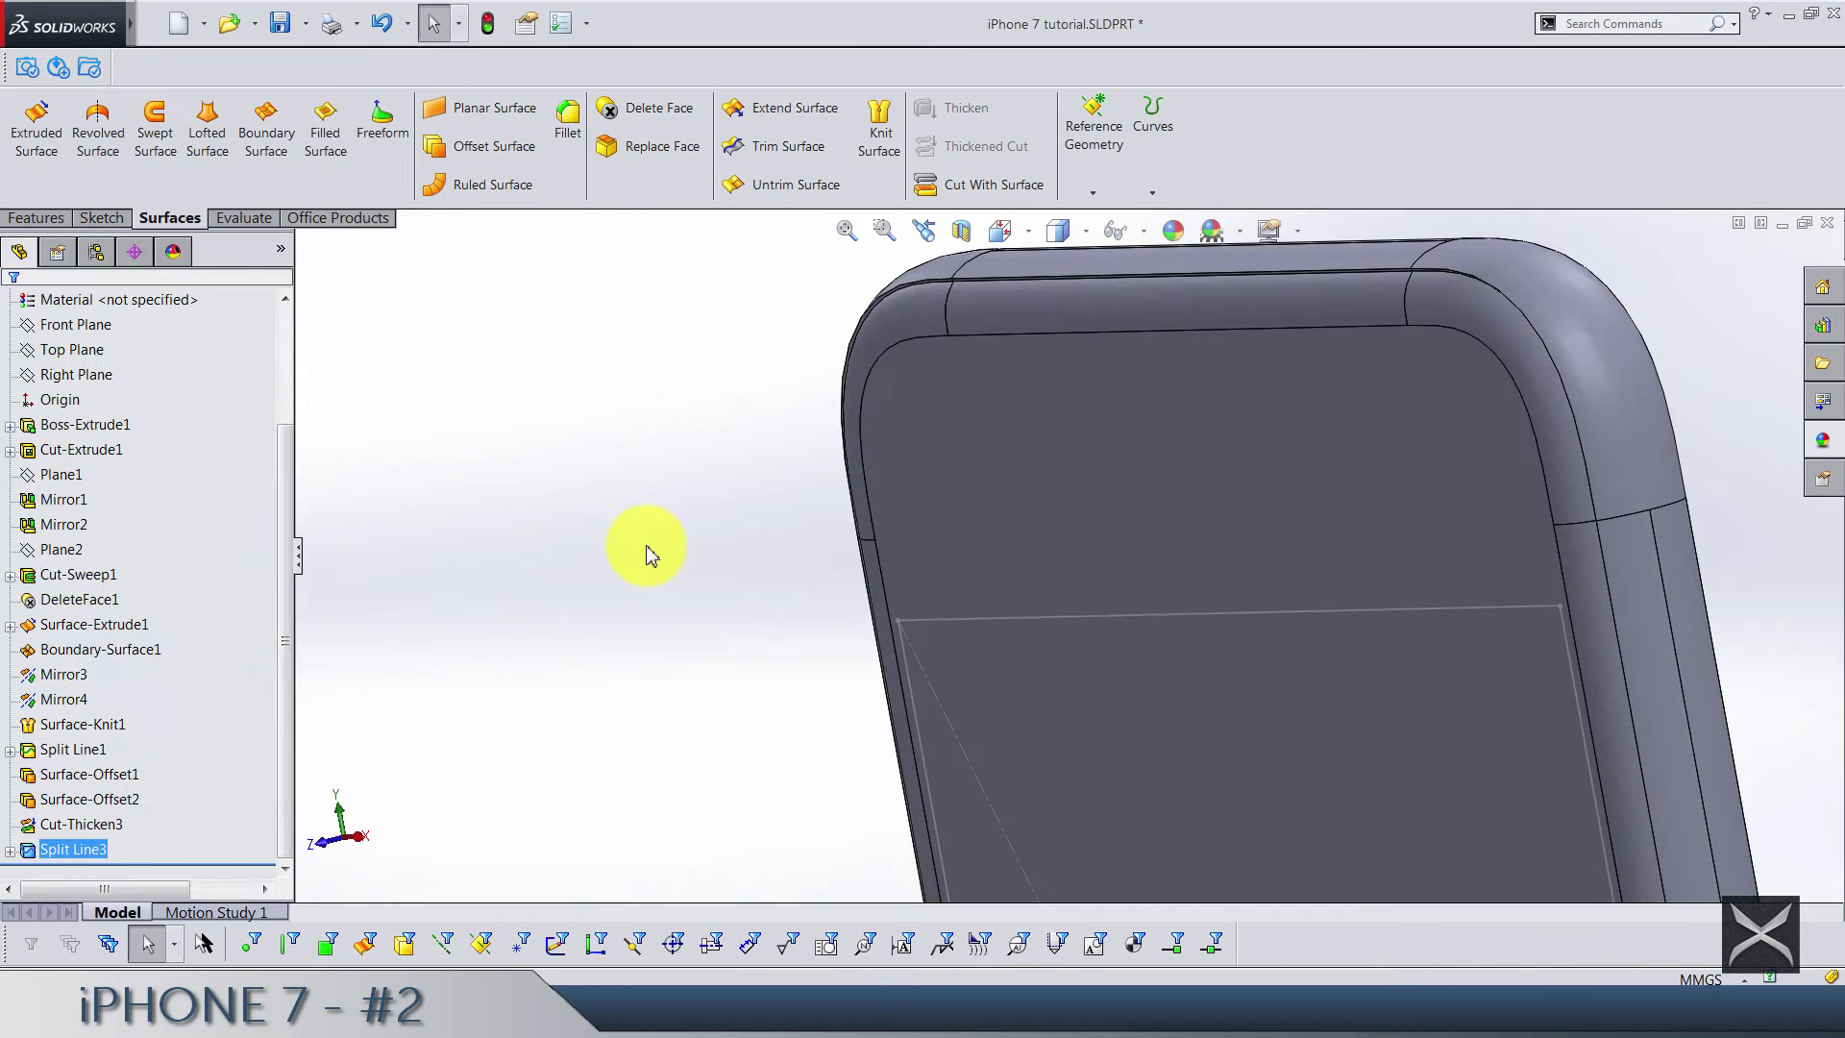
Copy the split screen face as a surface with a 0 mm offset
left_click(497, 158)
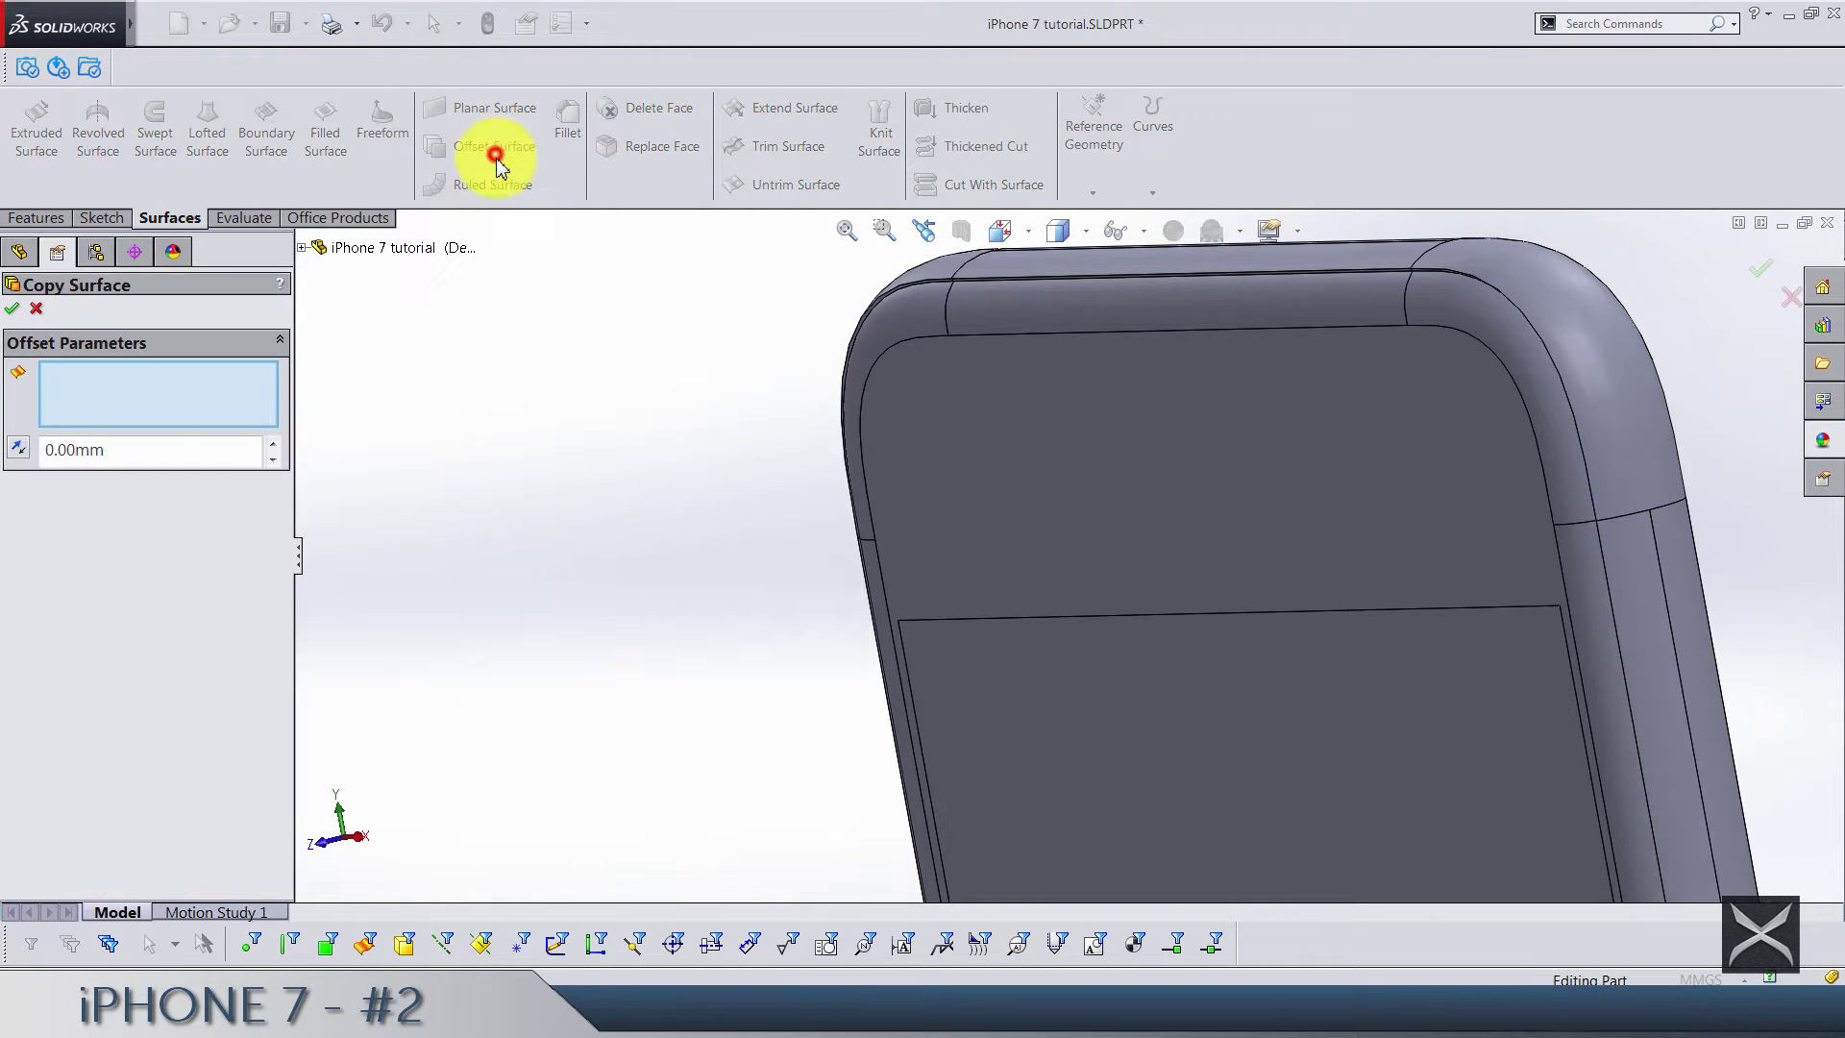
left_click(1104, 671)
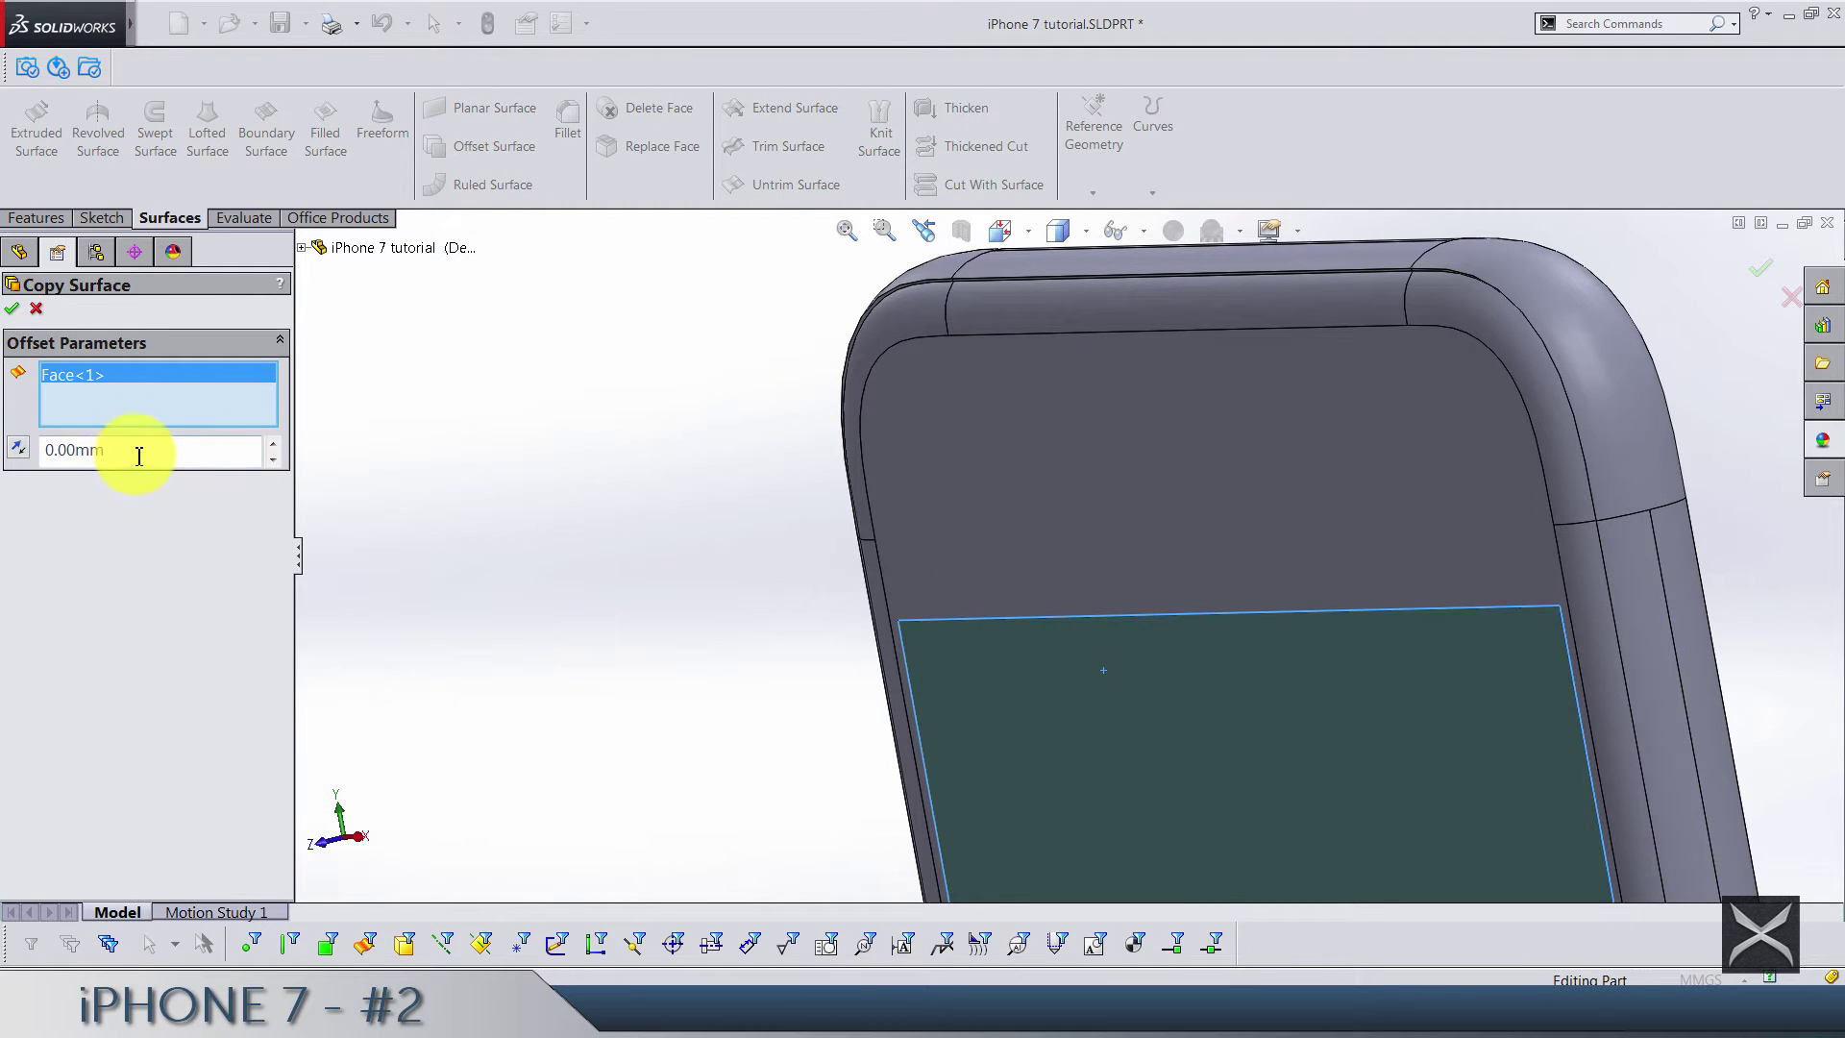
key("Return")
key("Escape")
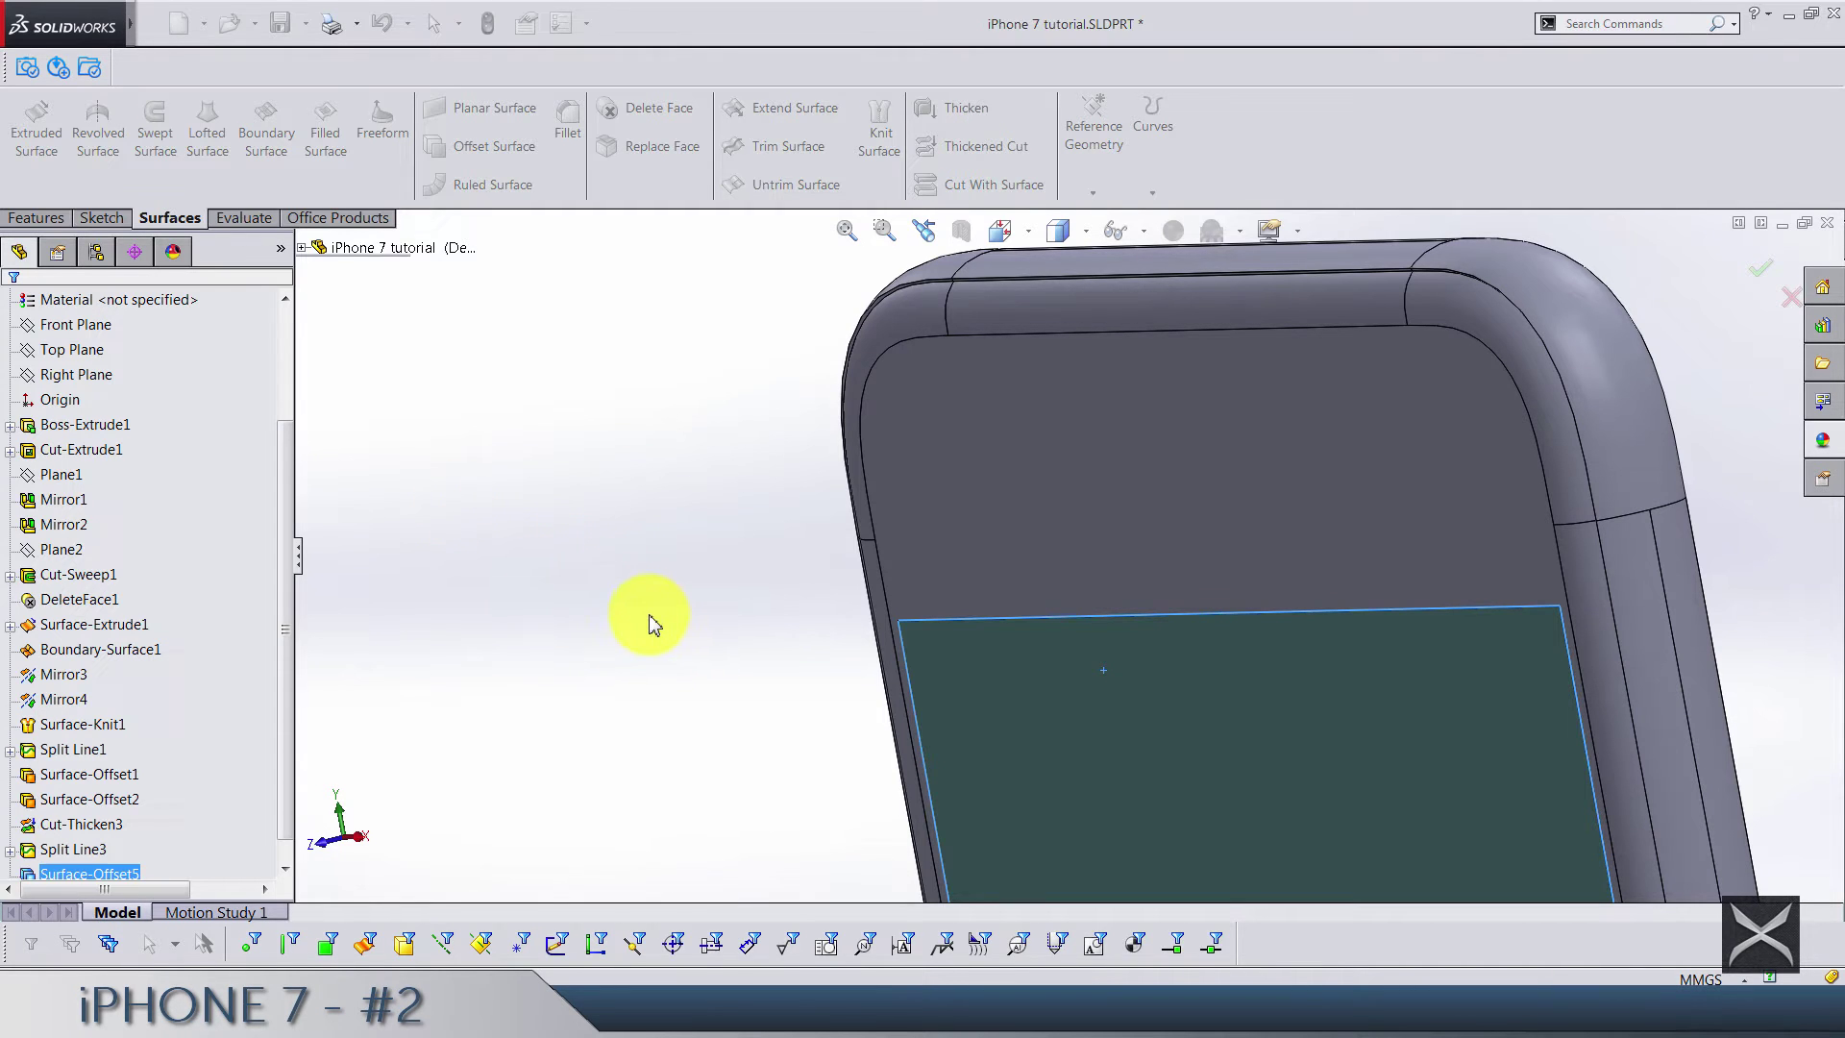
Create a second 0 mm offset surface copy of the same screen face
left_click(510, 146)
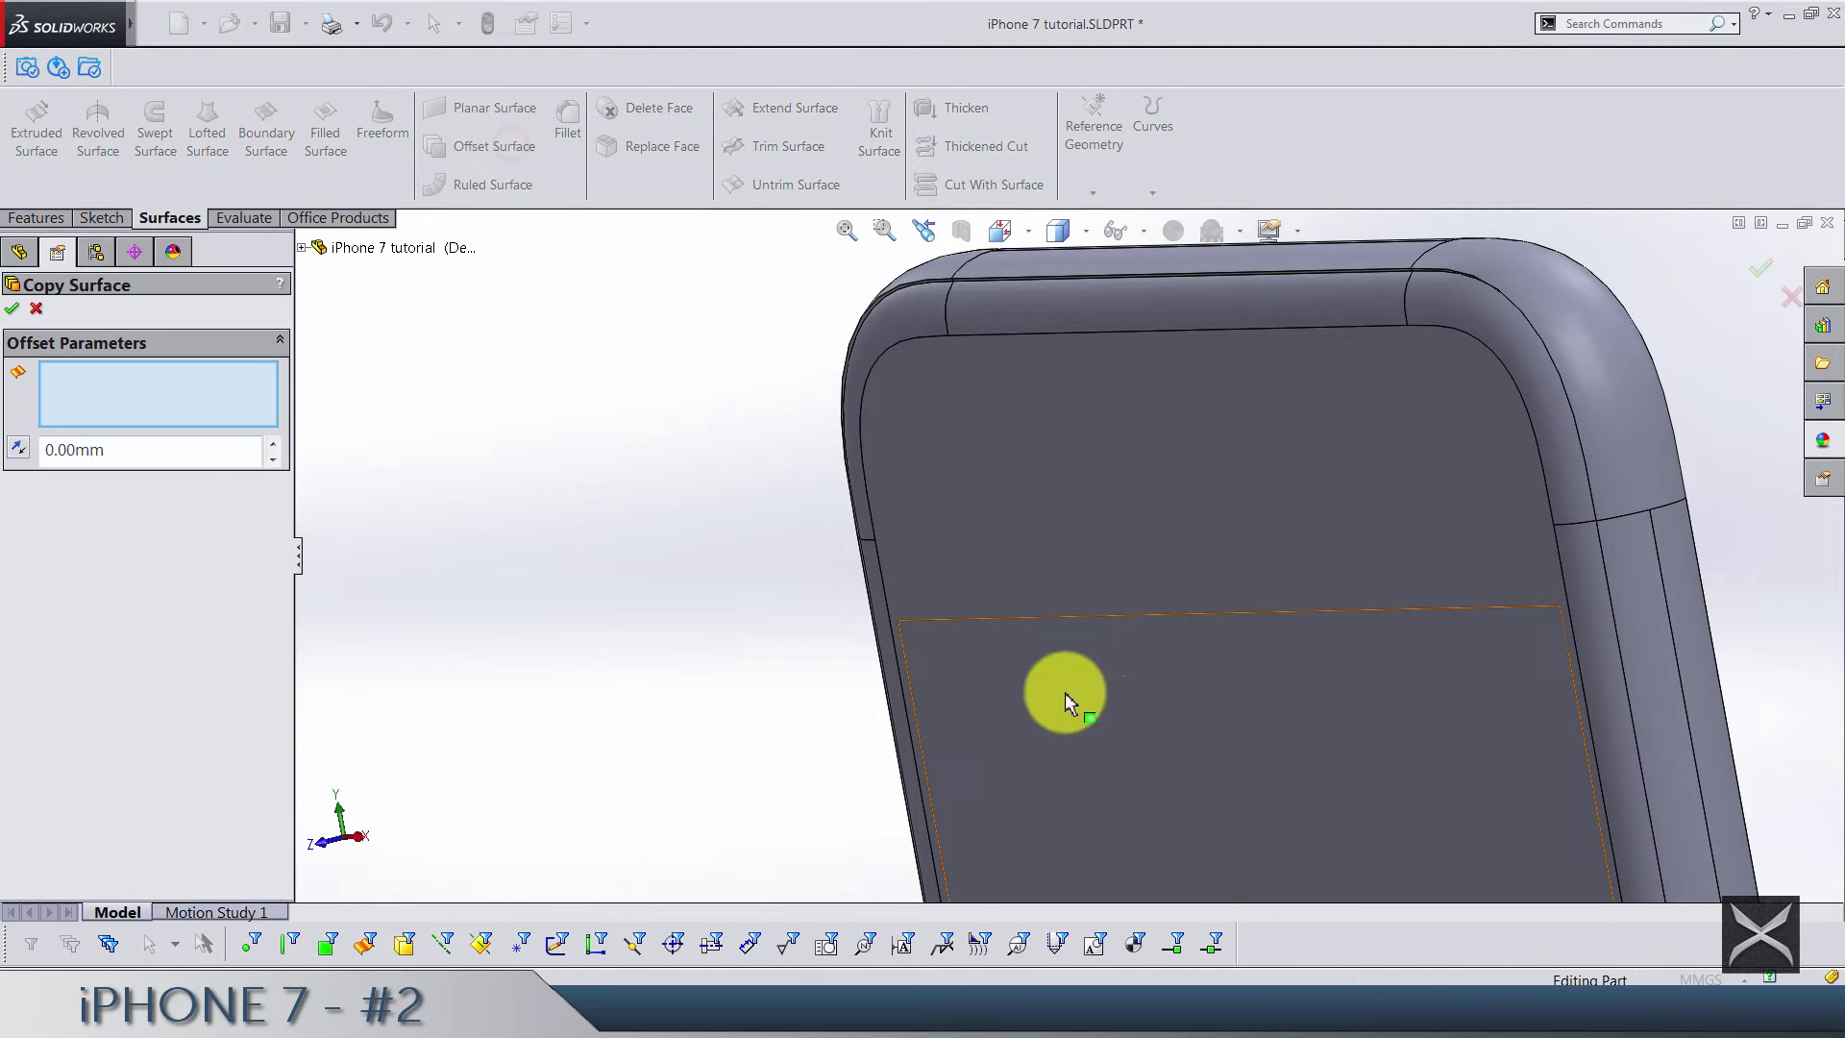
left_click(1104, 712)
key("Return")
left_click(755, 592)
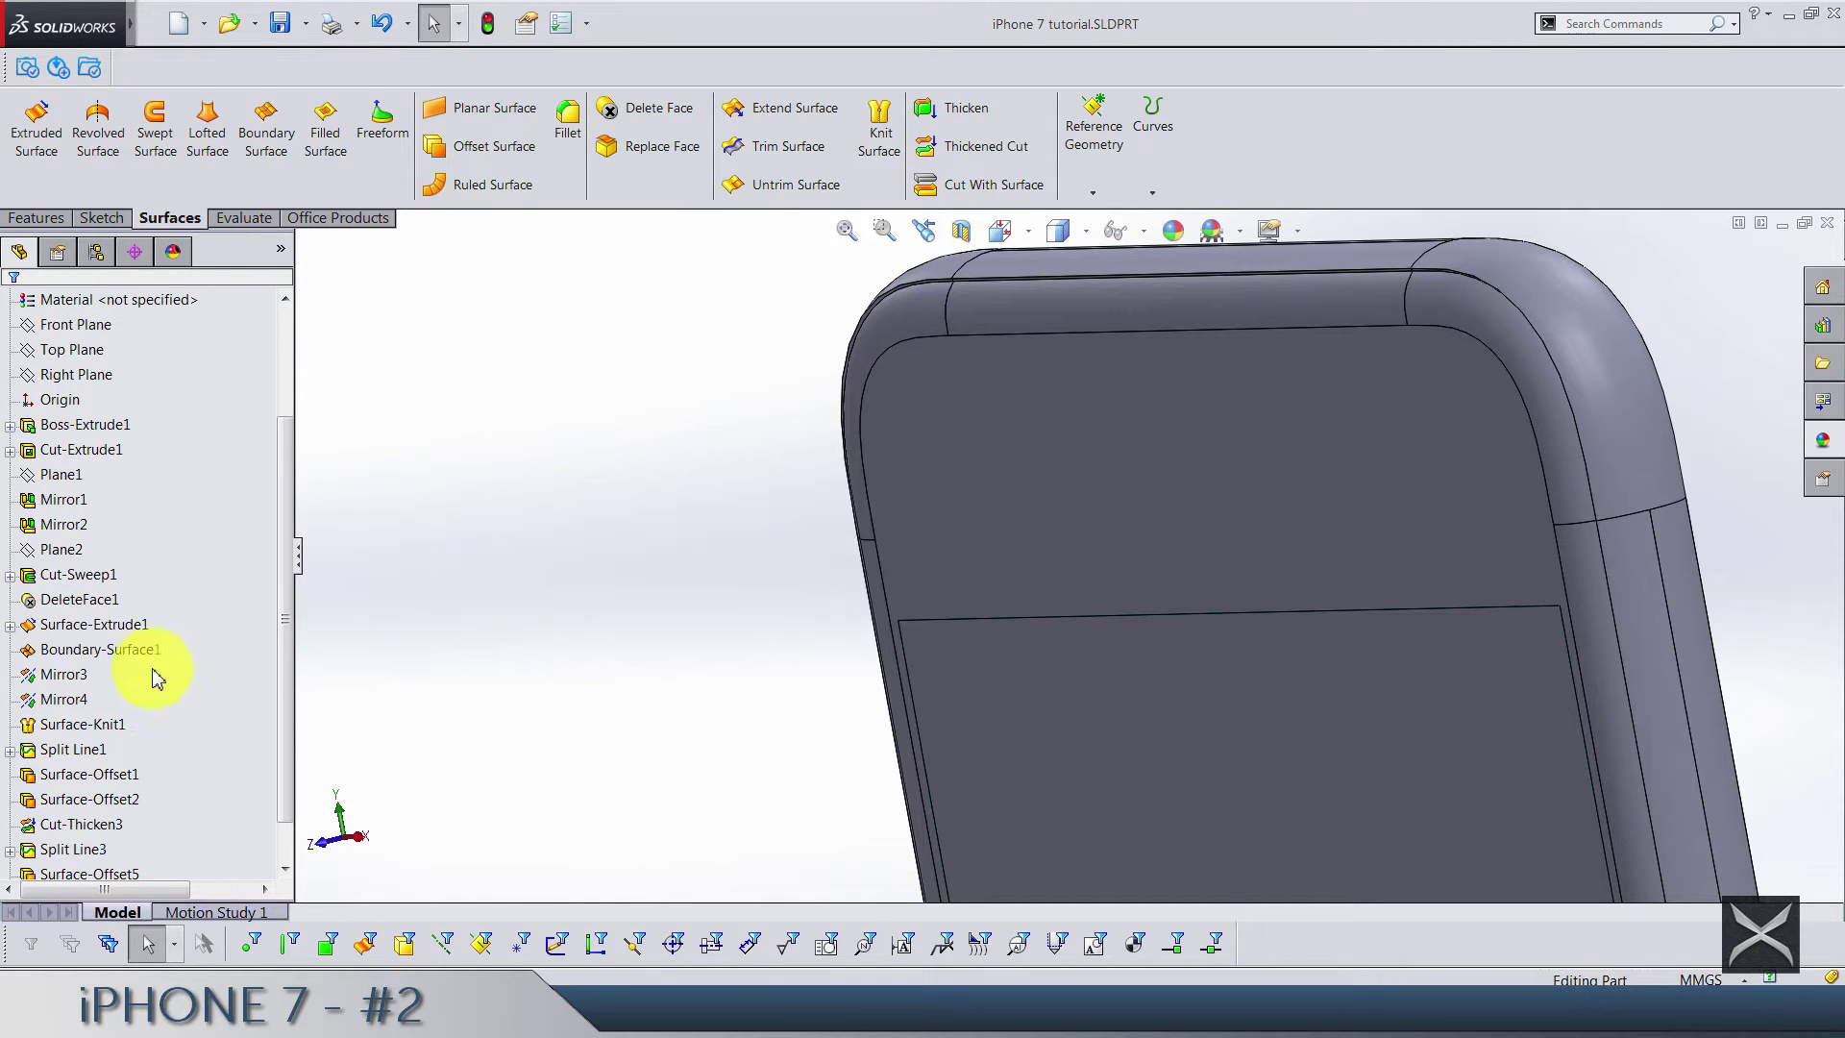
Cut a 0.50 mm deep screen recess into the phone body with a Thickened Cut of Surface-Offset6, thickened on side 2
scroll(155, 678, "down", 1)
left_click(938, 106)
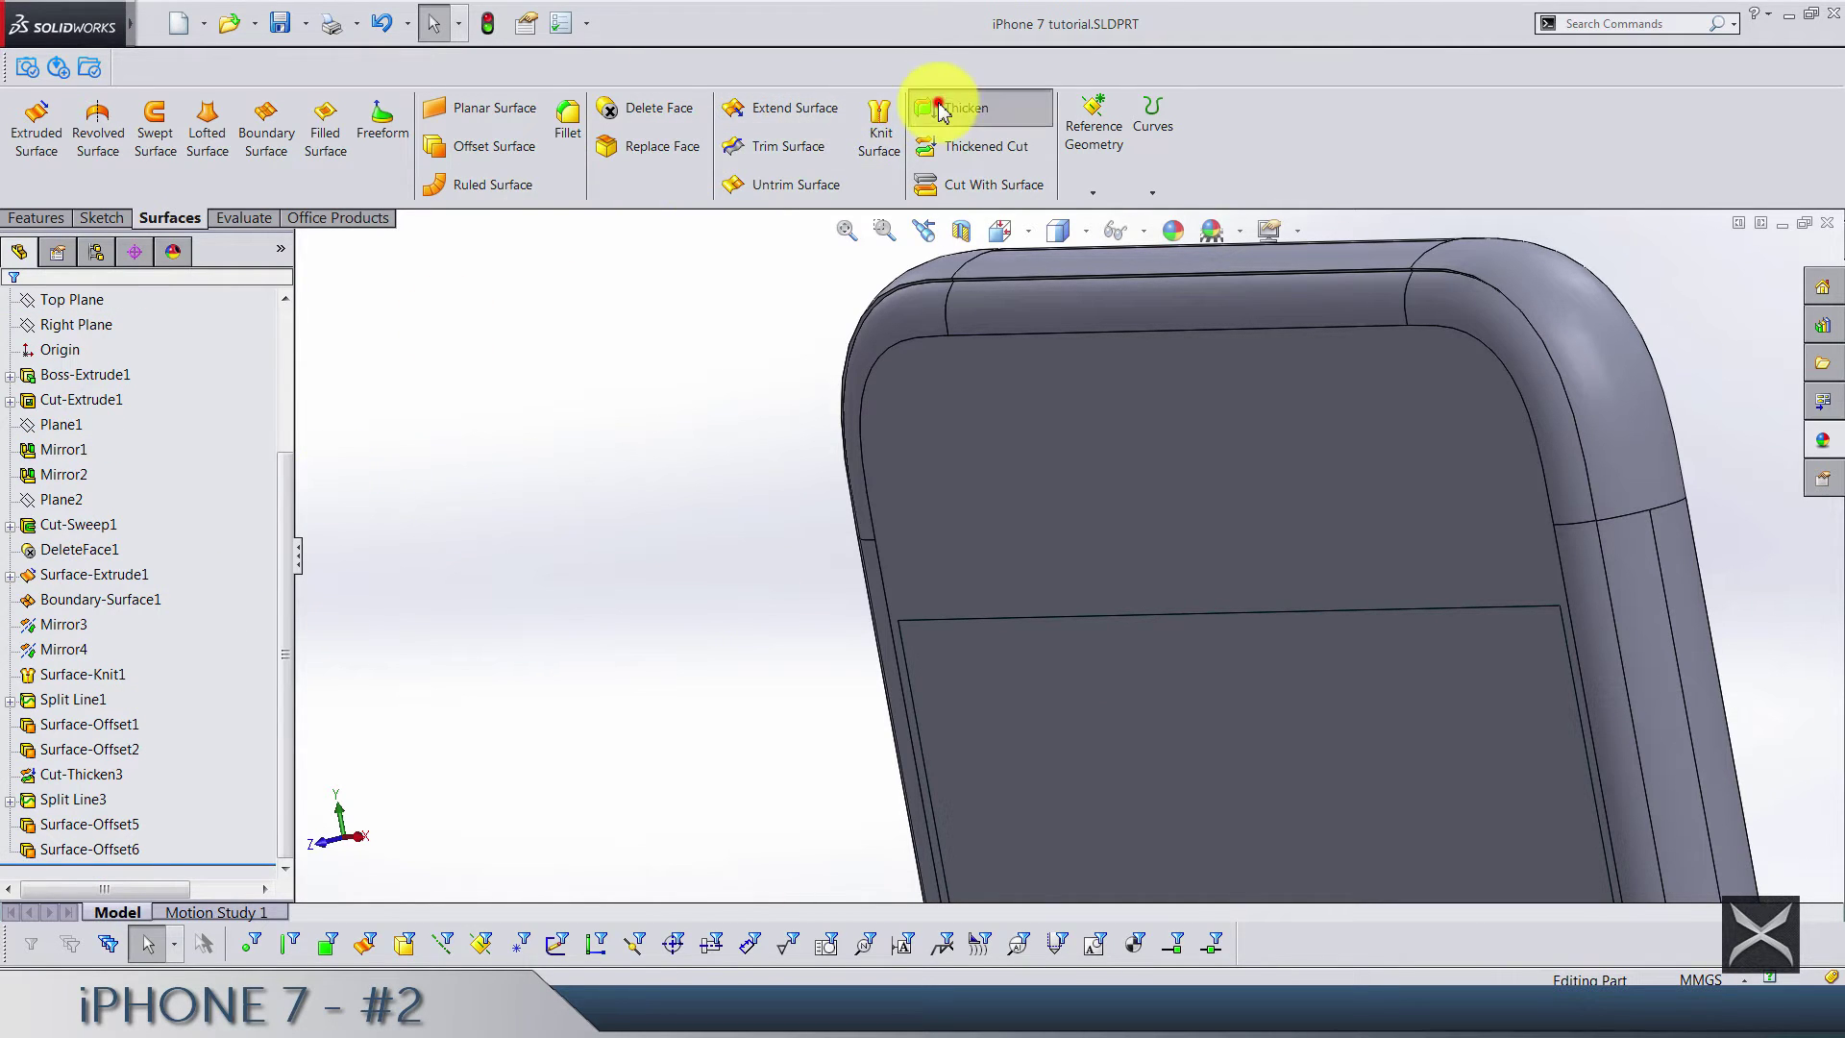
left_click(37, 308)
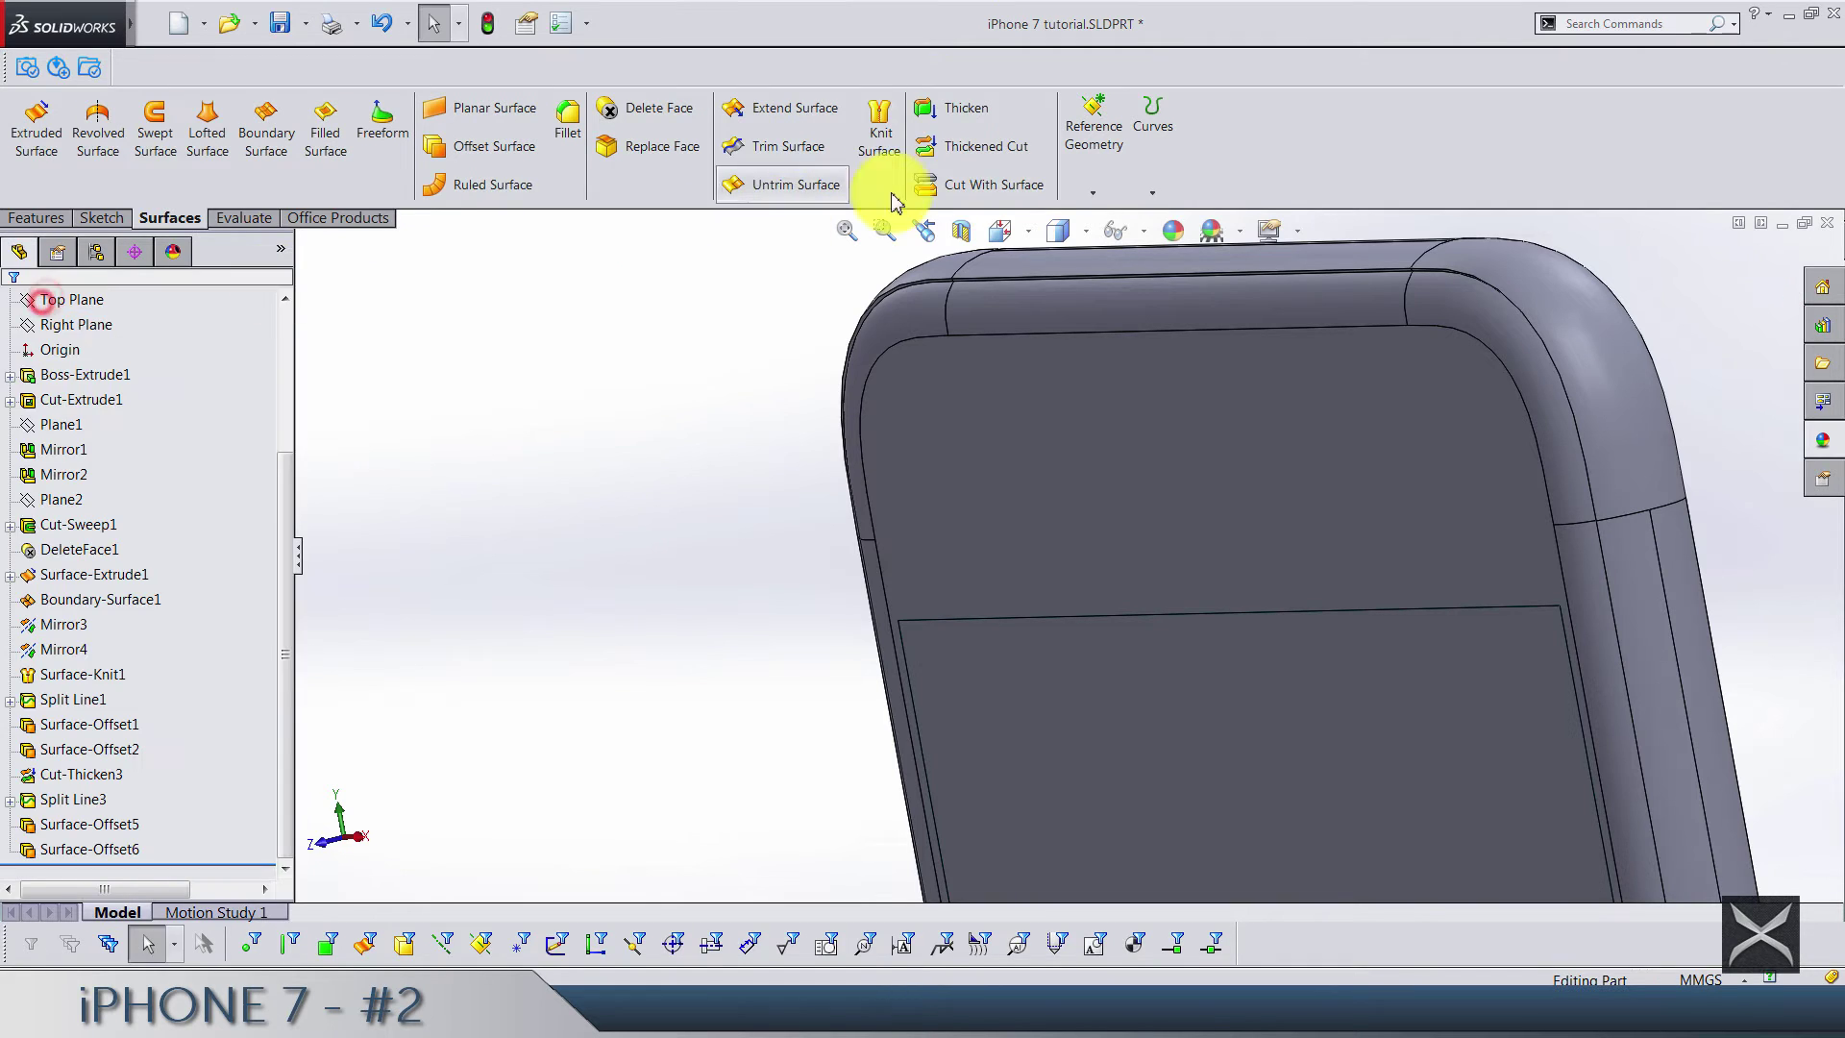
left_click(946, 149)
left_click(1012, 700)
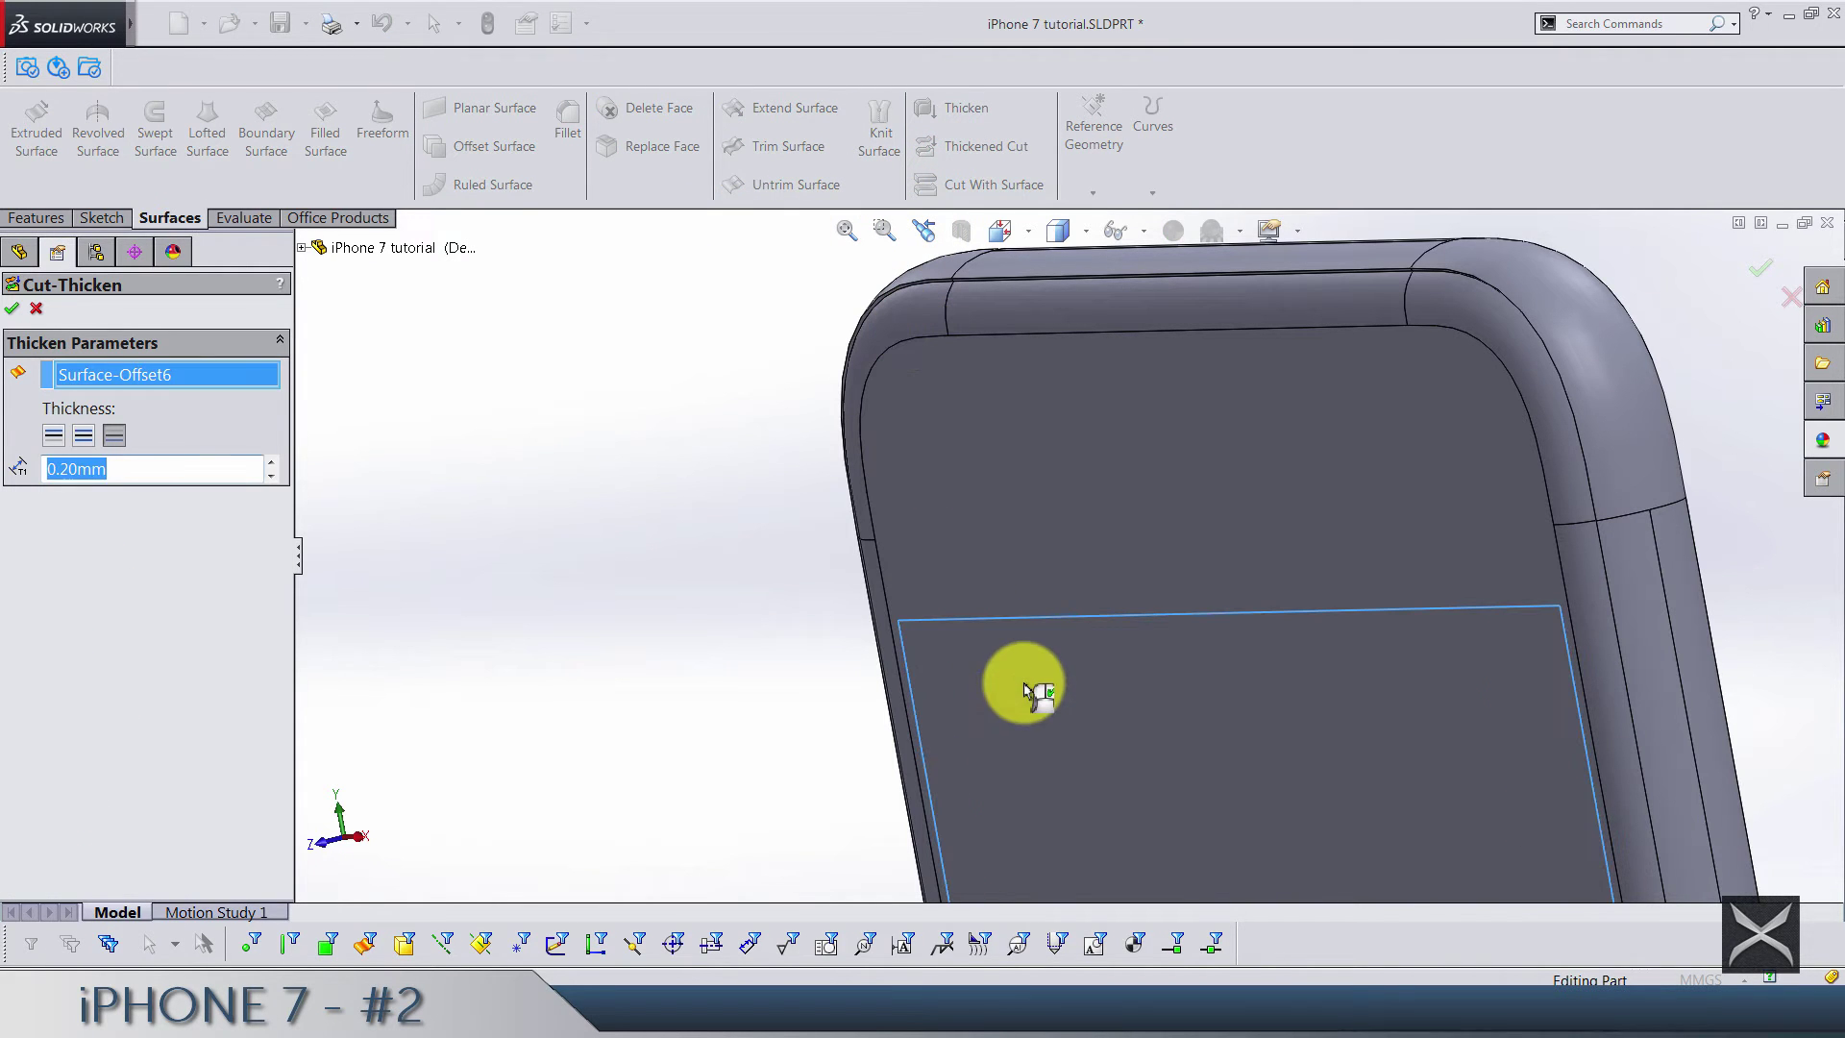
mouse_move(1029, 688)
middle_mouse_down()
mouse_move(1220, 725)
mouse_move(1049, 716)
middle_mouse_up()
scroll(1049, 716, "down", 3)
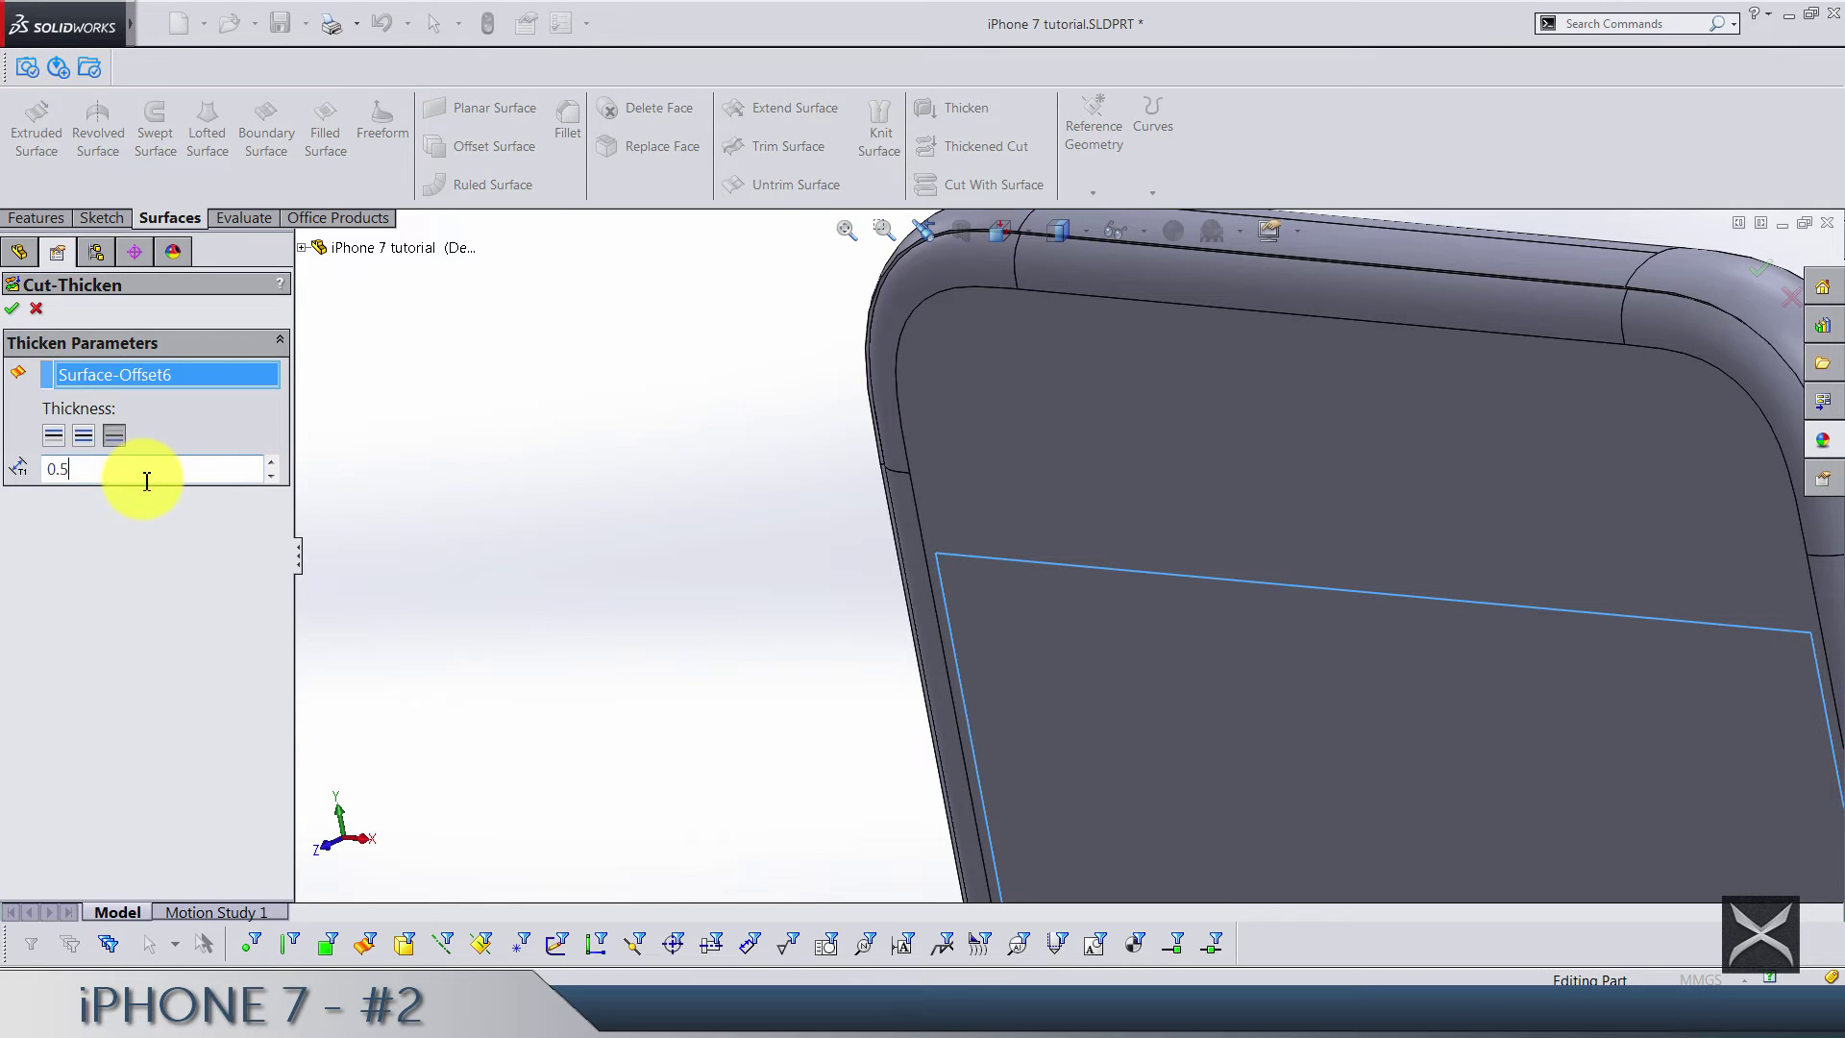
left_click(57, 437)
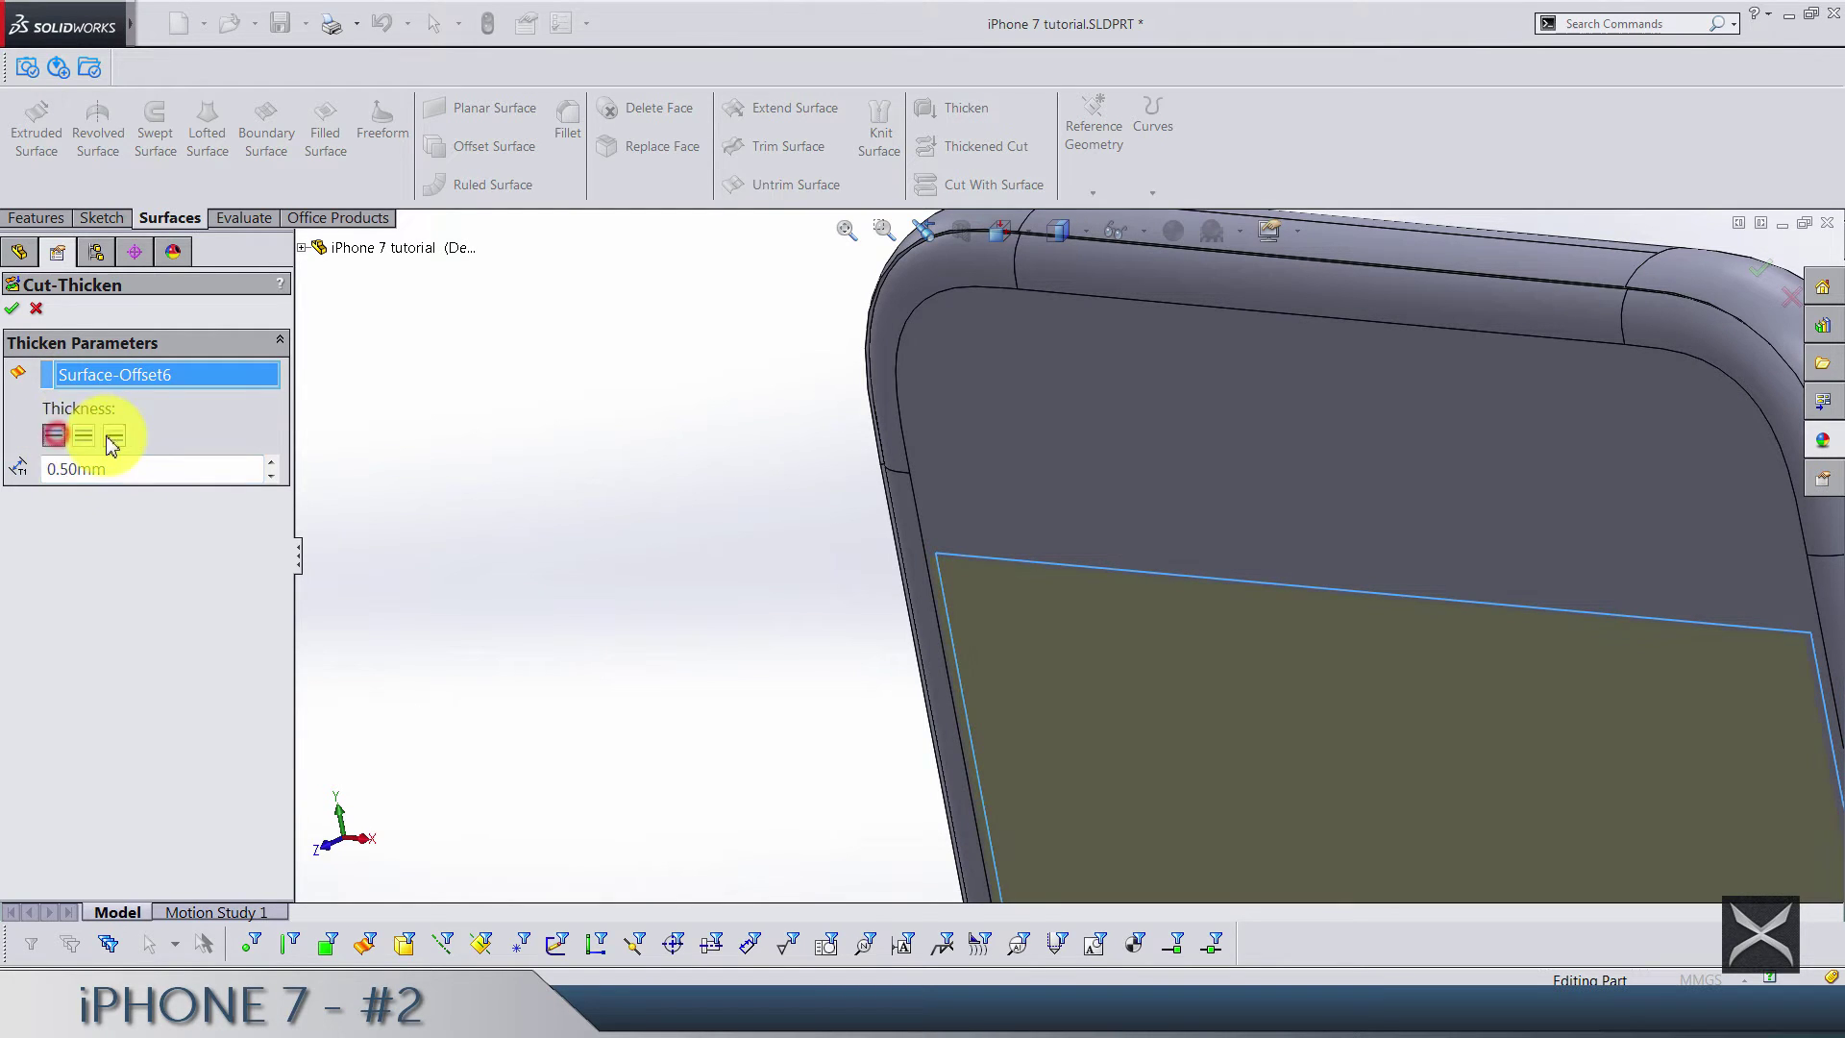
left_click(113, 438)
key("Return")
Hide the Surface-Offset5 body to examine the screen recess's edges, and undo the hiding
scroll(221, 733, "down", 1)
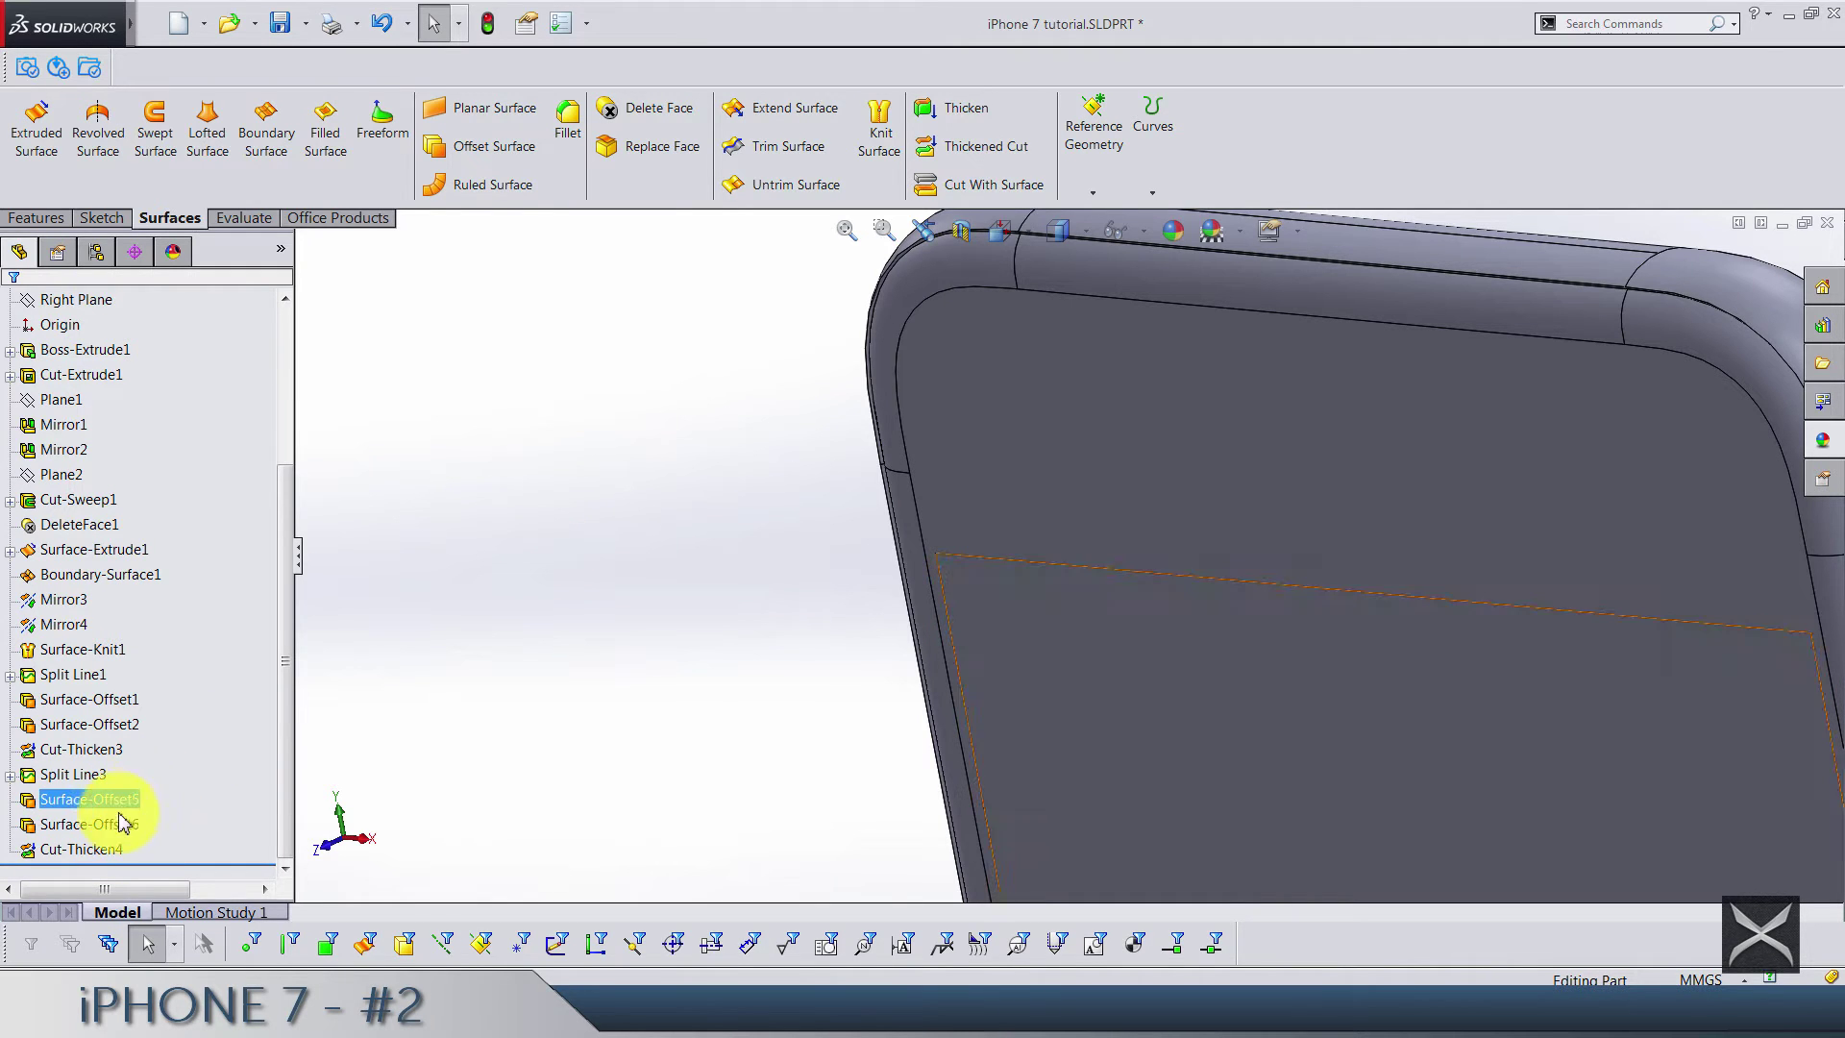
scroll(54, 615, "up", 3)
scroll(75, 421, "down", 1)
scroll(79, 420, "up", 1)
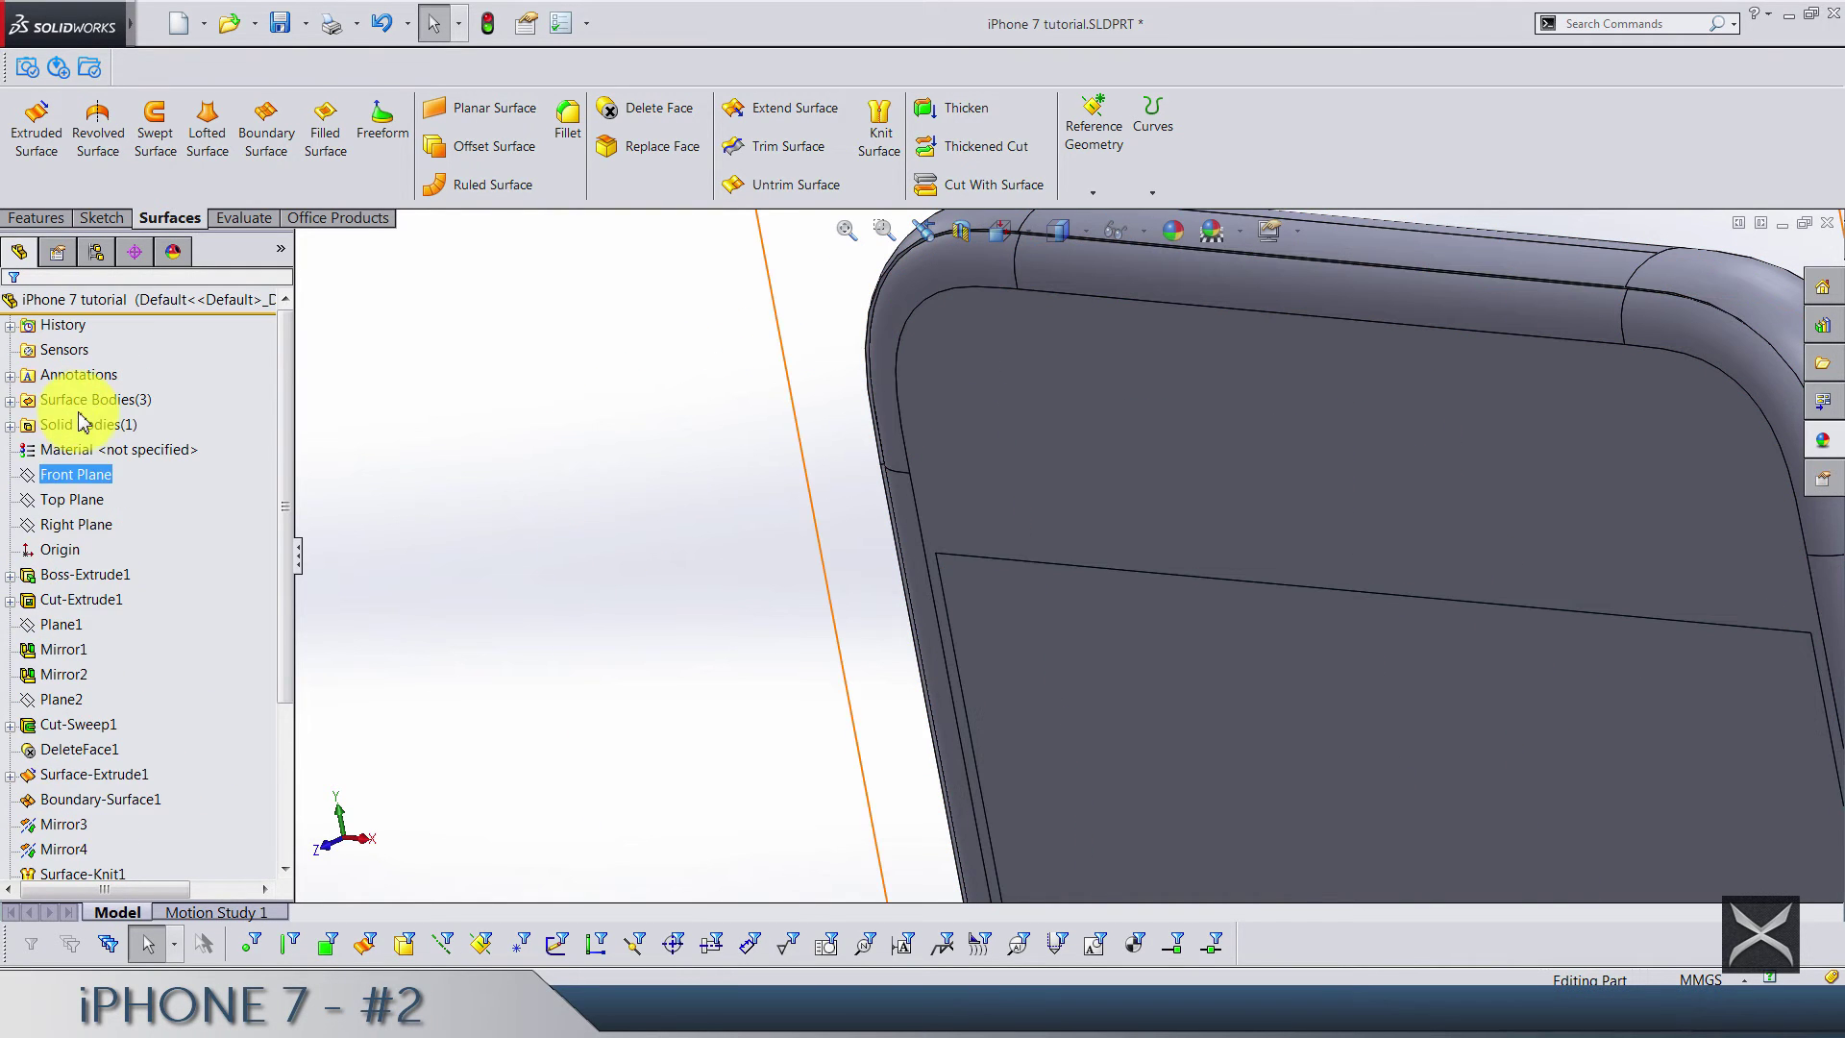
left_click(10, 400)
left_click(106, 446)
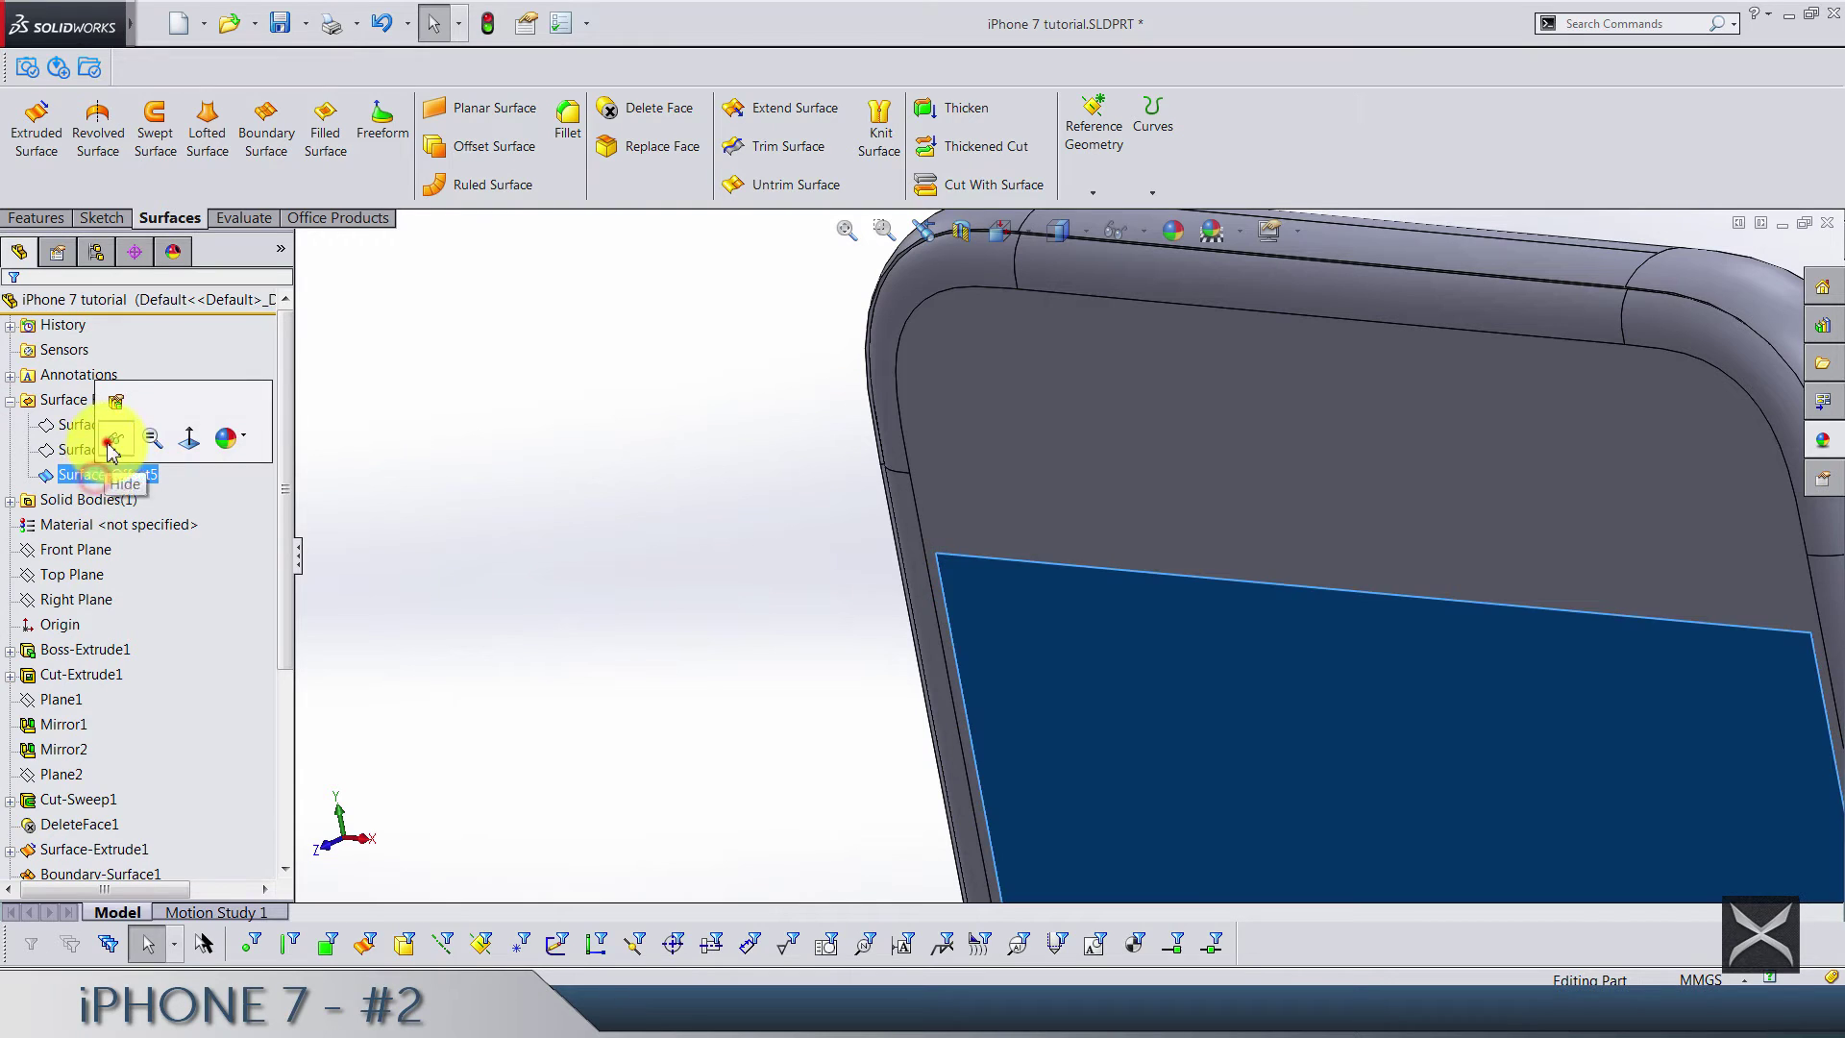
left_click(540, 479)
middle_click_drag(1081, 757, 1257, 562)
scroll(1078, 749, "down", 3)
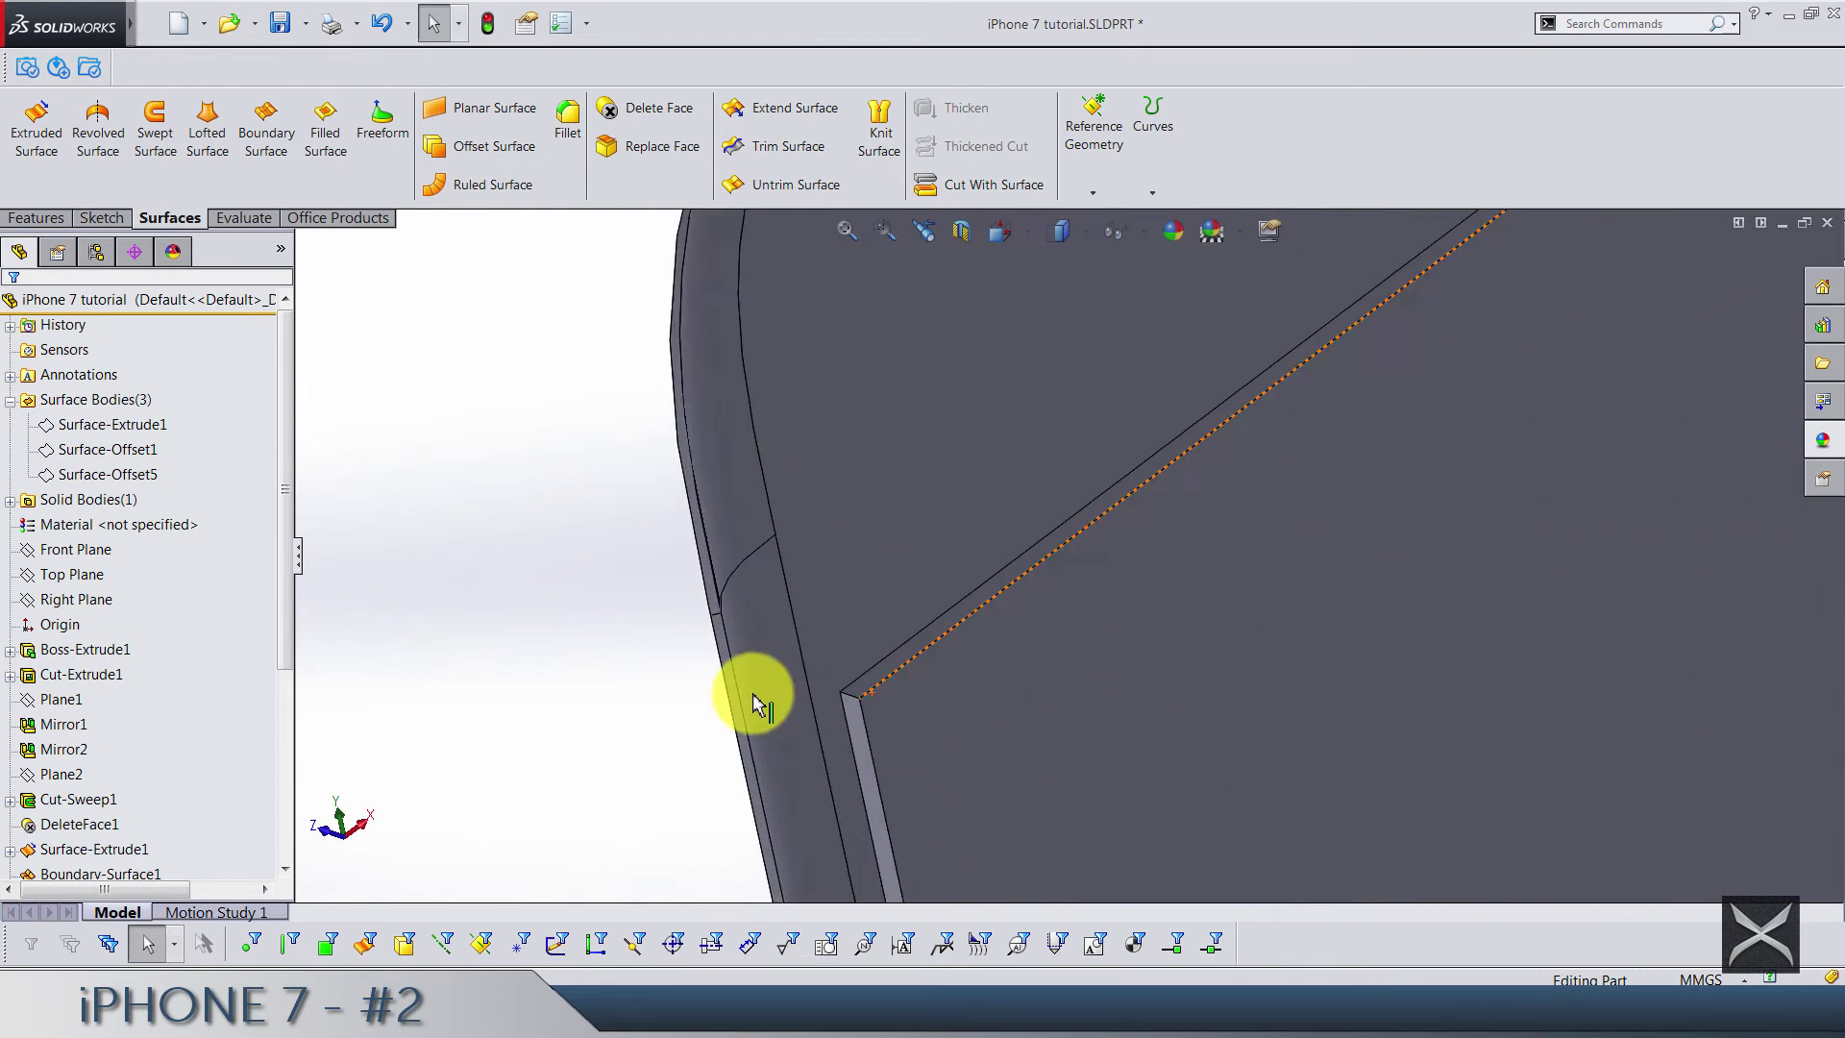
scroll(754, 696, "down", 2)
scroll(1084, 707, "up", 5)
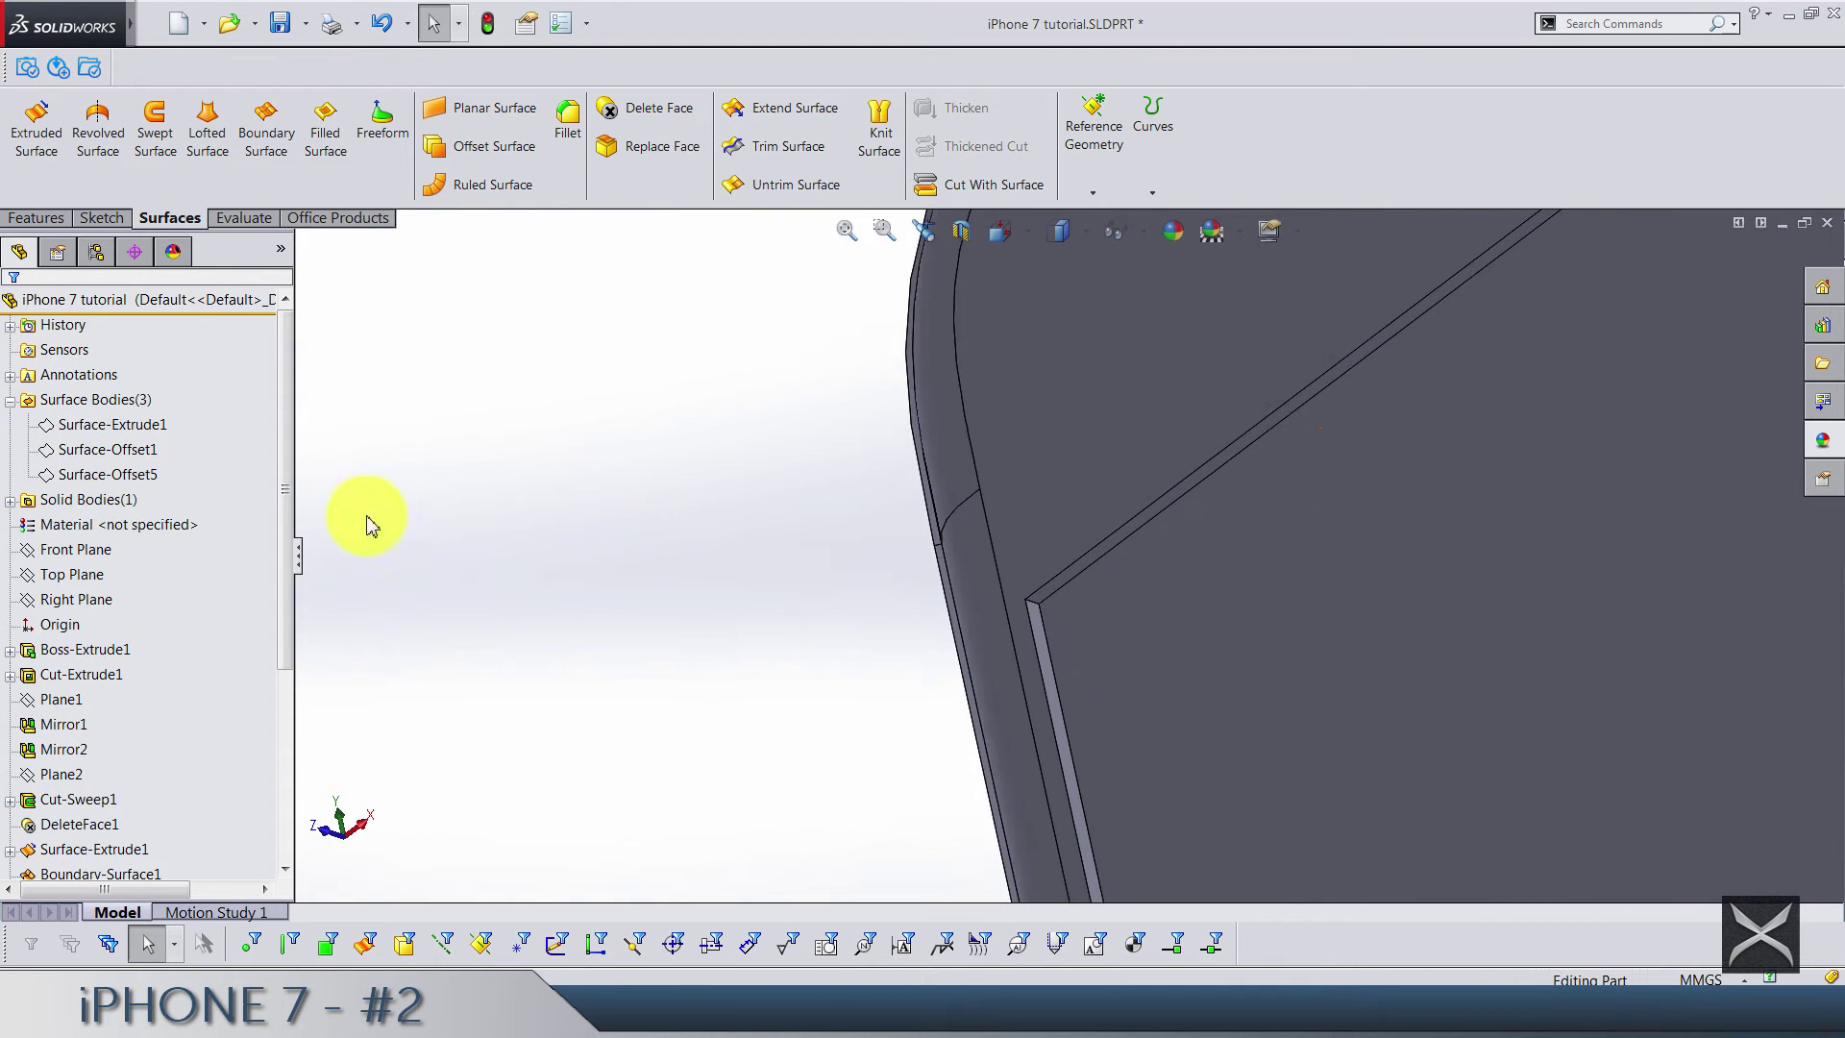
left_click(379, 32)
Thicken Surface-Offset5 by 0.45 mm into the recess as a separate screen body, with Merge result off
middle_click_drag(663, 511, 766, 663)
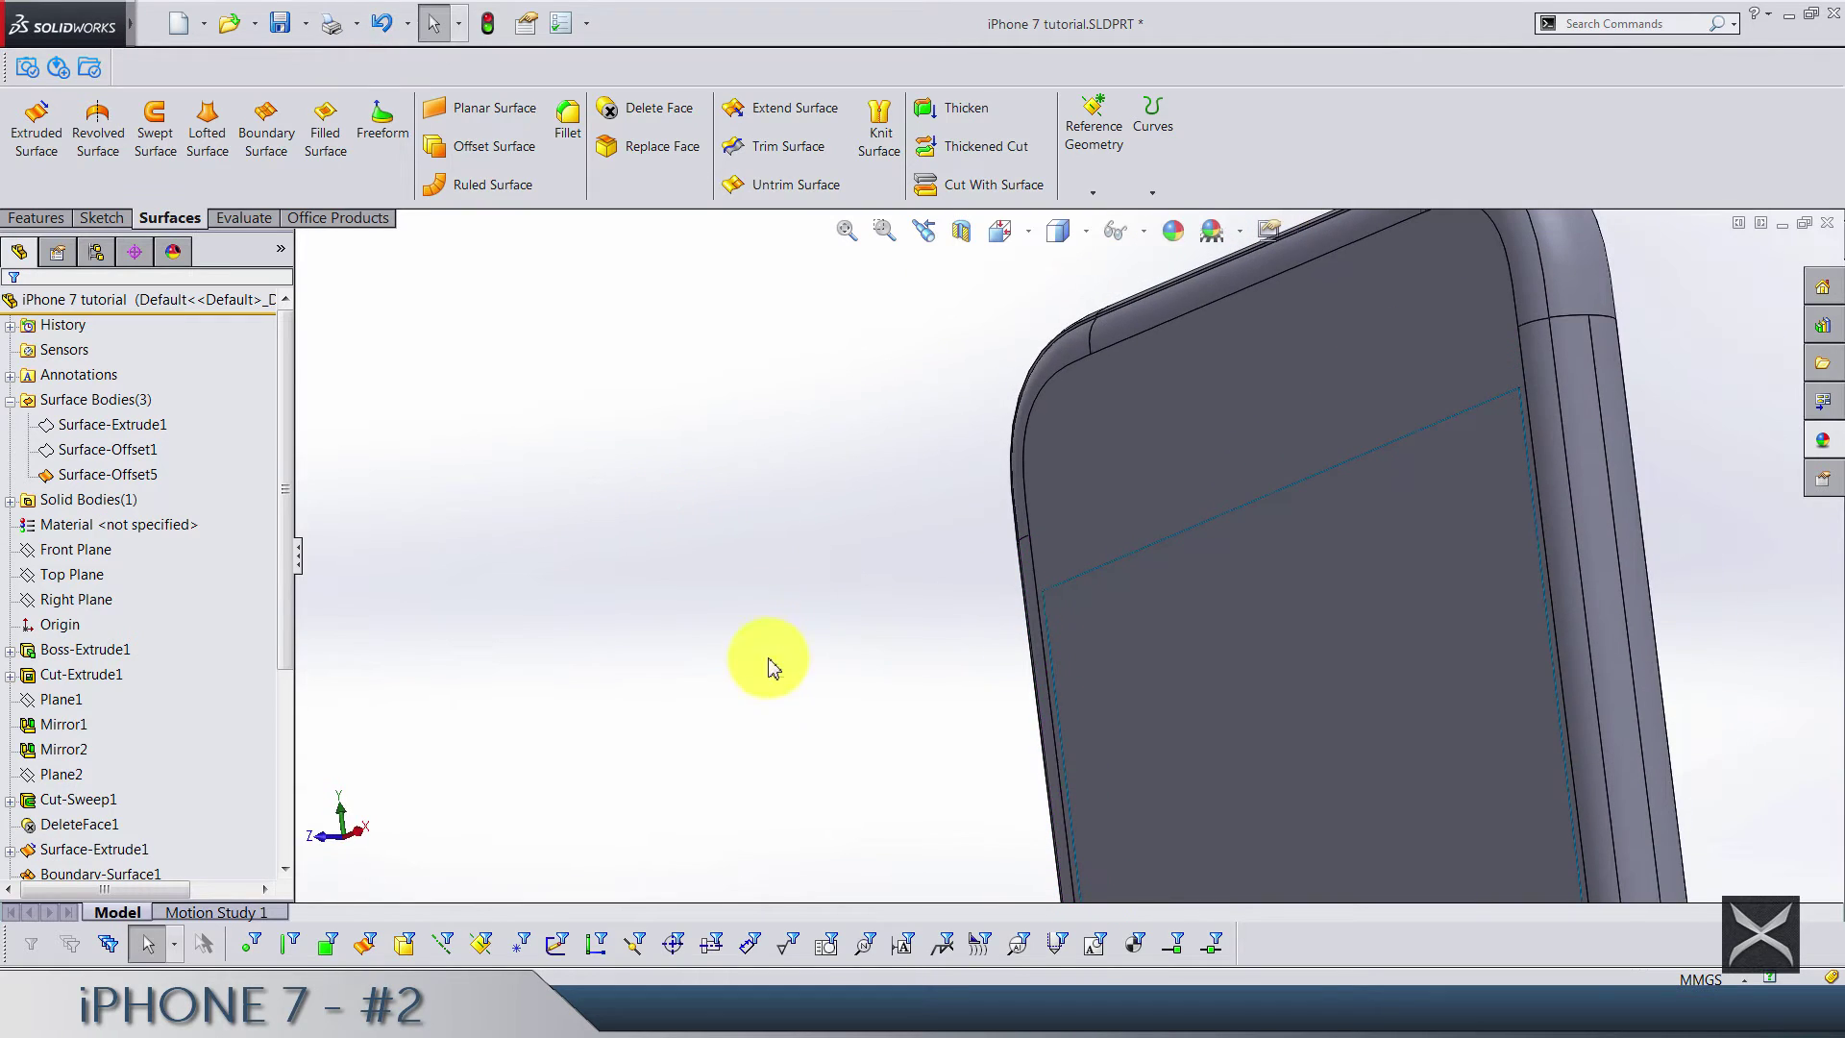
left_click(956, 113)
left_click(1174, 605)
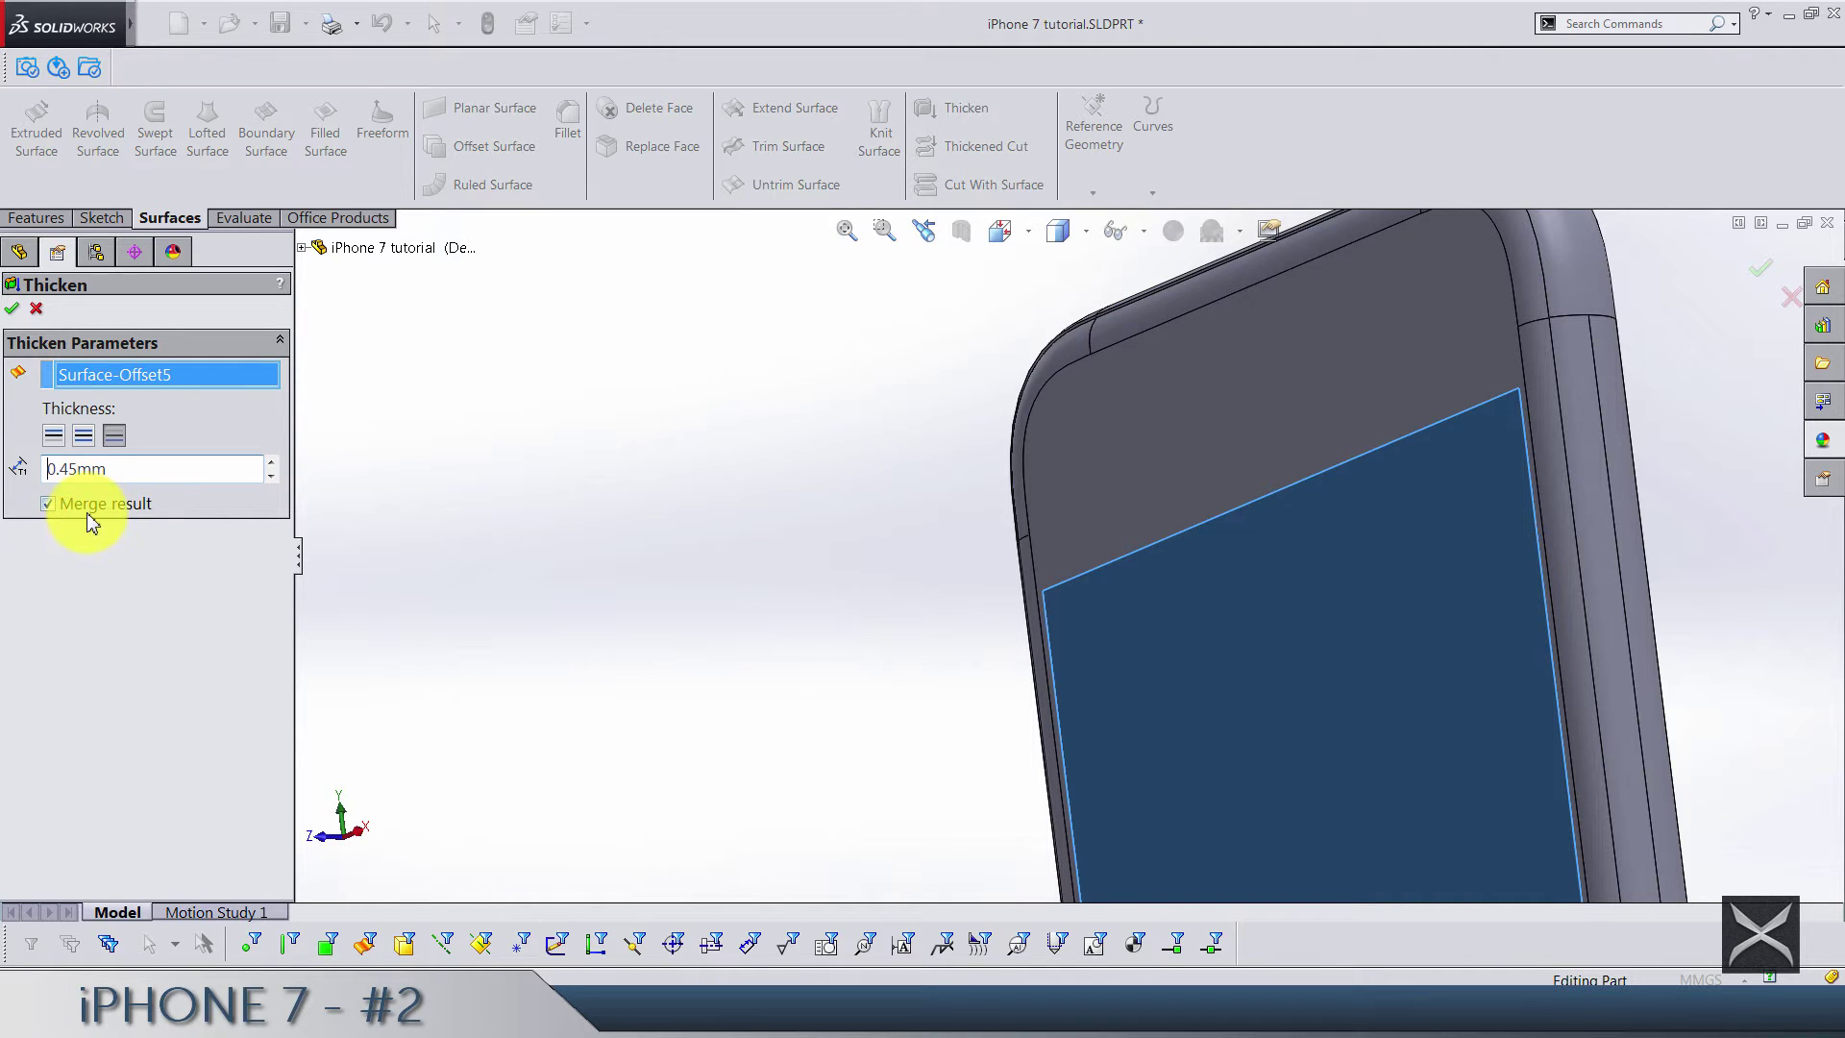
left_click(12, 308)
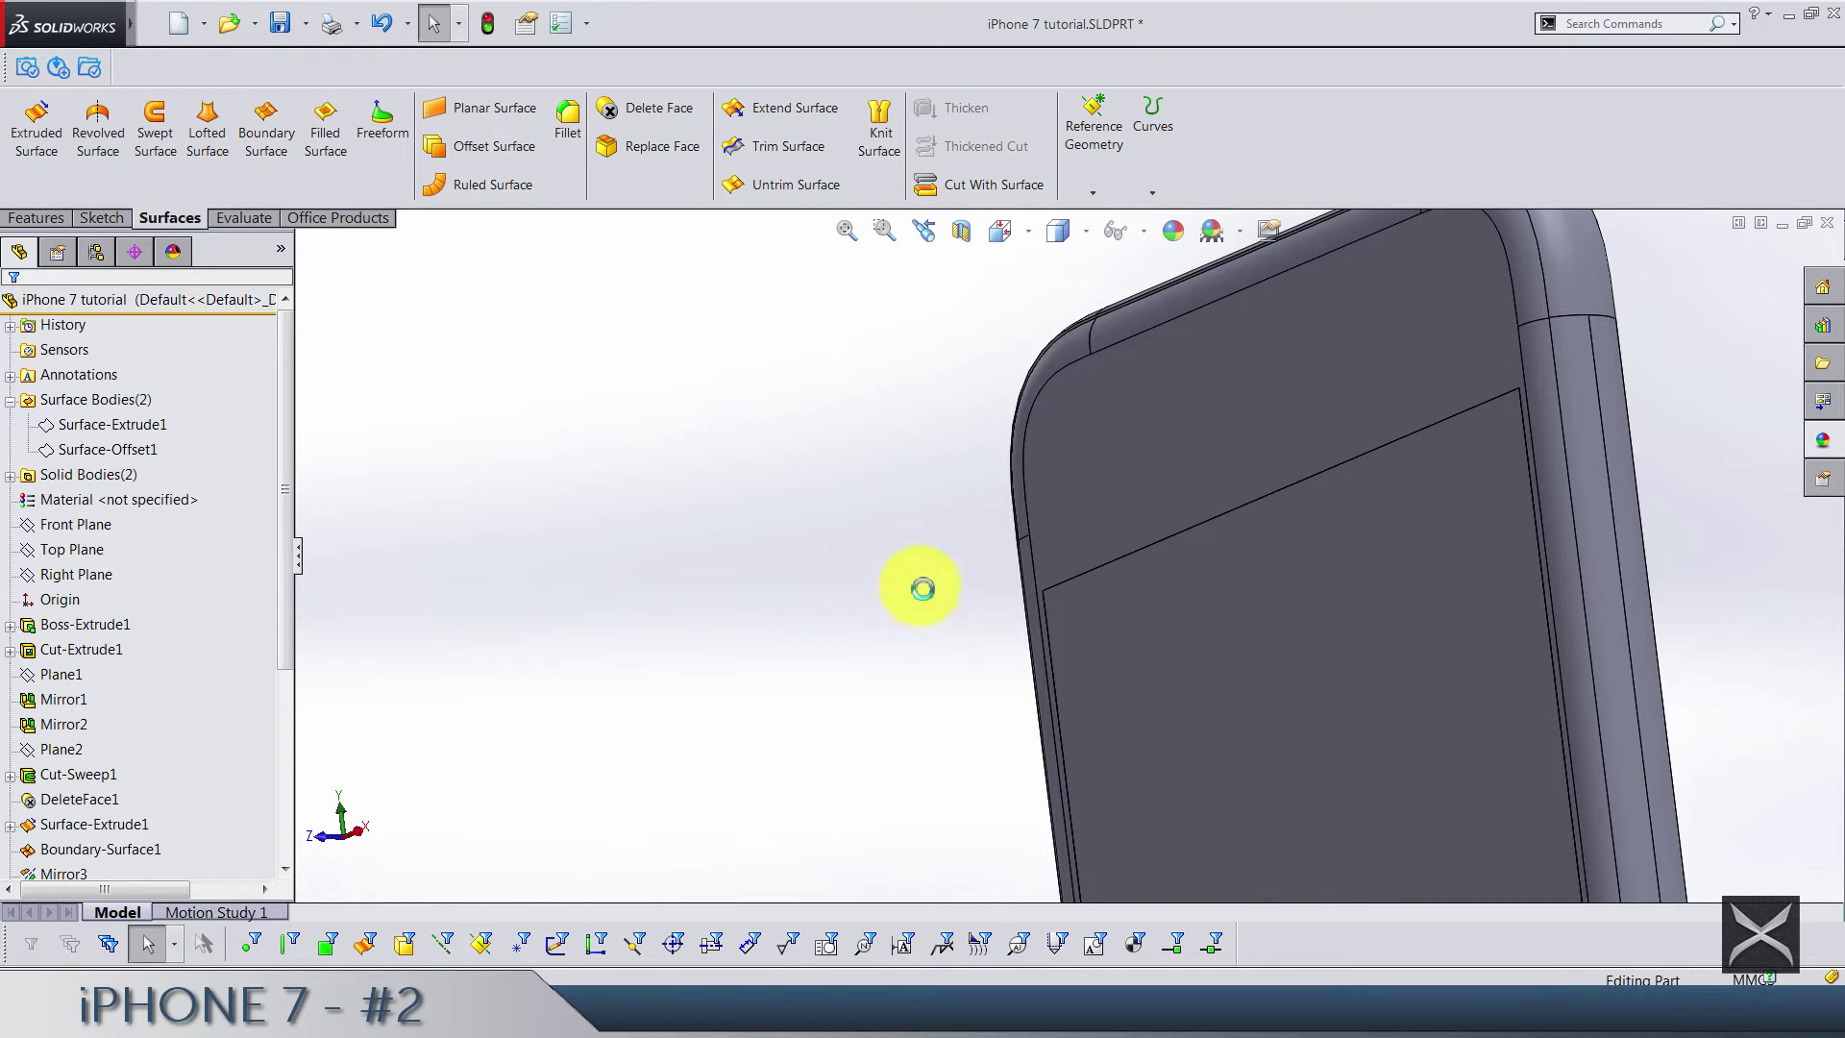
Examine the thickened screen as its own body using the solid bodies selection filter, and turn the filter off
scroll(1014, 607, "up", 3)
middle_click_drag(1018, 609, 1142, 618)
scroll(1144, 618, "down", 4)
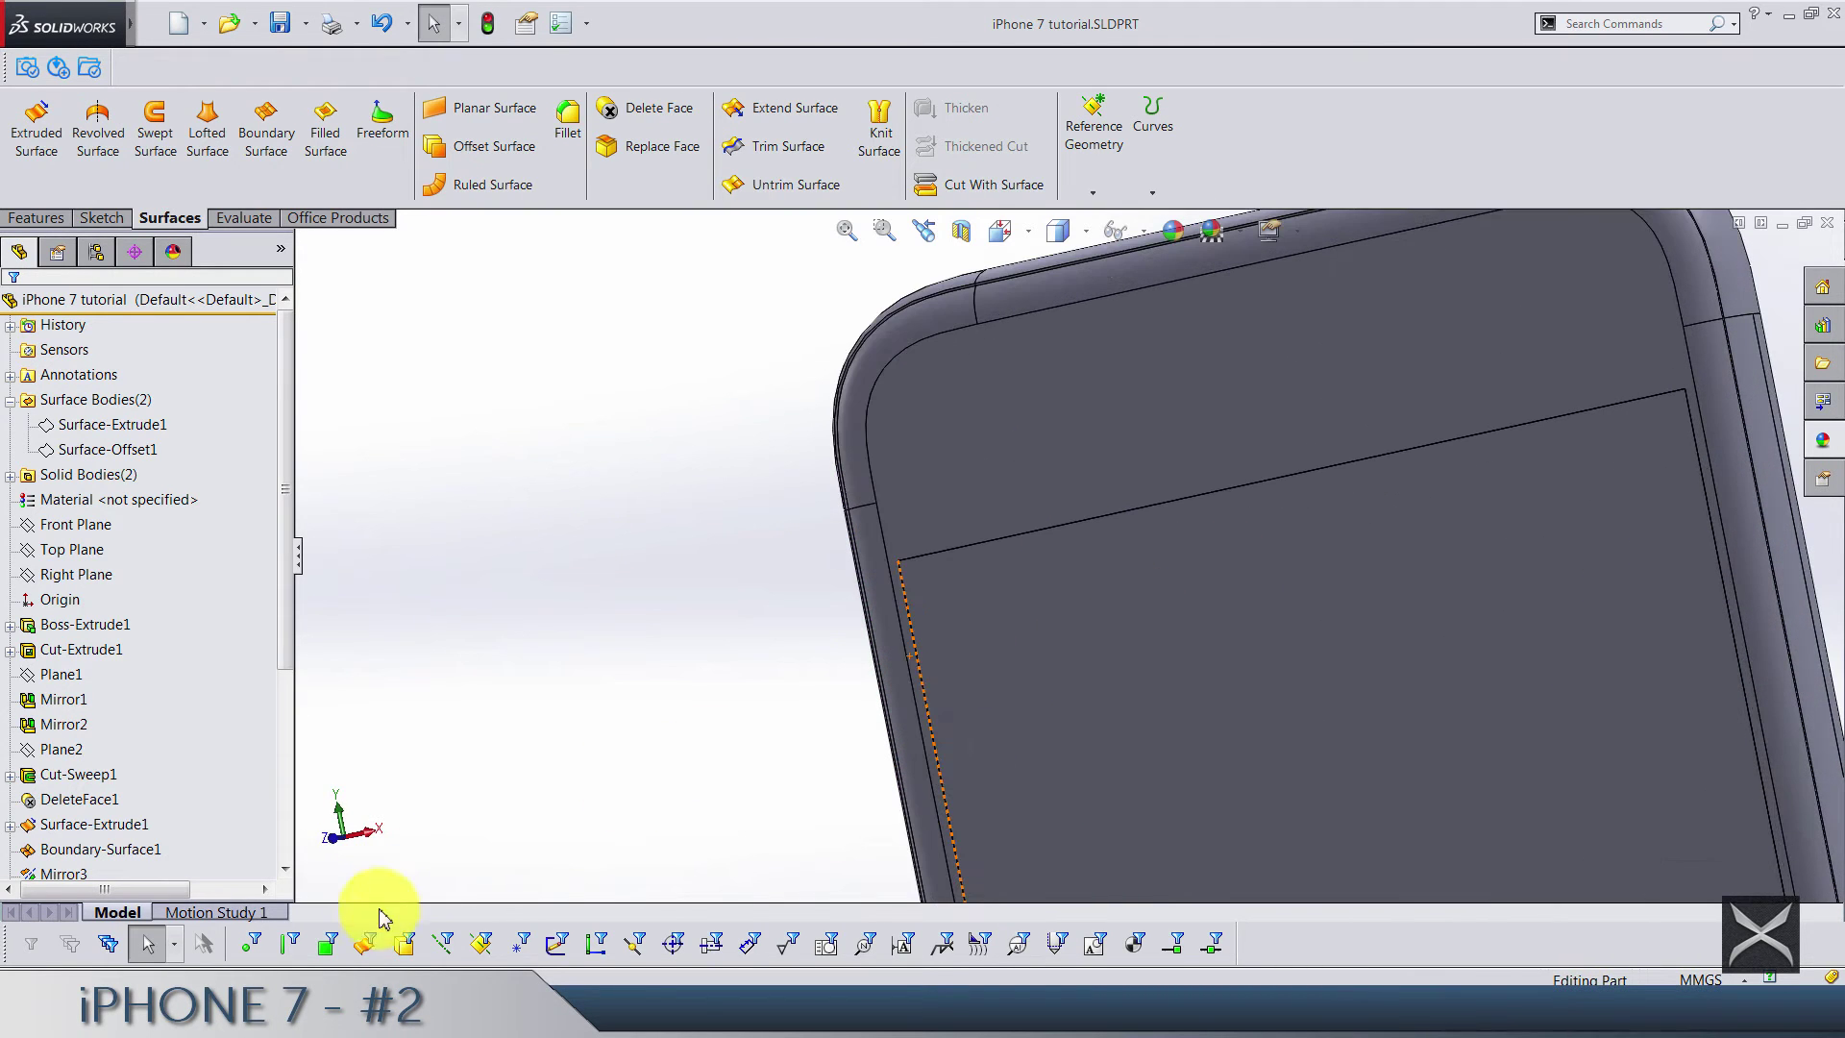
left_click(395, 944)
left_click(988, 692)
middle_click_drag(791, 647, 920, 461)
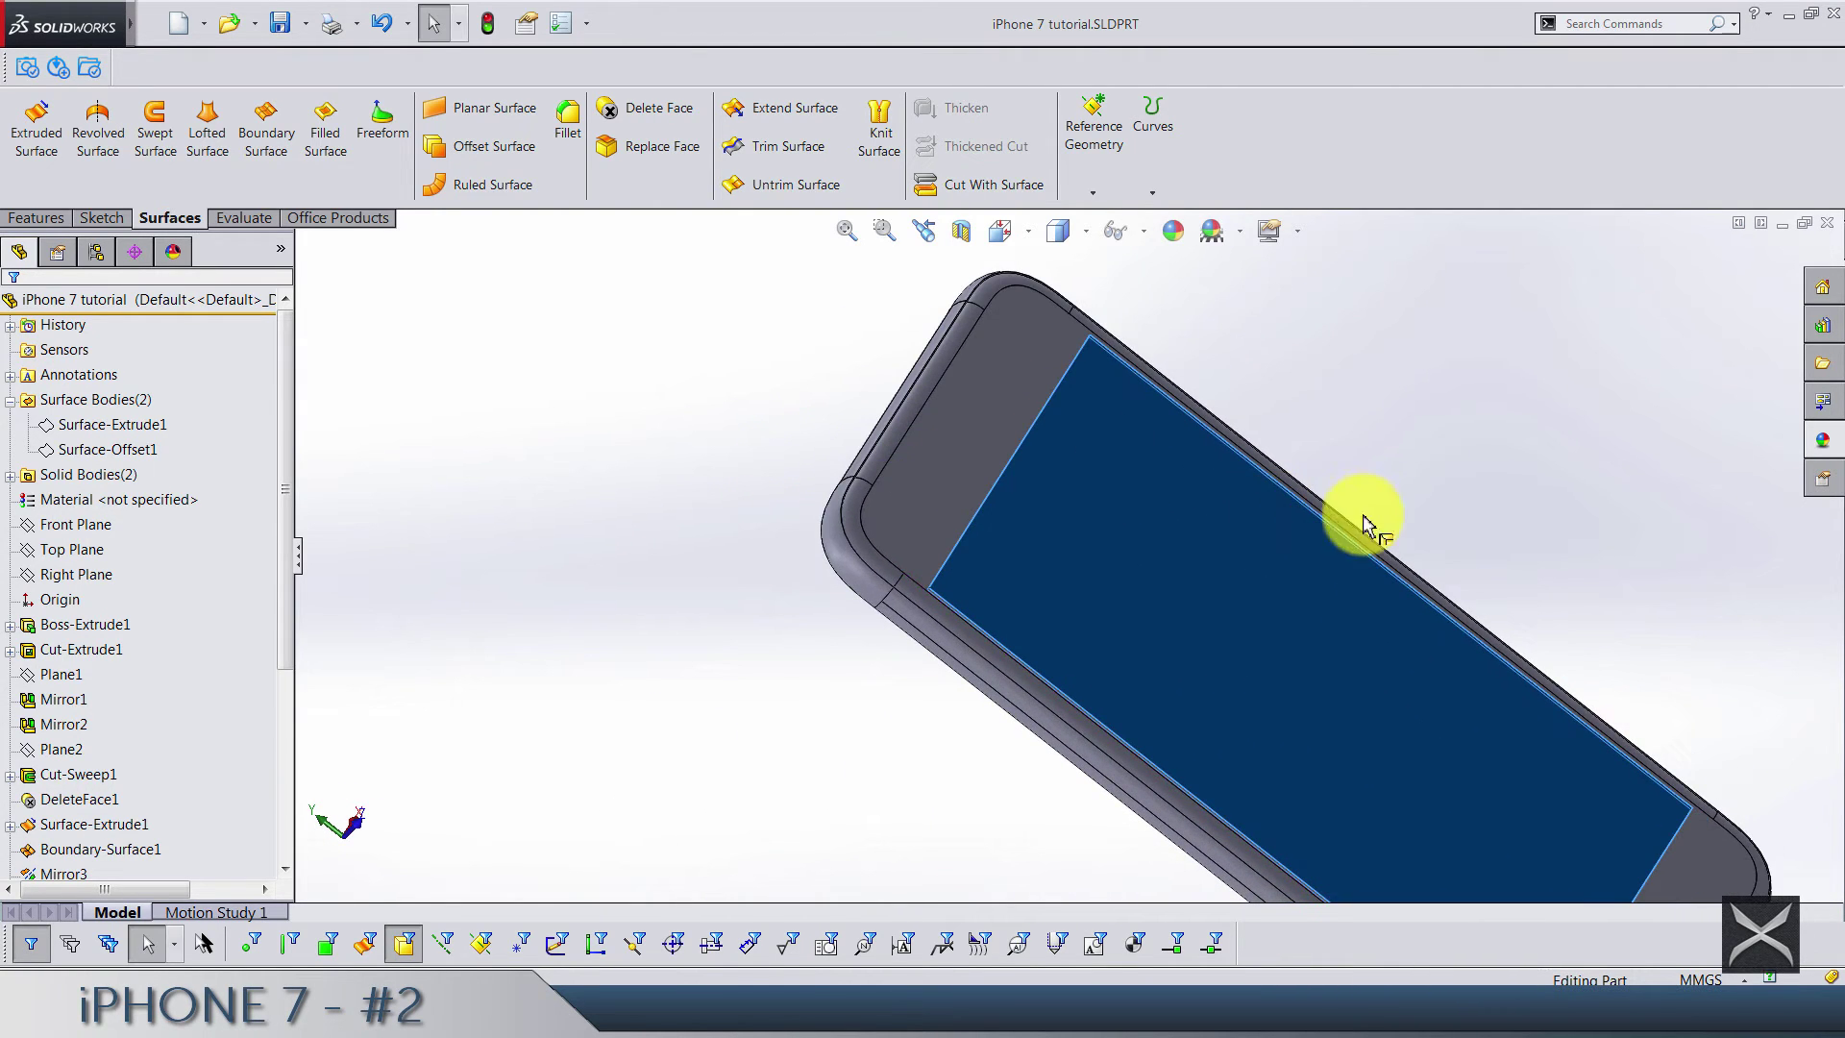
scroll(951, 477, "up", 5)
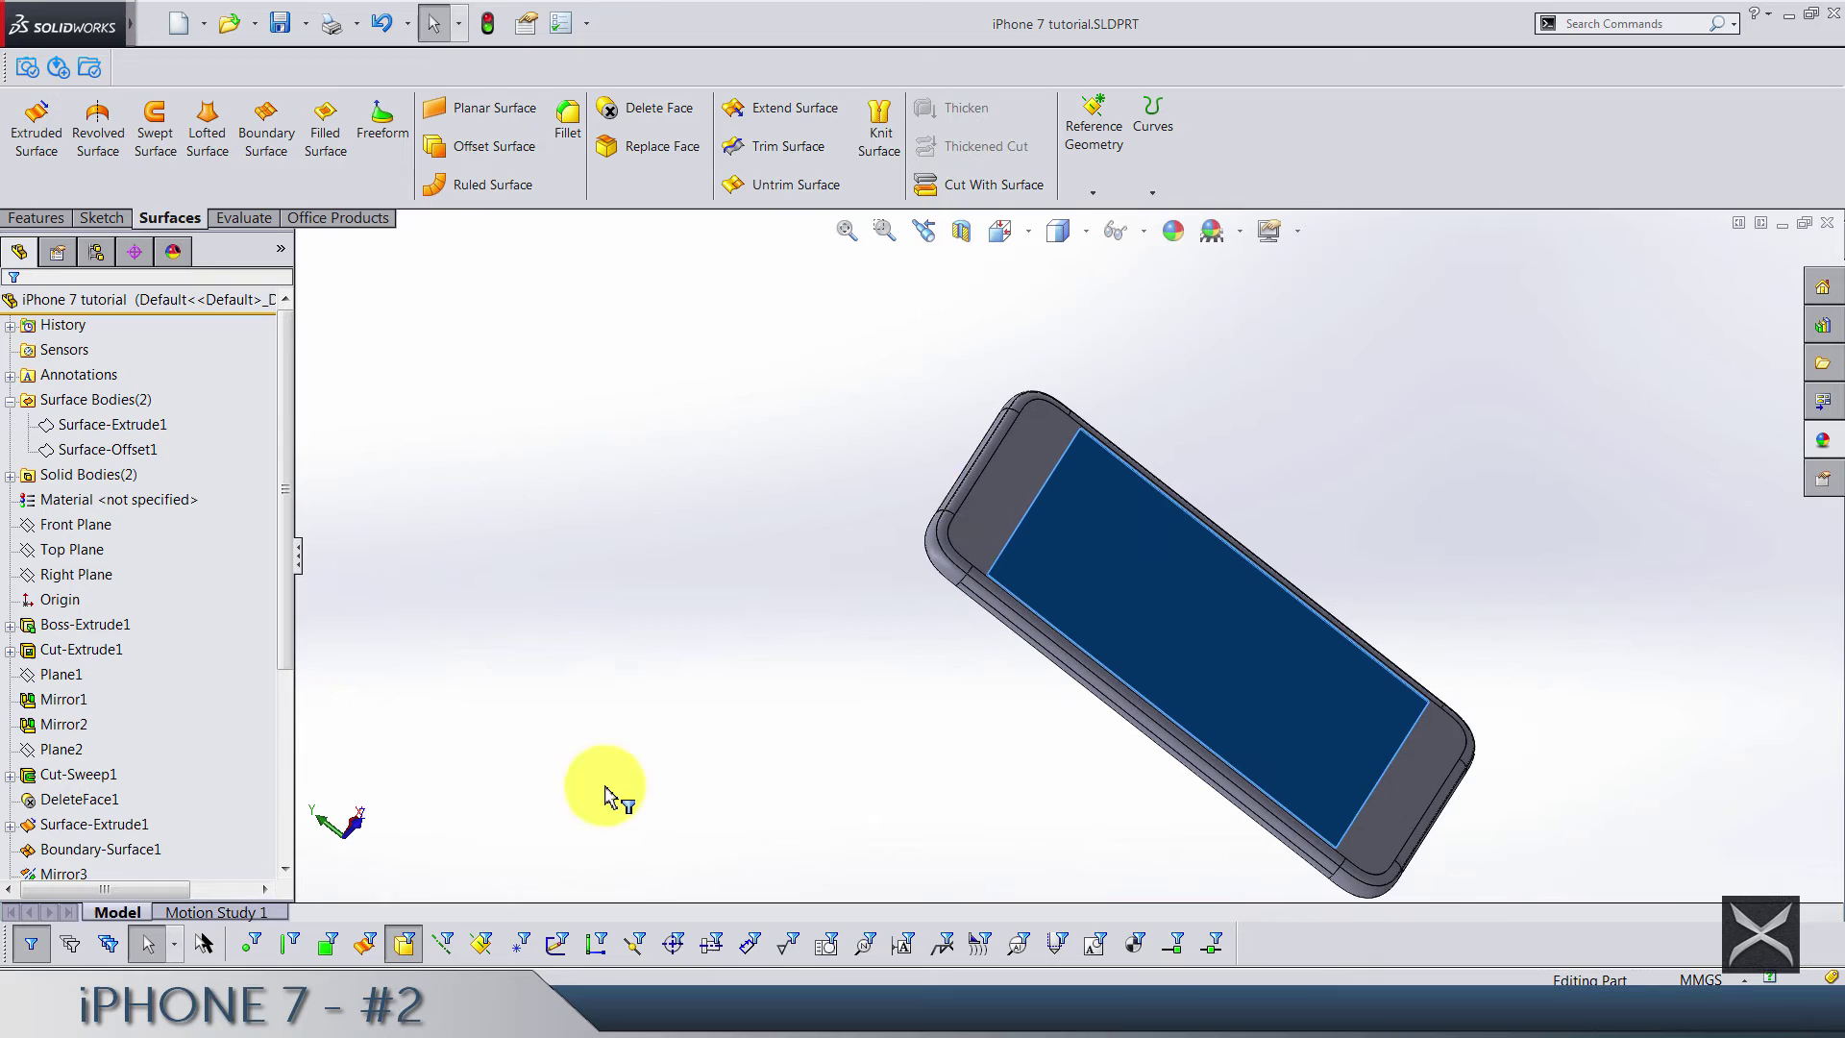
left_click(412, 938)
left_click(484, 667)
Show the whole phone in the trimetric view
scroll(675, 144, "up", 2)
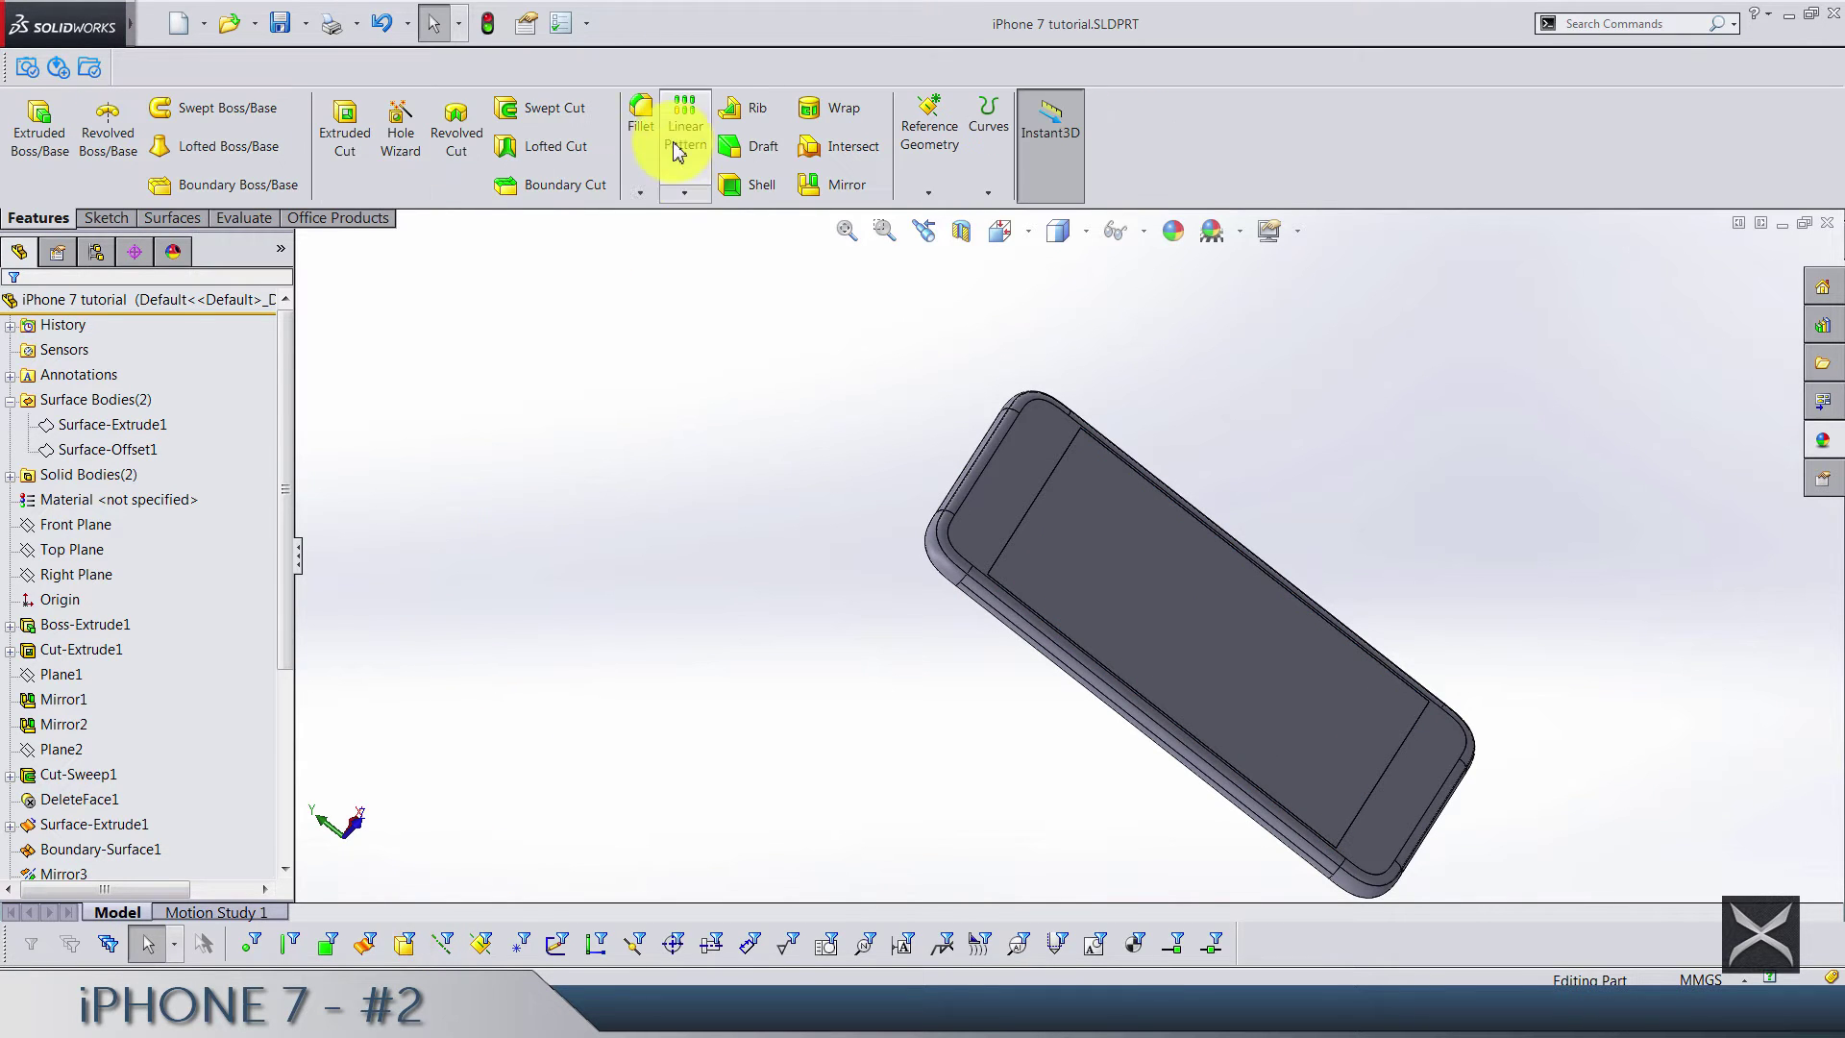
scroll(165, 668, "down", 4)
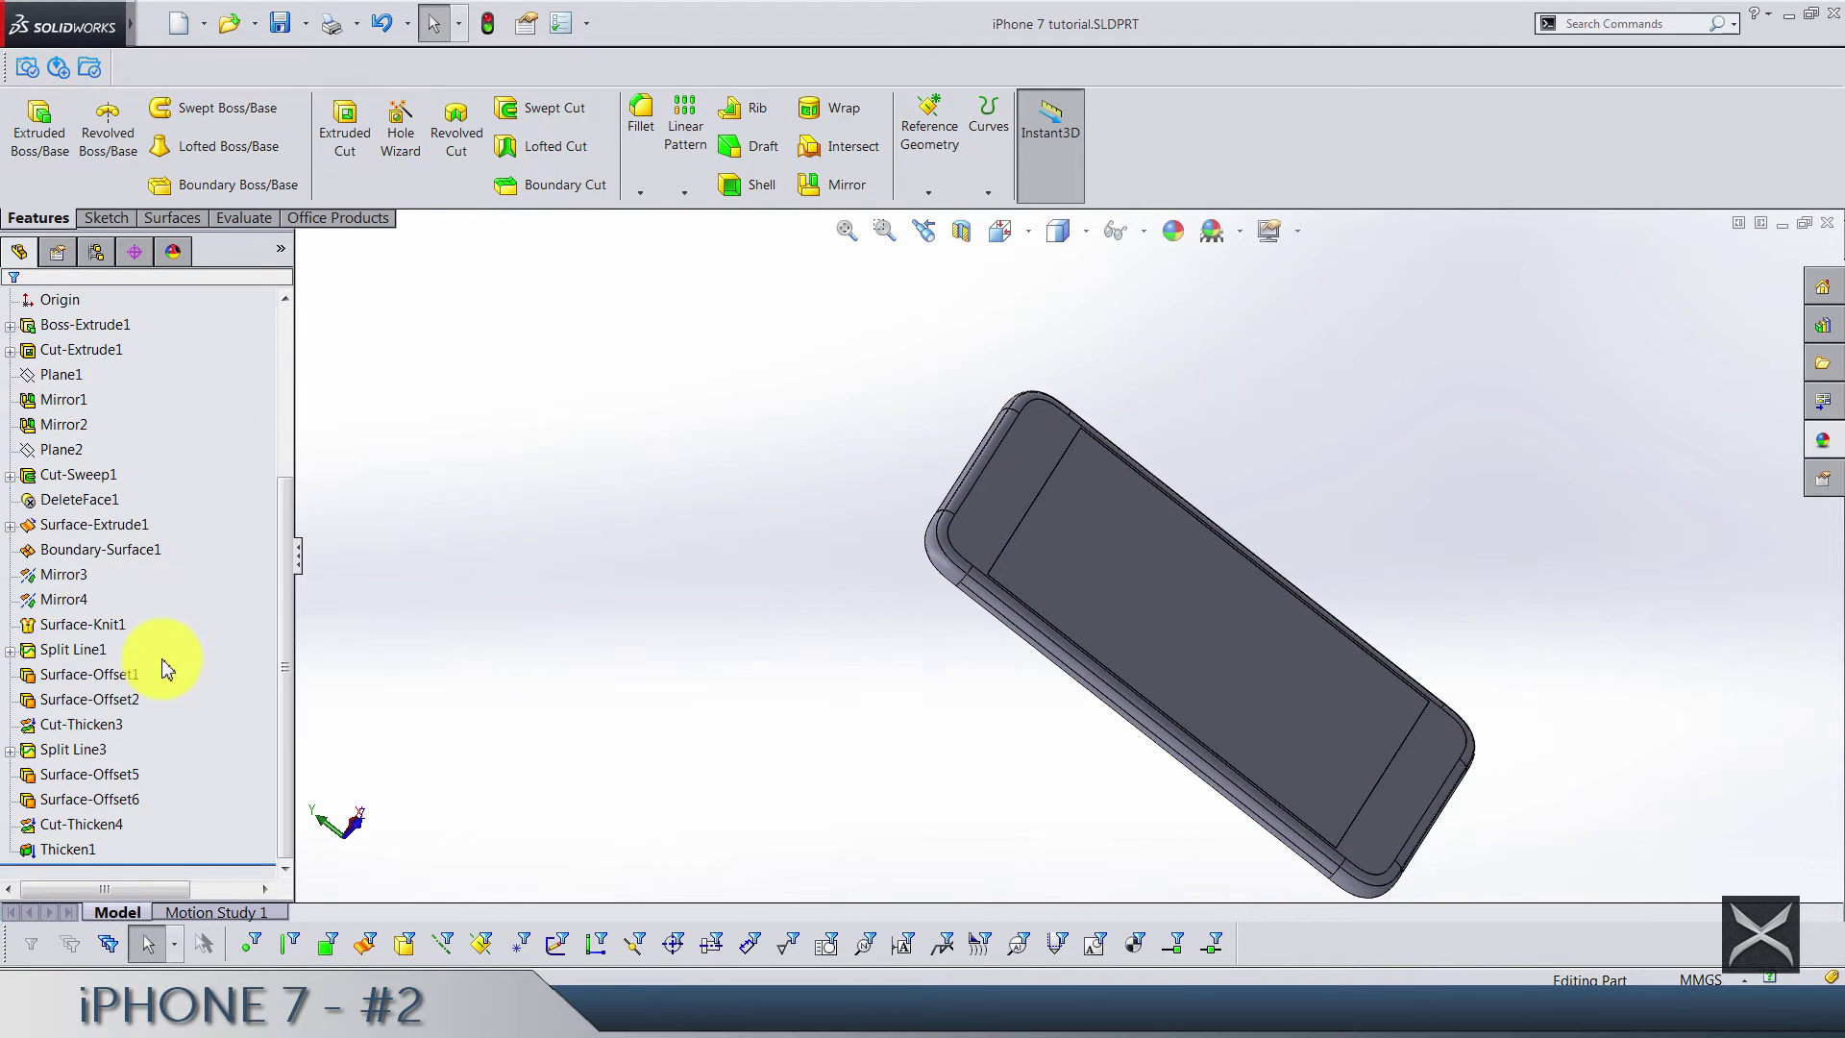
scroll(166, 668, "up", 4)
left_click(1001, 230)
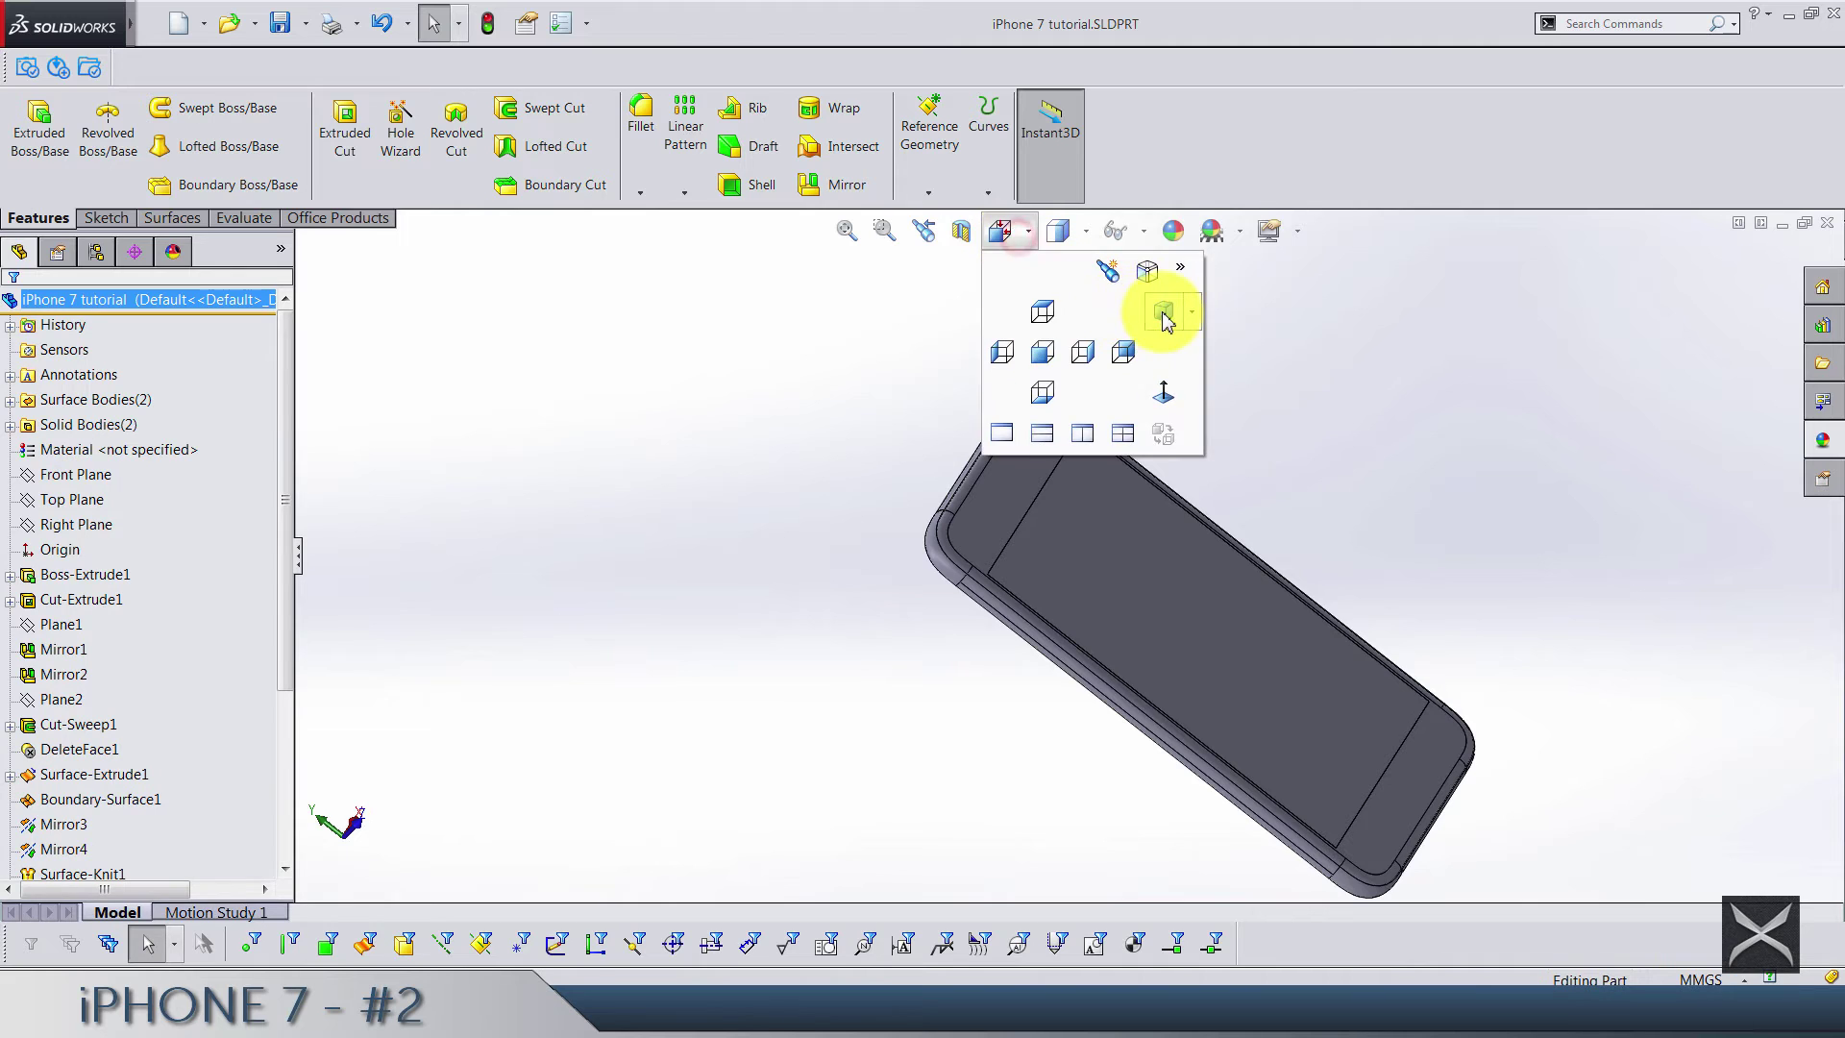
left_click(1165, 312)
left_click(677, 398)
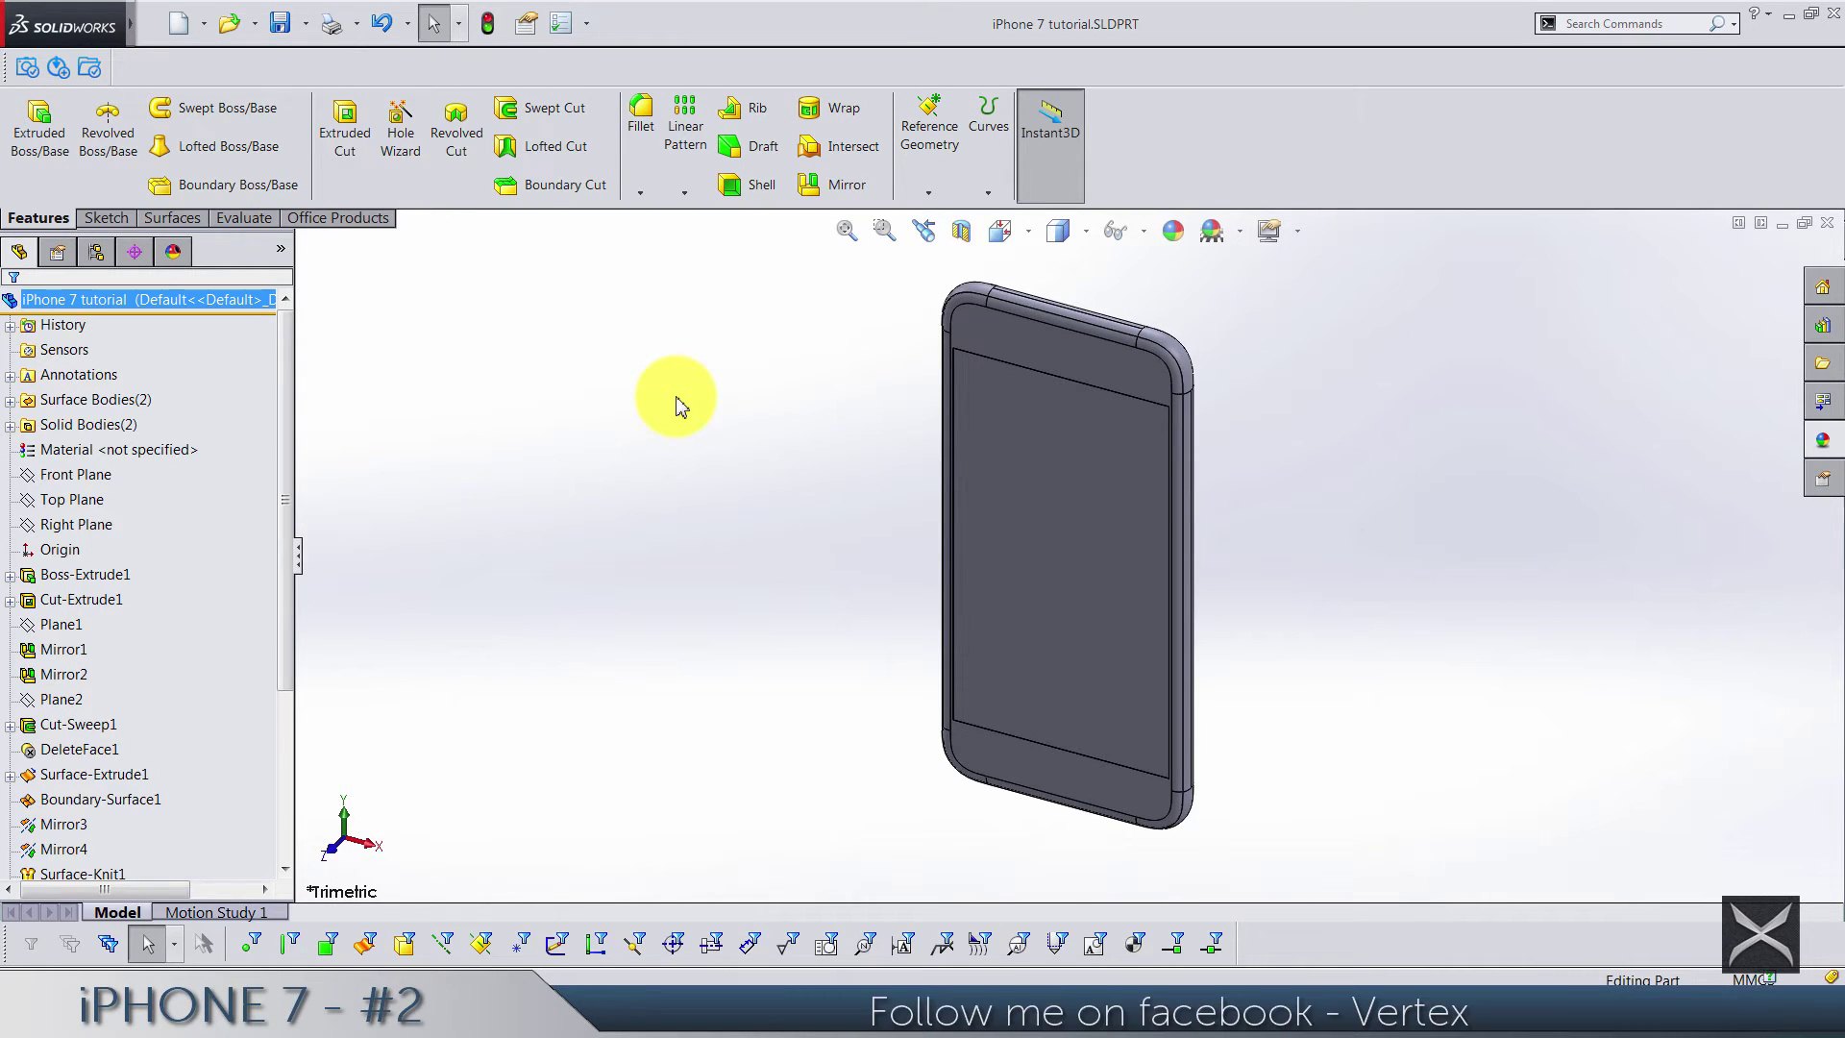
left_click(676, 403)
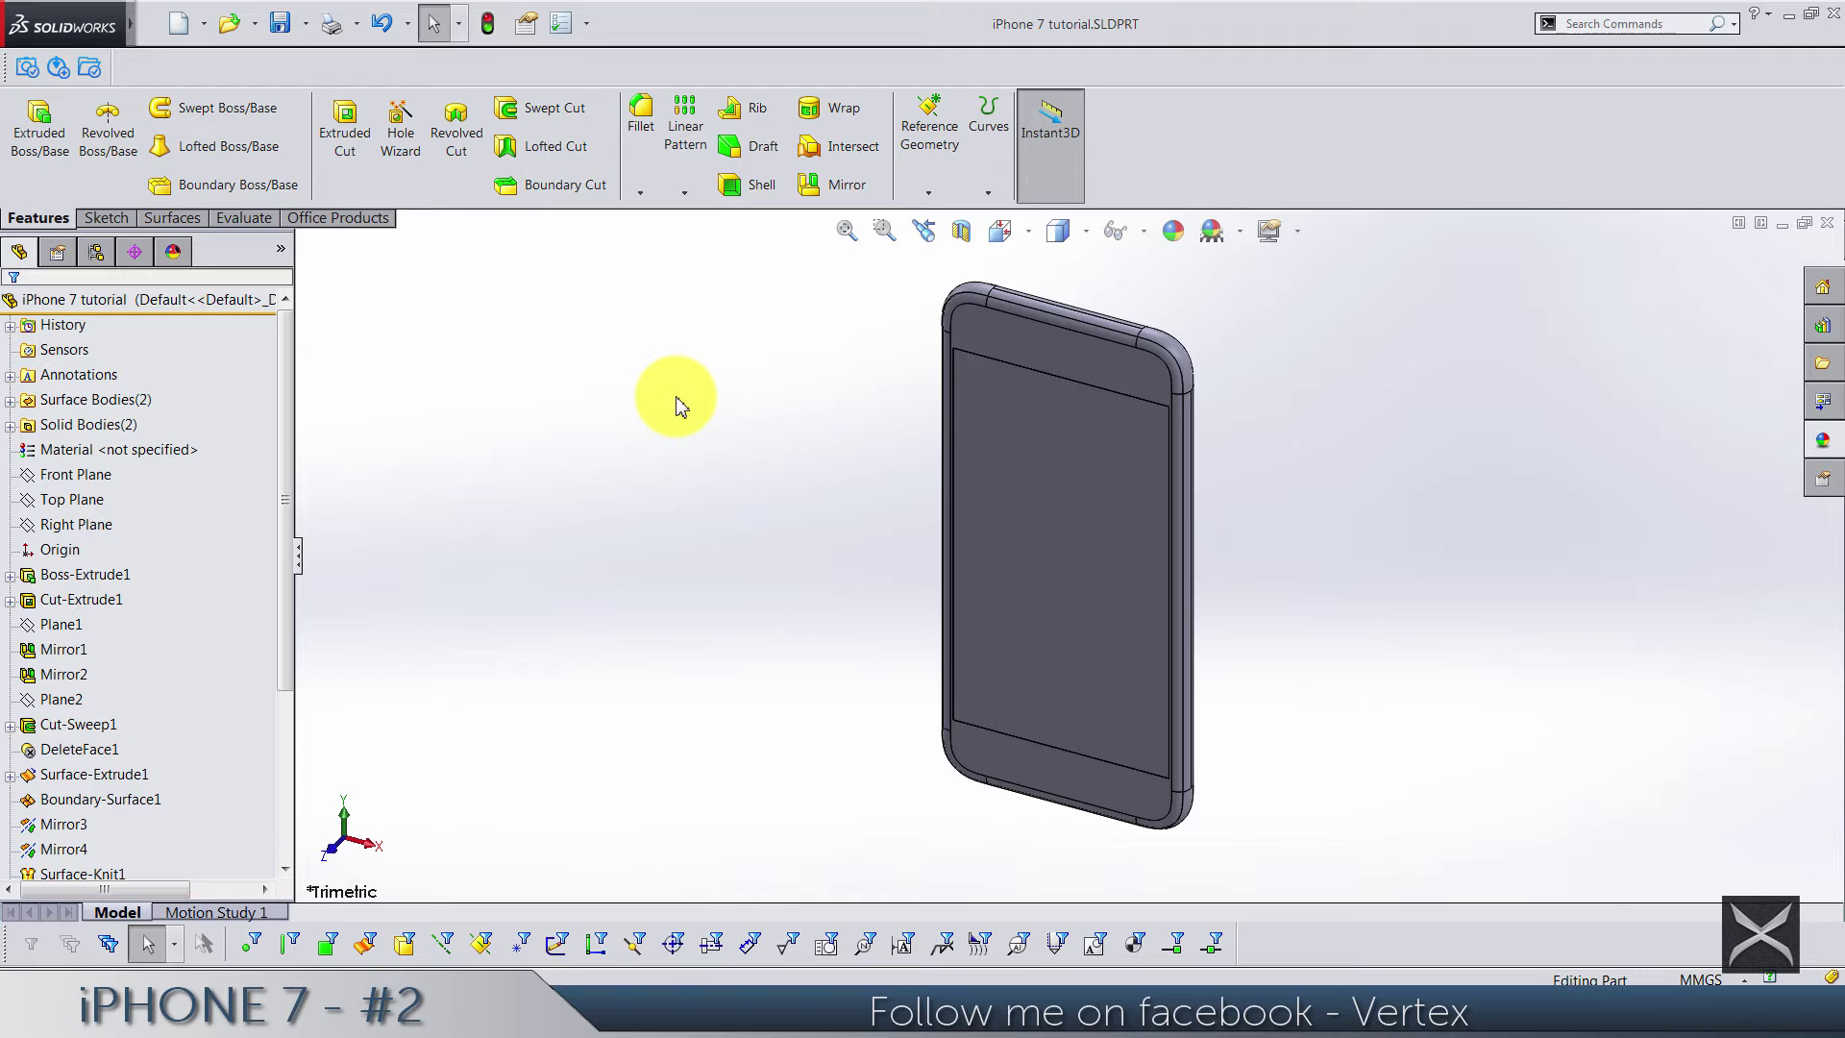
Sketch a circle about 20 mm in diameter on the Front Plane, directly above the origin within the screen area
left_click(104, 476)
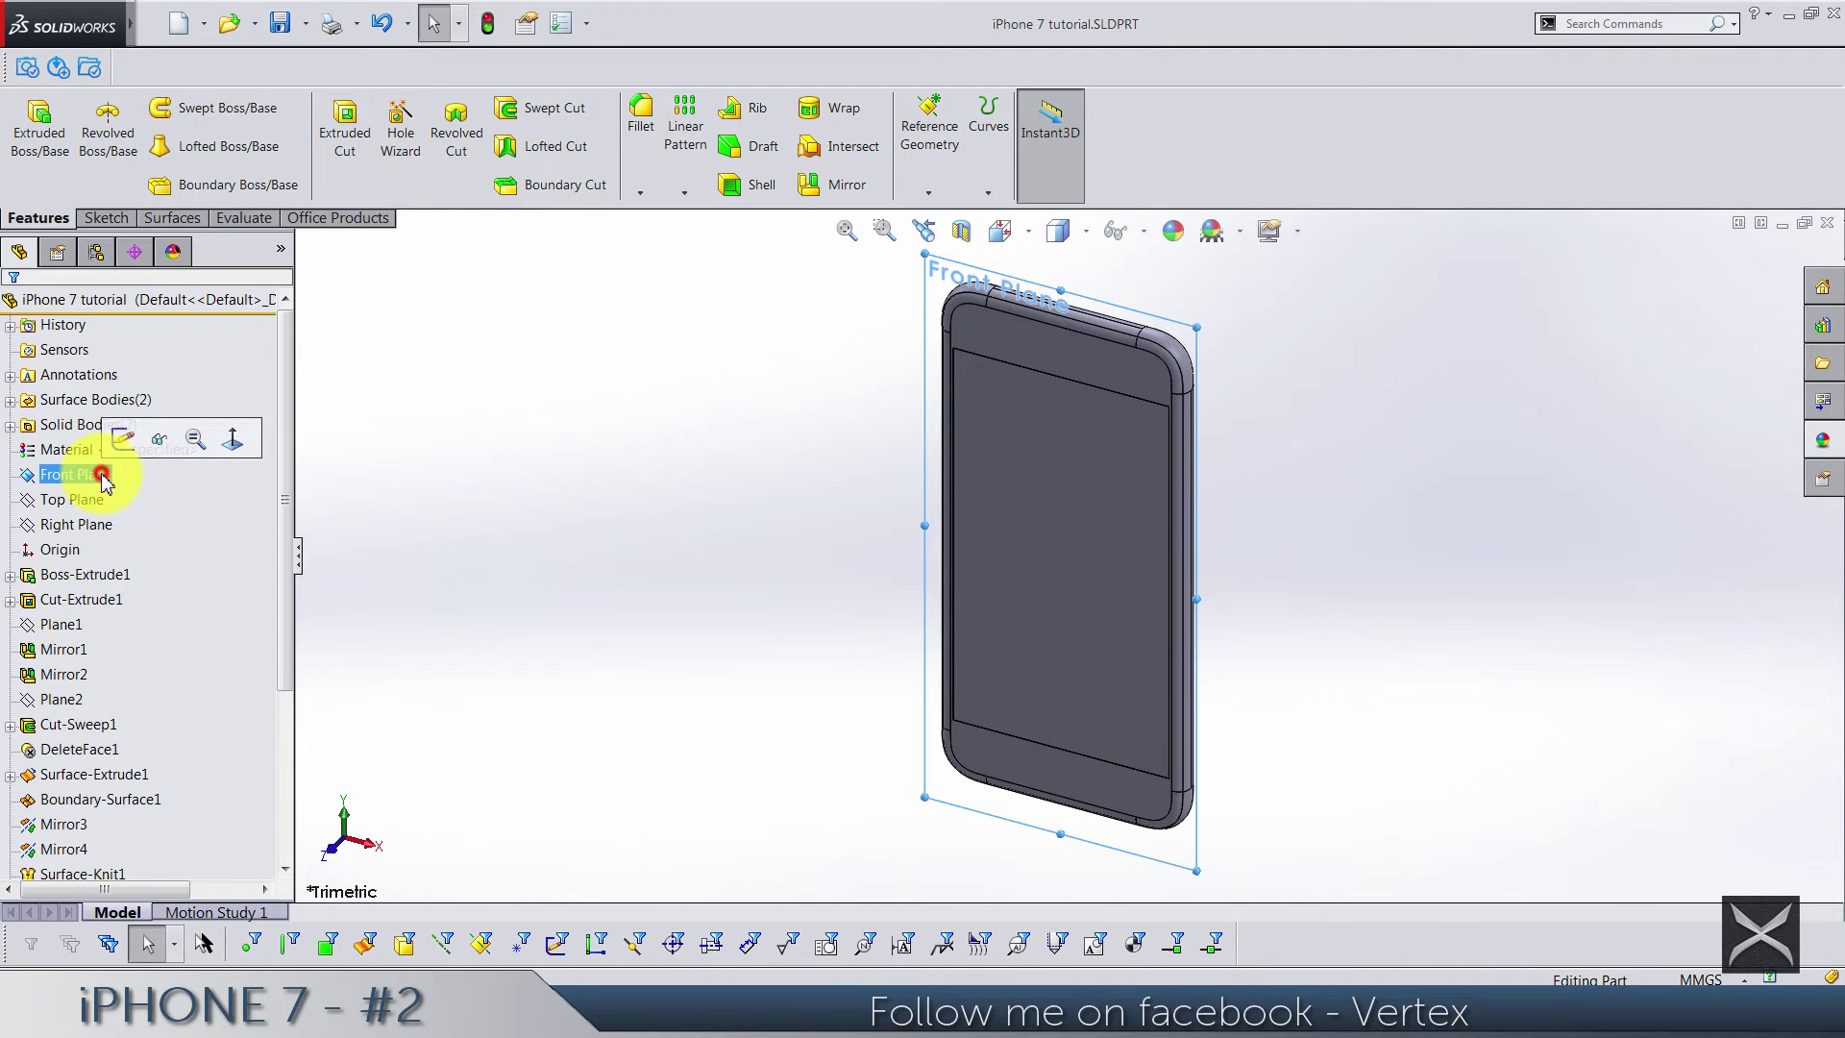
left_click(118, 445)
left_click(195, 107)
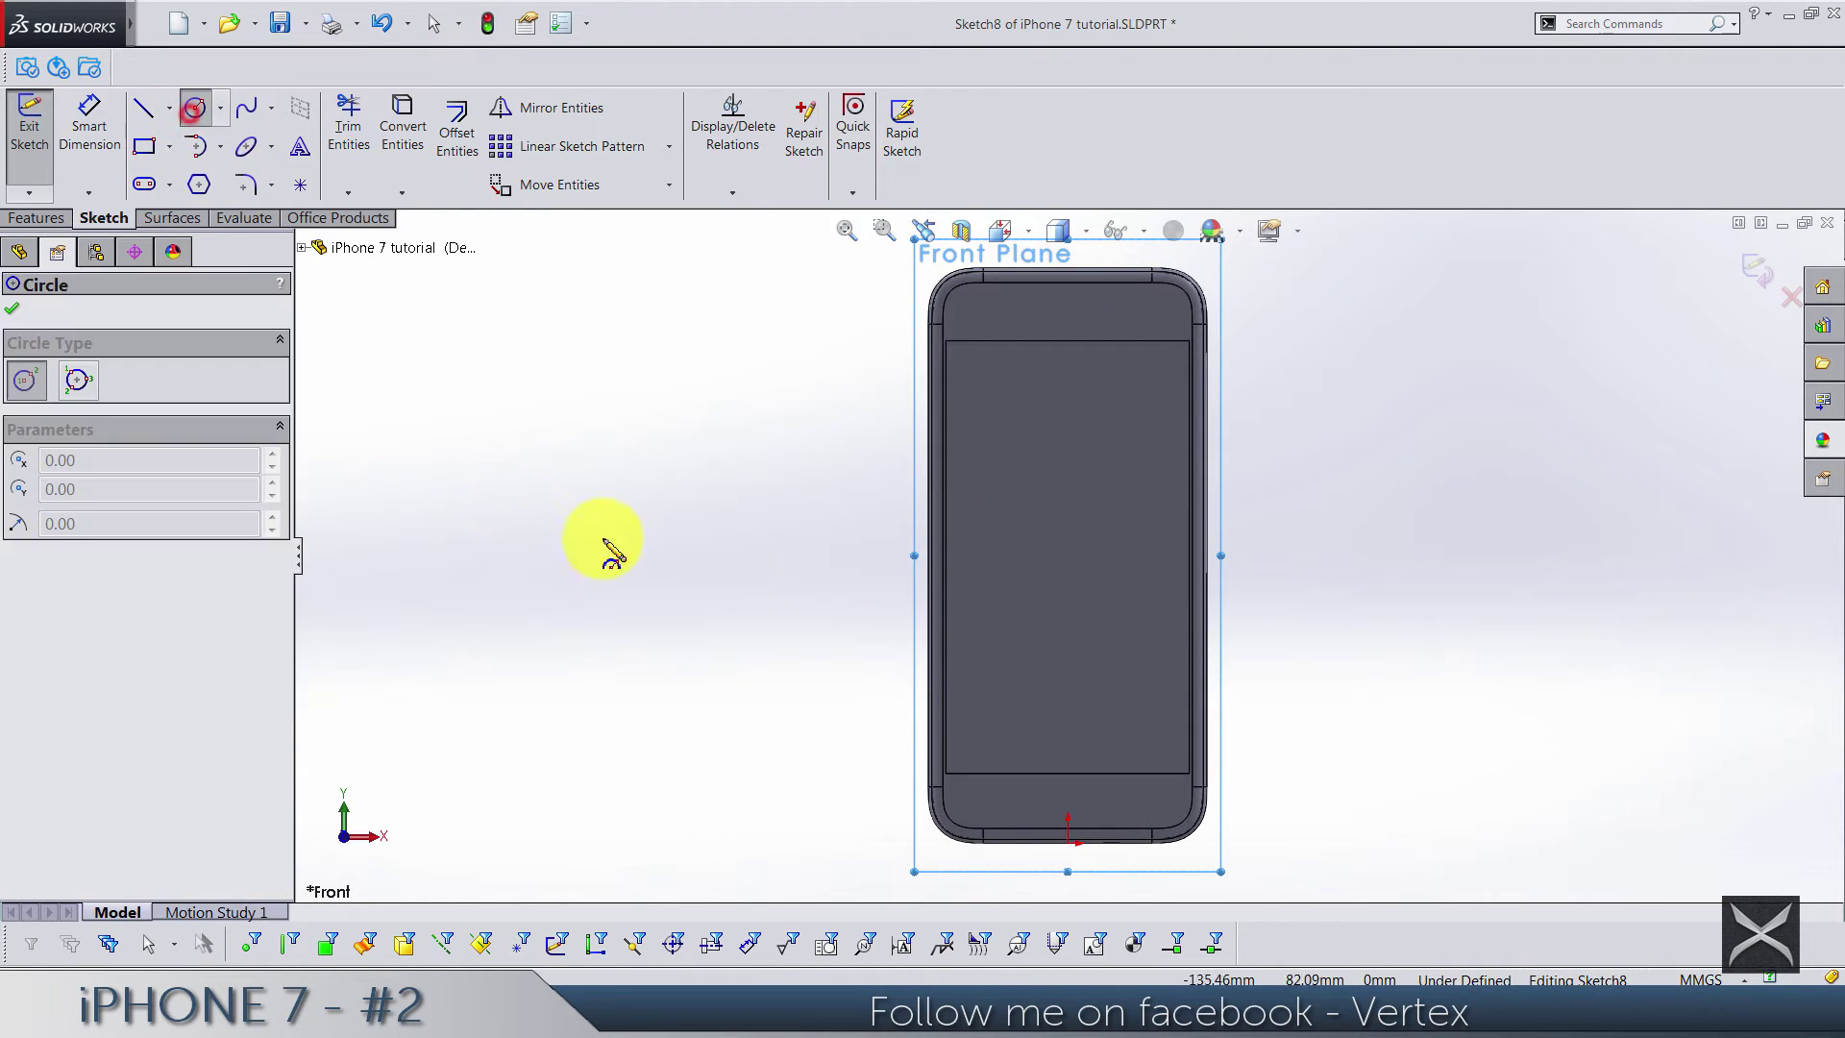
left_click(1067, 601)
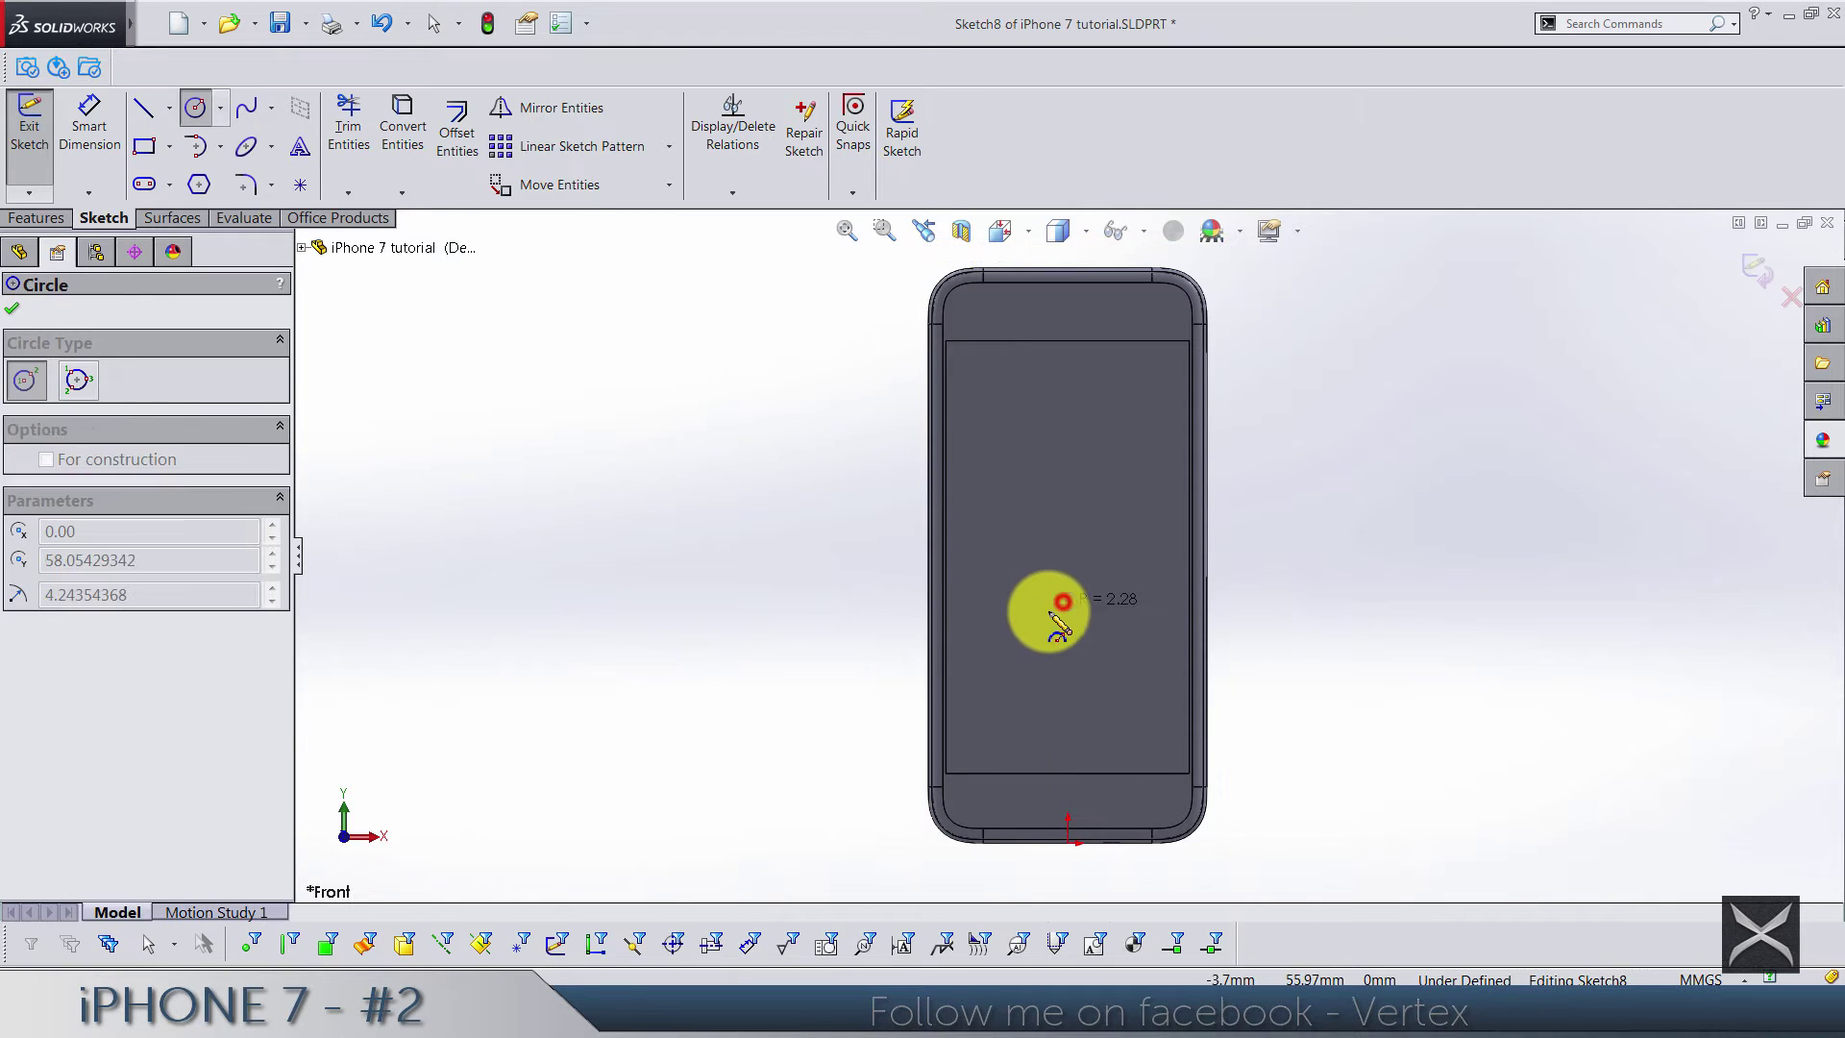
left_click(1030, 622)
Dimension the circle's diameter as 10.9 mm
left_click(82, 96)
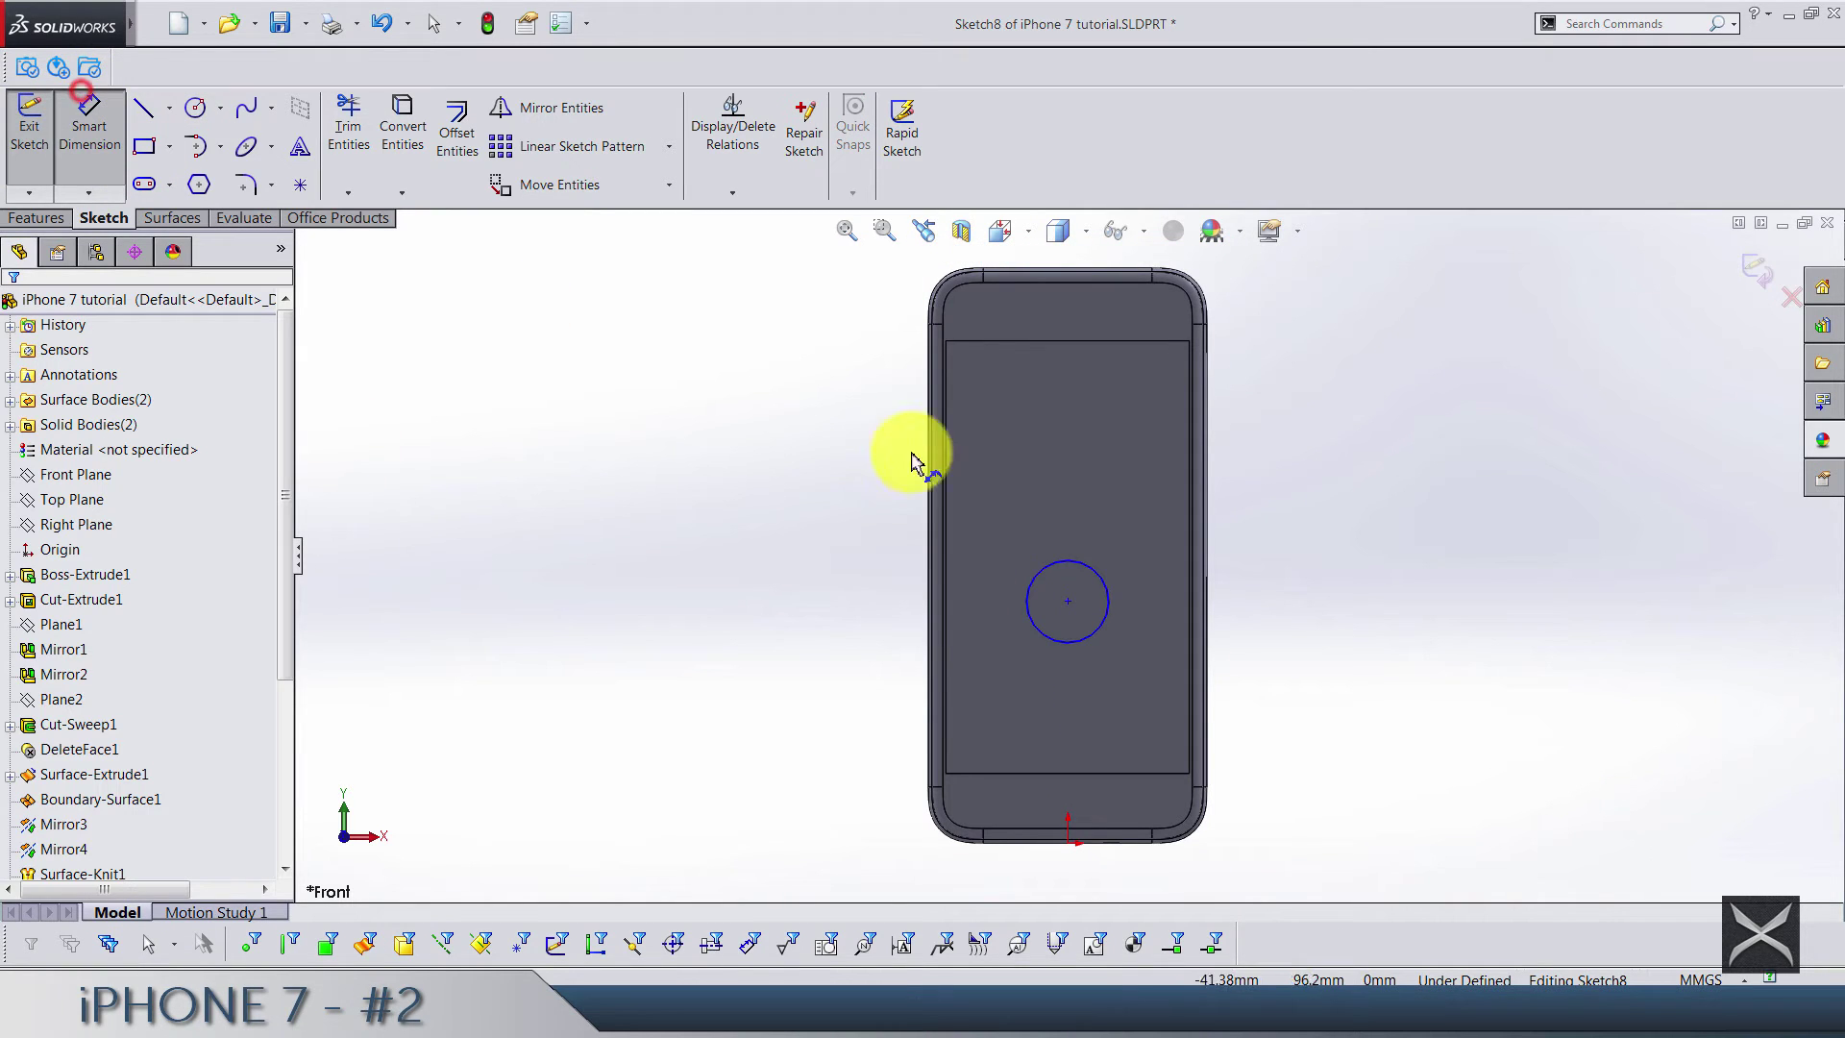
left_click(1054, 565)
left_click(1305, 544)
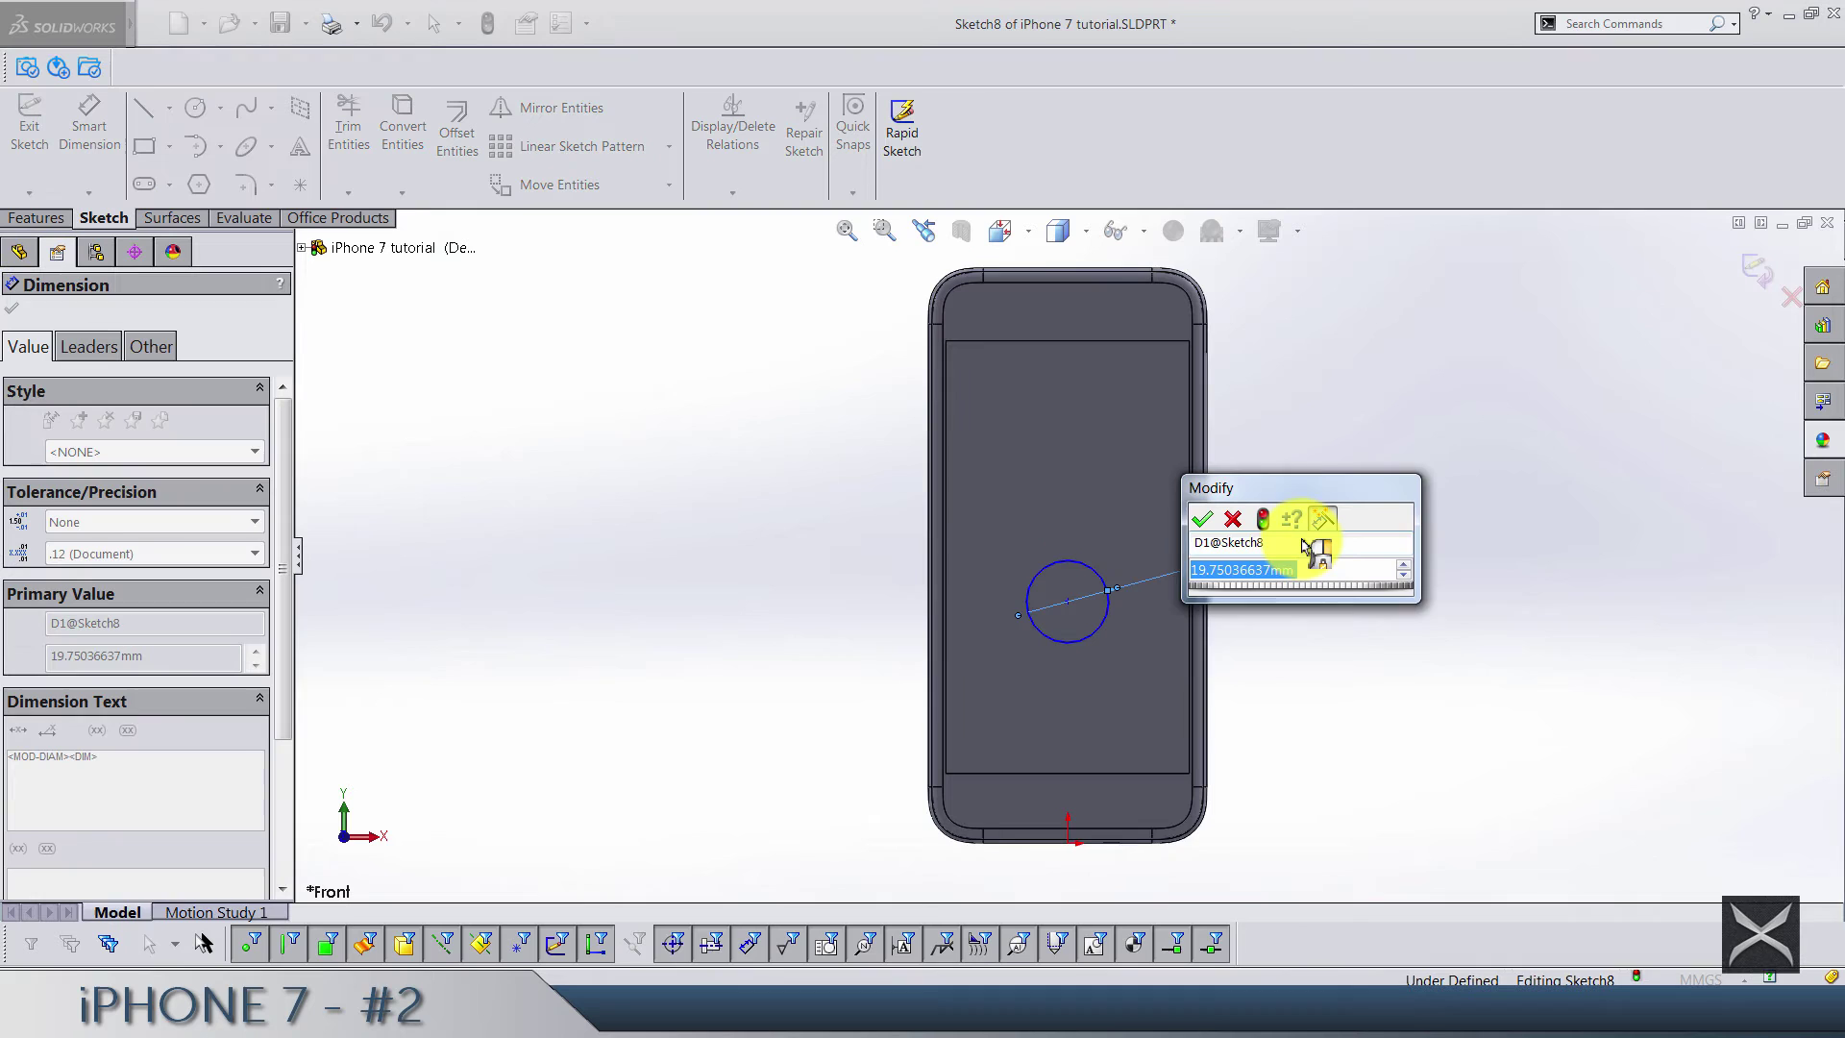
type("10.9")
key("Return")
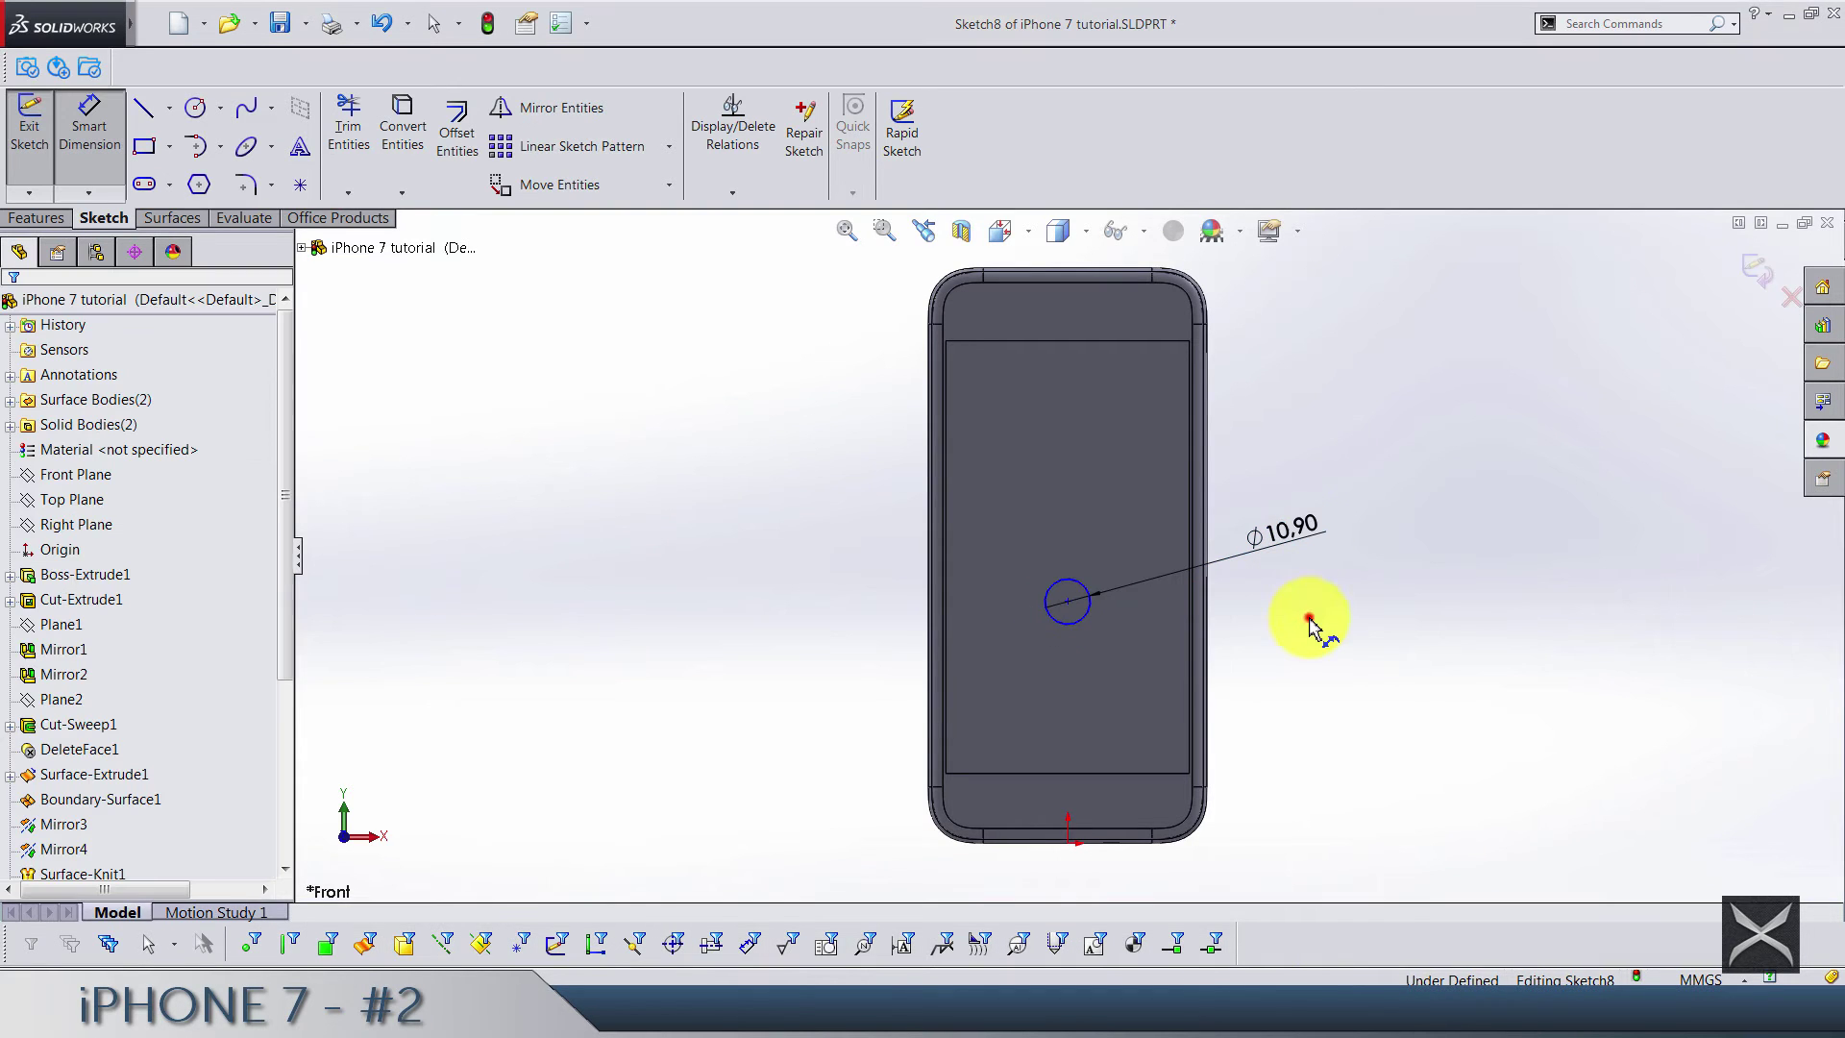
key("Escape")
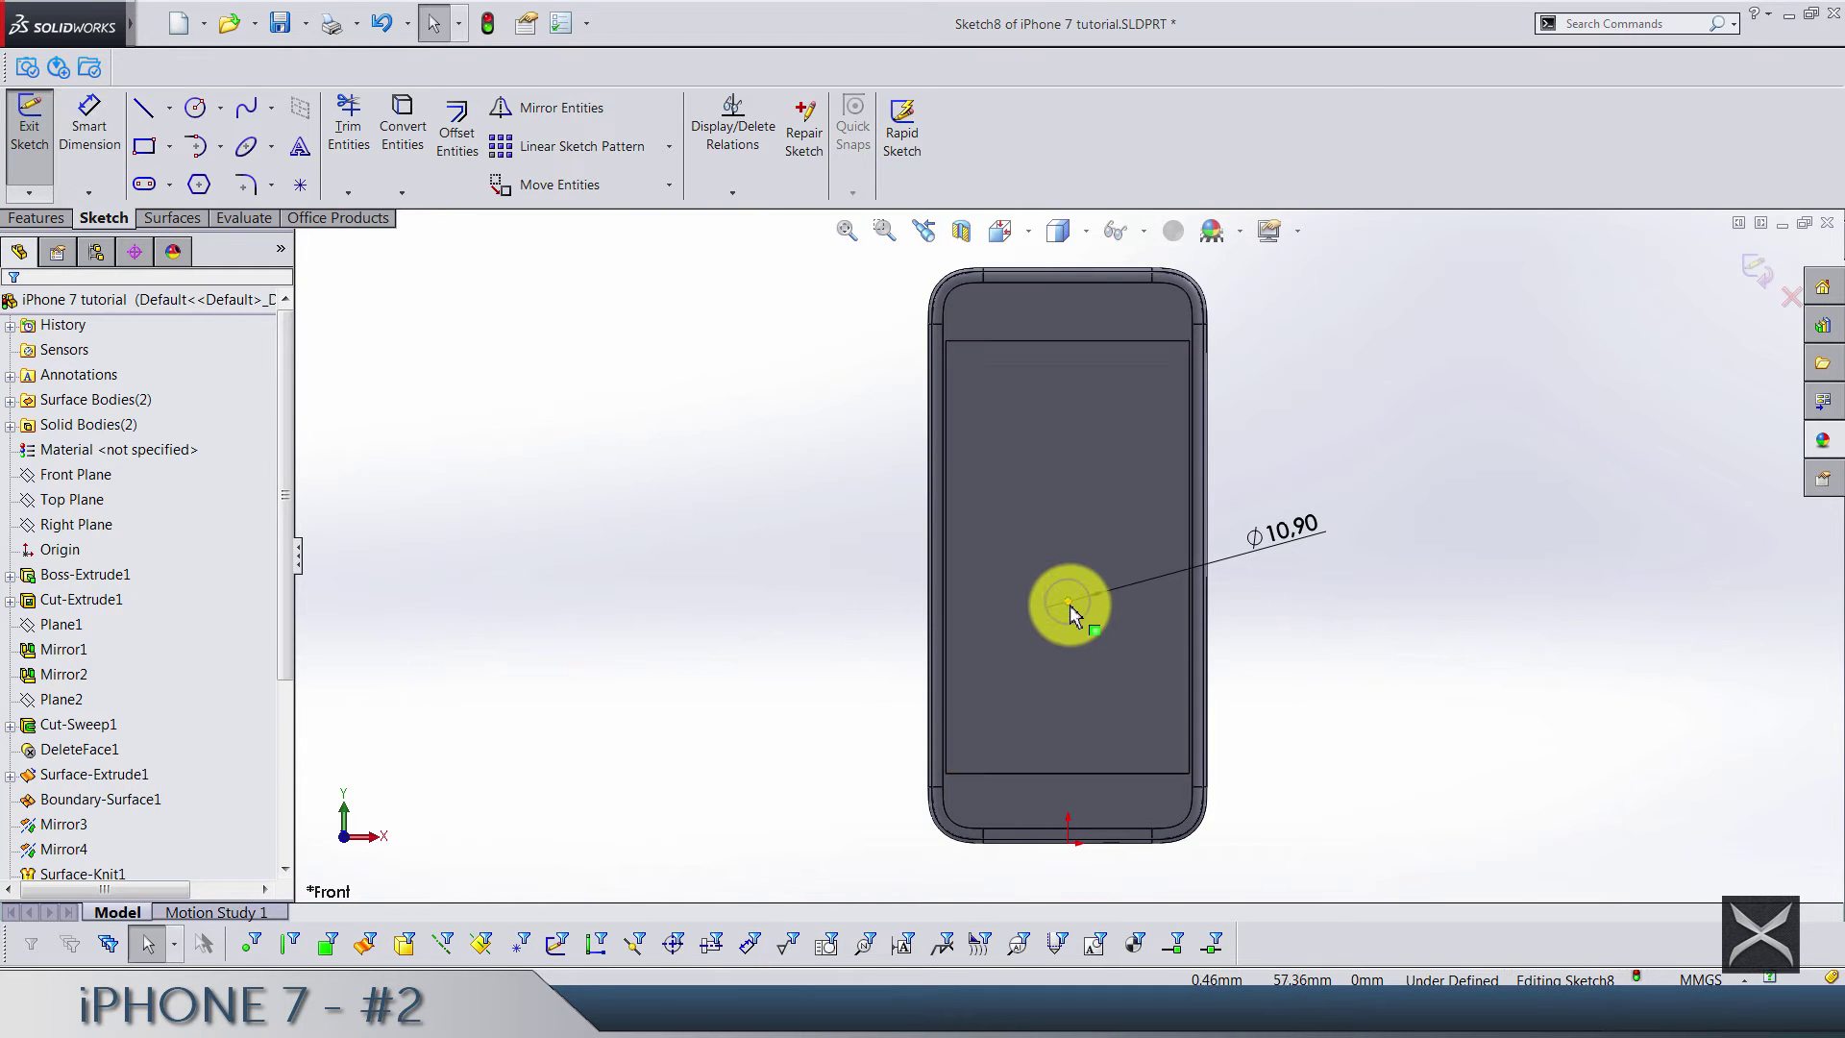
Add a vertical relation between the circle's center and the origin
left_click(1068, 601)
left_click(1069, 844, "ctrl")
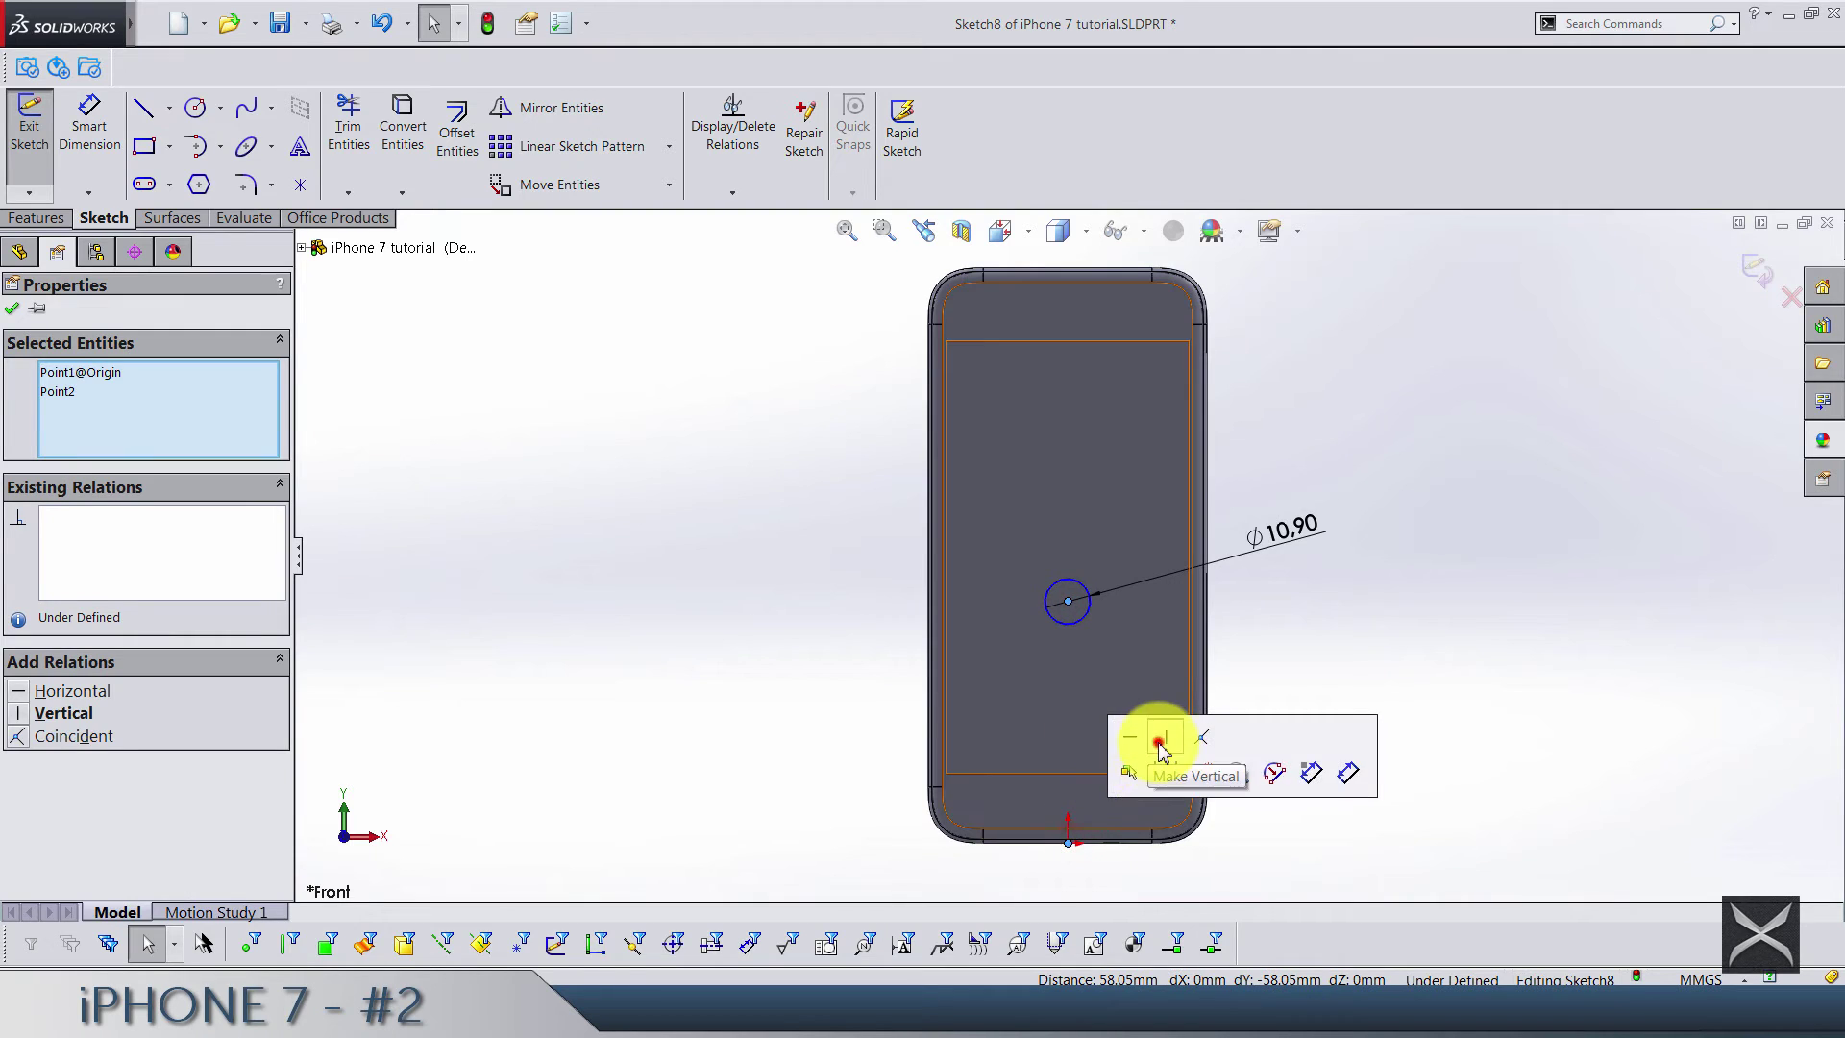
left_click(812, 635)
Dimension the circle's center 9.2 mm above the origin and finish the home button sketch
left_click(117, 173)
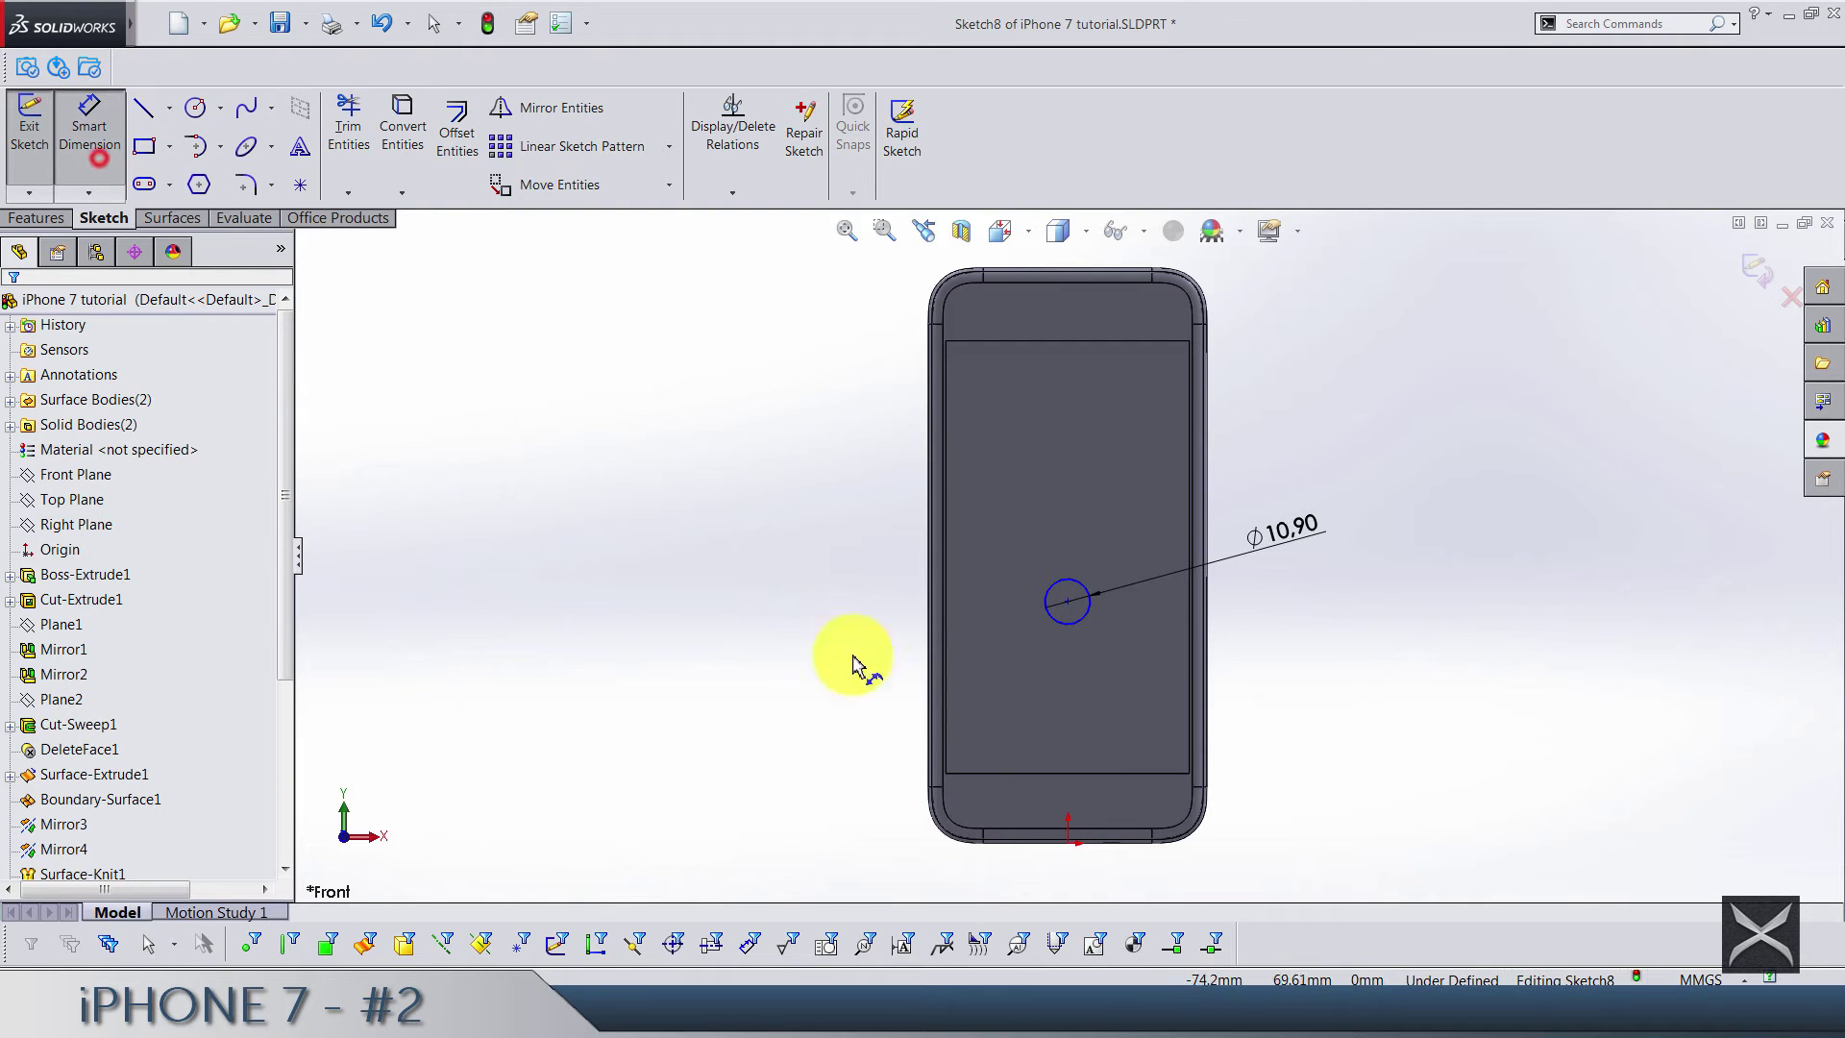
left_click(1068, 845)
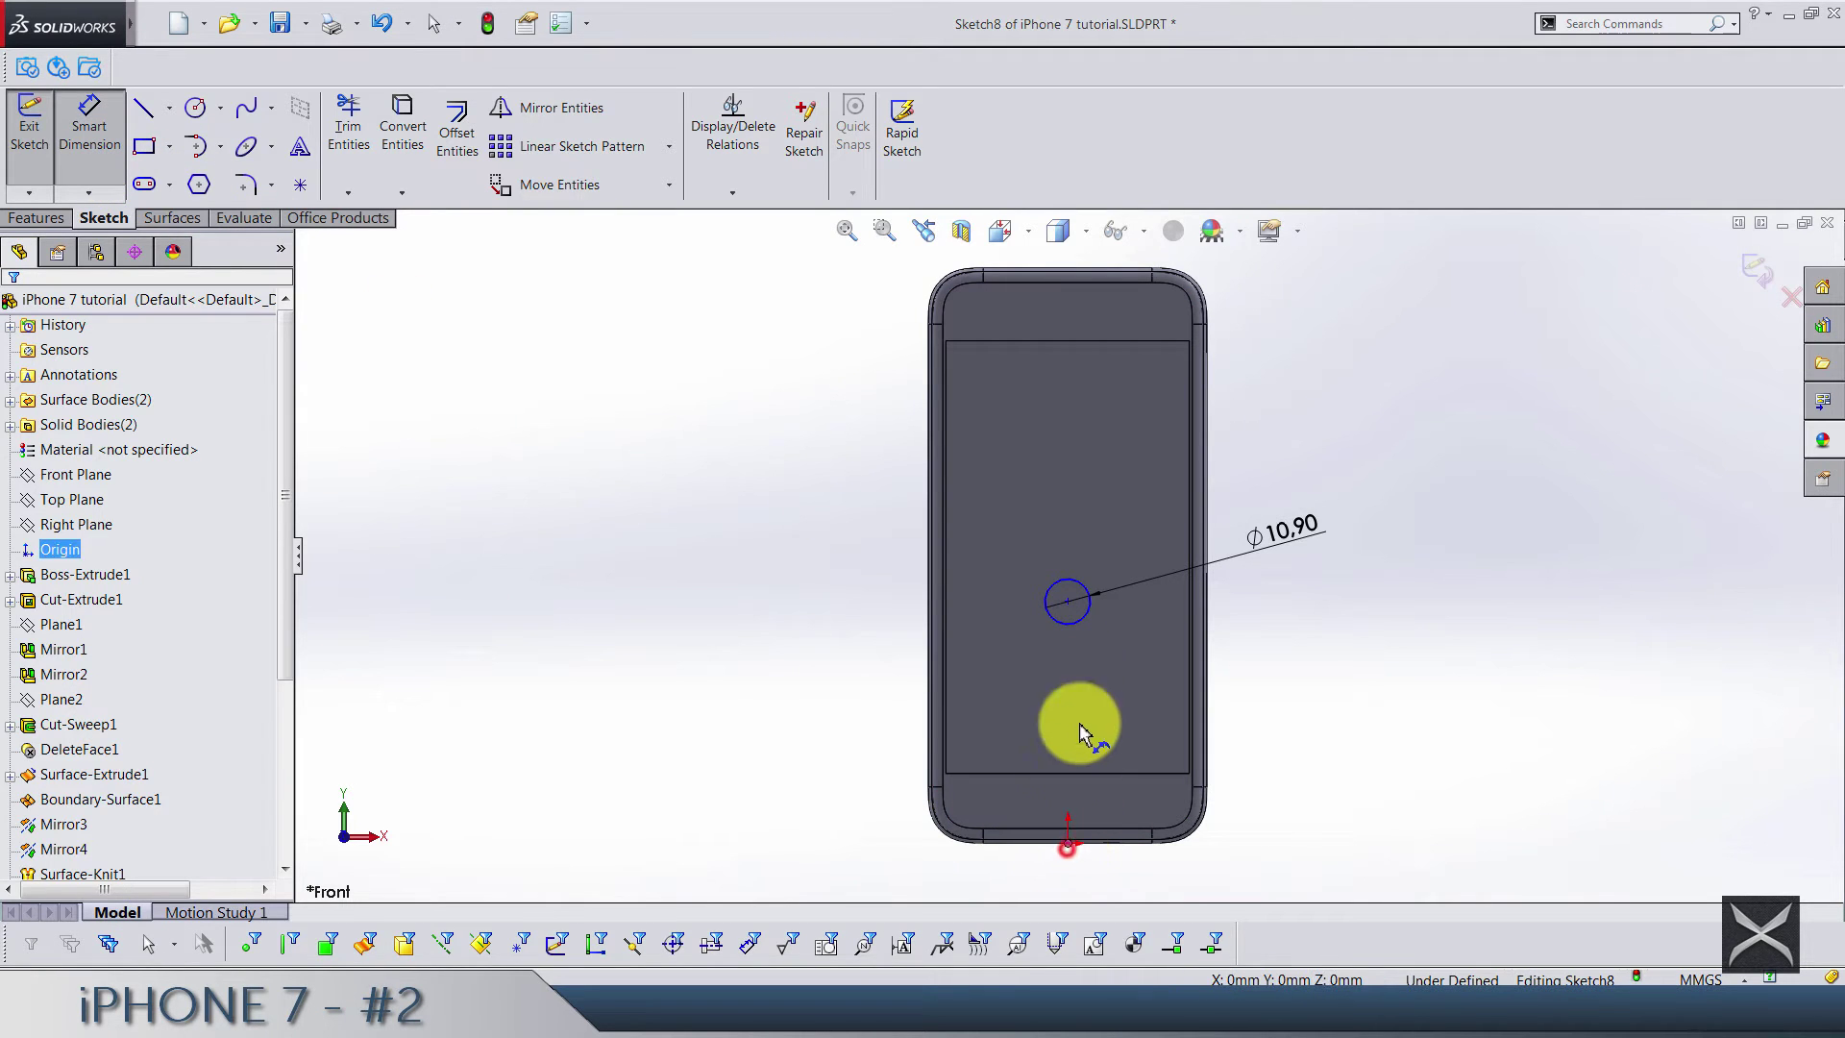
left_click(1080, 626)
left_click(1357, 721)
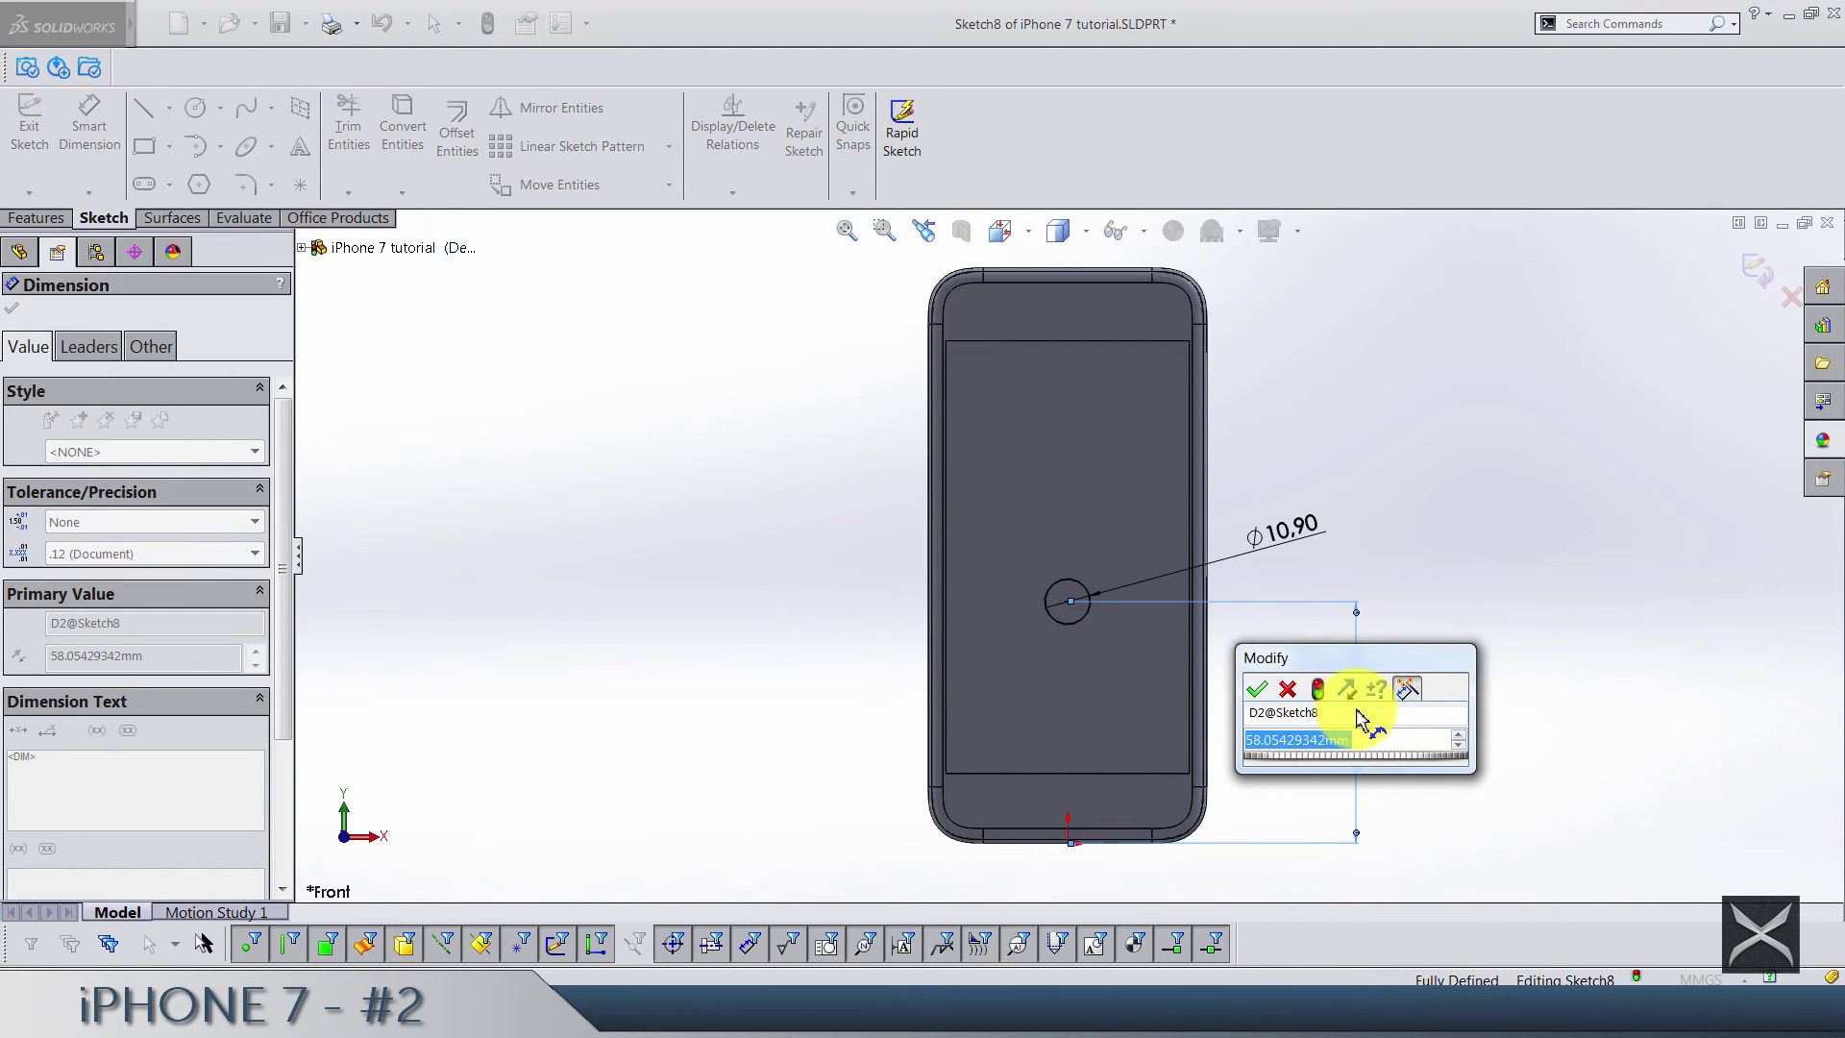
type("9.2")
key("Return")
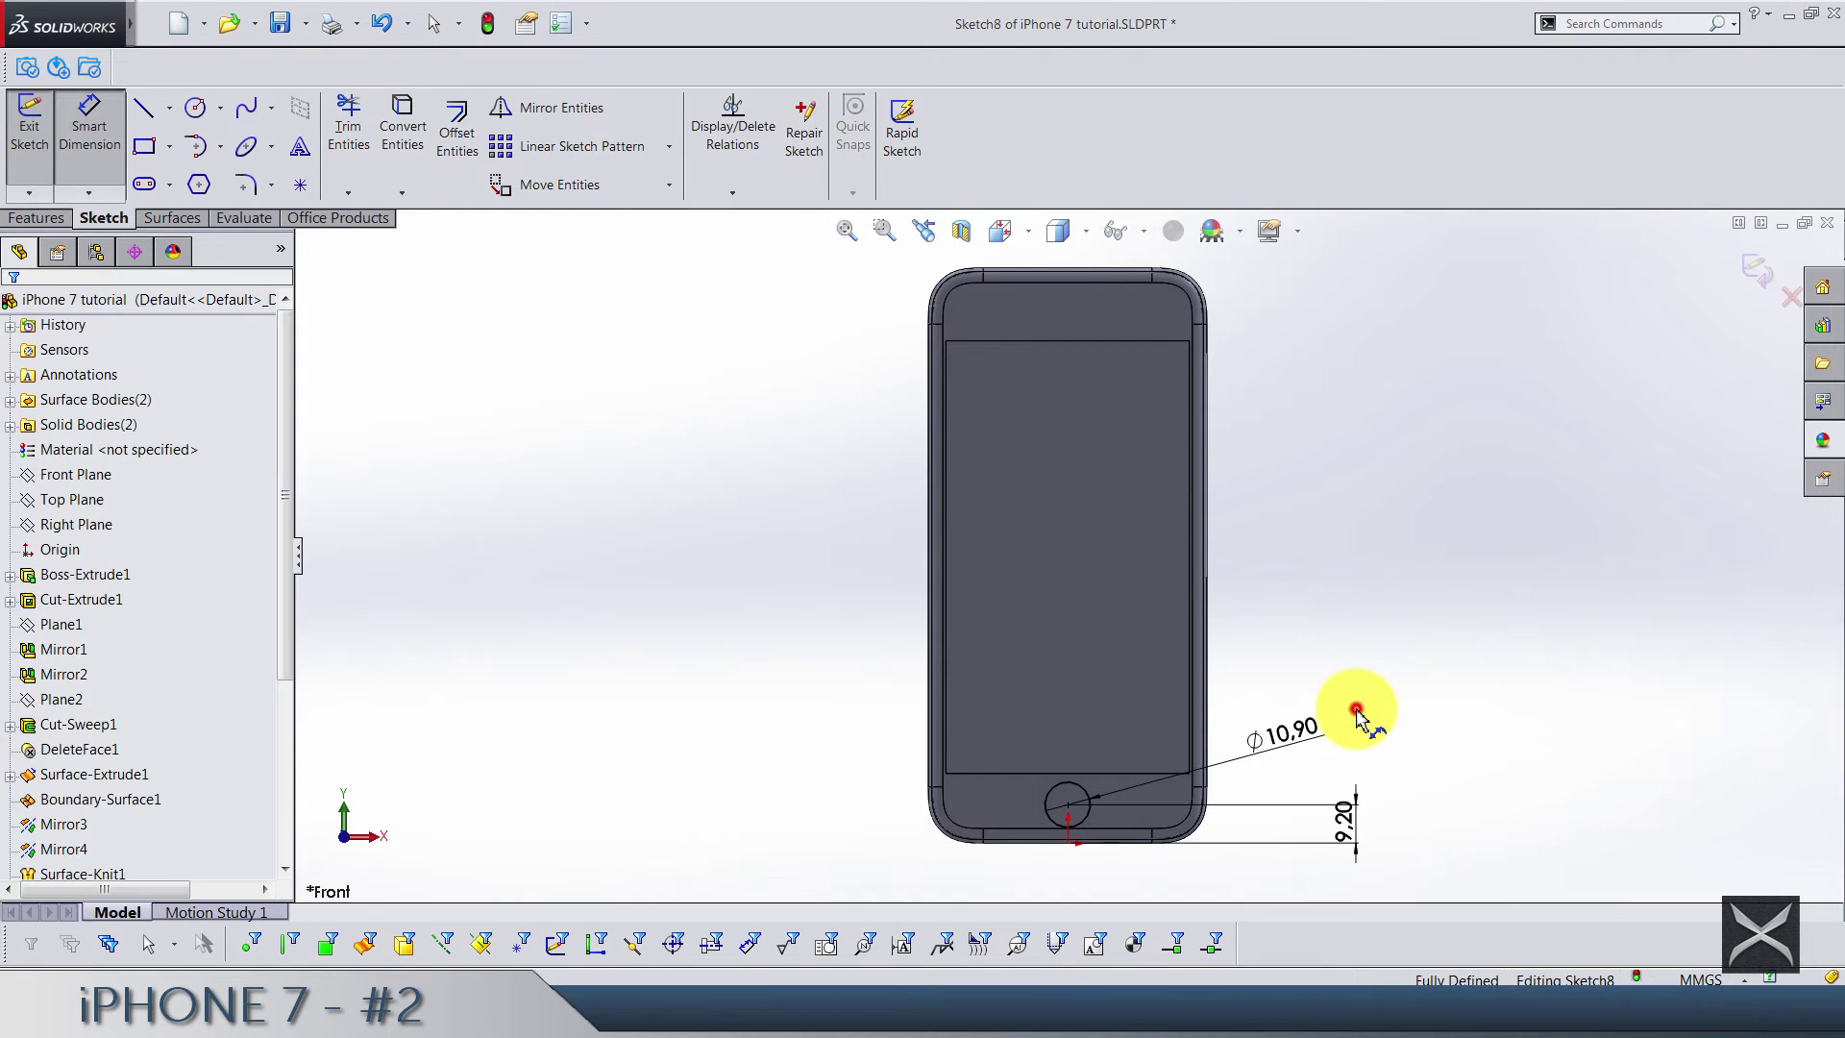
left_click(1751, 279)
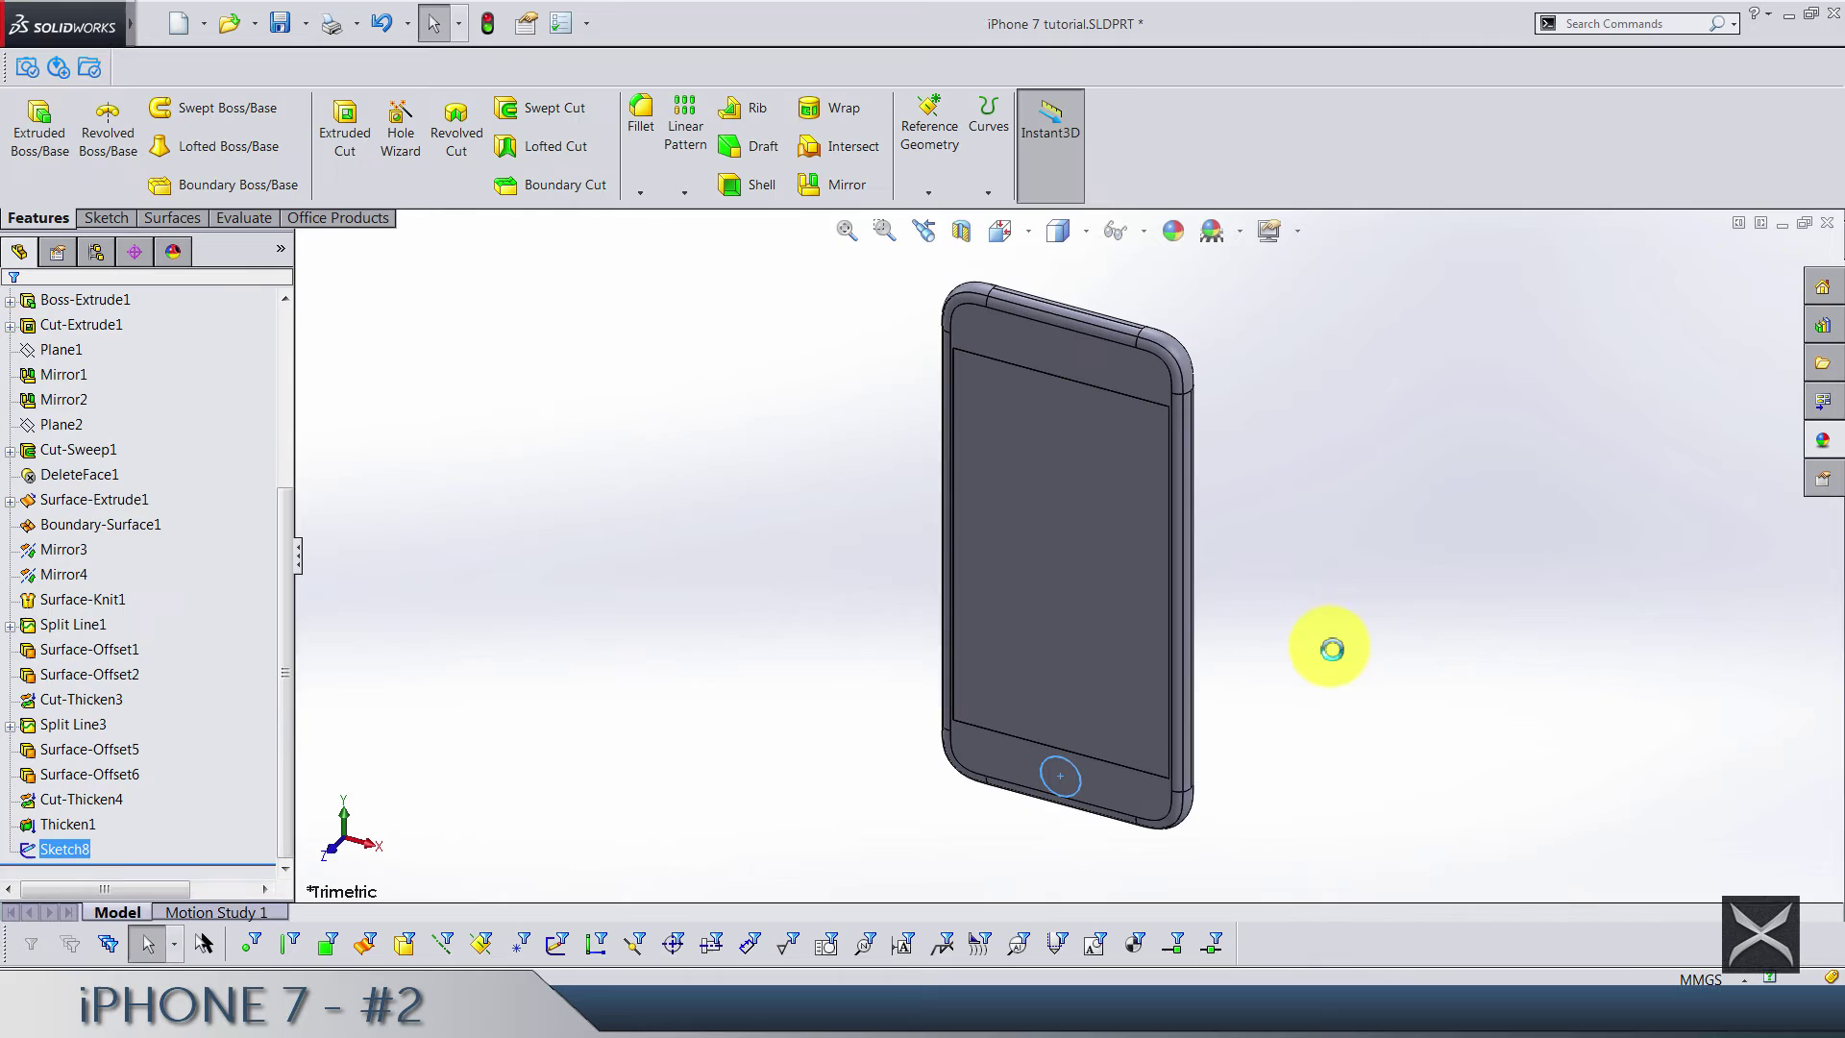
left_click(1329, 648)
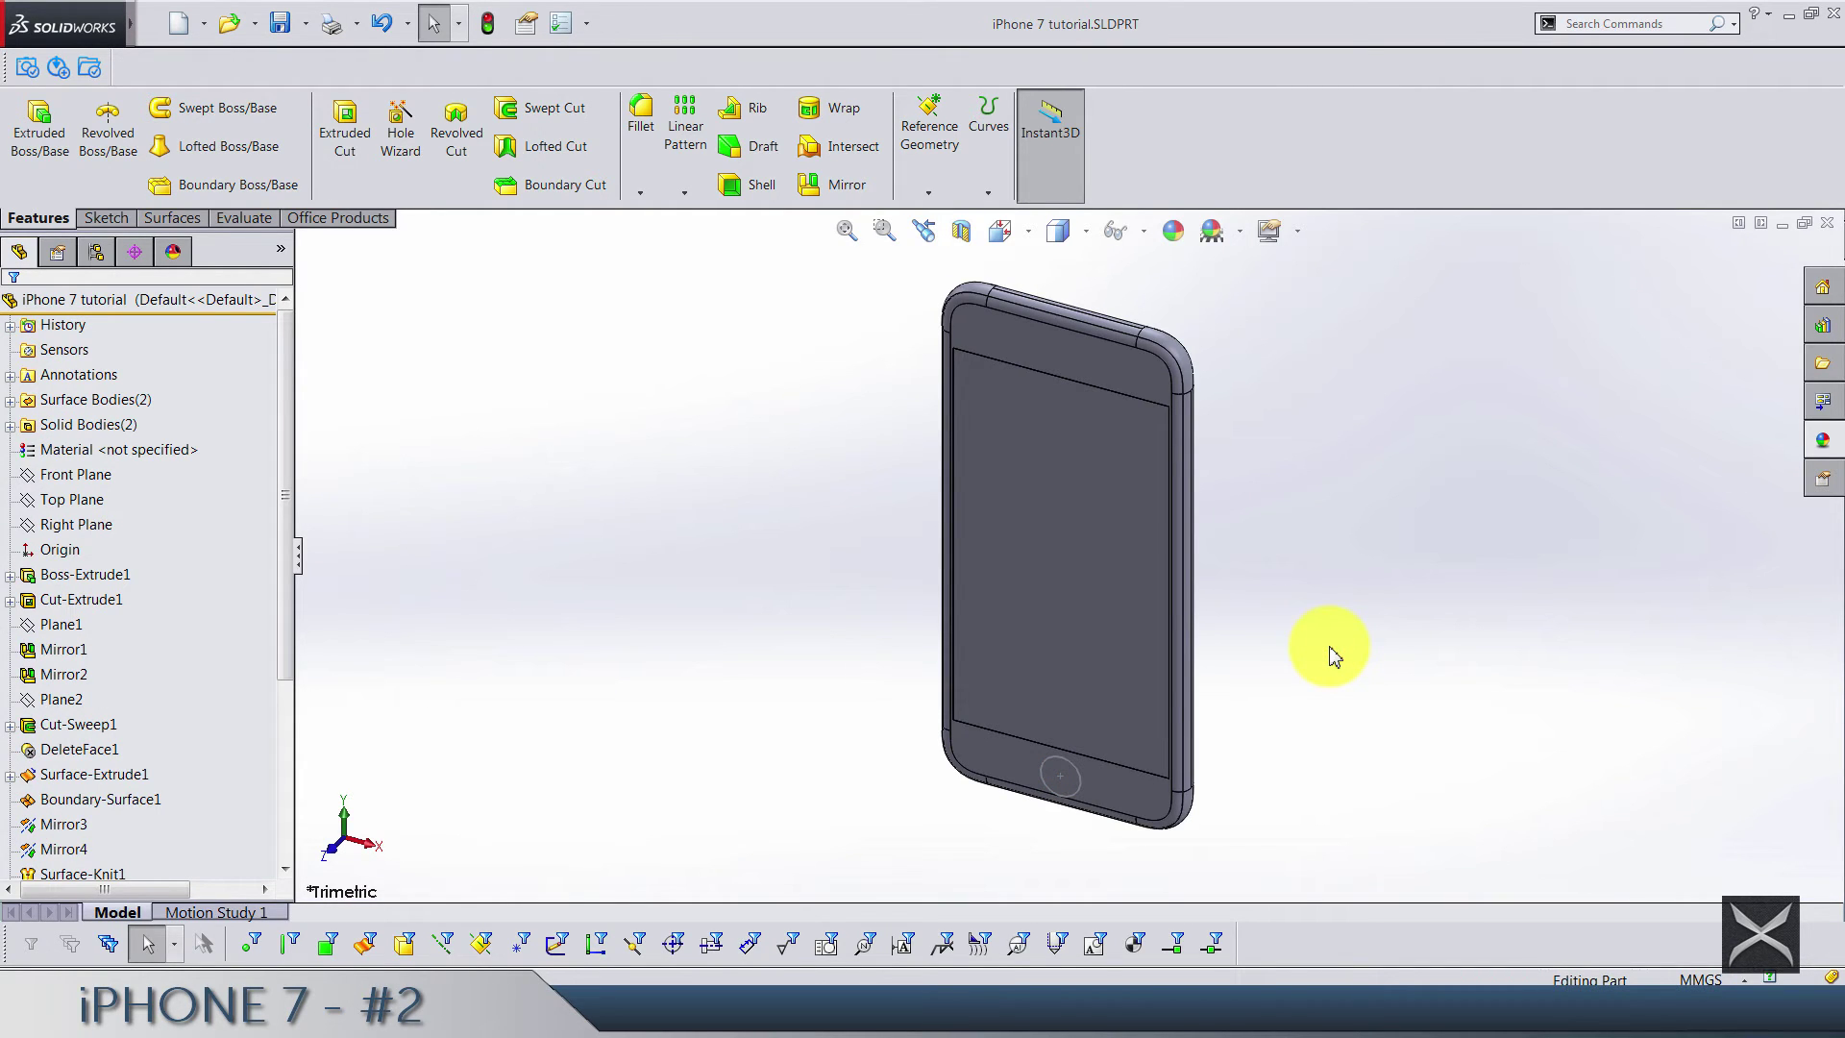
Sketch a vertical line about 260 mm long behind the phone on the Right Plane
left_click(100, 525)
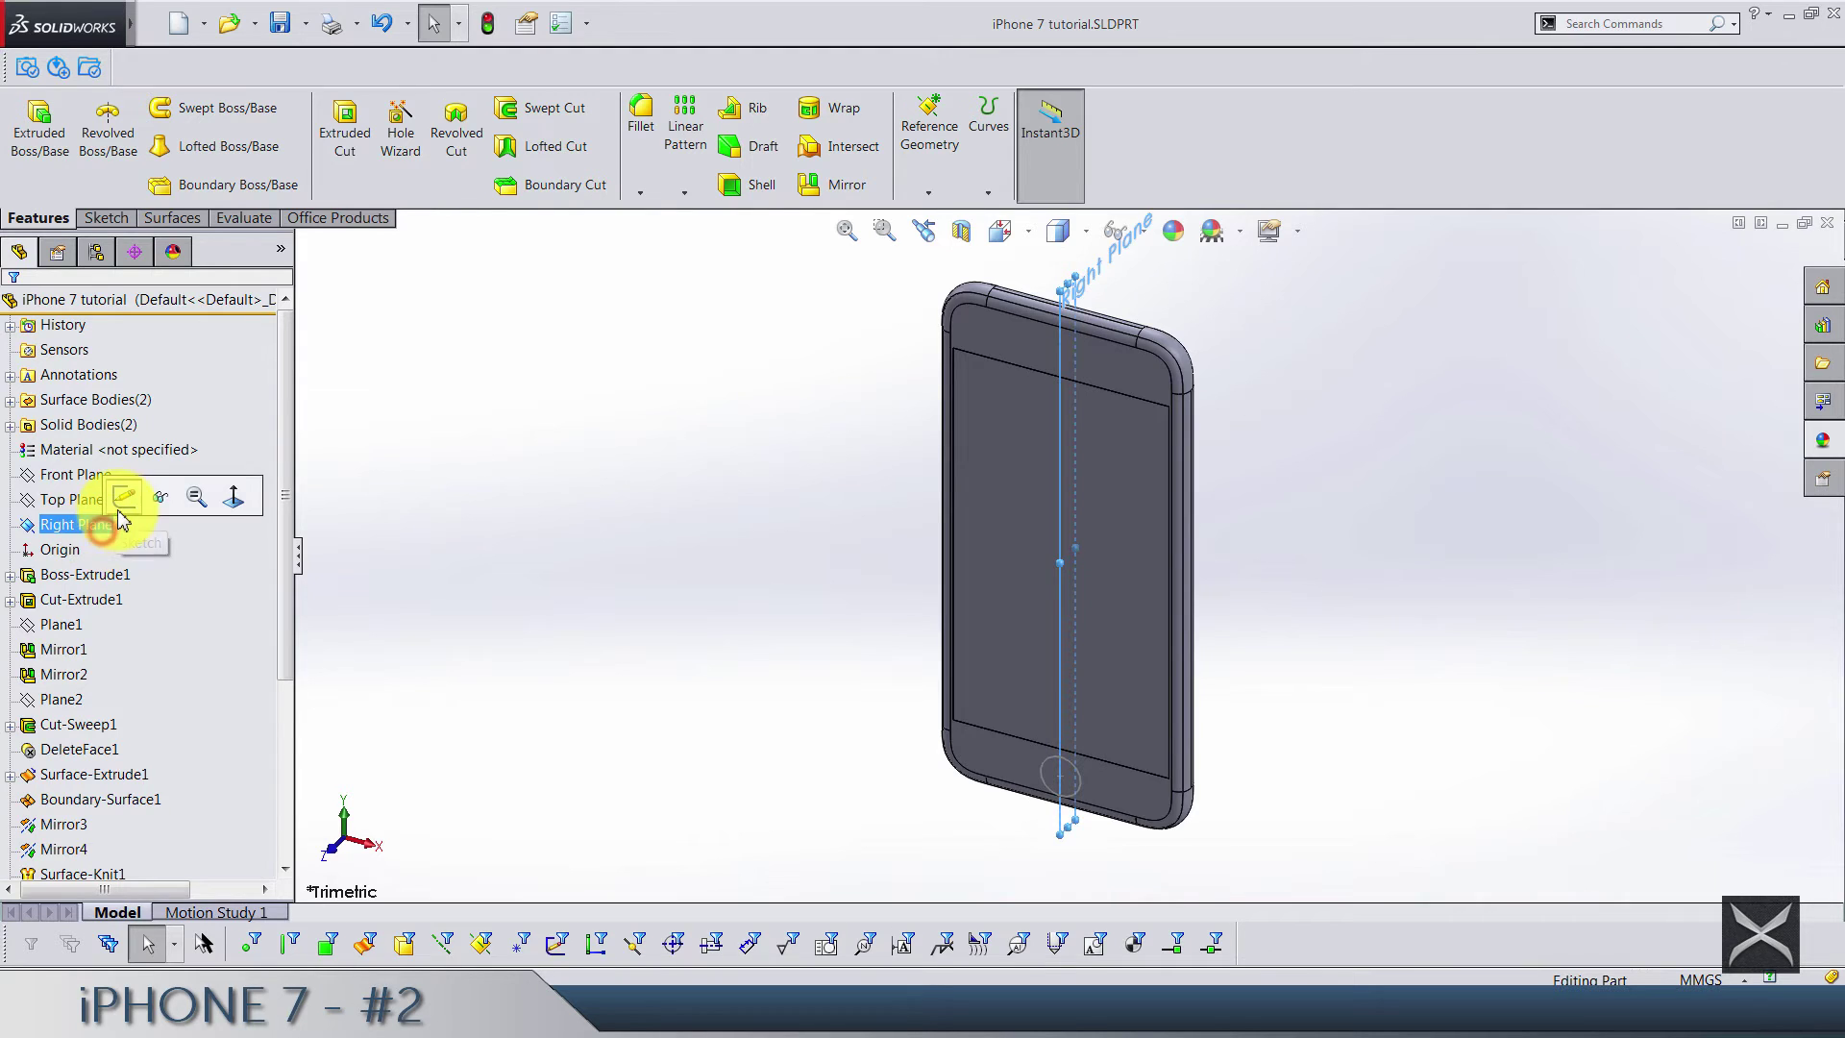
left_click(121, 499)
left_click(105, 217)
left_click(143, 108)
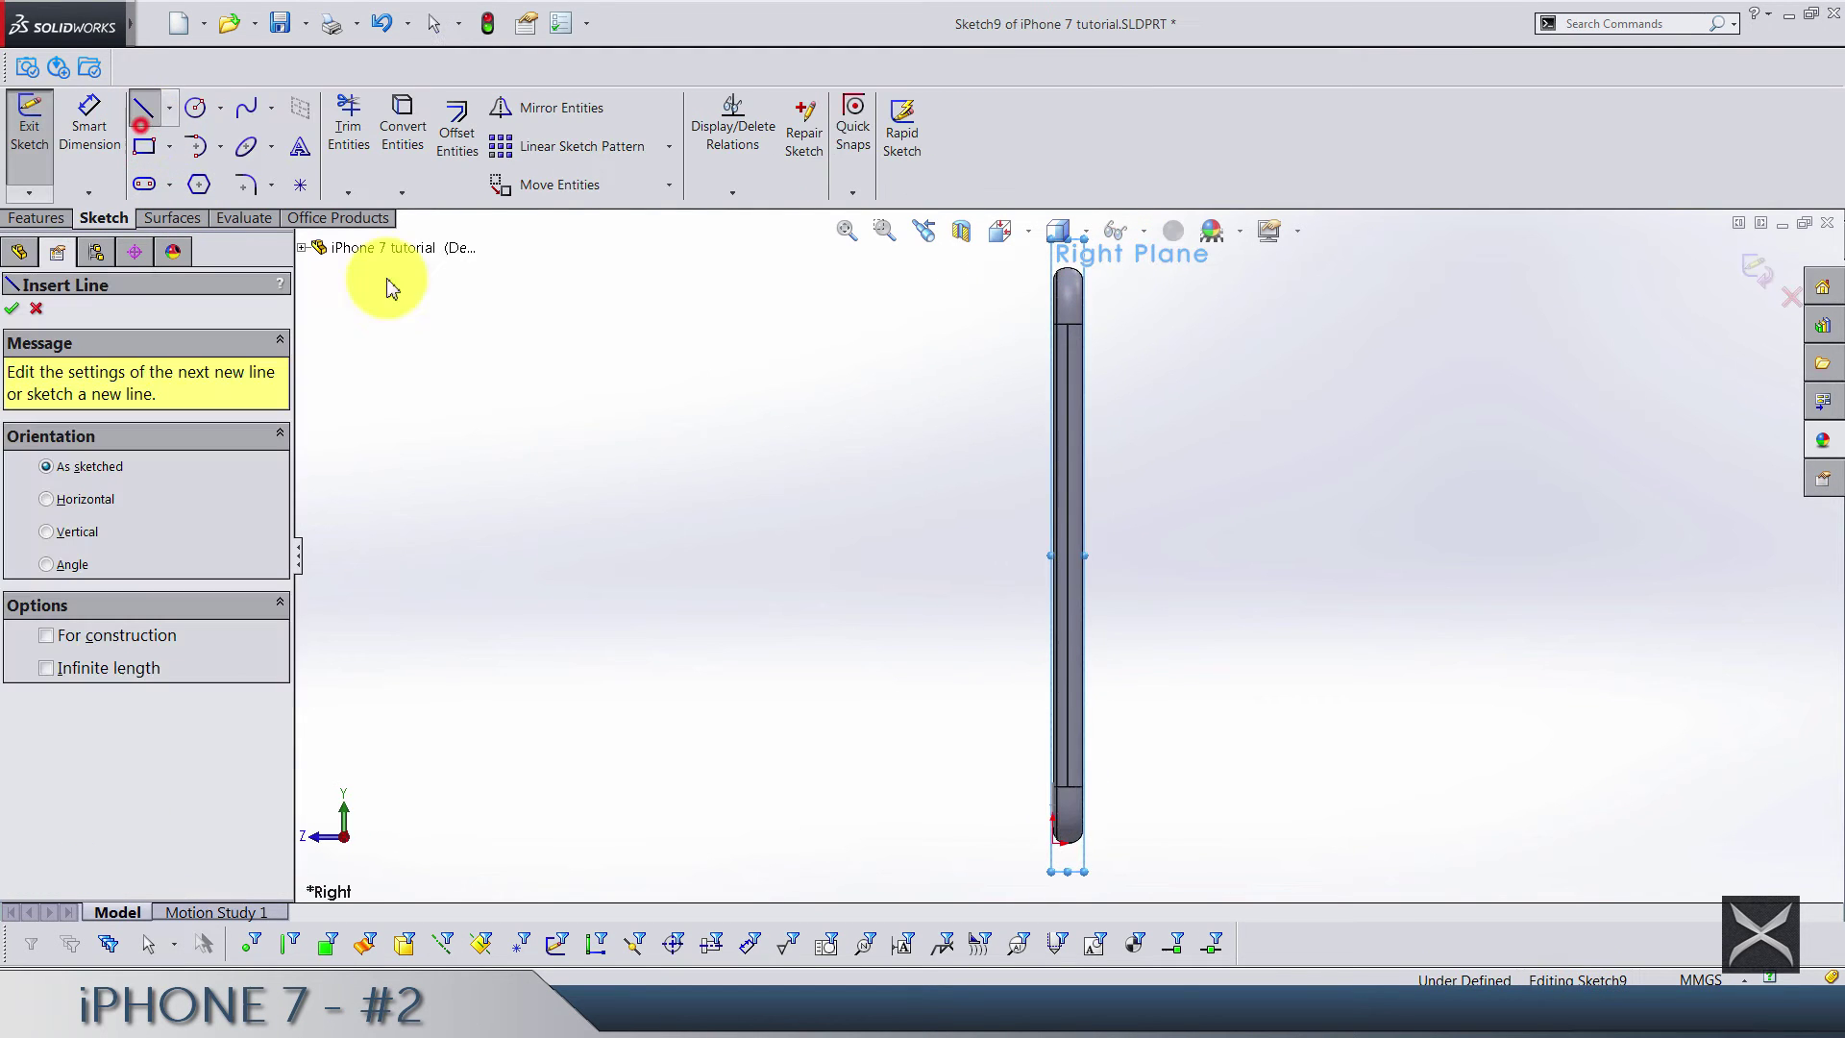
left_click_drag(1232, 290, 1232, 812)
key("Escape")
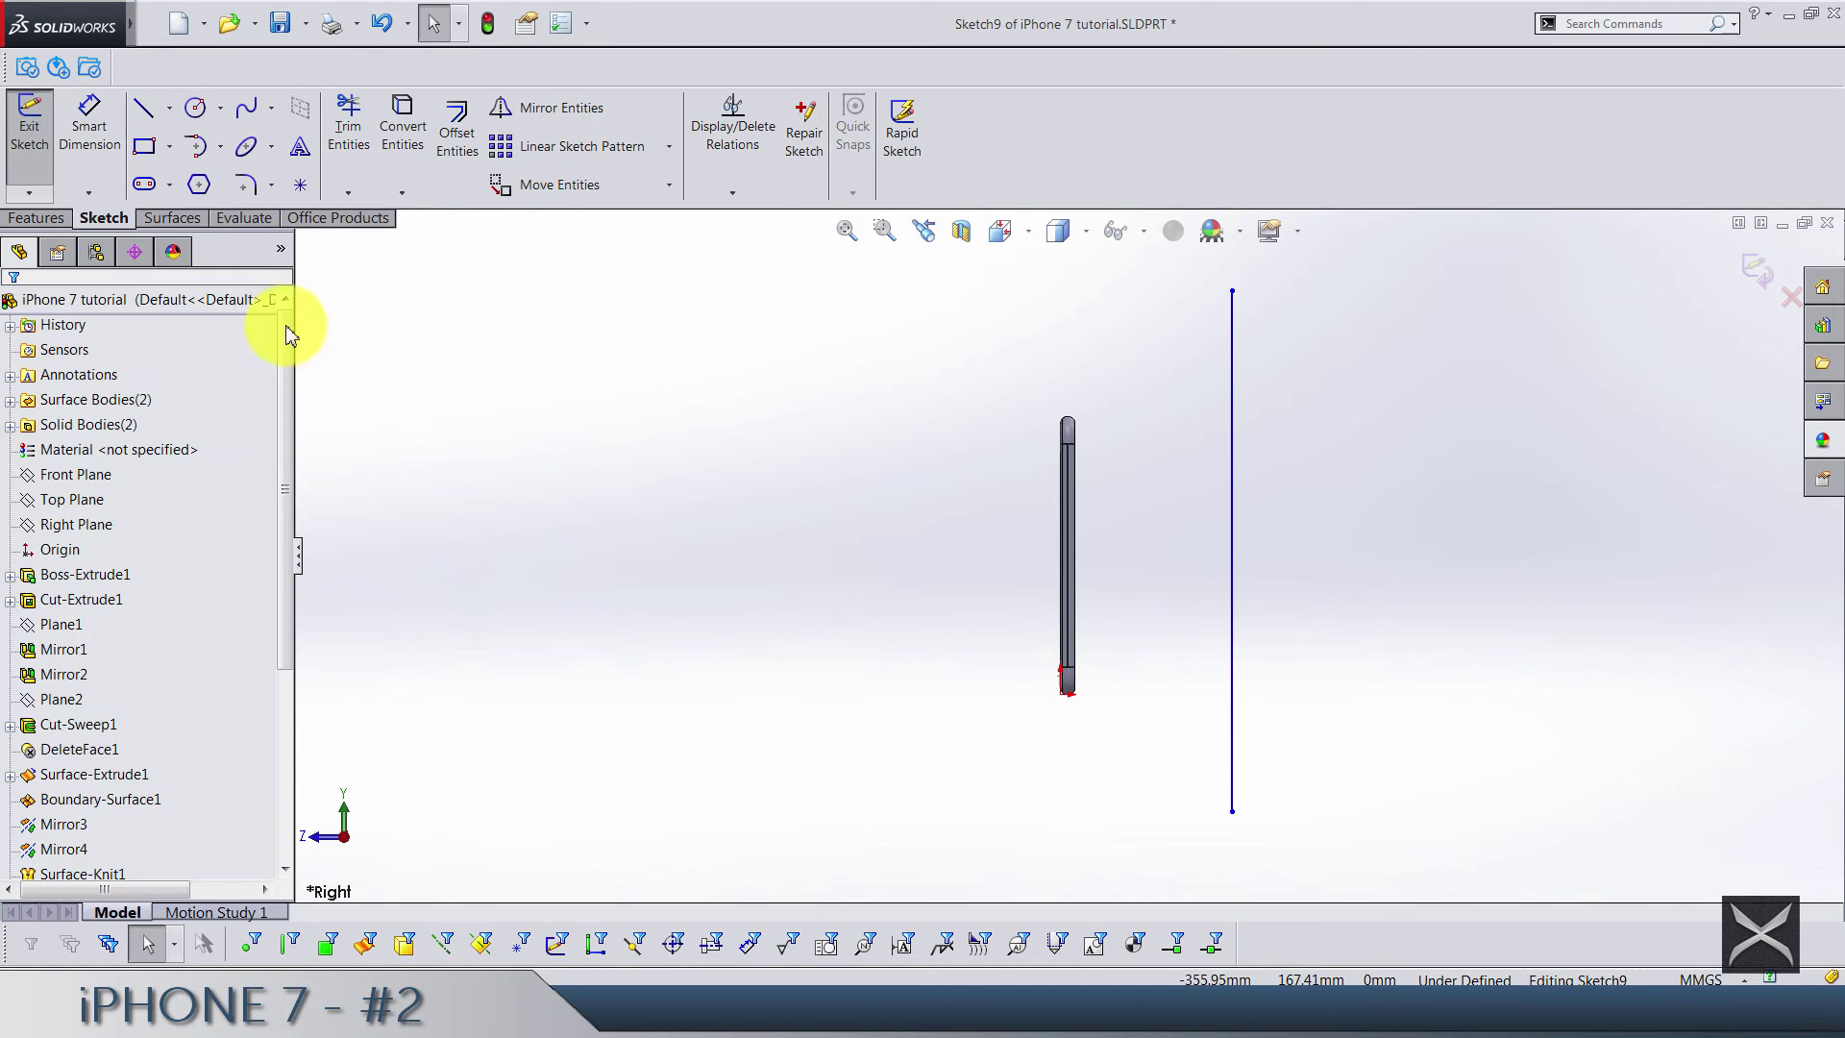
Show the hidden Surface-Offset1 surface body as a reference for dimensioning the line
left_click(92, 144)
scroll(1054, 396, "down", 10)
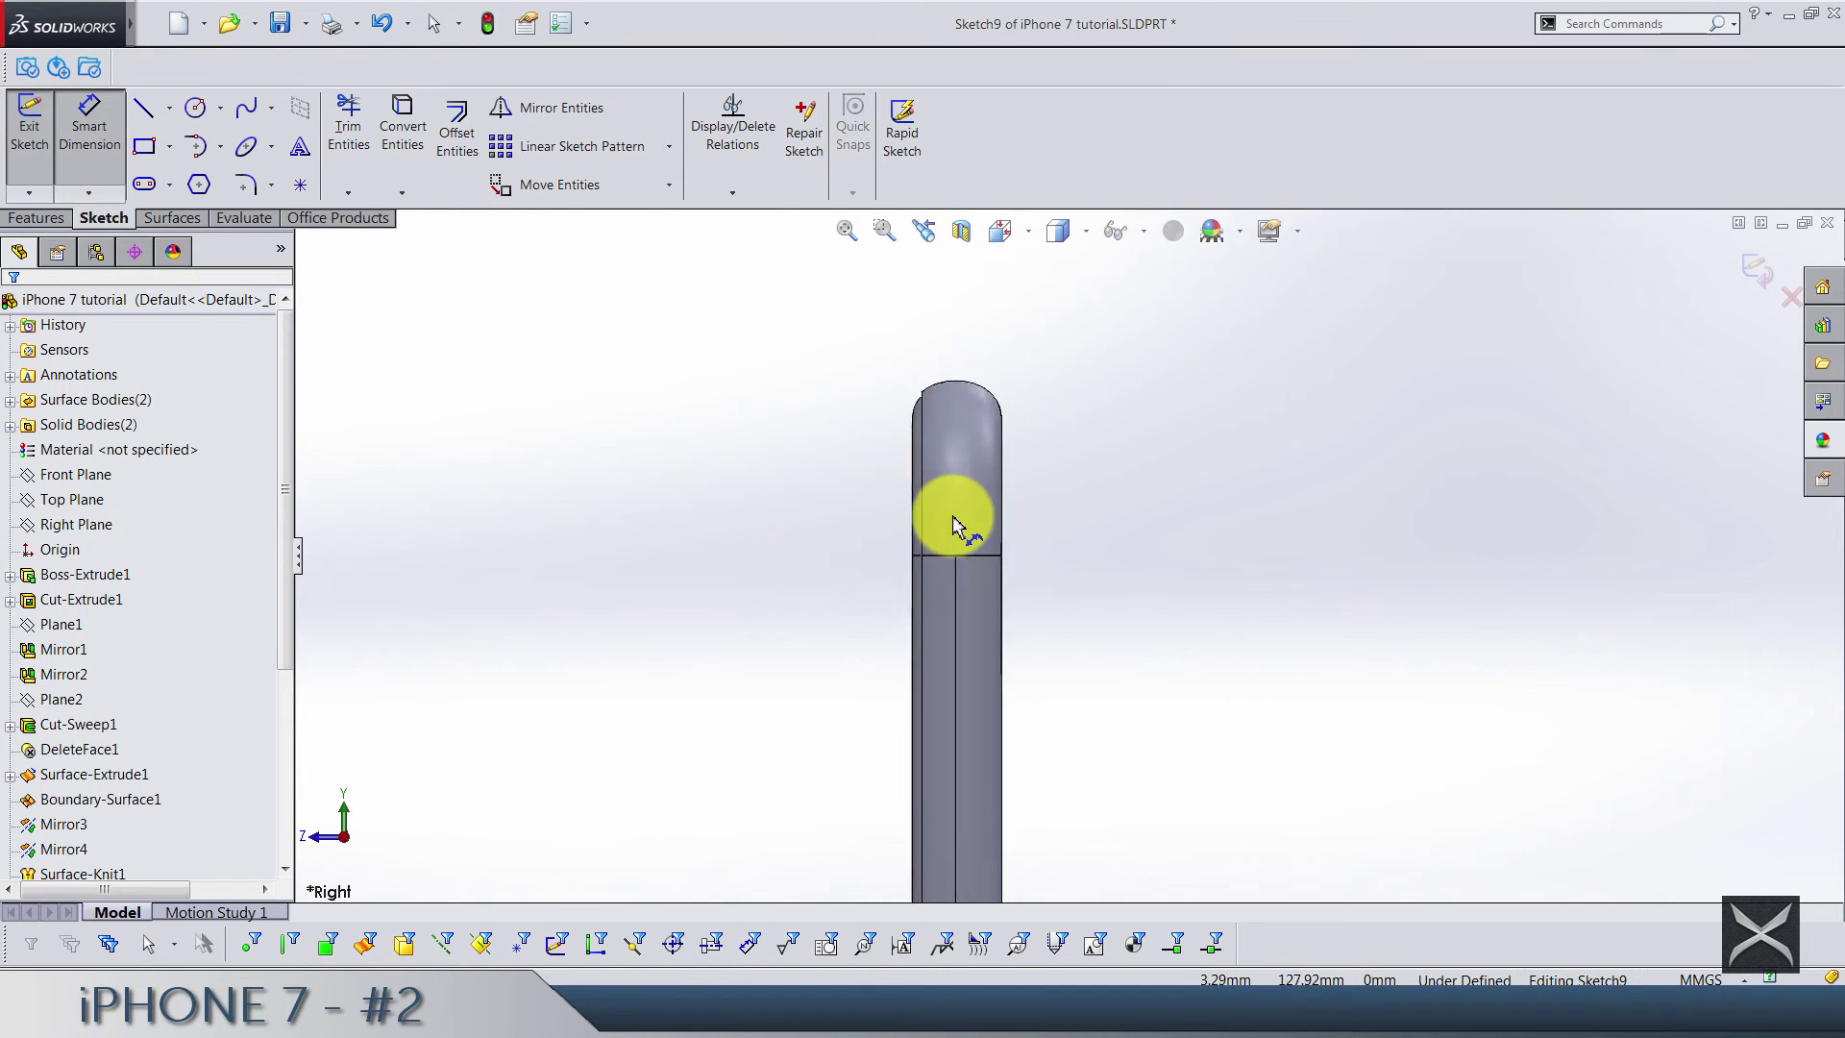
scroll(937, 496, "up", 1)
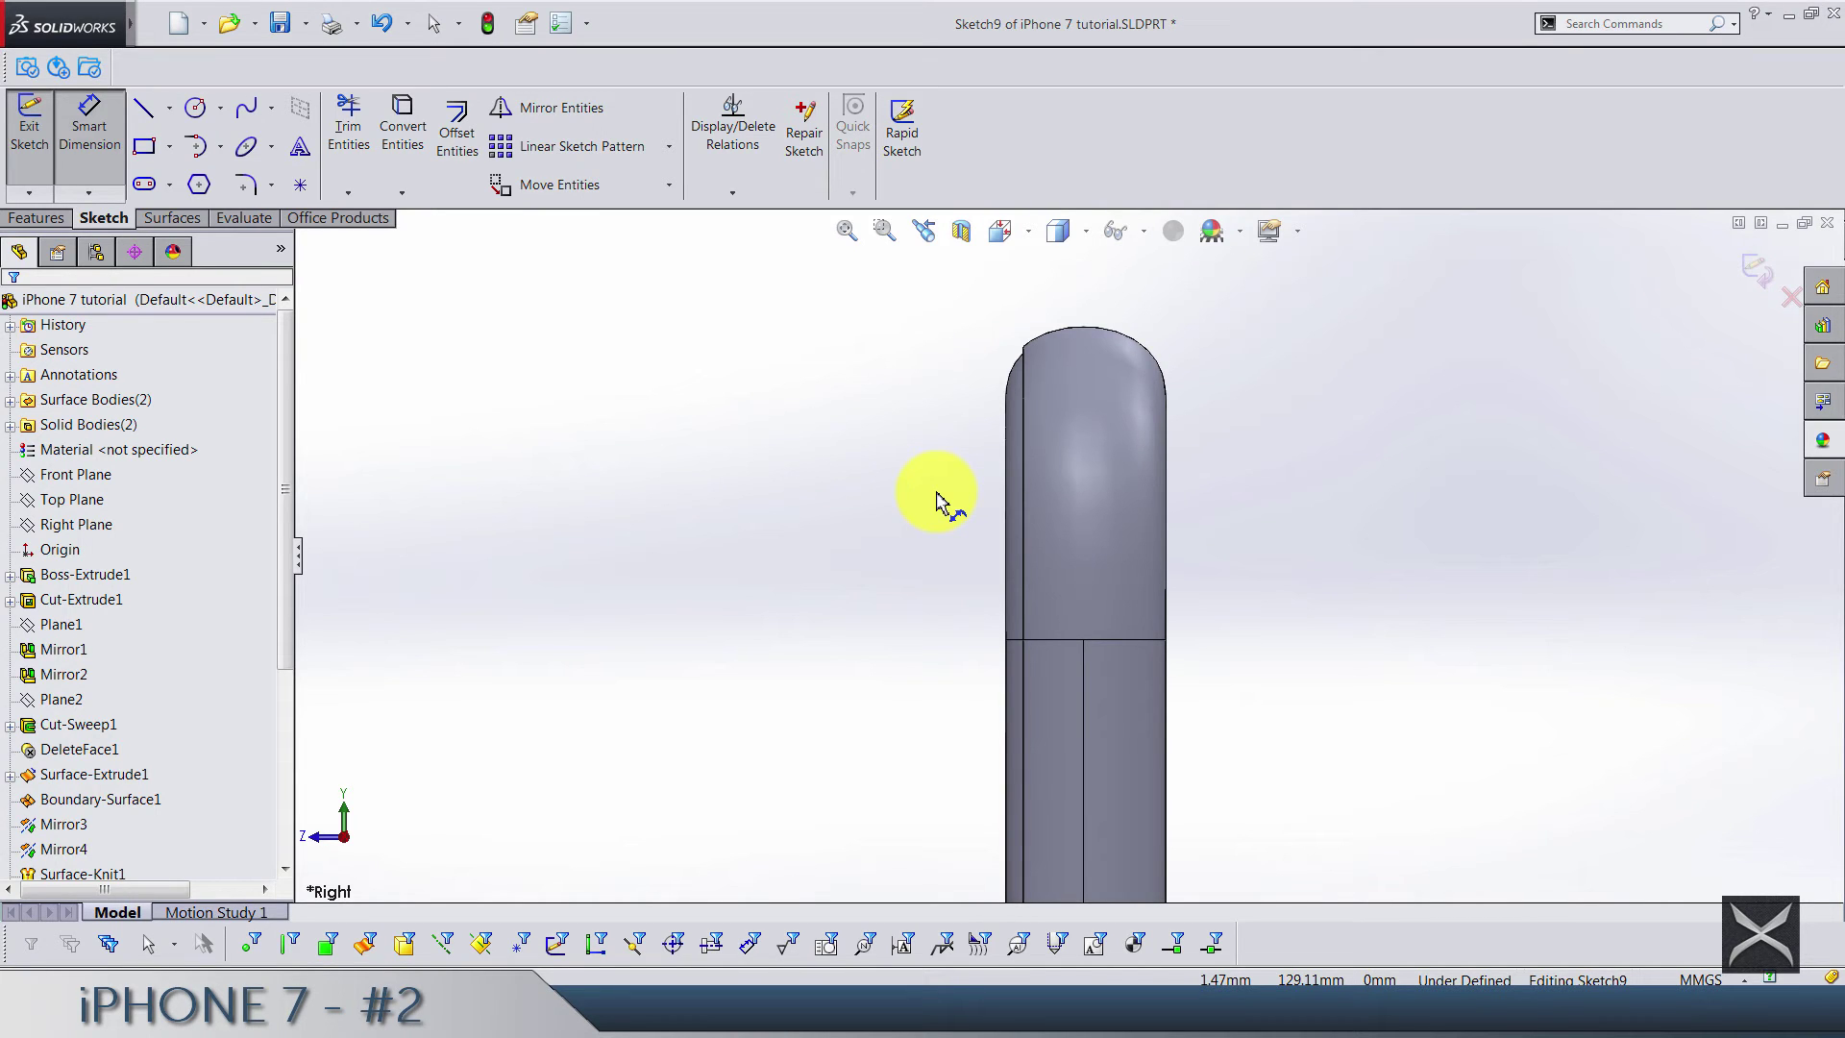
left_click(11, 399)
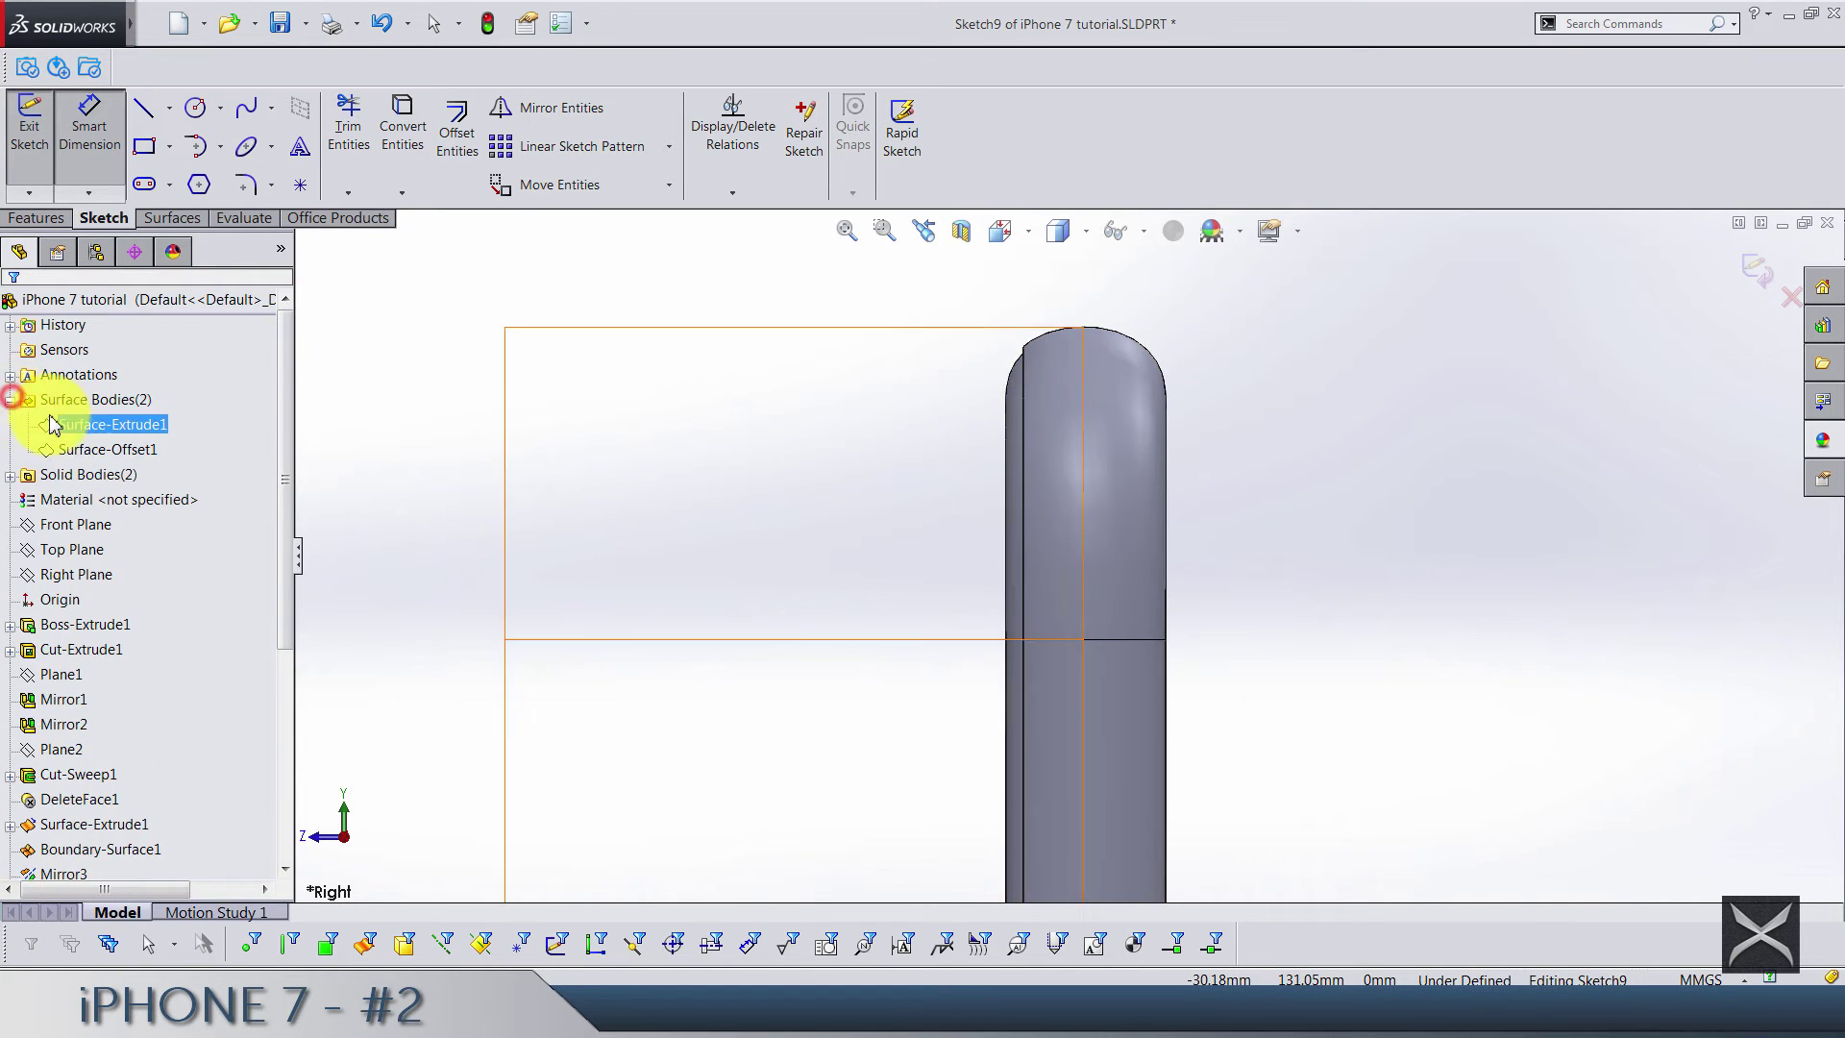
left_click(78, 449)
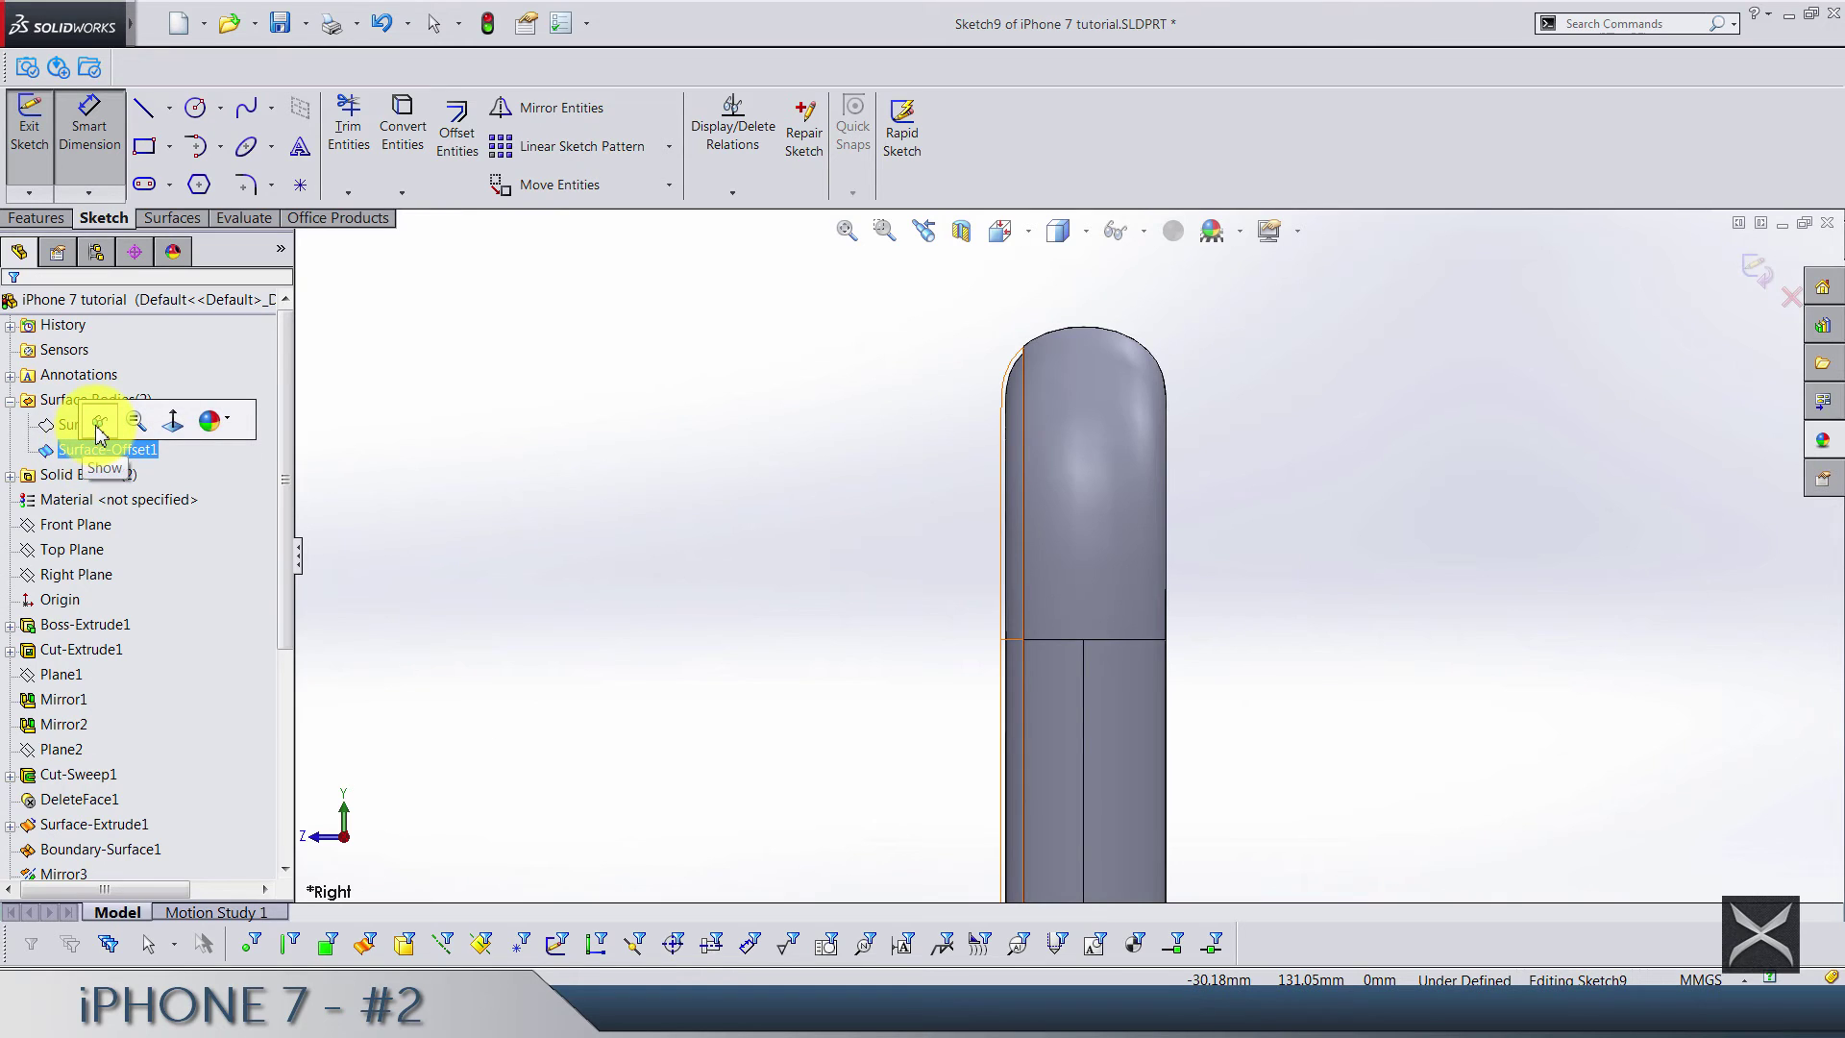
left_click(100, 424)
left_click(474, 461)
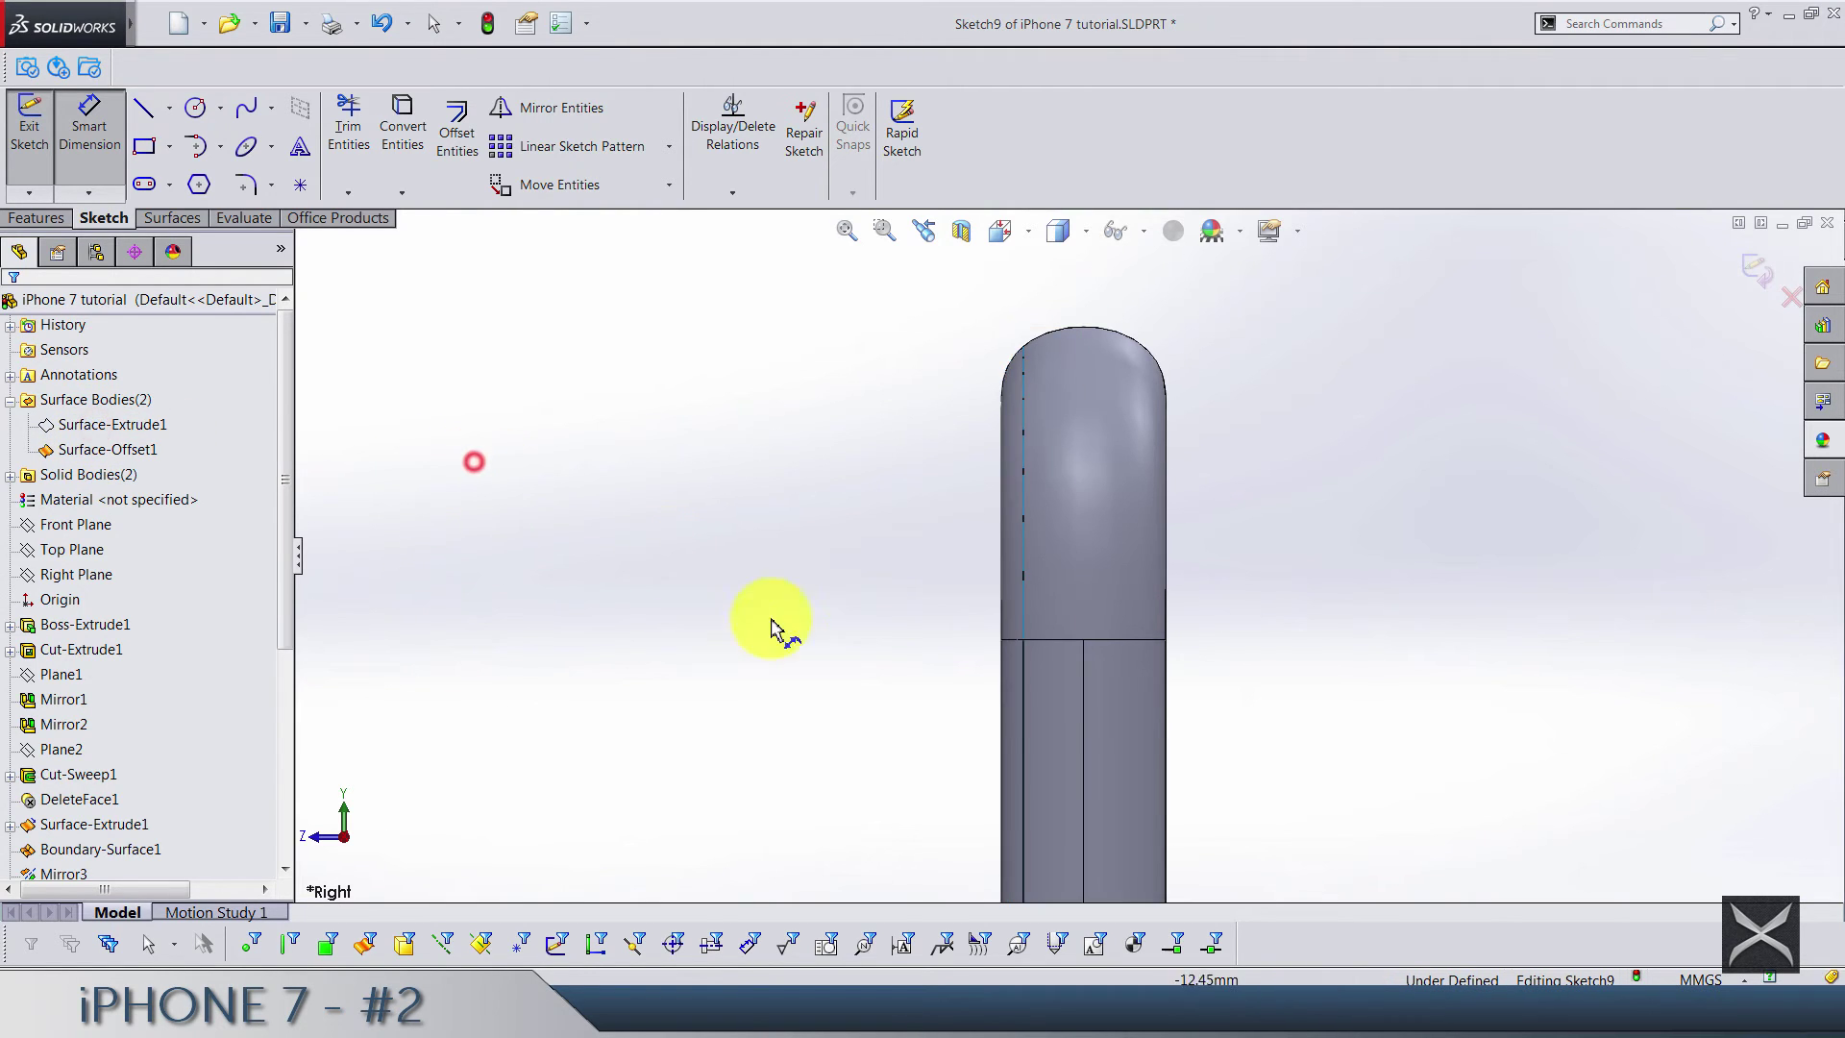
Dimension the vertical line 0.92 mm from the front edge of Surface-Offset1
scroll(978, 699, "down", 5)
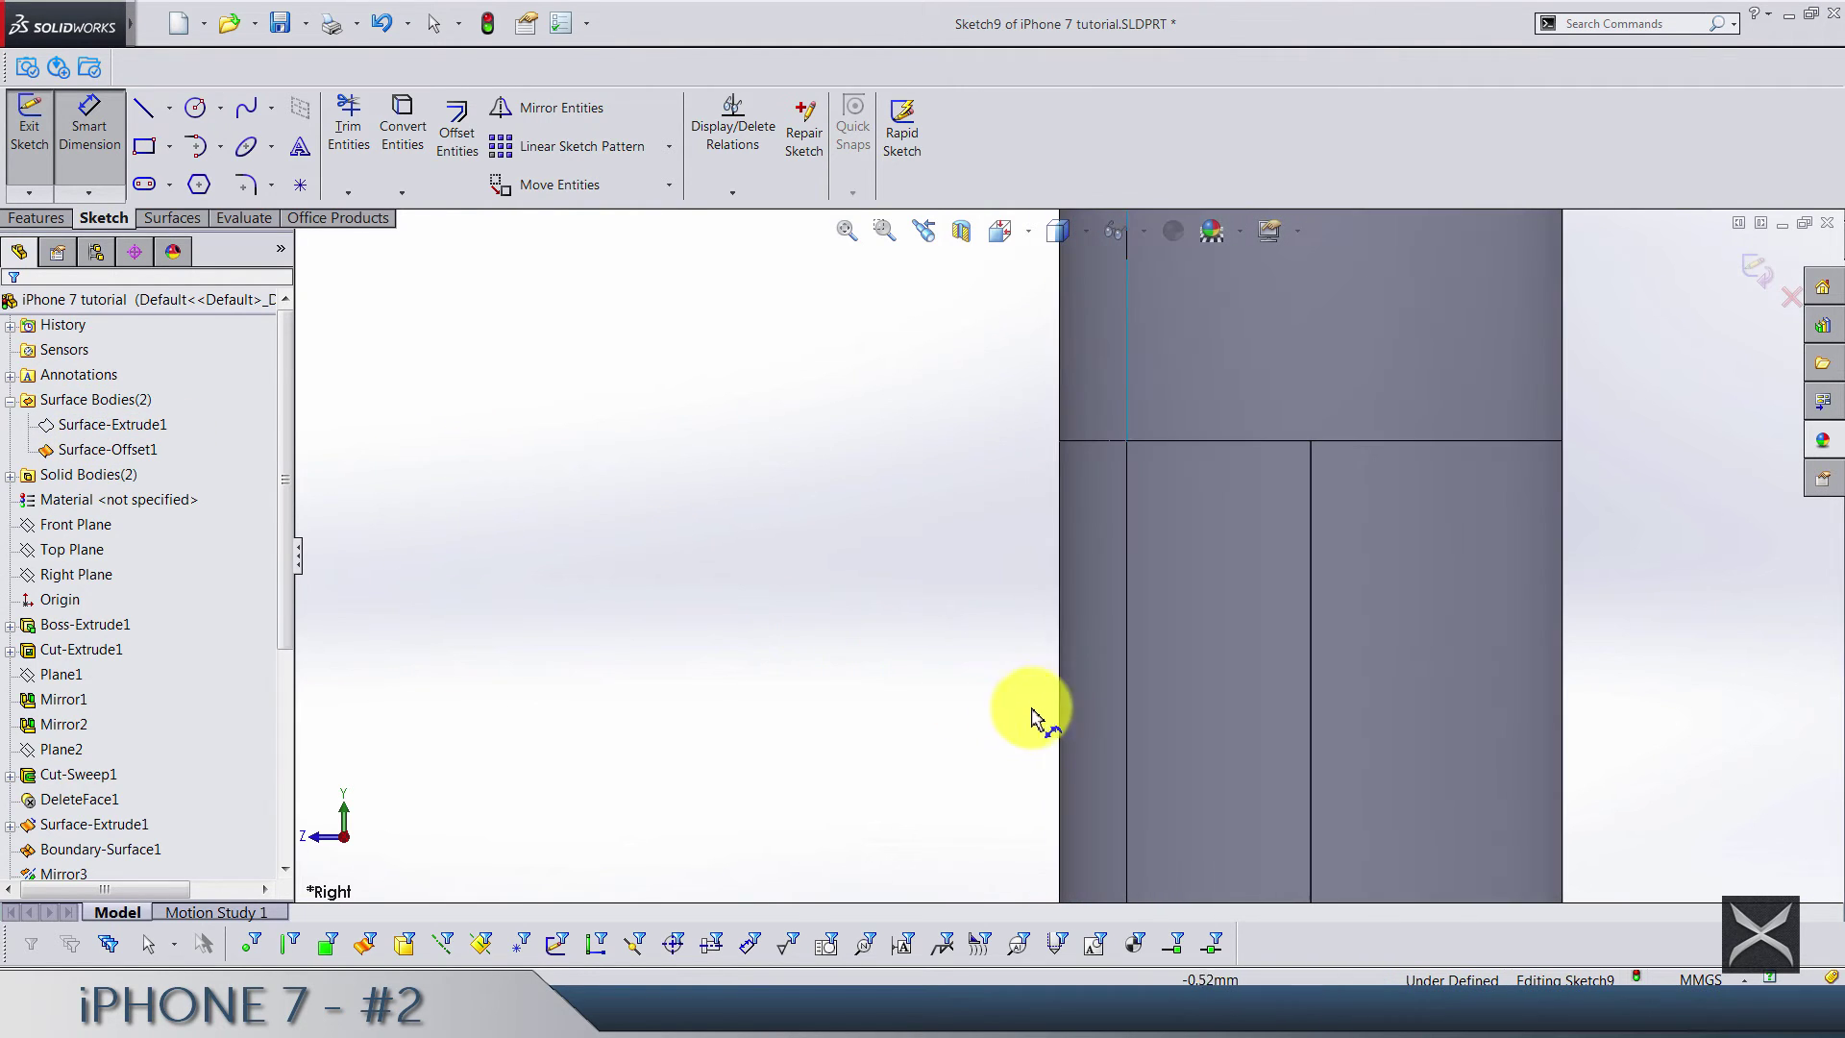
left_click(1060, 653)
scroll(1061, 649, "up", 5)
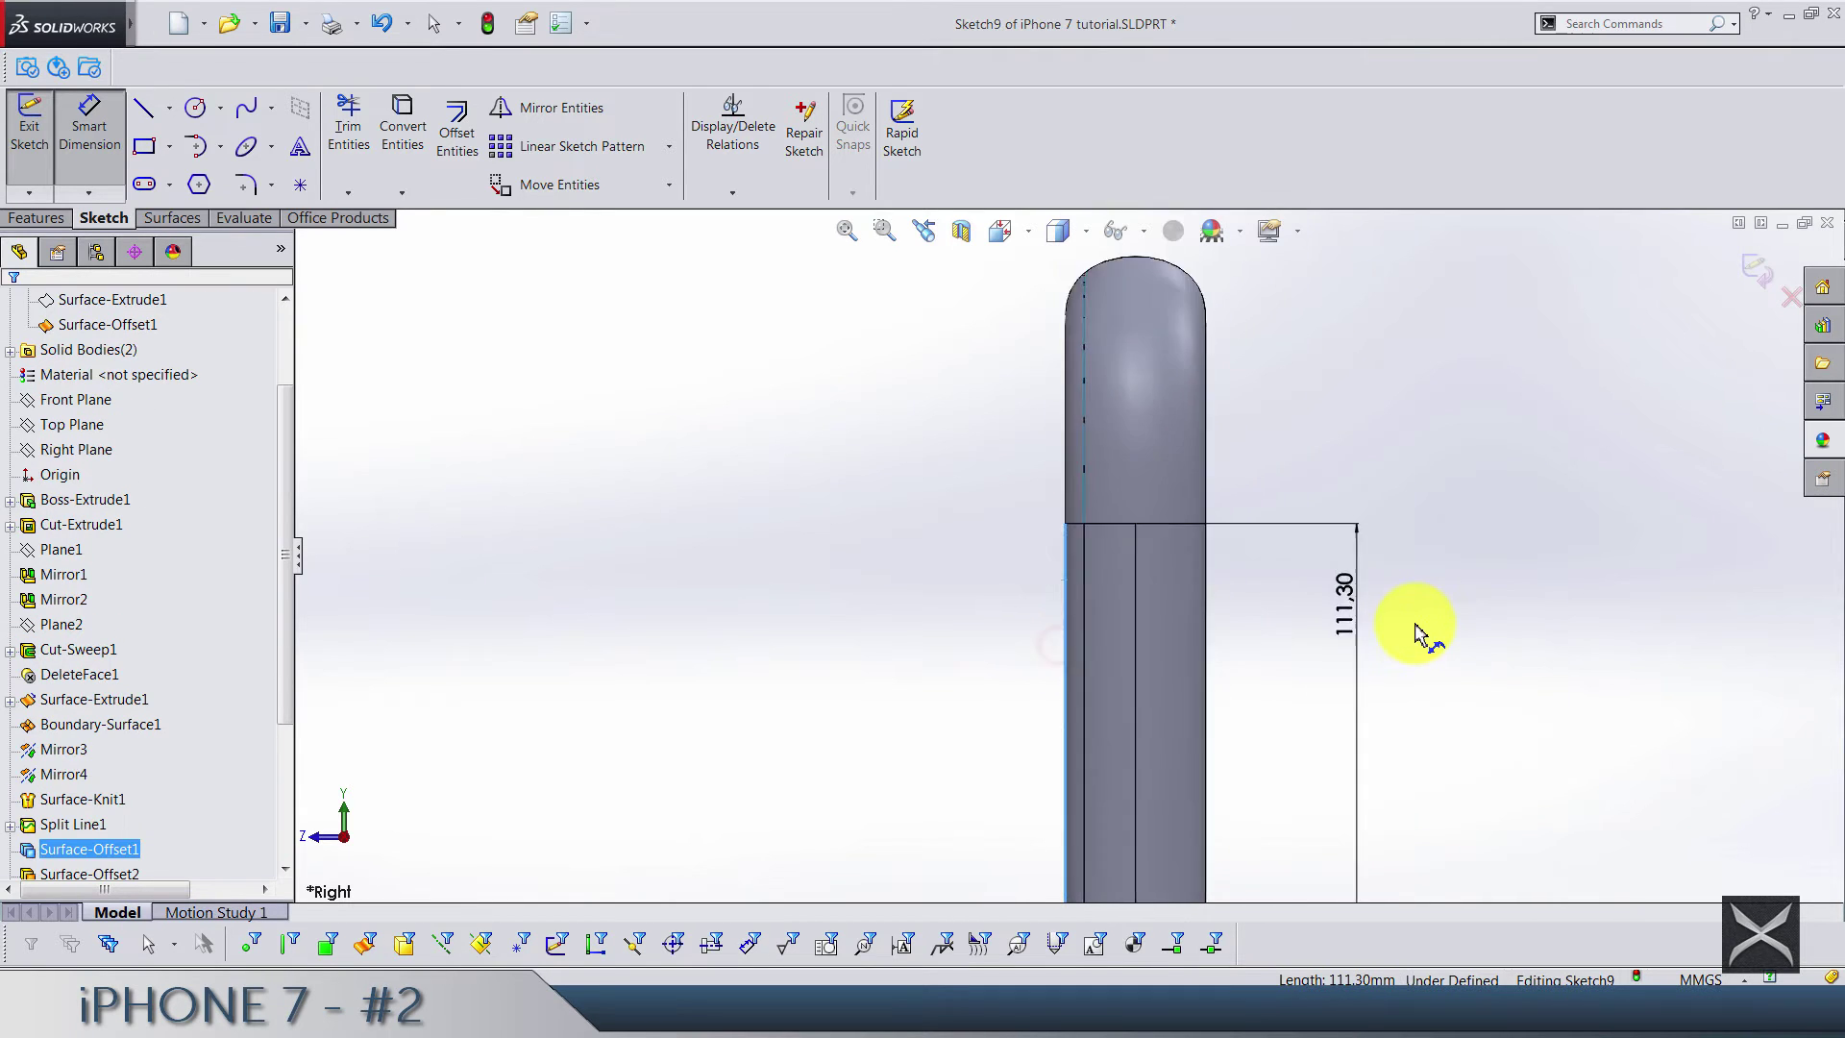
left_click(1630, 630)
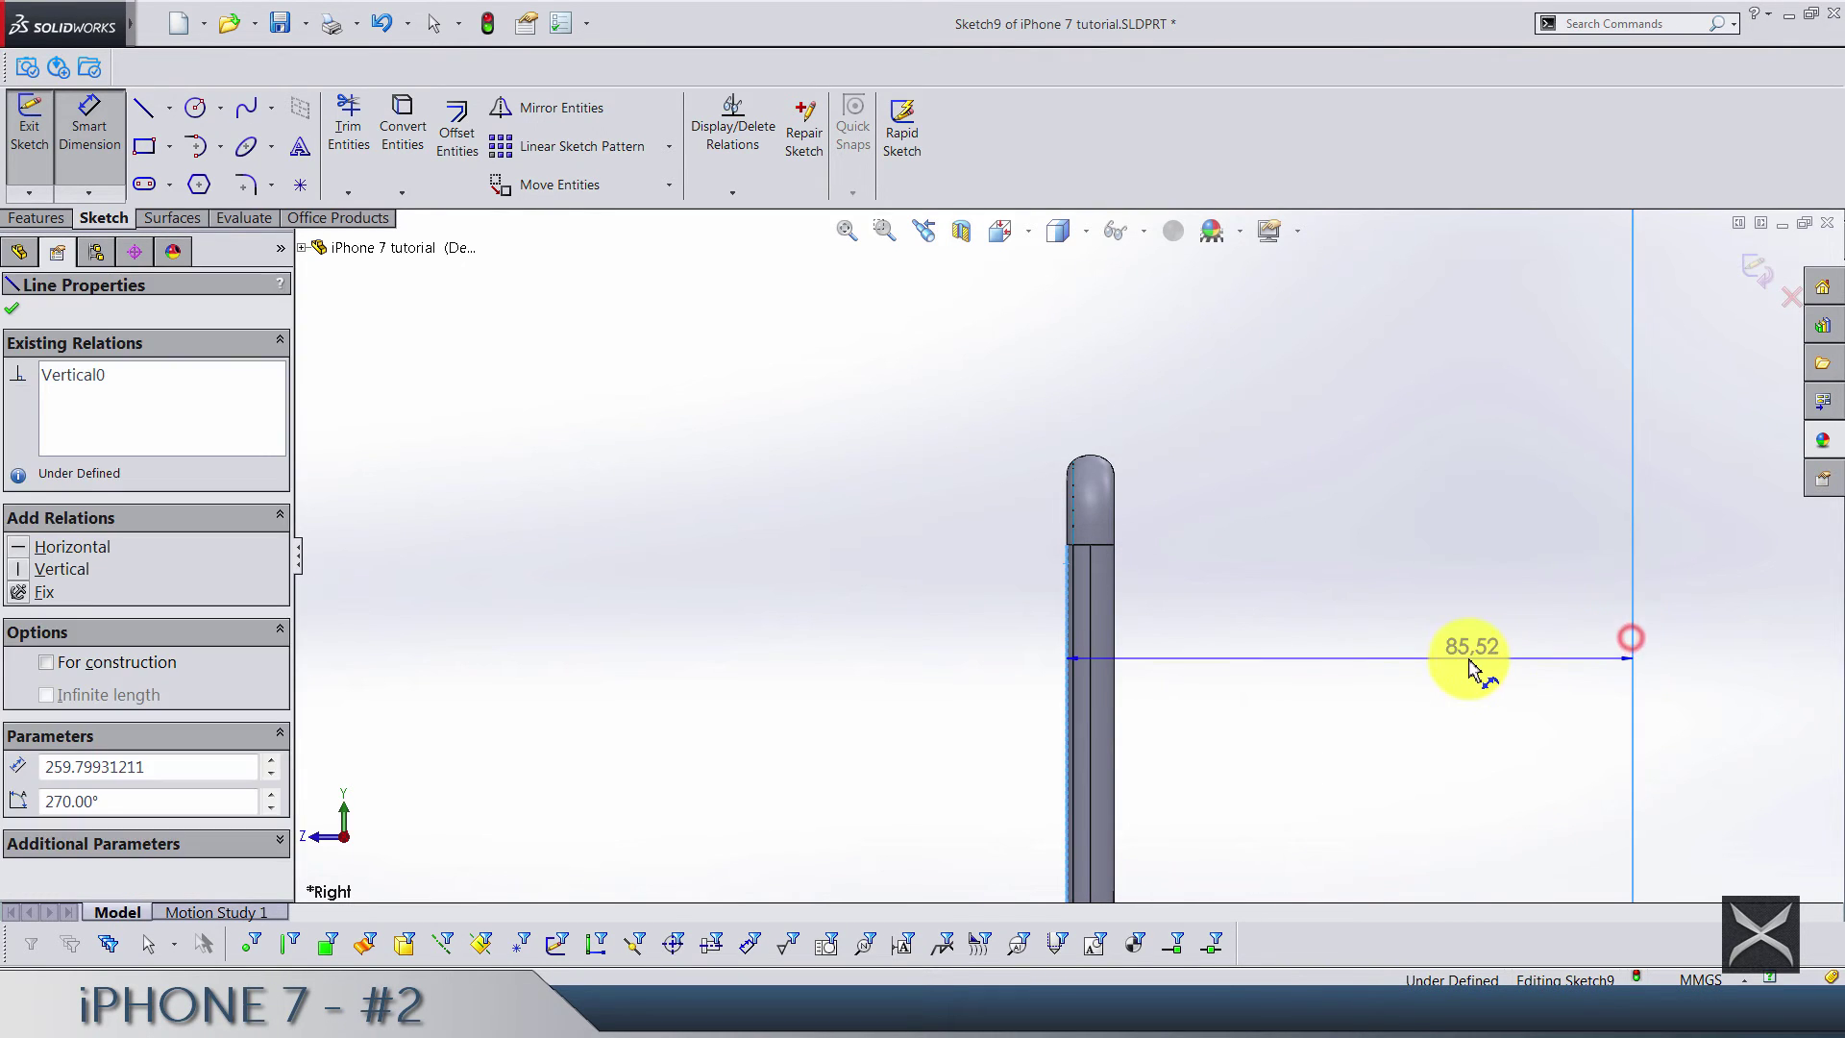
left_click(1471, 661)
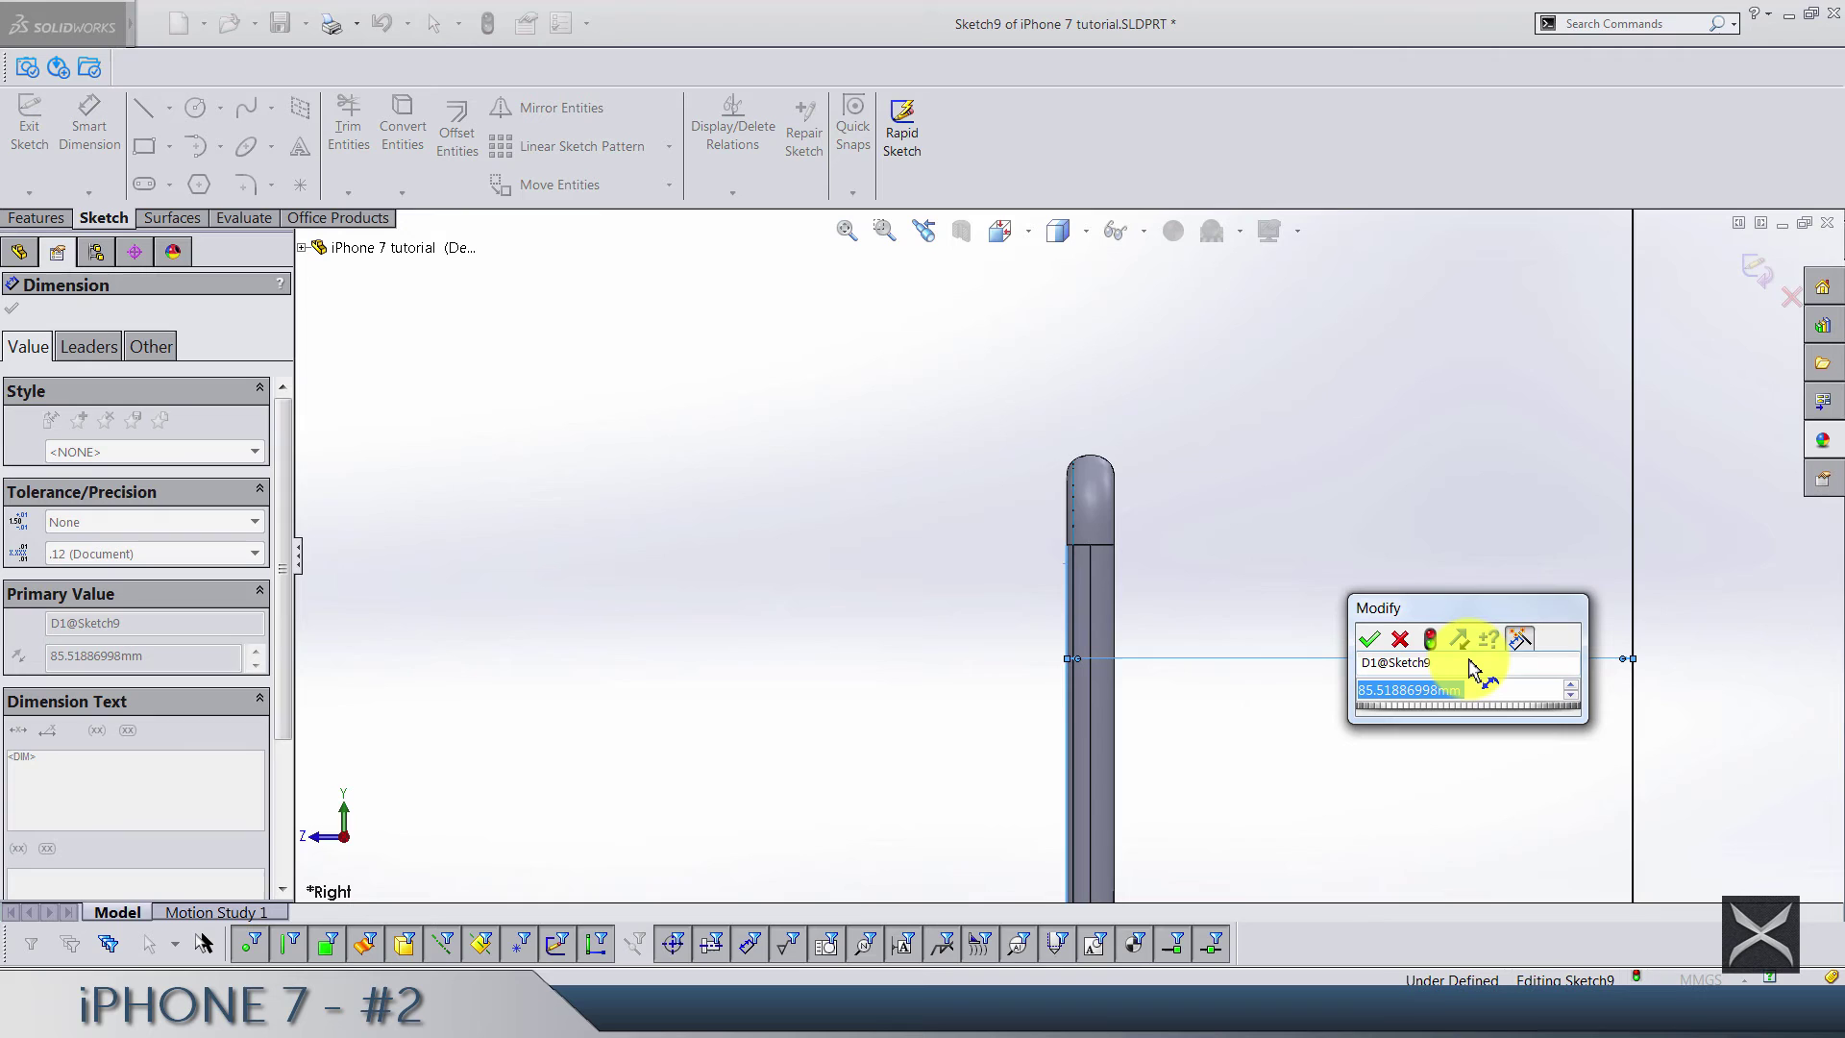
type("0.92")
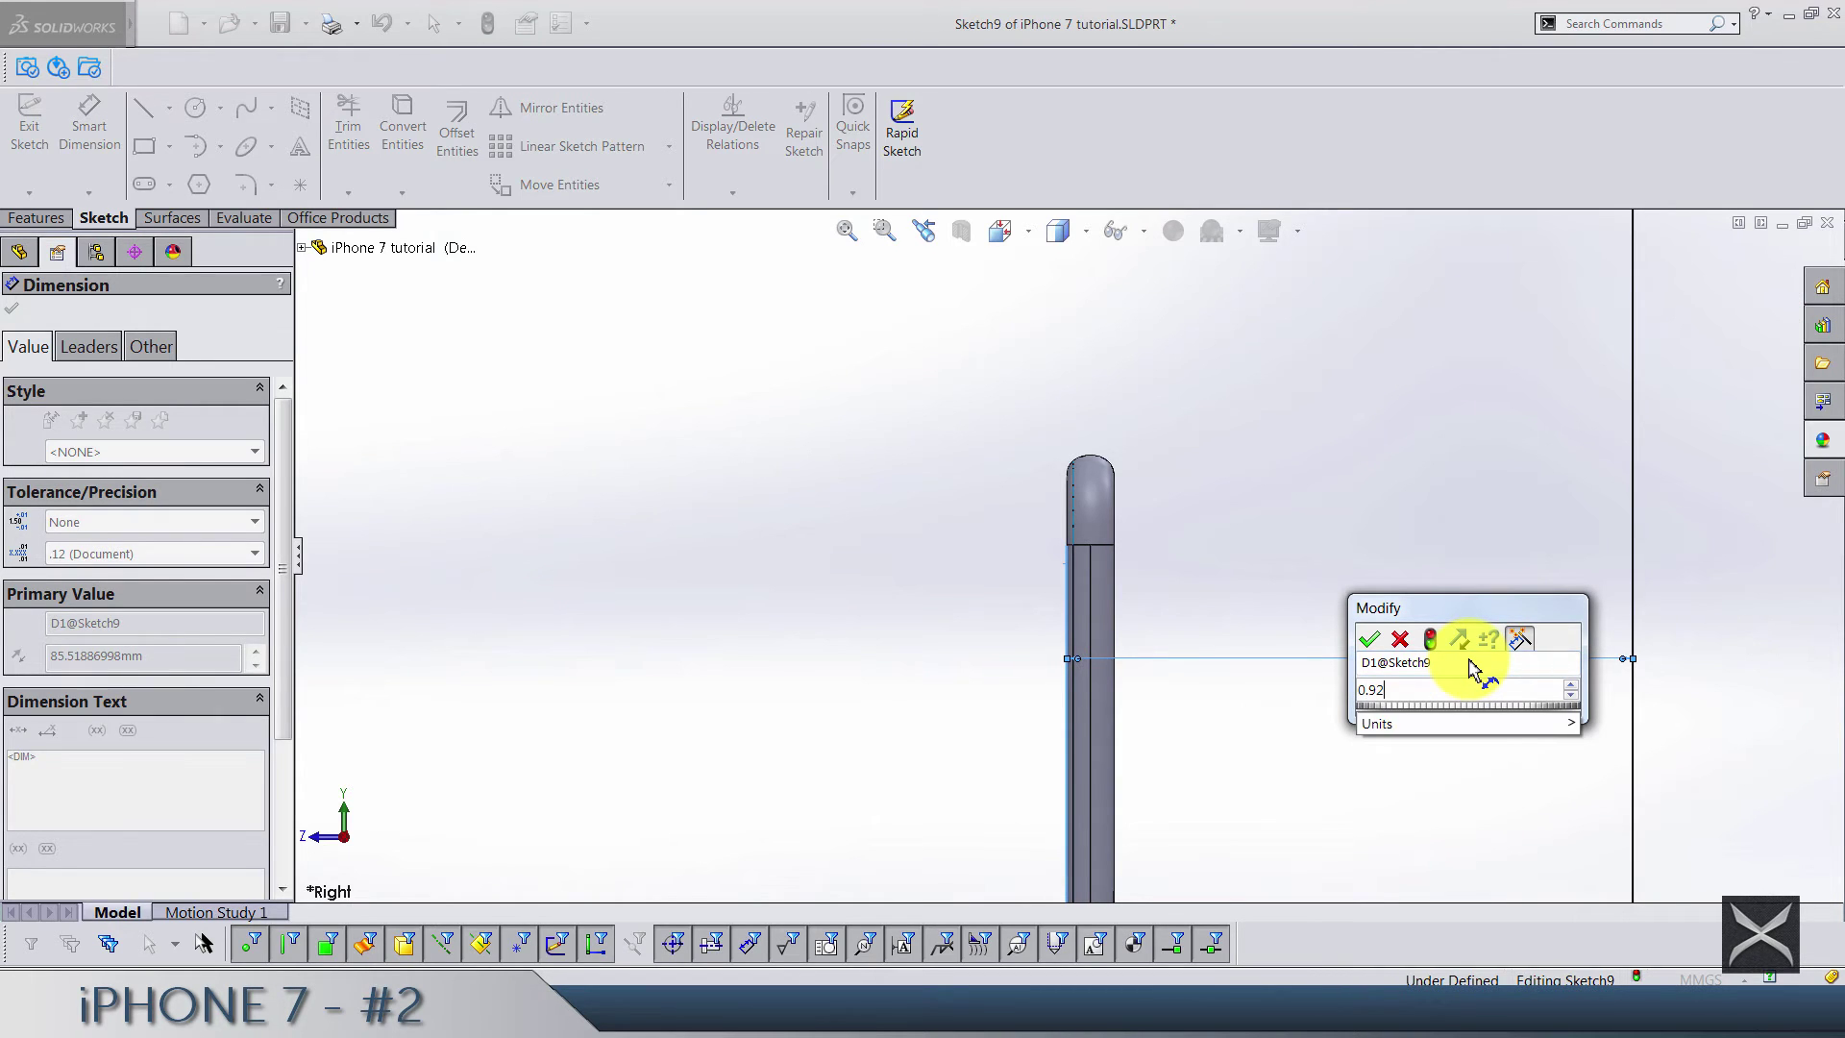
key("Return")
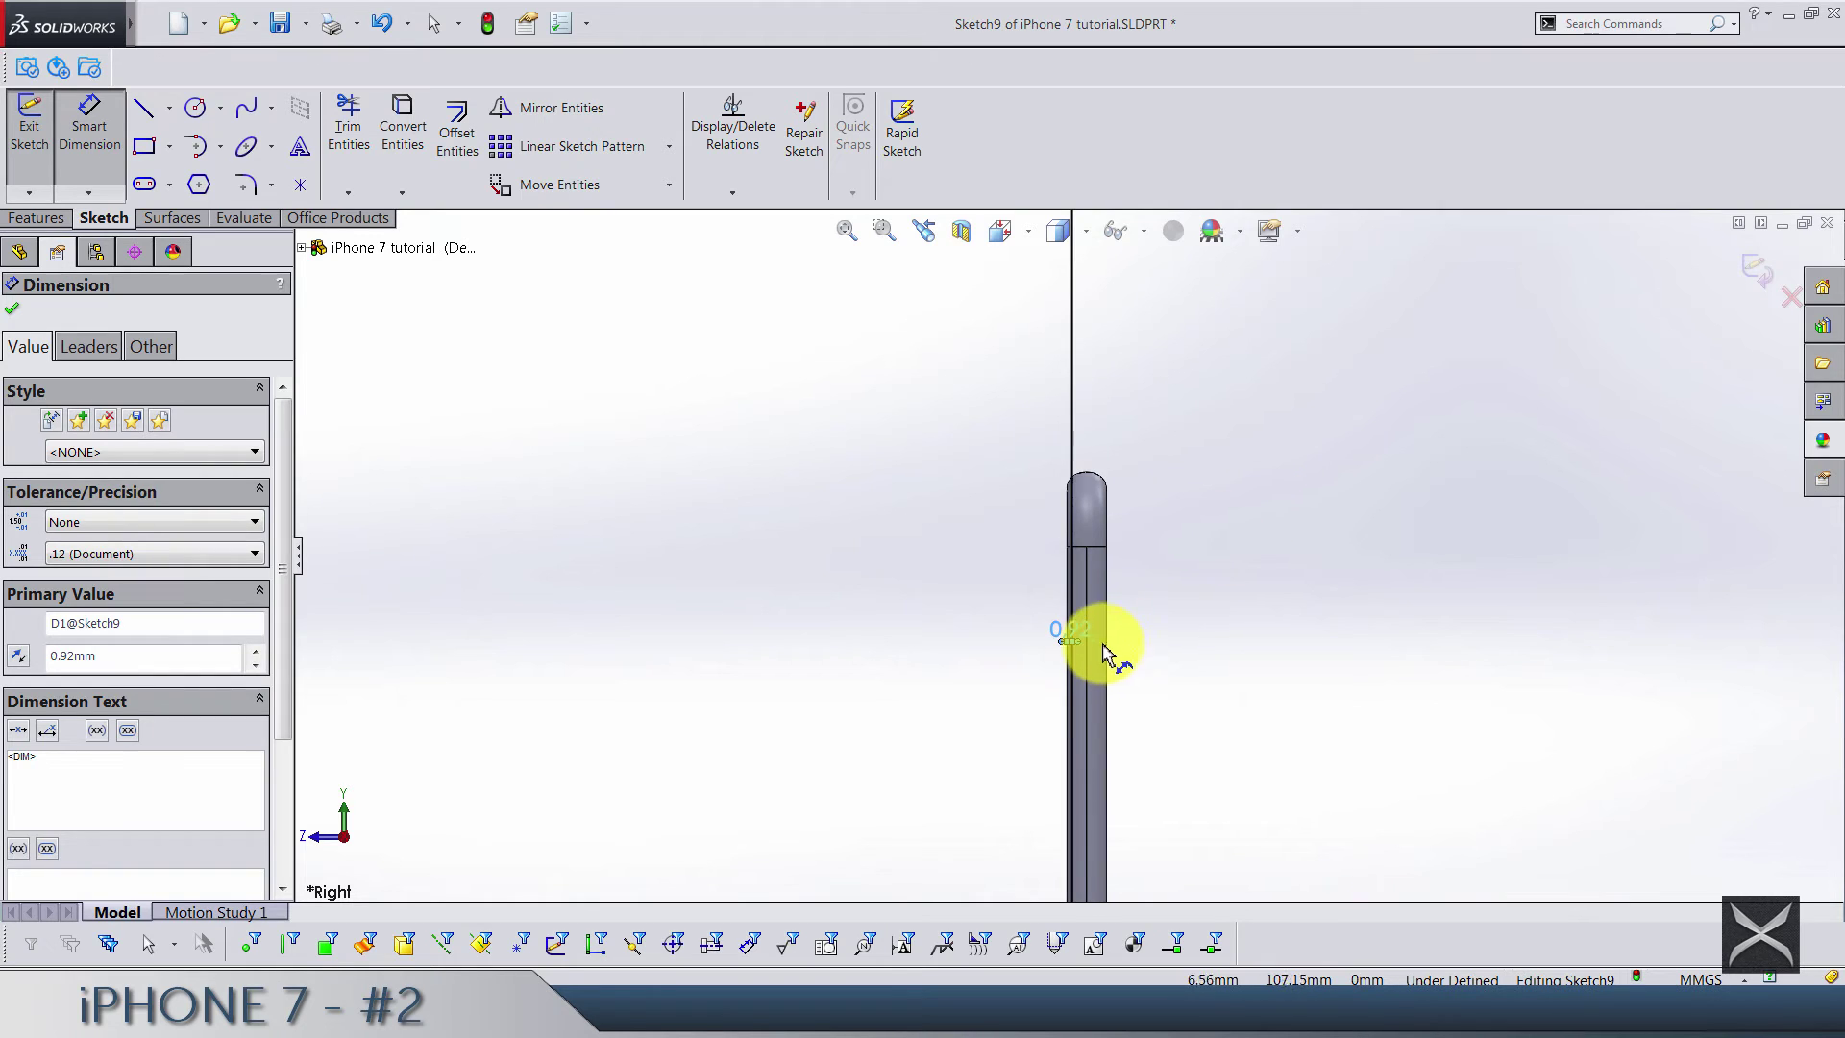
Extend the line's lower endpoint further below the phone and finish the sketch
scroll(1086, 625, "up", 5)
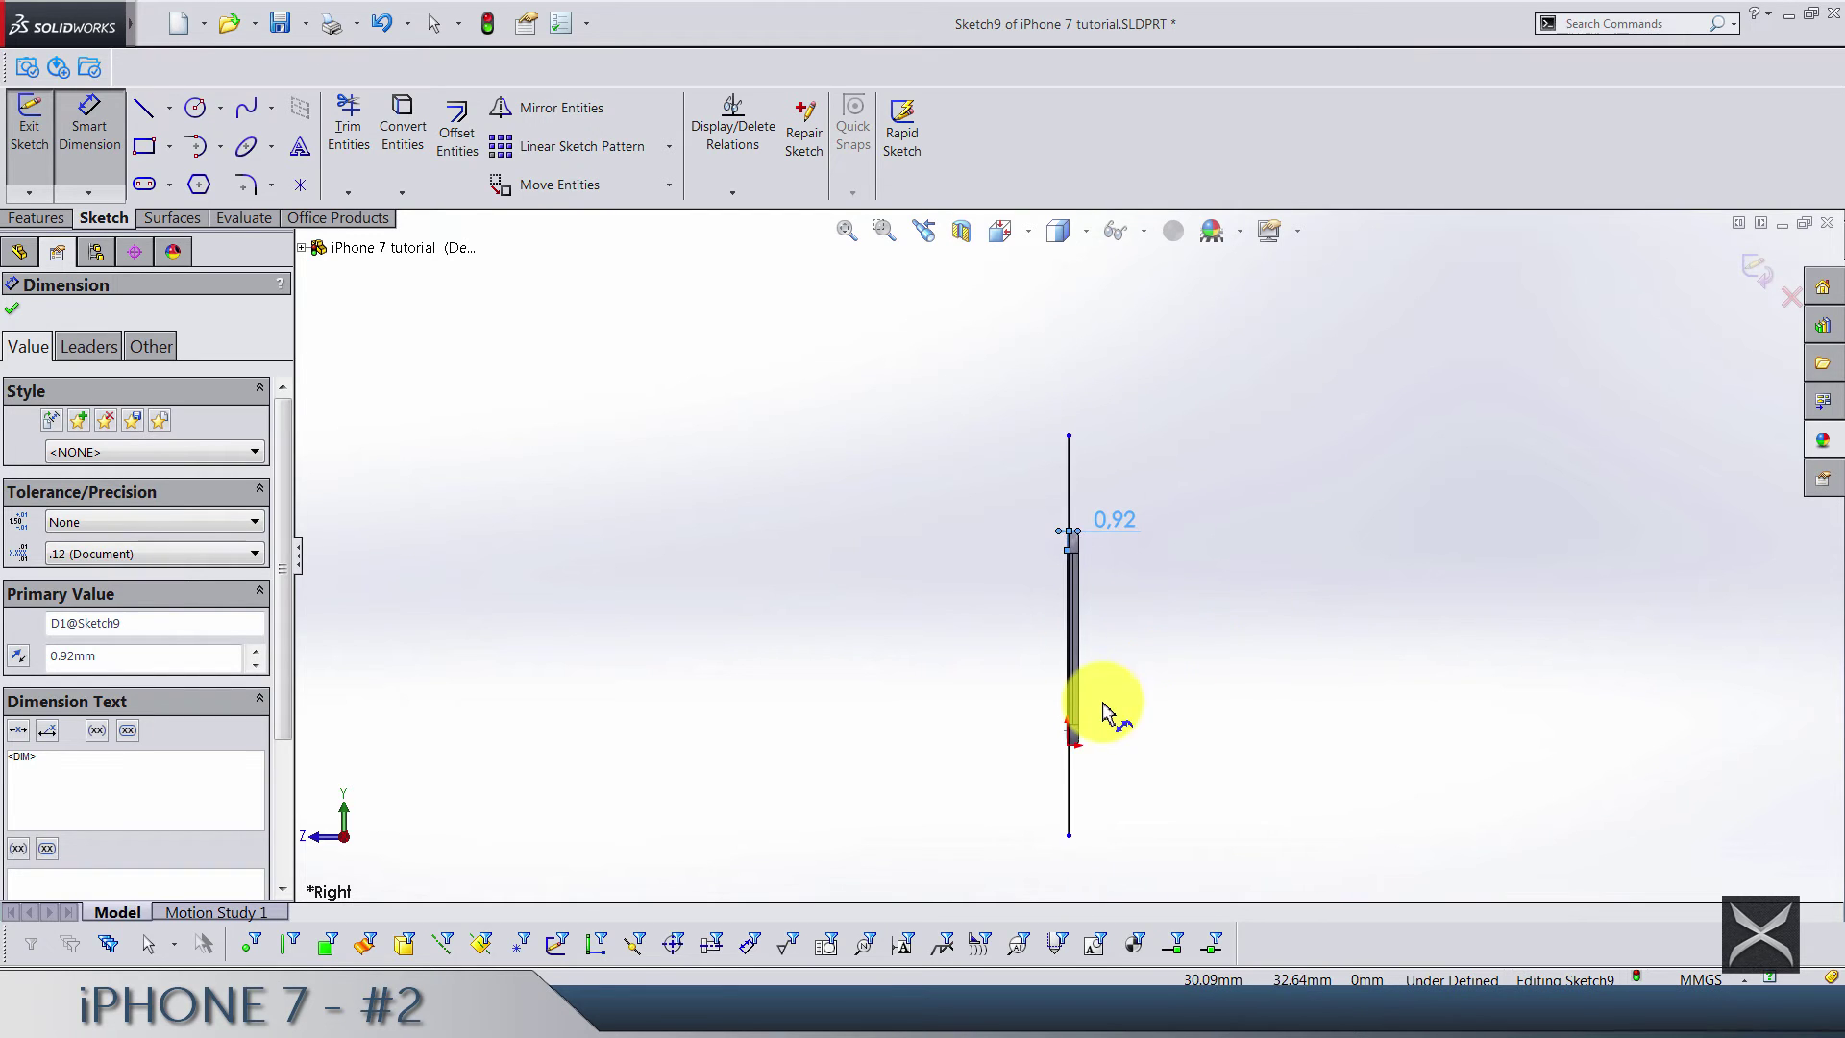
key("Escape")
left_click(1070, 439)
scroll(1071, 384, "up", 2)
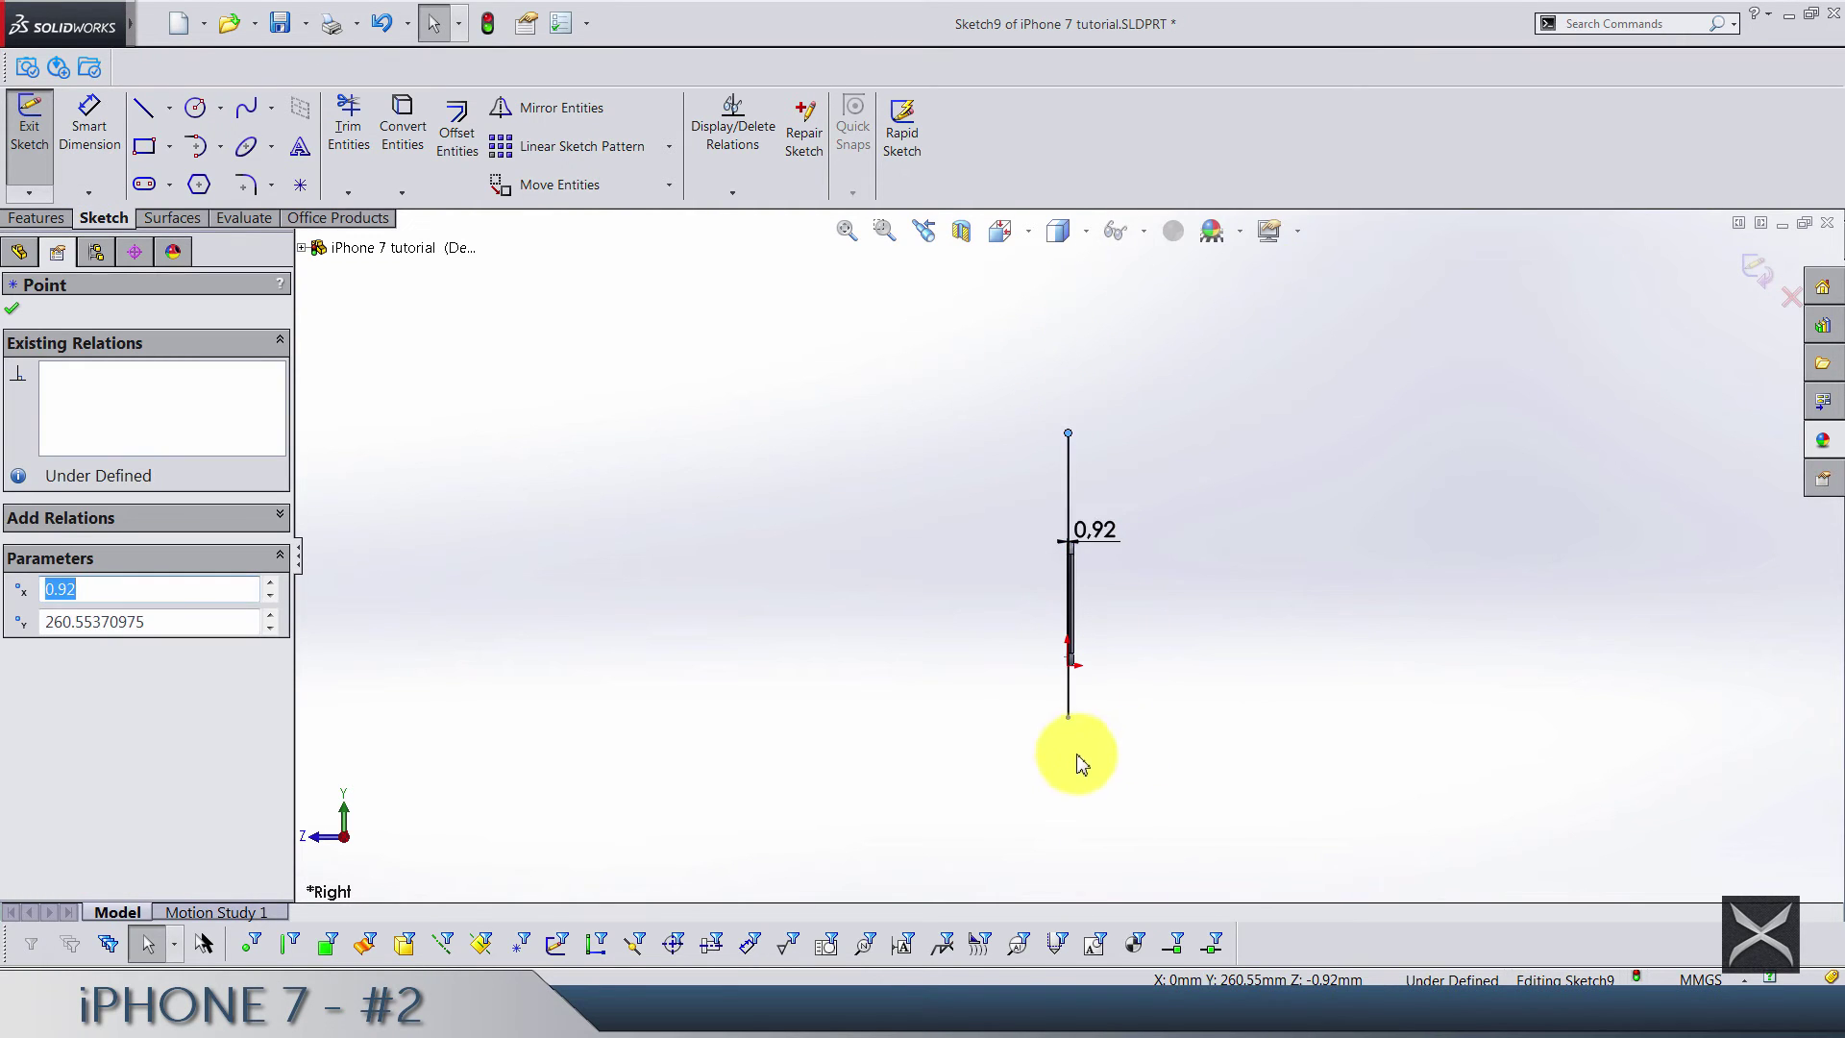
left_click(1068, 714)
left_click_drag(1066, 717, 1068, 766)
left_click(993, 723)
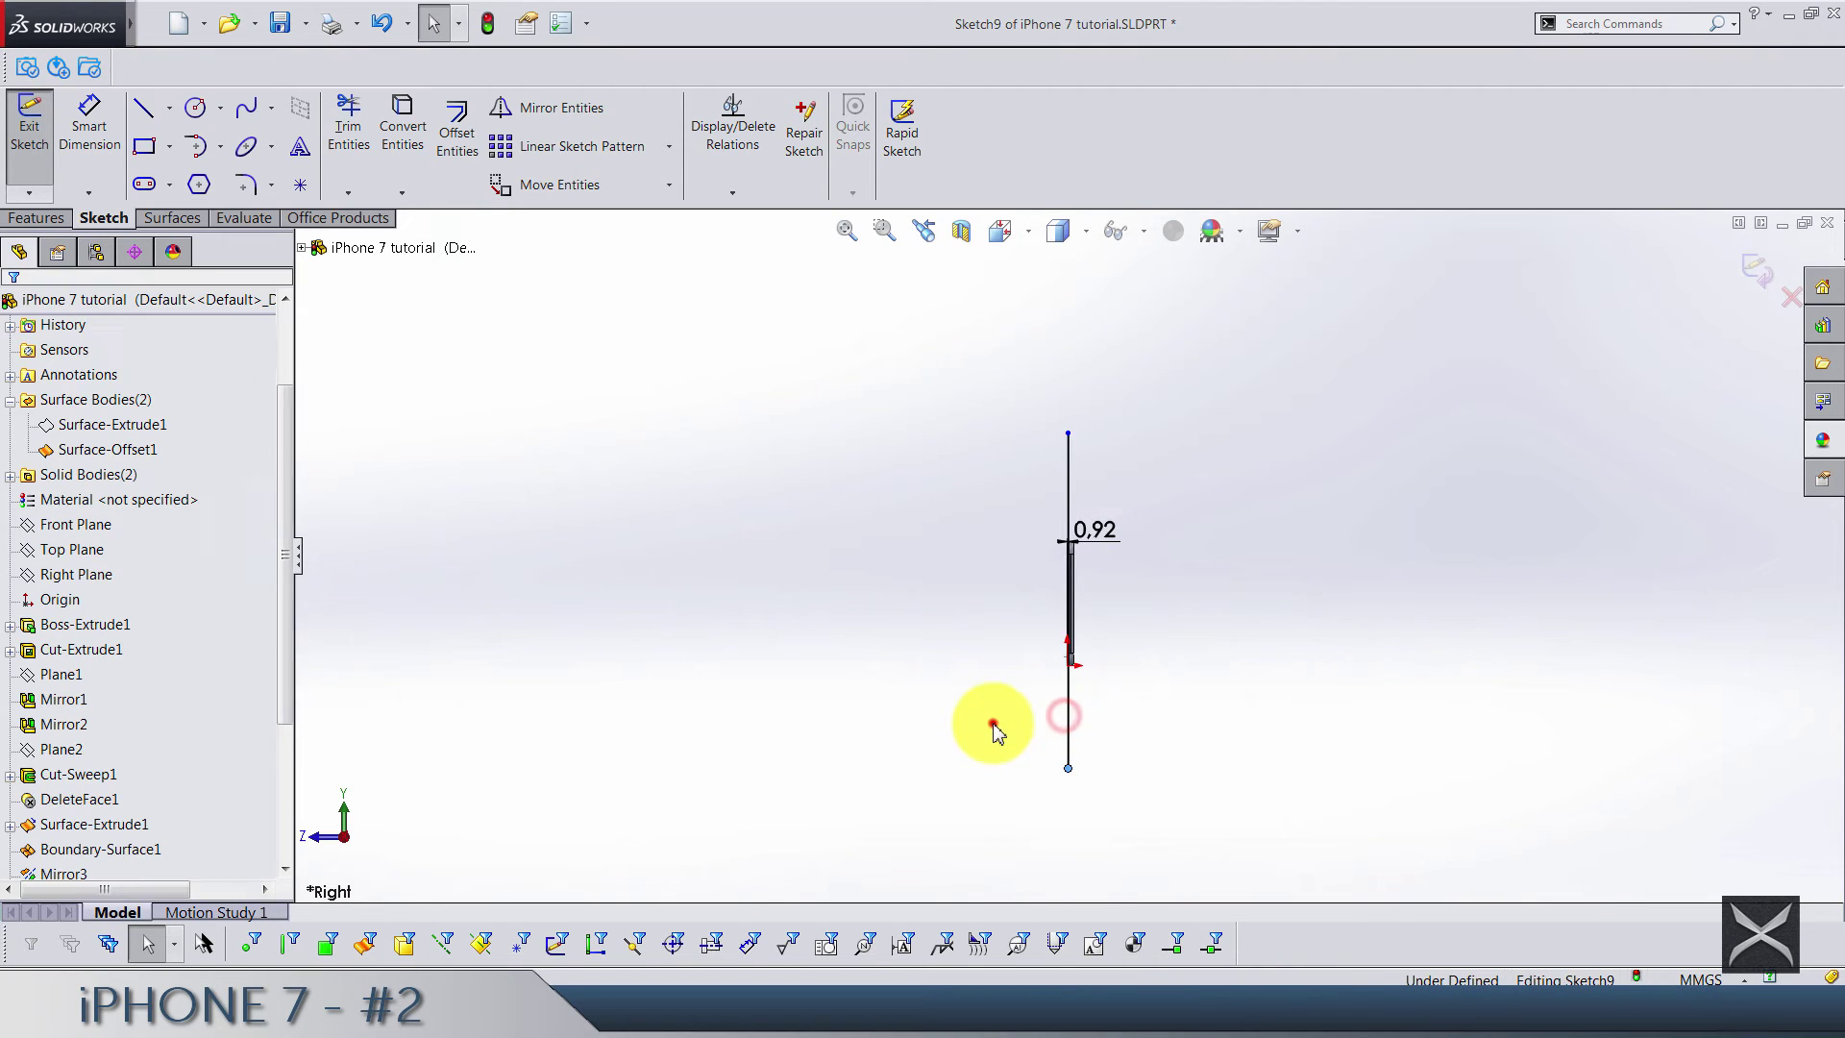
scroll(1158, 593, "up", 1)
left_click(1757, 272)
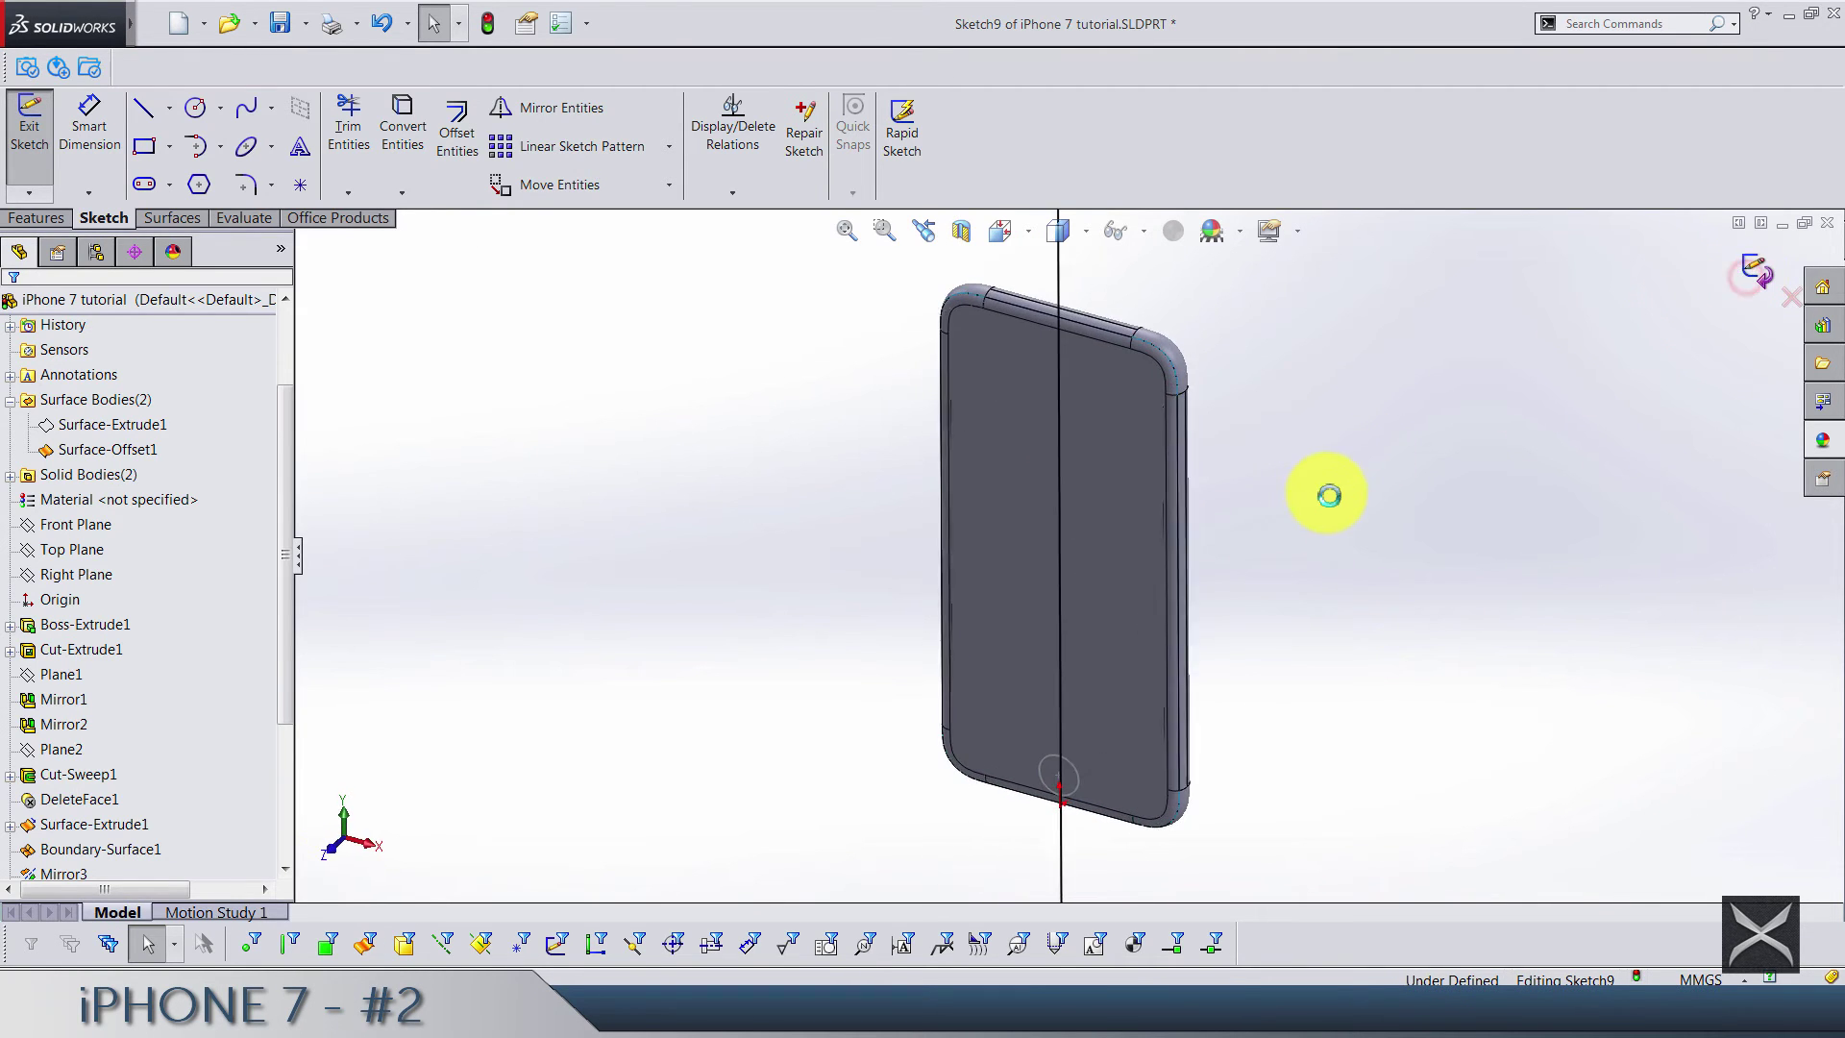
Hide the solid bodies so that only the Surface-Offset1 body is displayed, and view it from an angle
scroll(1184, 360, "down", 5)
left_click(1136, 320)
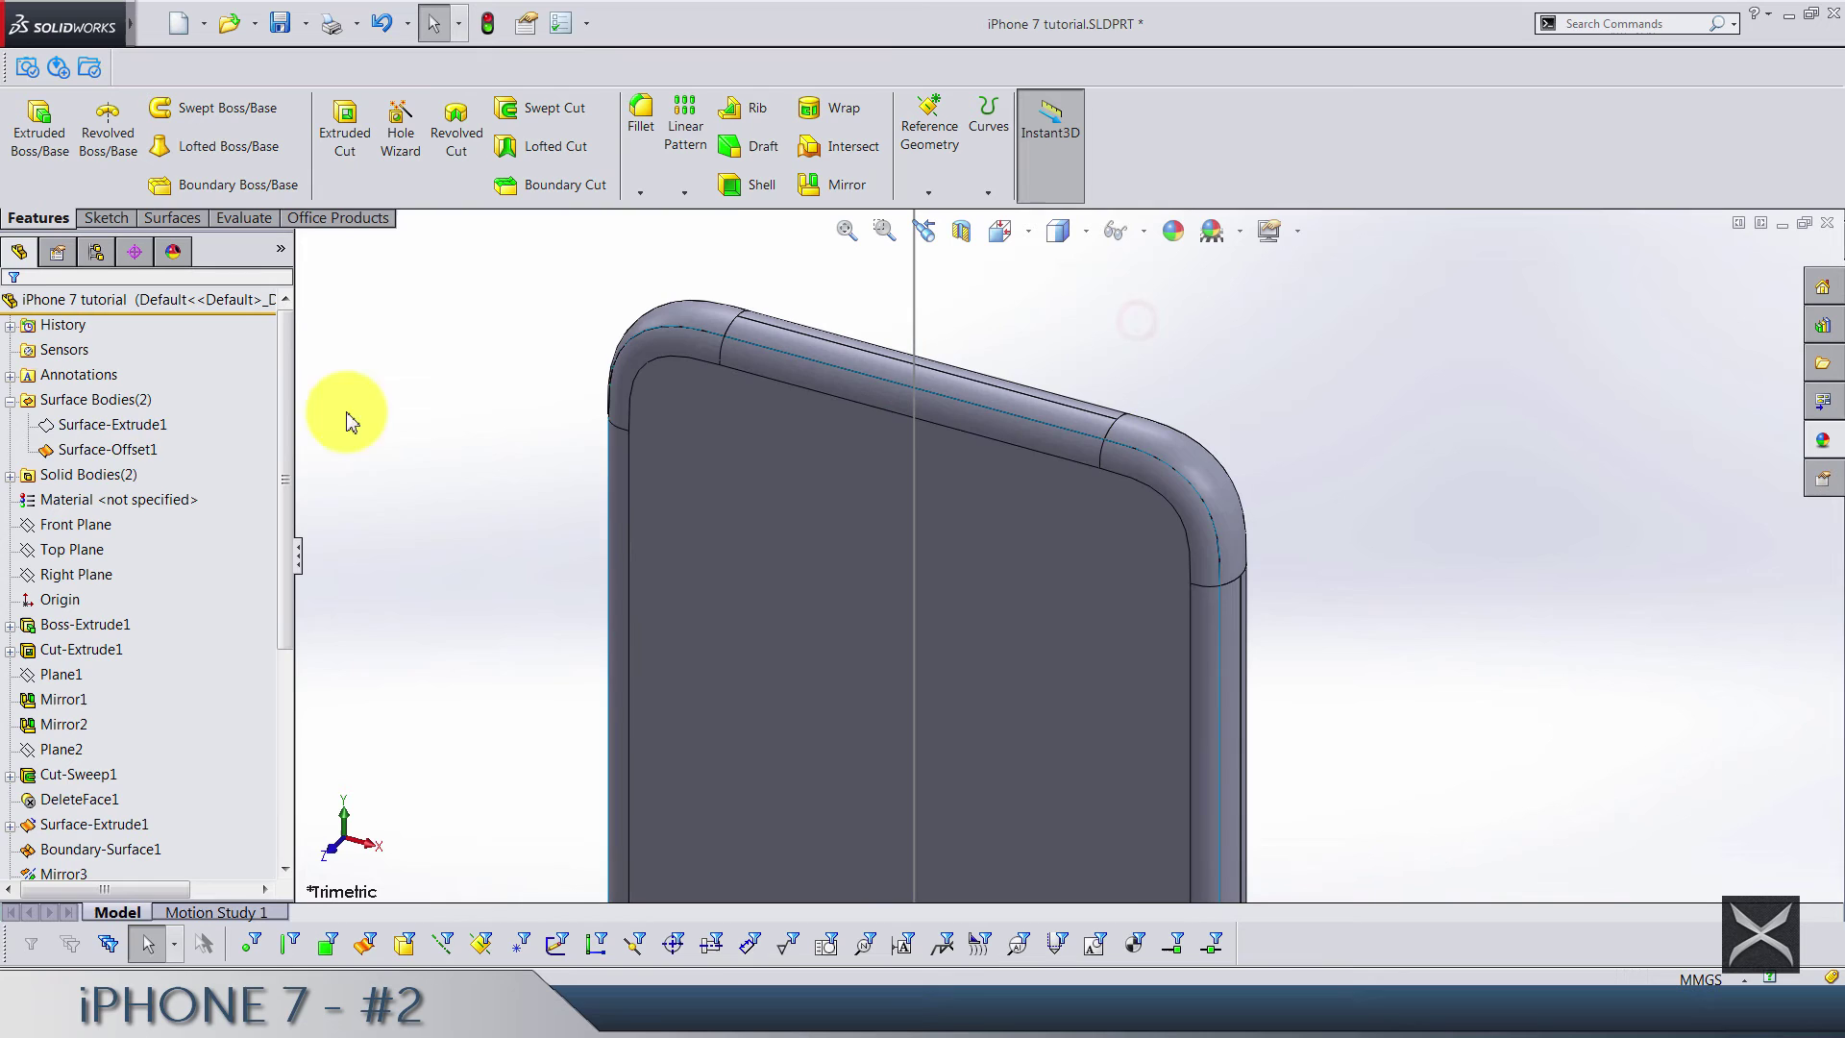
left_click(136, 434)
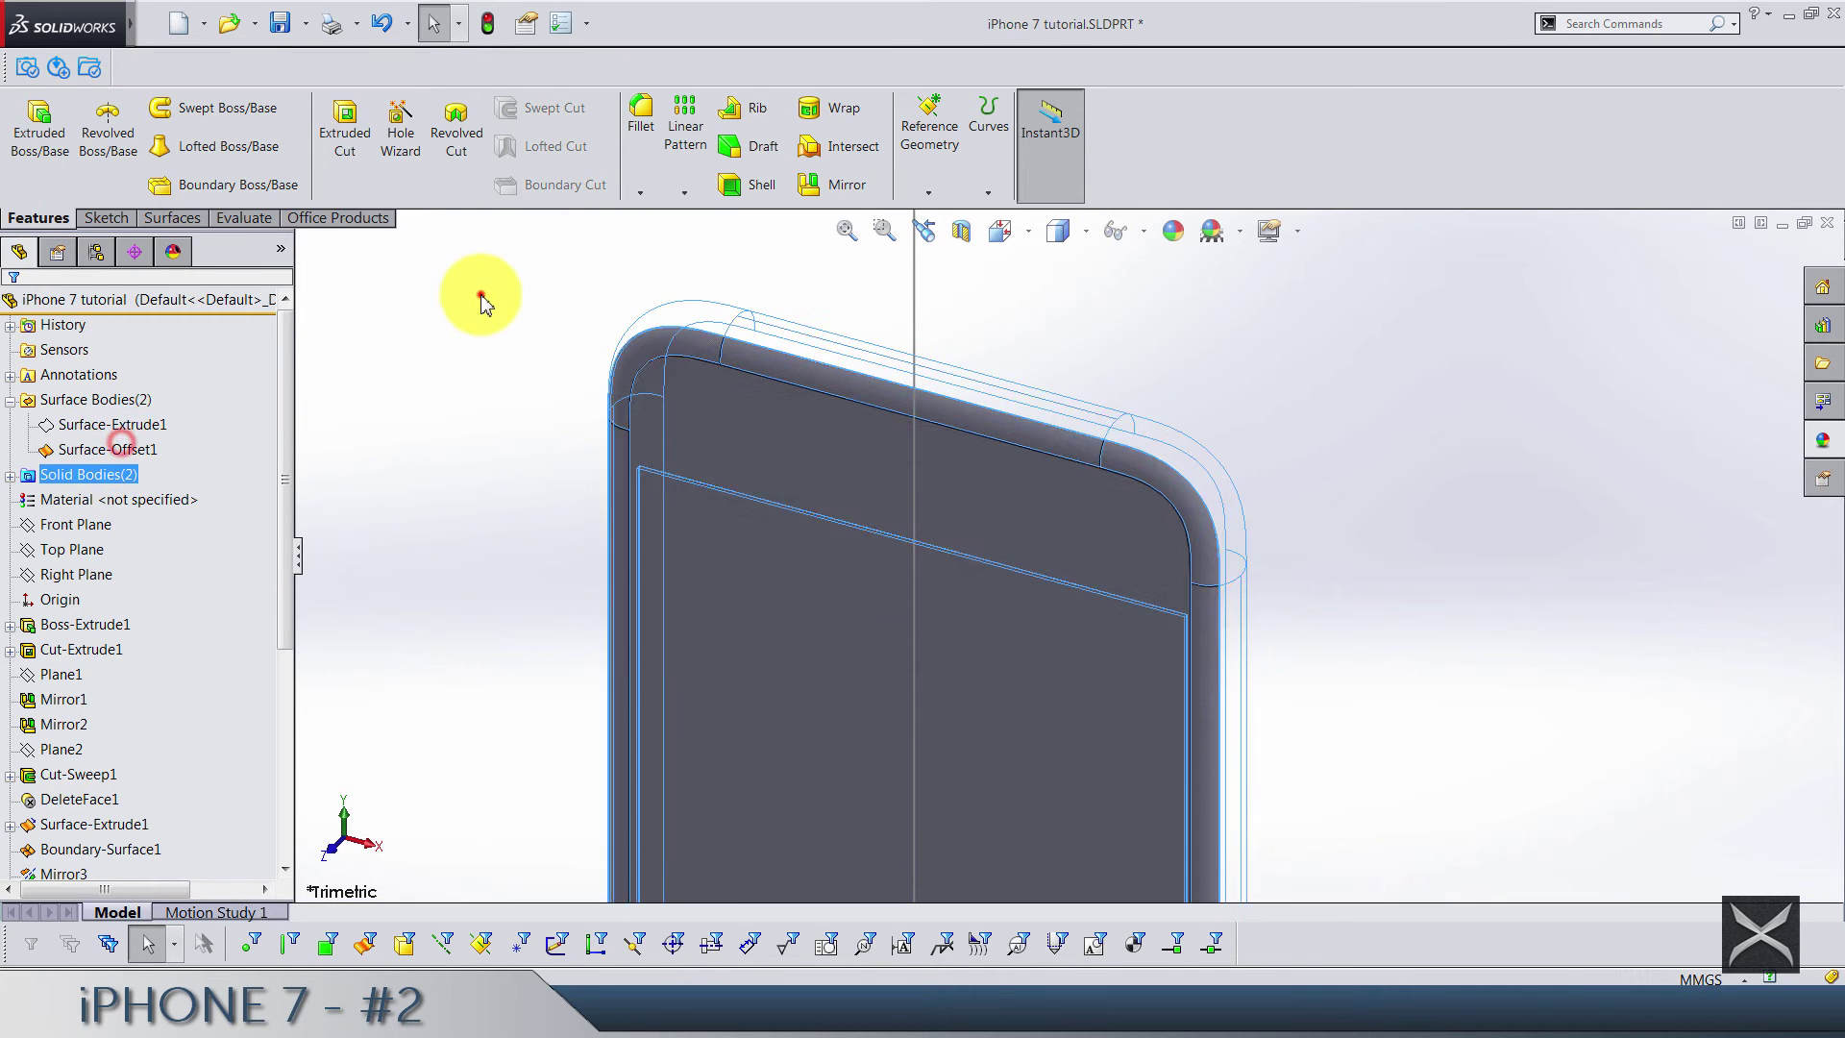
left_click(482, 296)
middle_click_drag(550, 338, 496, 372)
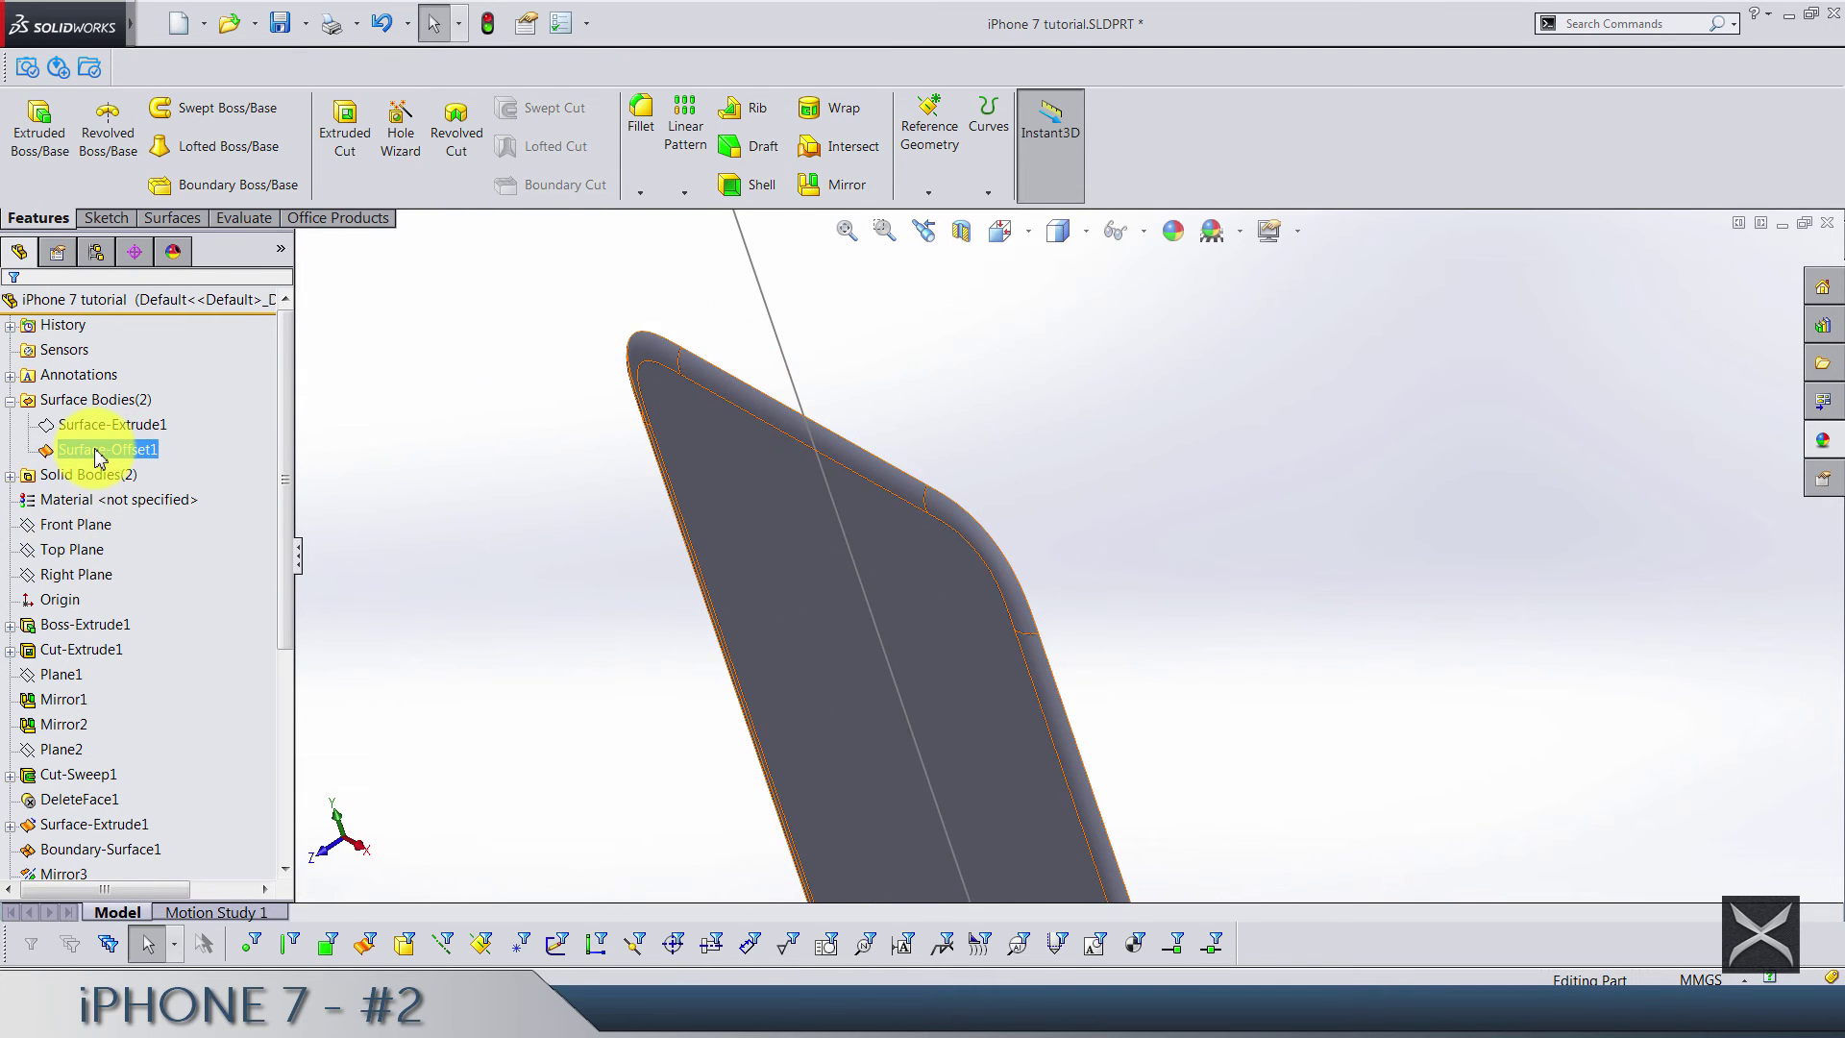
Trim the Surface-Offset1 body with the vertical line of Sketch9, keeping the front portion of the surface
left_click(969, 454)
mouse_move(969, 453)
middle_mouse_down()
mouse_move(911, 462)
mouse_move(976, 462)
middle_mouse_up()
scroll(975, 461, "down", 5)
scroll(247, 782, "down", 5)
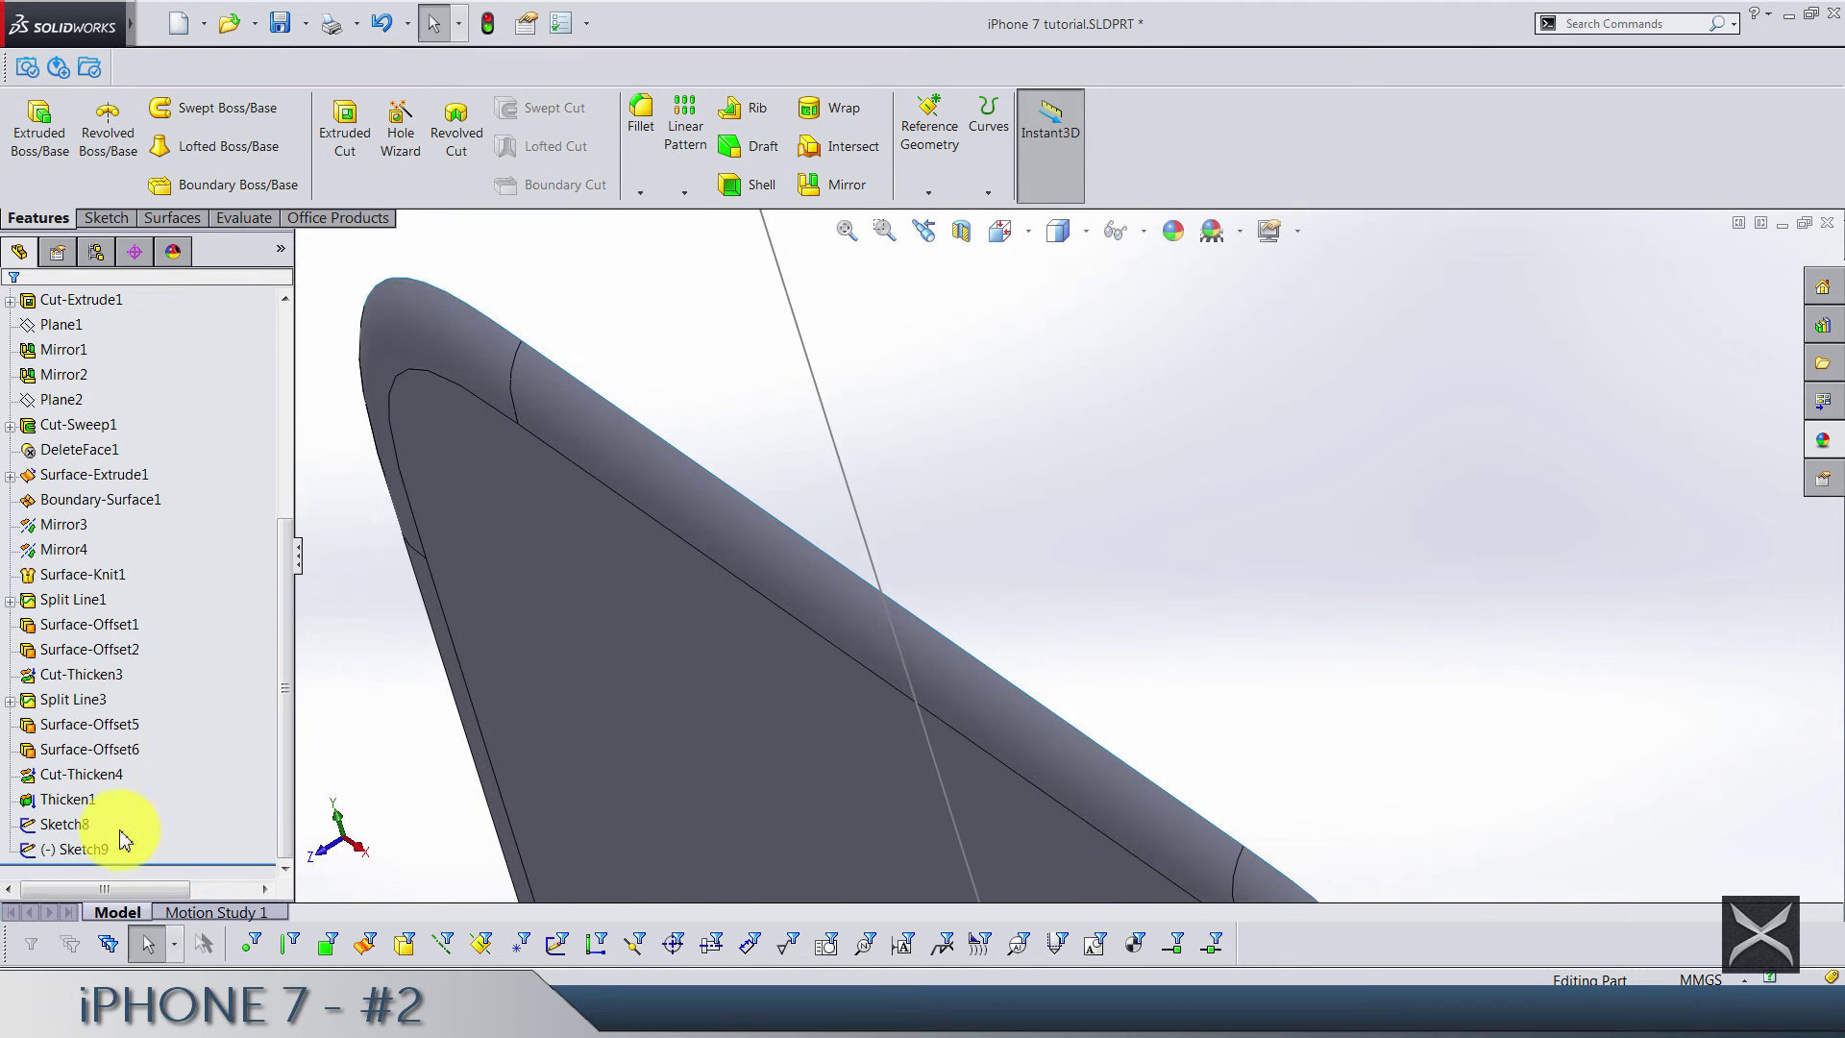
left_click(67, 849)
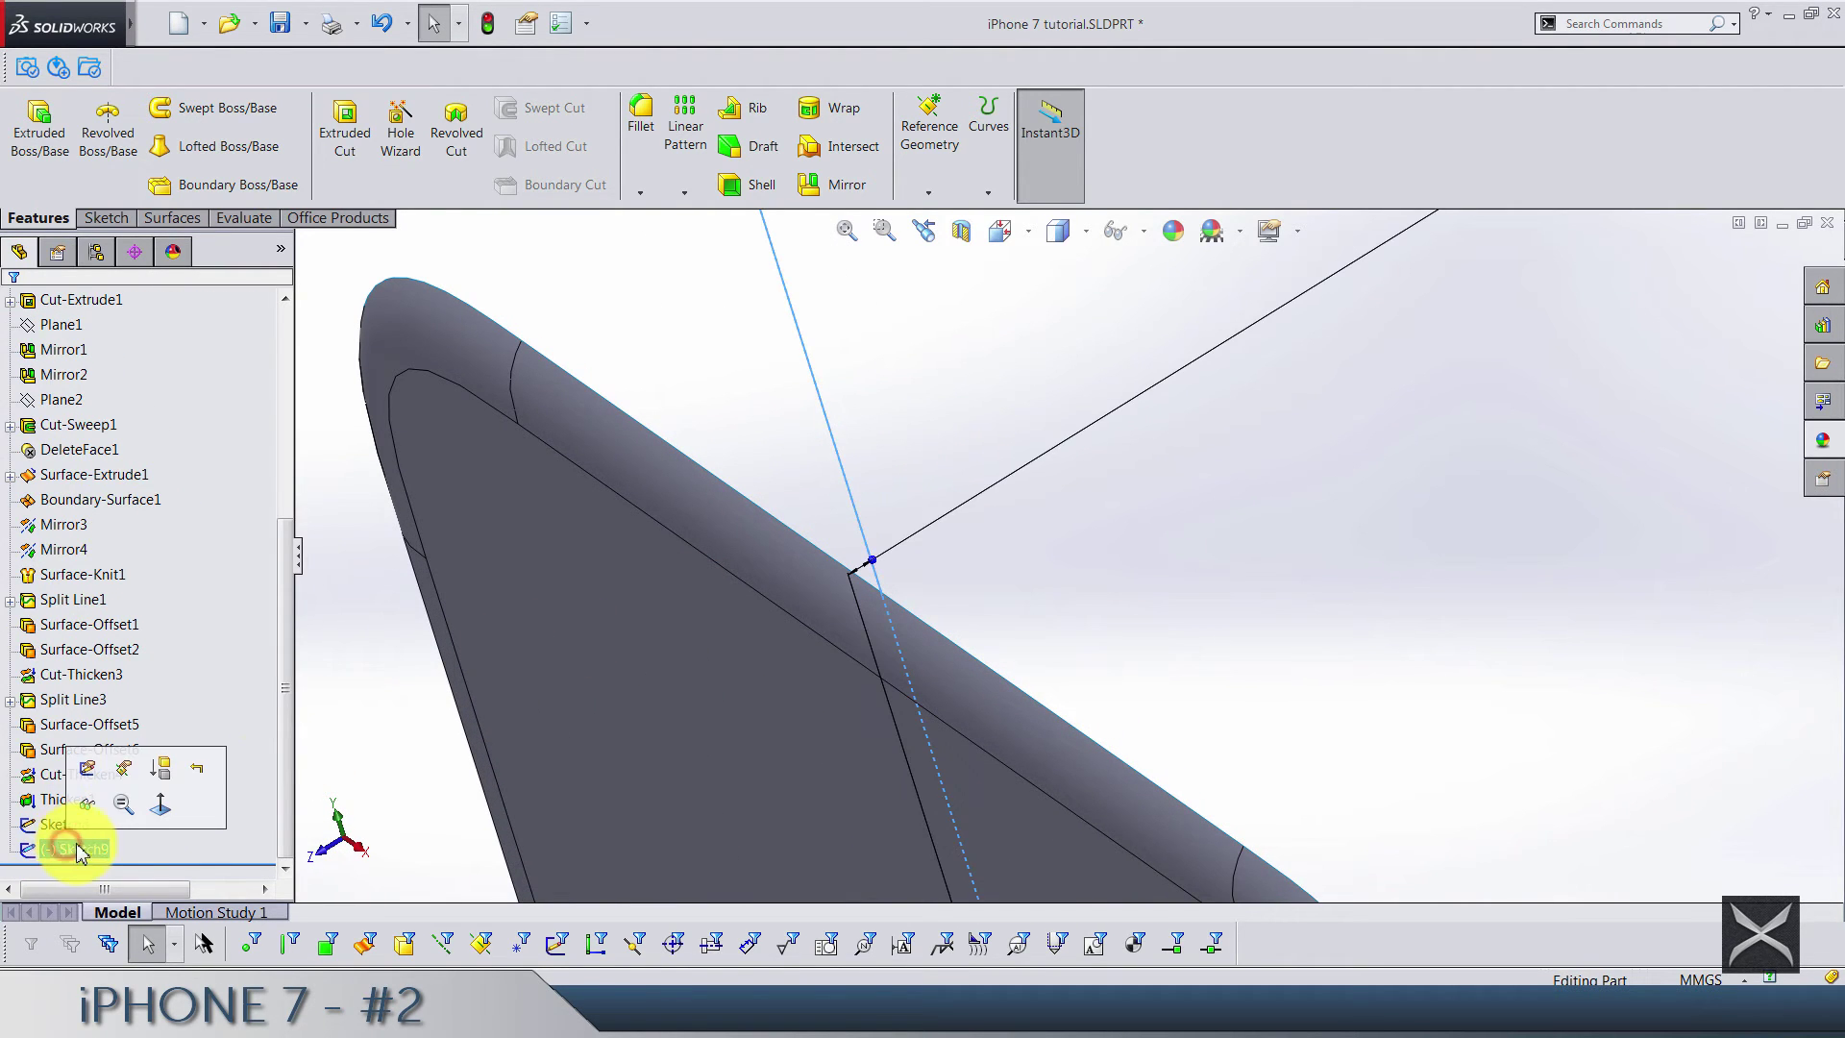
scroll(373, 186, "down", 2)
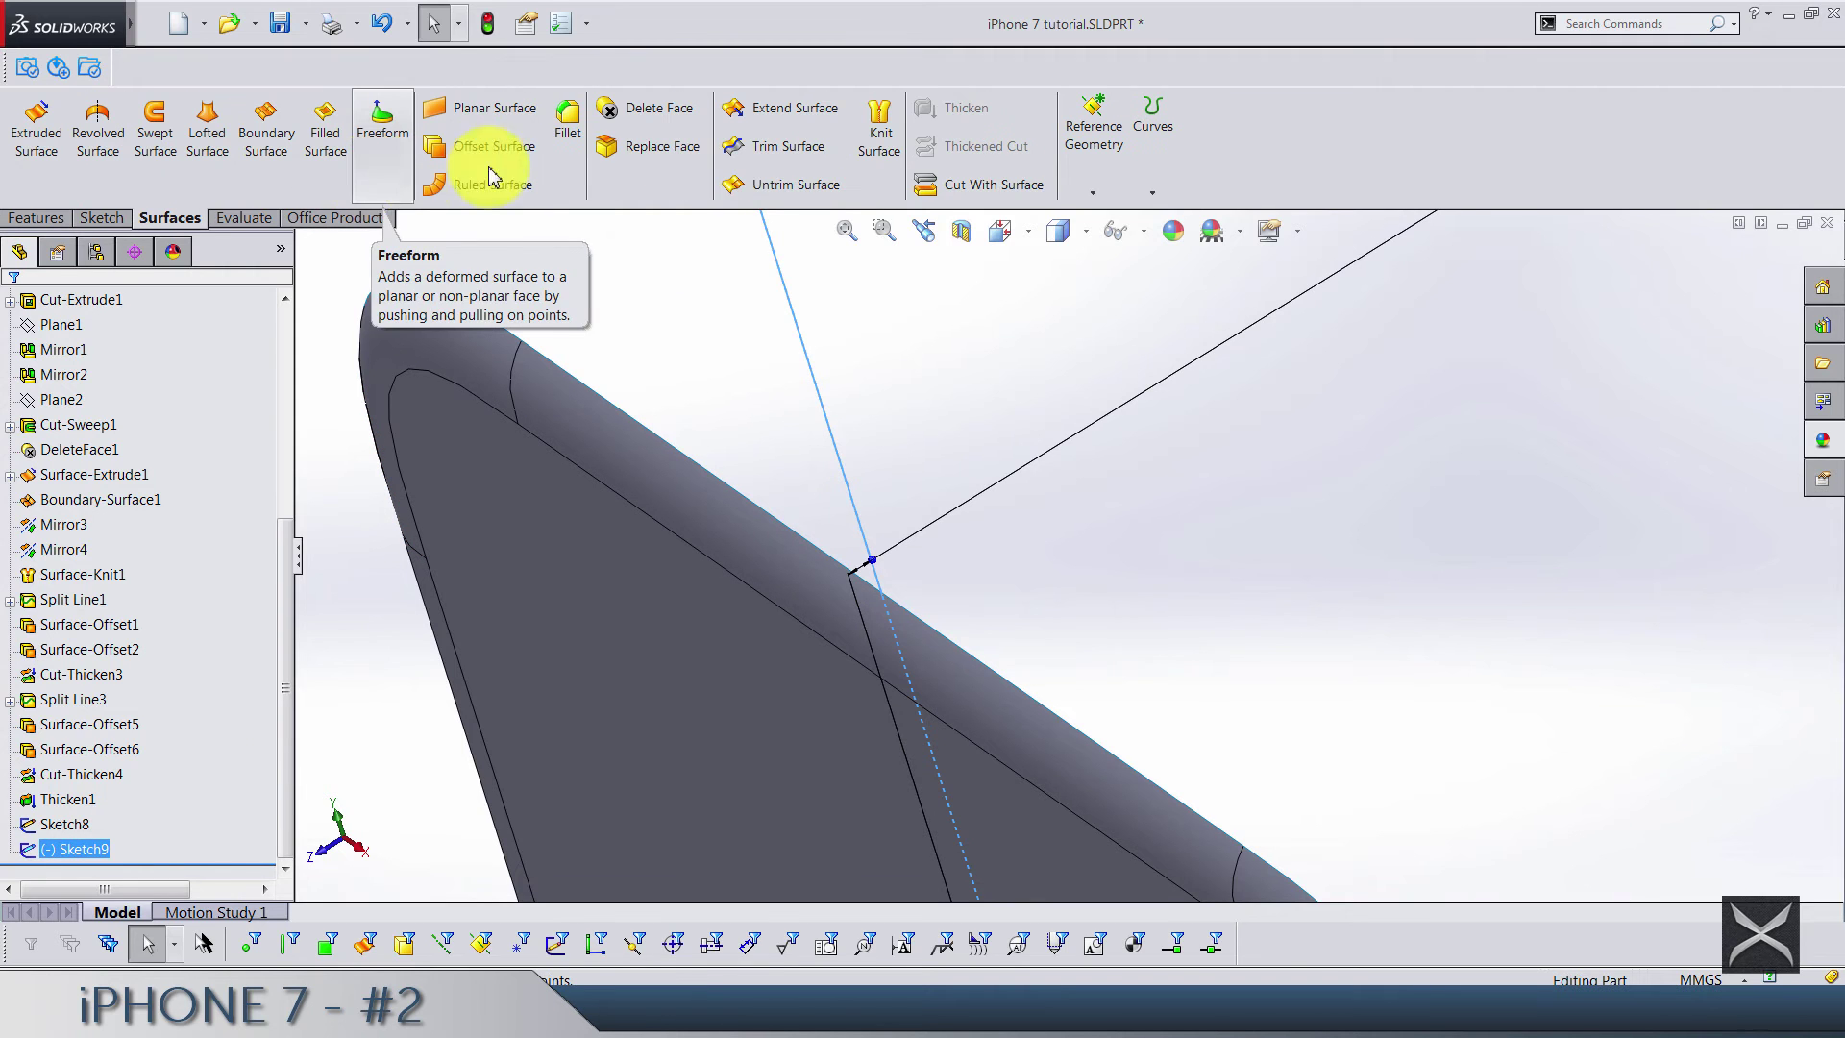
left_click(756, 152)
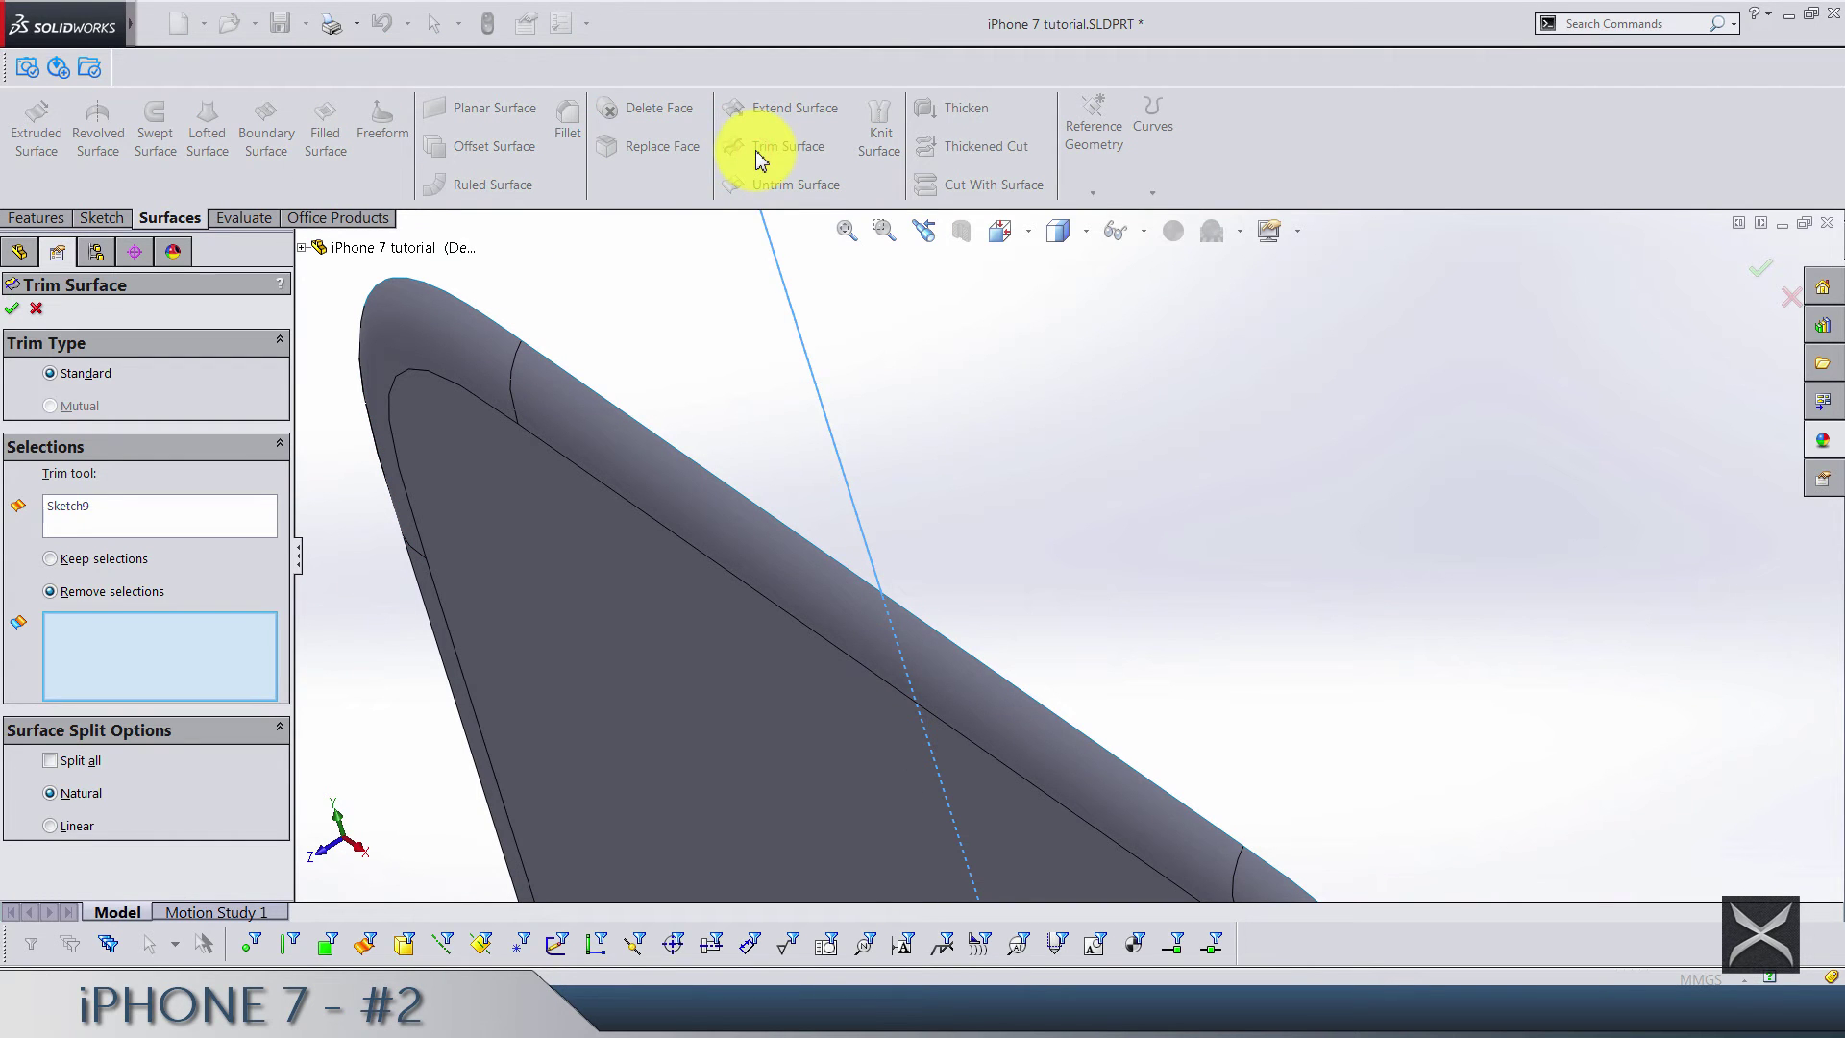
scroll(836, 503, "down", 3)
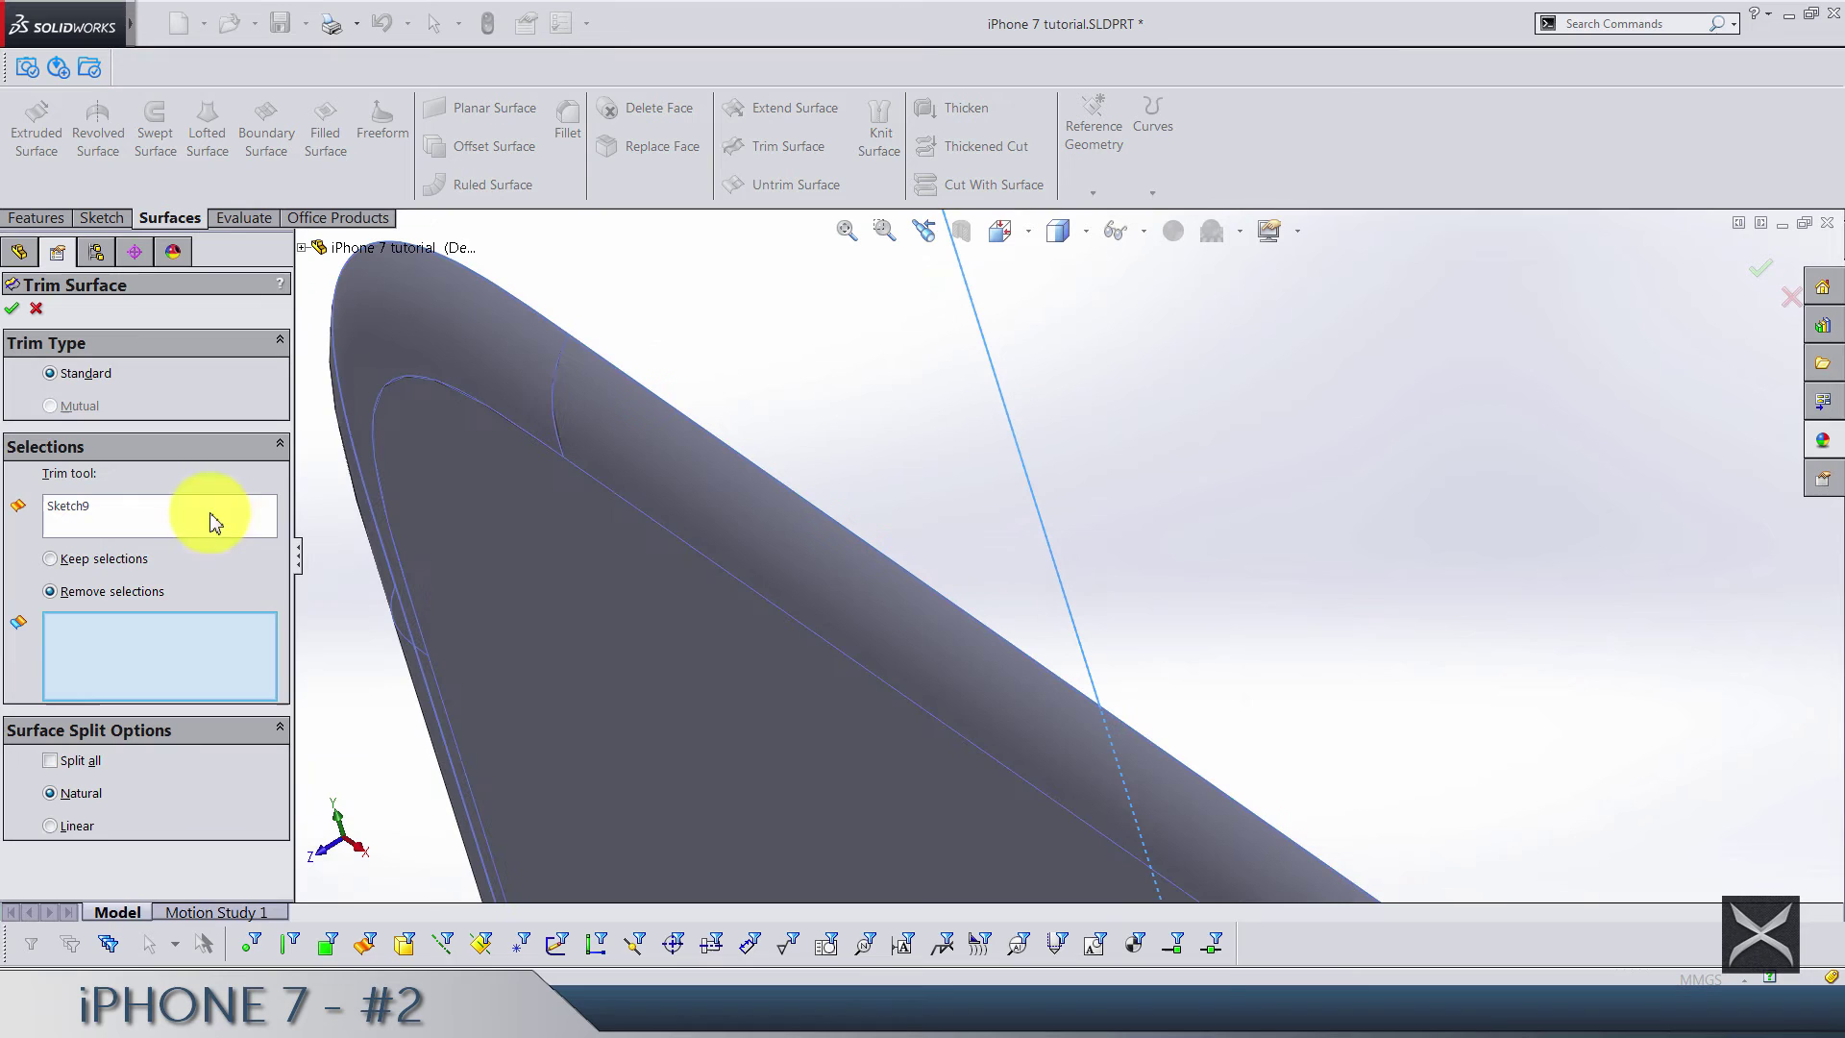
left_click(609, 546)
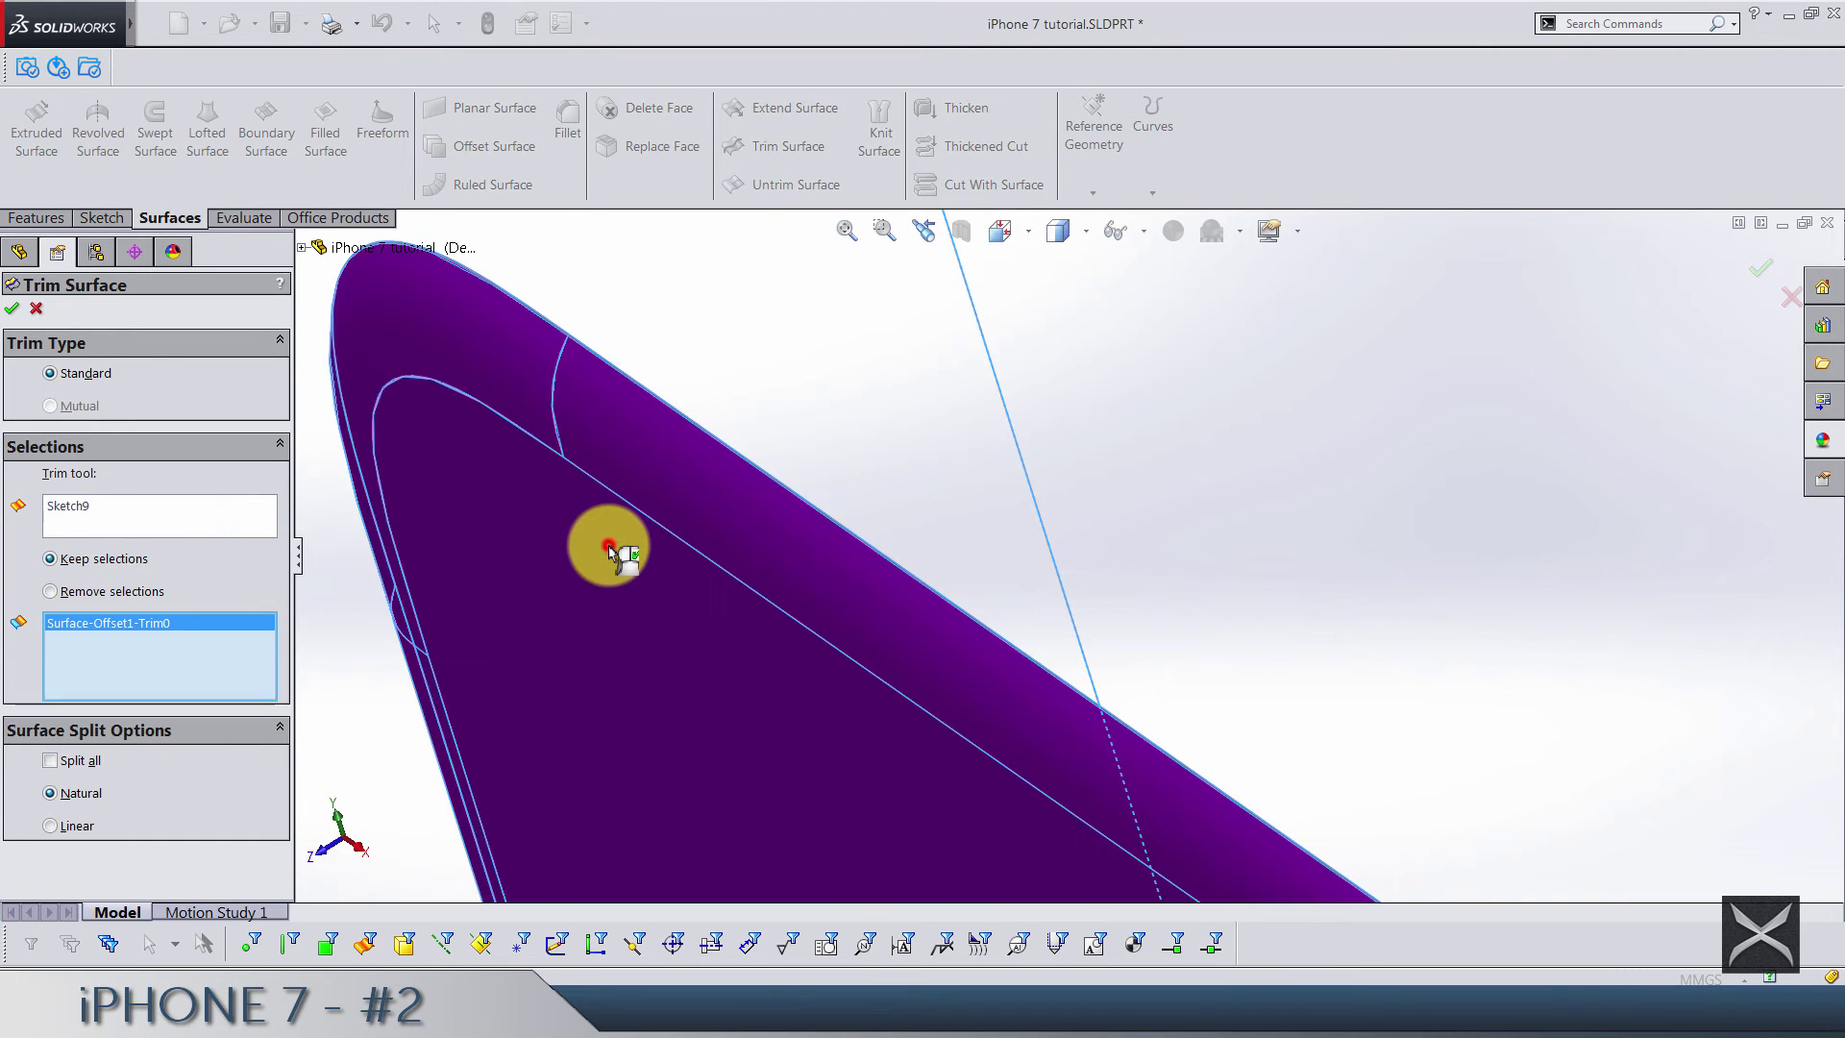
left_click(145, 652)
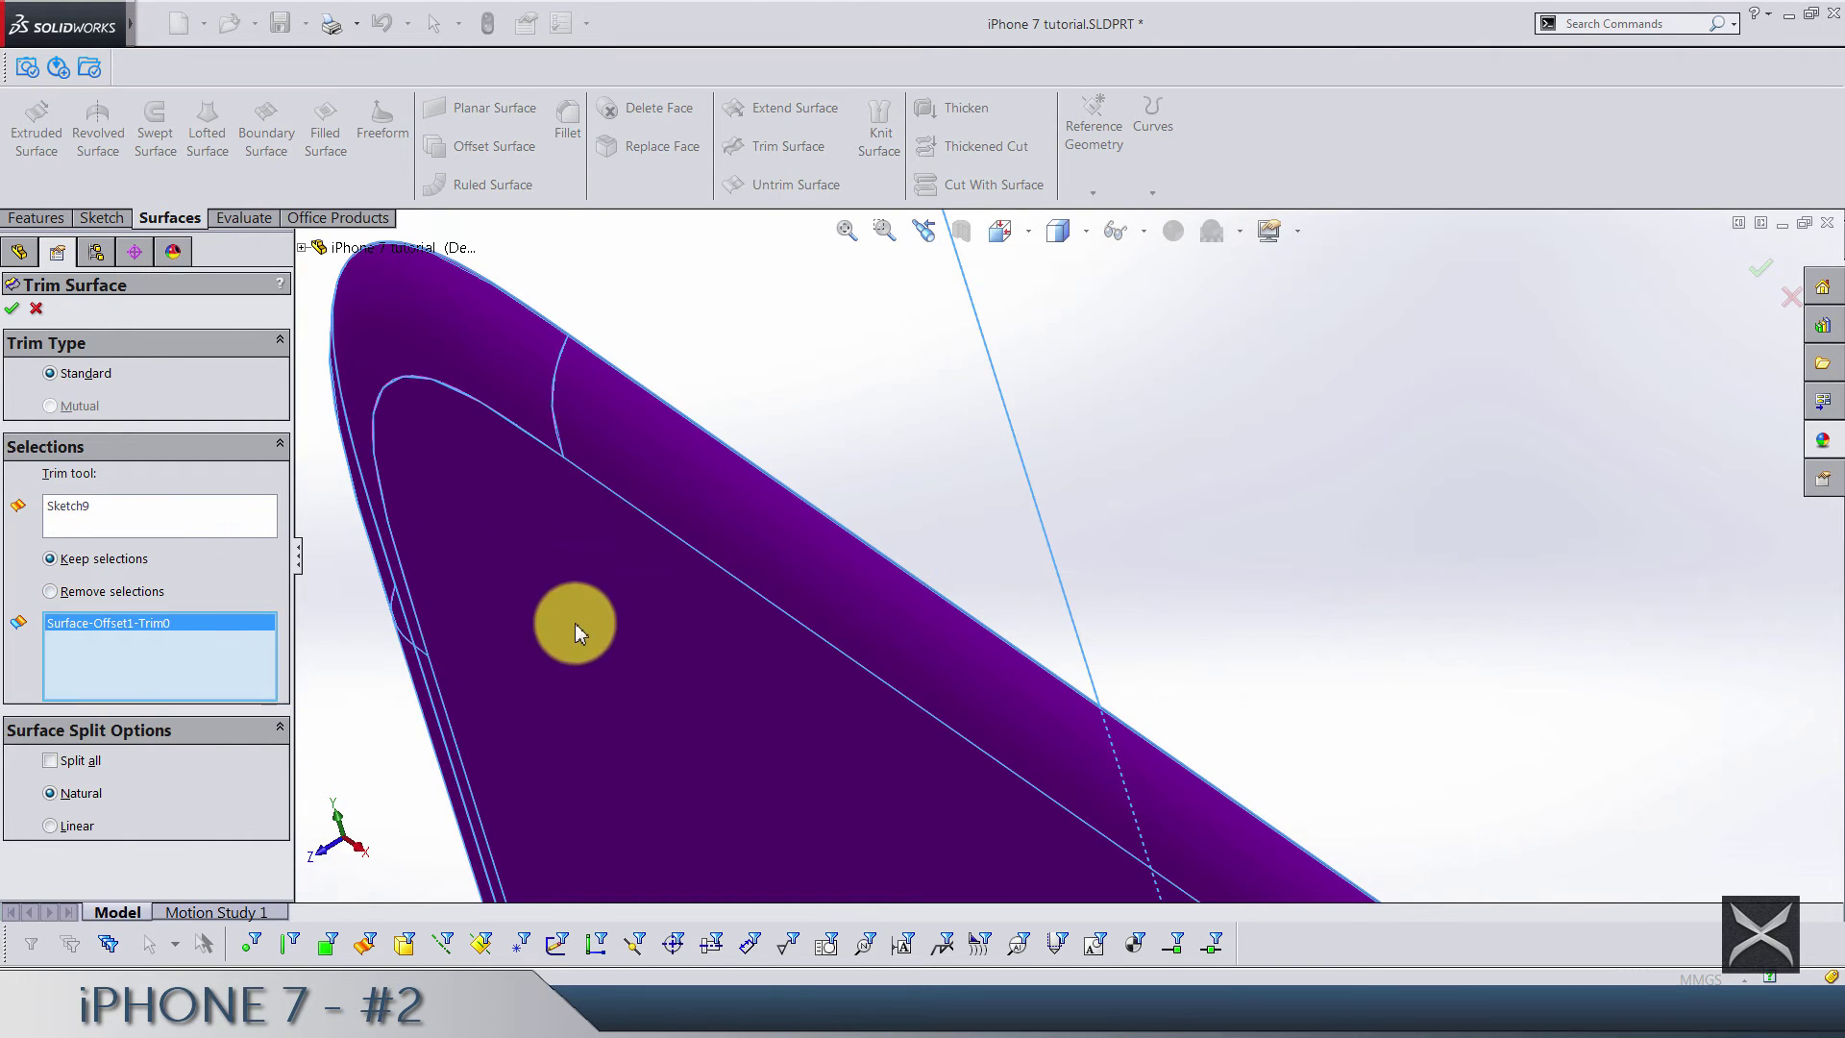
scroll(1005, 642, "down", 6)
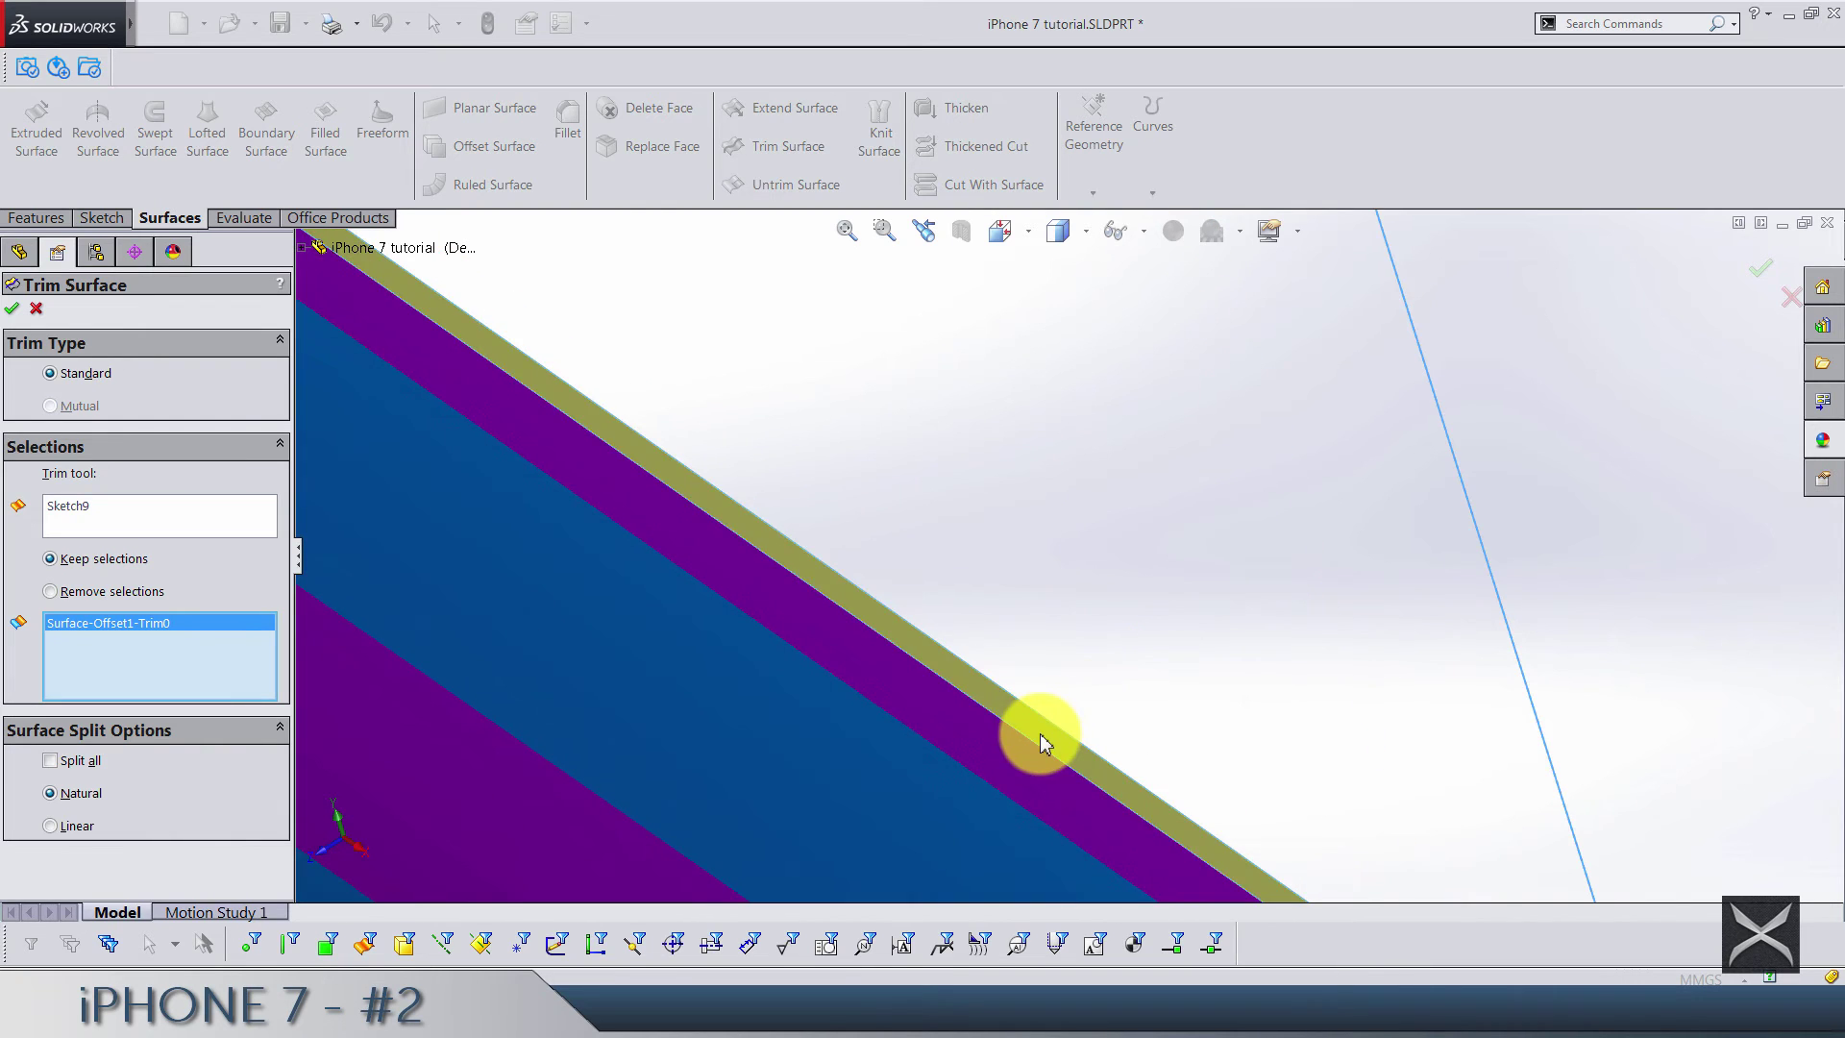
left_click(13, 309)
left_click(1207, 524)
Show the hidden solid bodies together with the trimmed surface and save the part
scroll(1208, 524, "up", 3)
scroll(1025, 540, "up", 8)
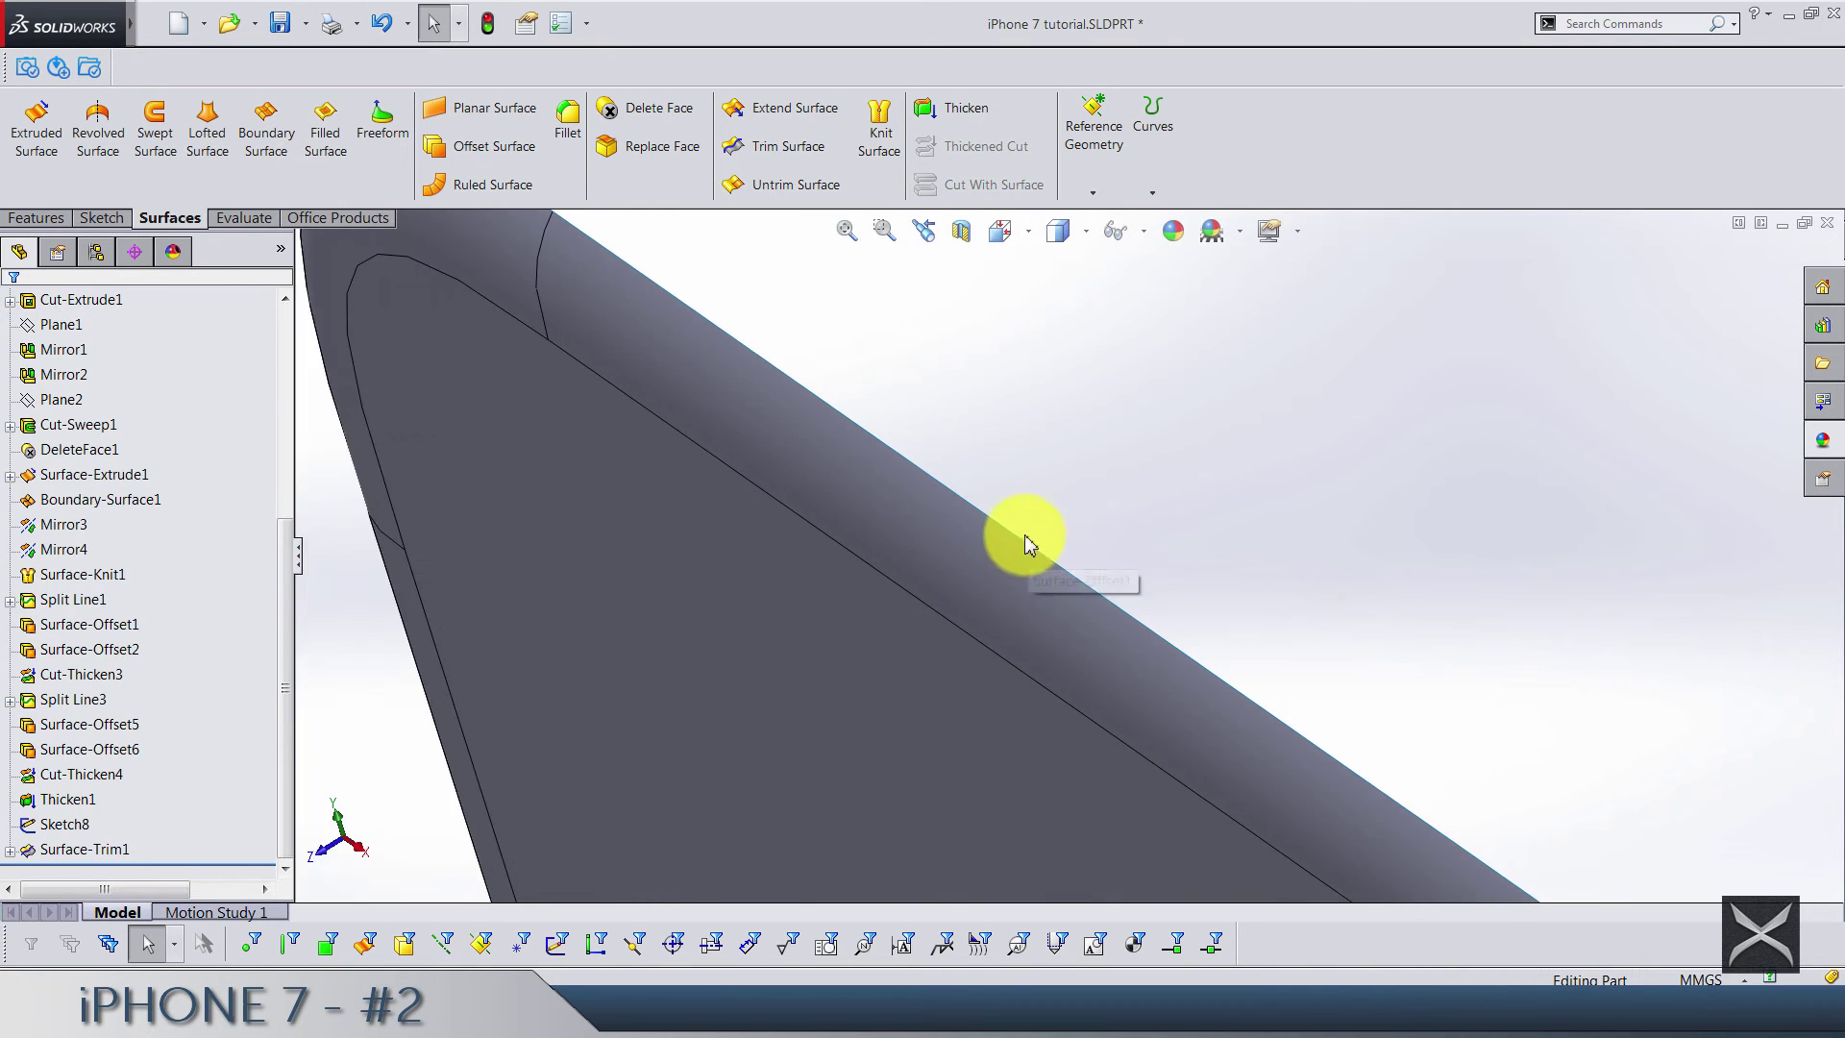
scroll(424, 446, "up", 3)
scroll(142, 450, "up", 5)
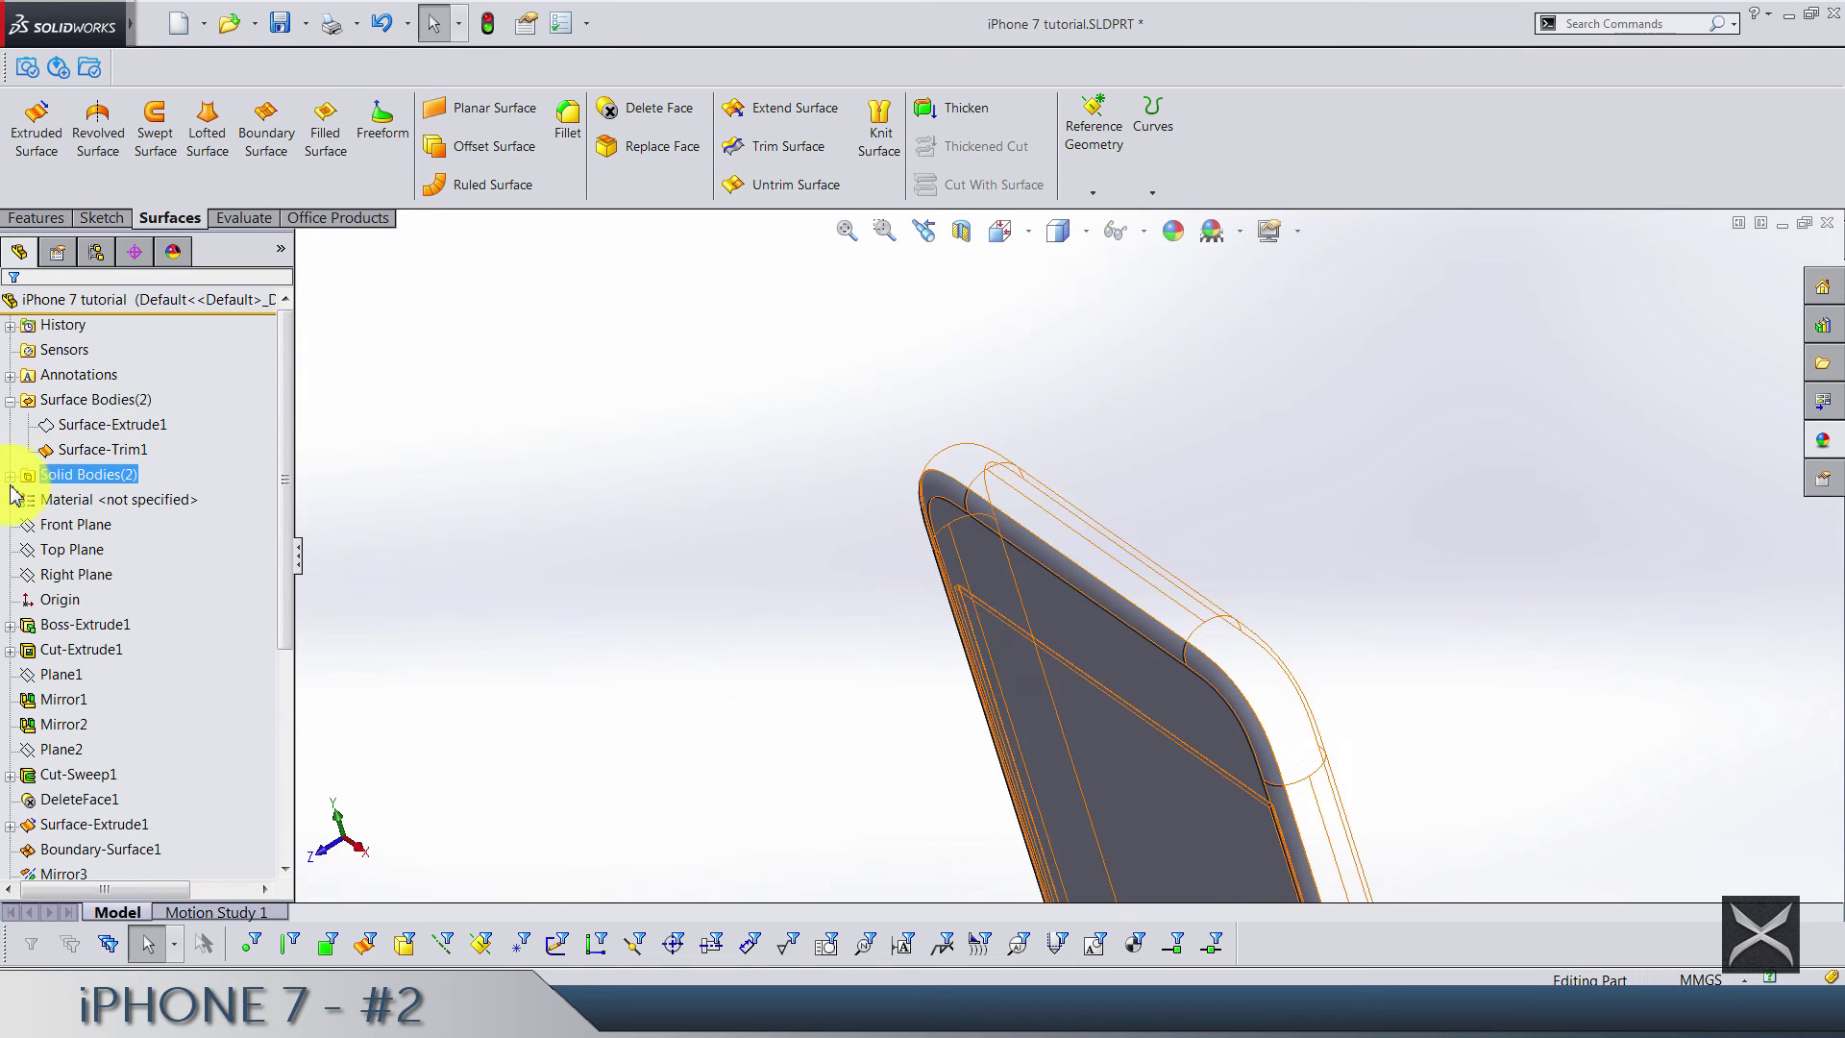
left_click(81, 476)
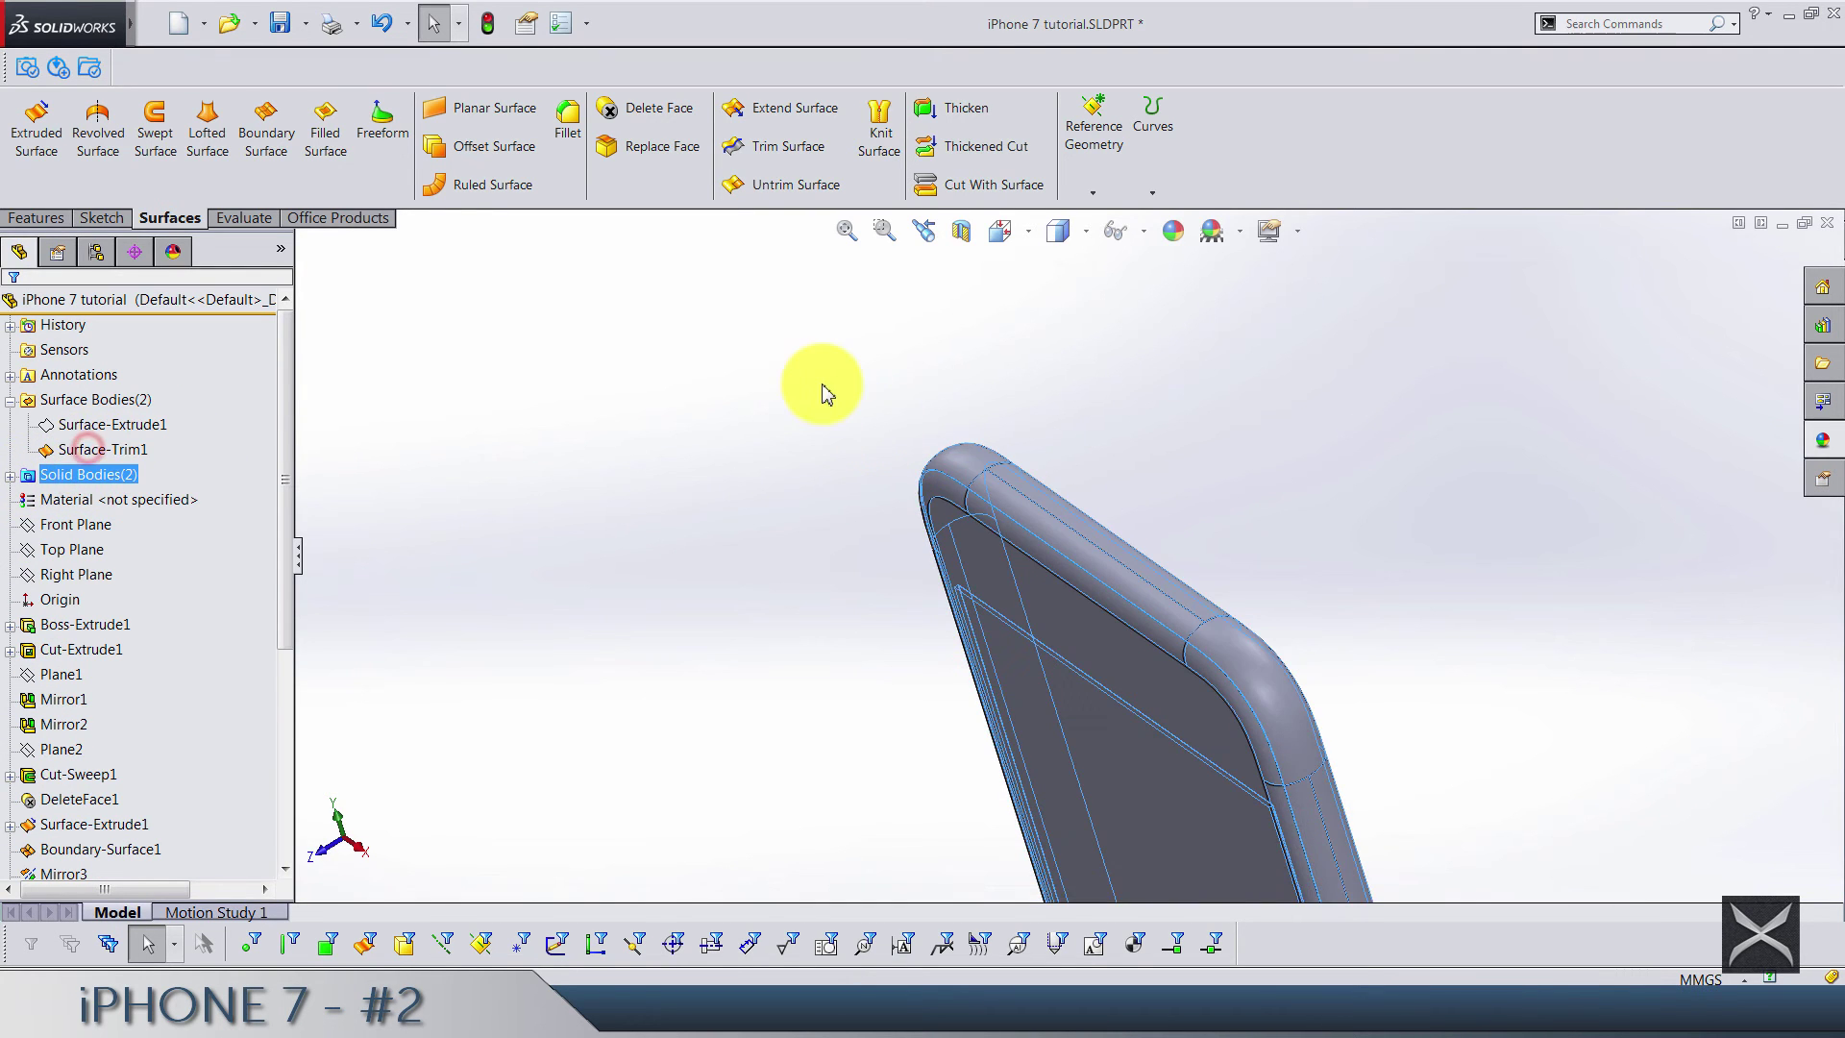
middle_click_drag(821, 387, 1050, 468)
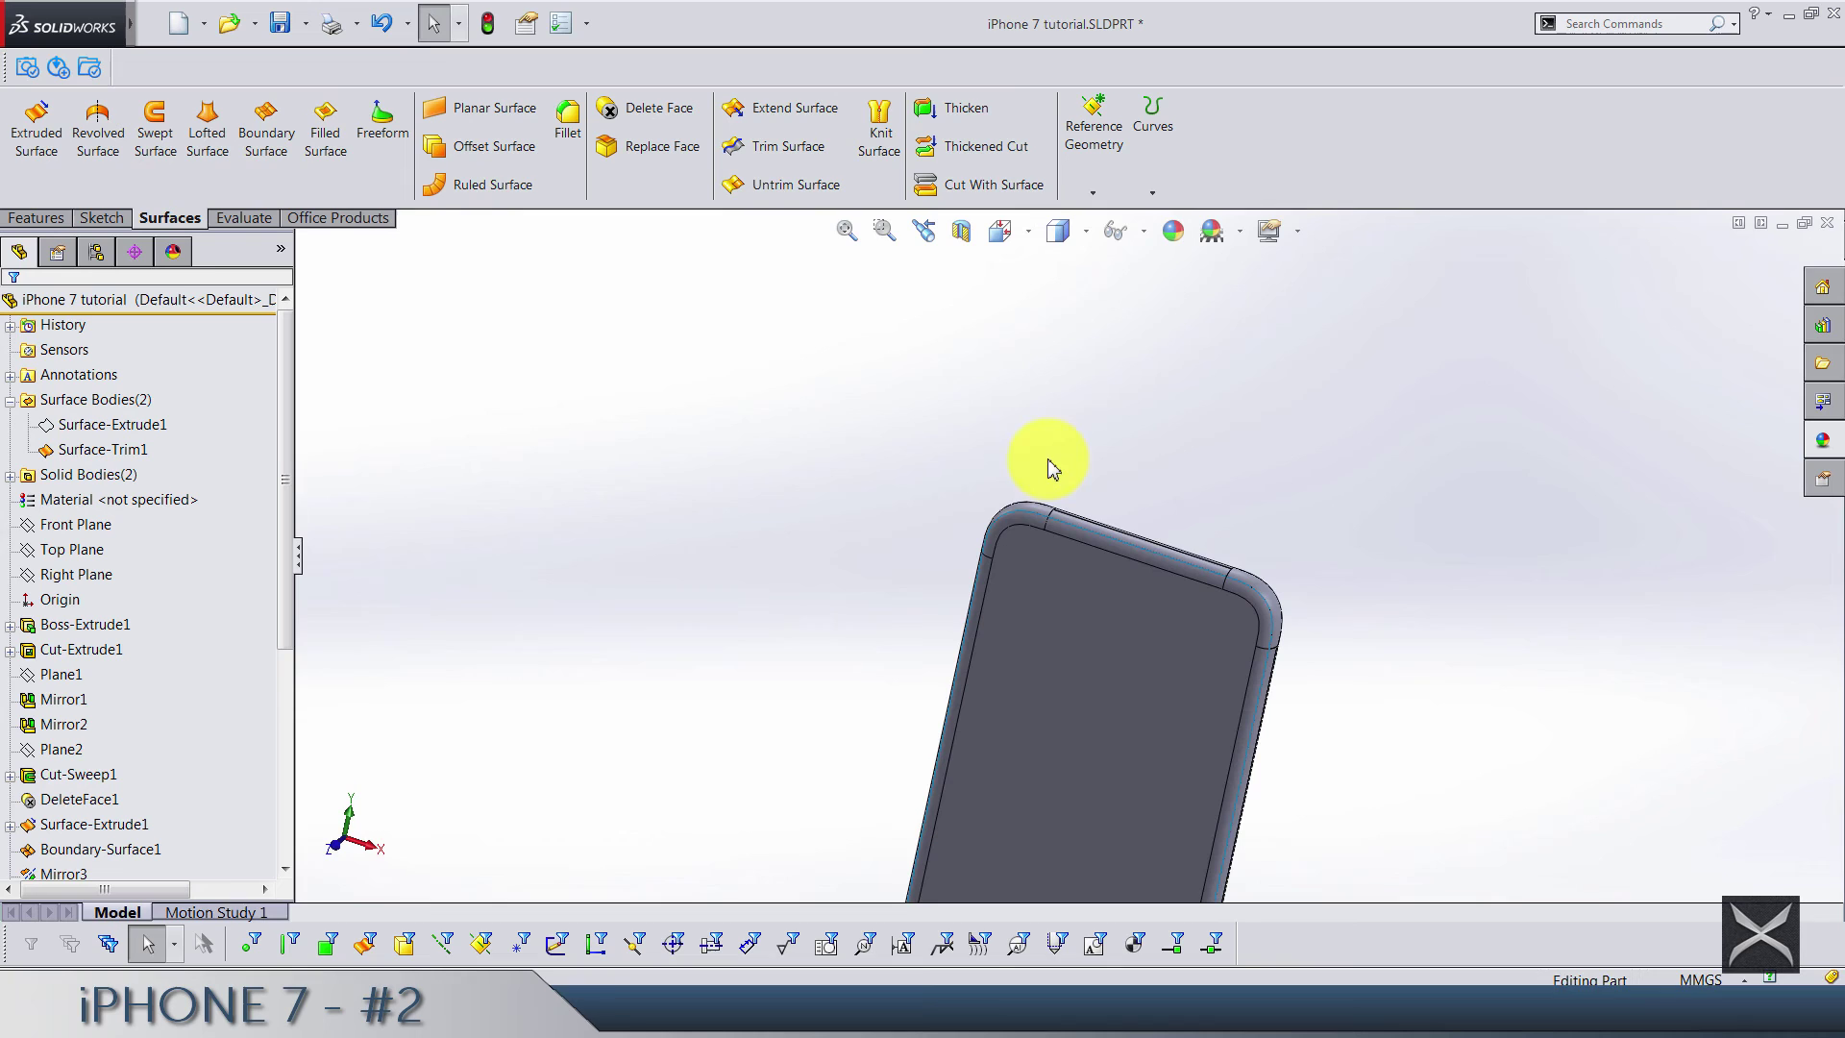
key("ctrl+s")
Thicken Surface-Trim1 by 0.175 mm on side 2 without merging the result, and save the part
left_click(966, 107)
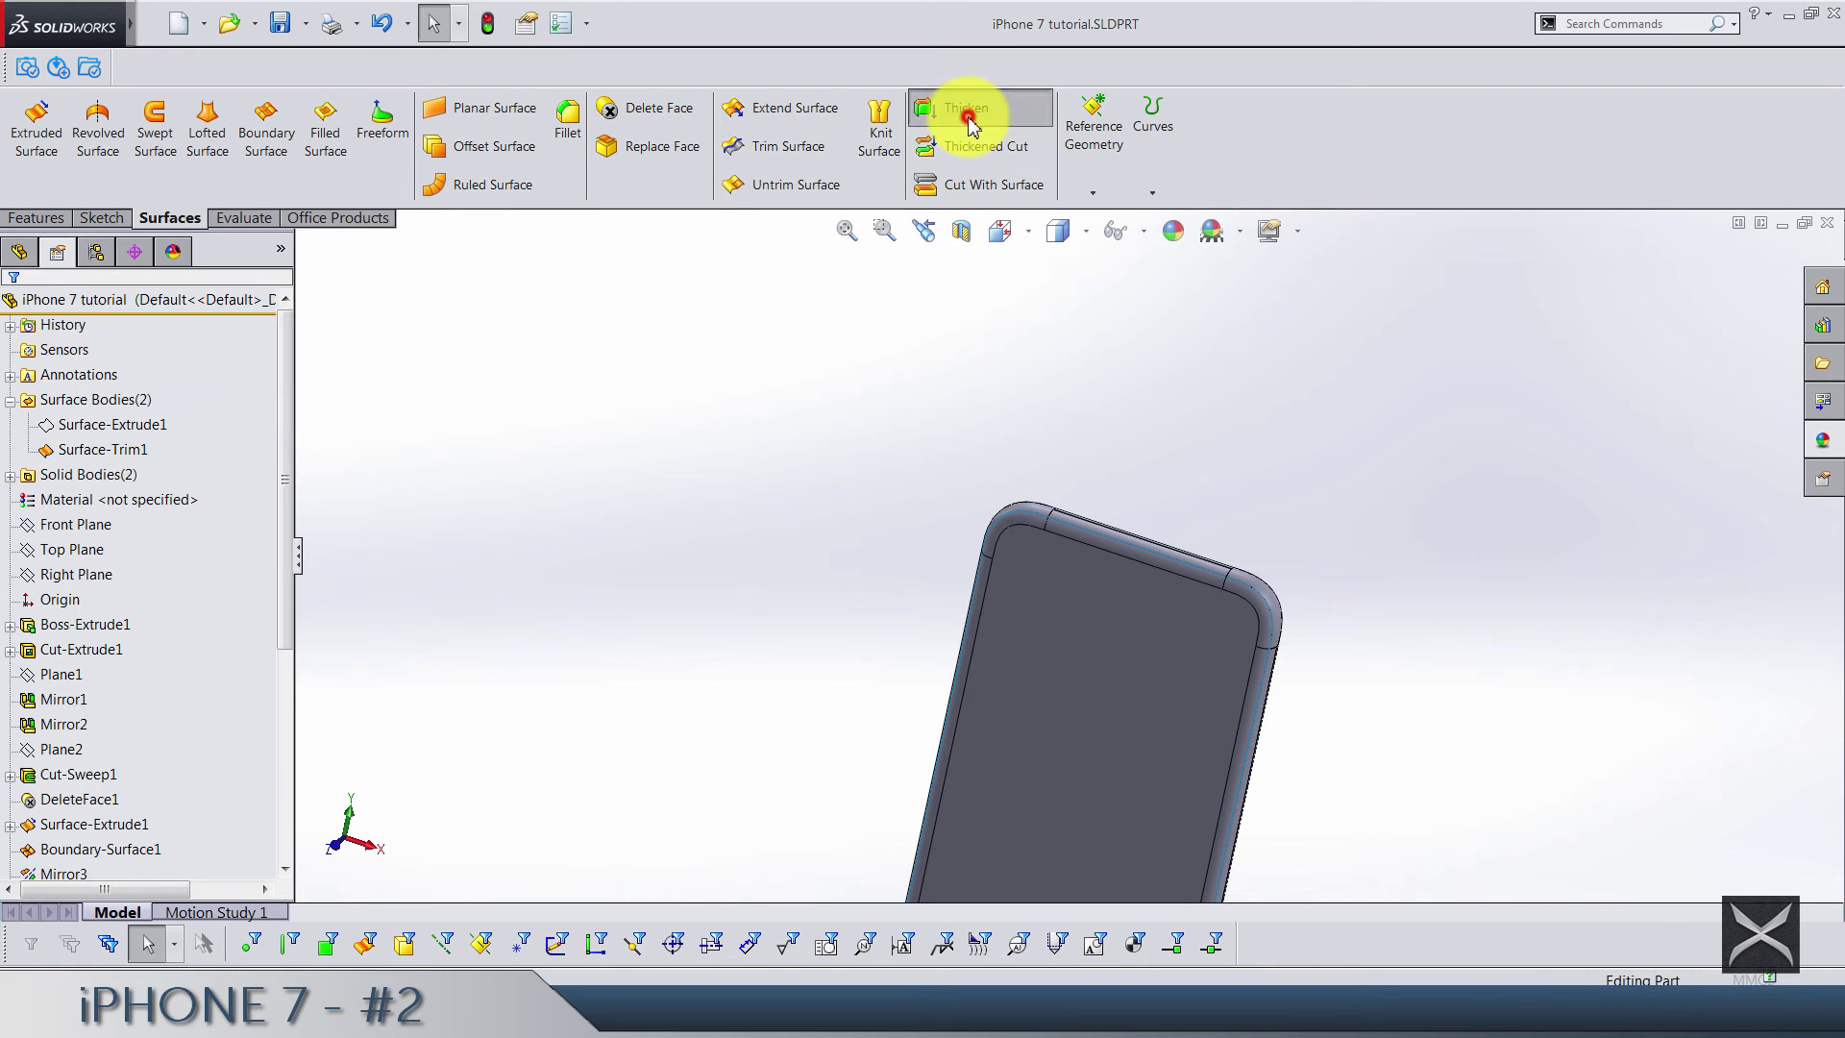
left_click(1073, 589)
middle_click_drag(1153, 589, 1136, 543)
scroll(1077, 524, "down", 6)
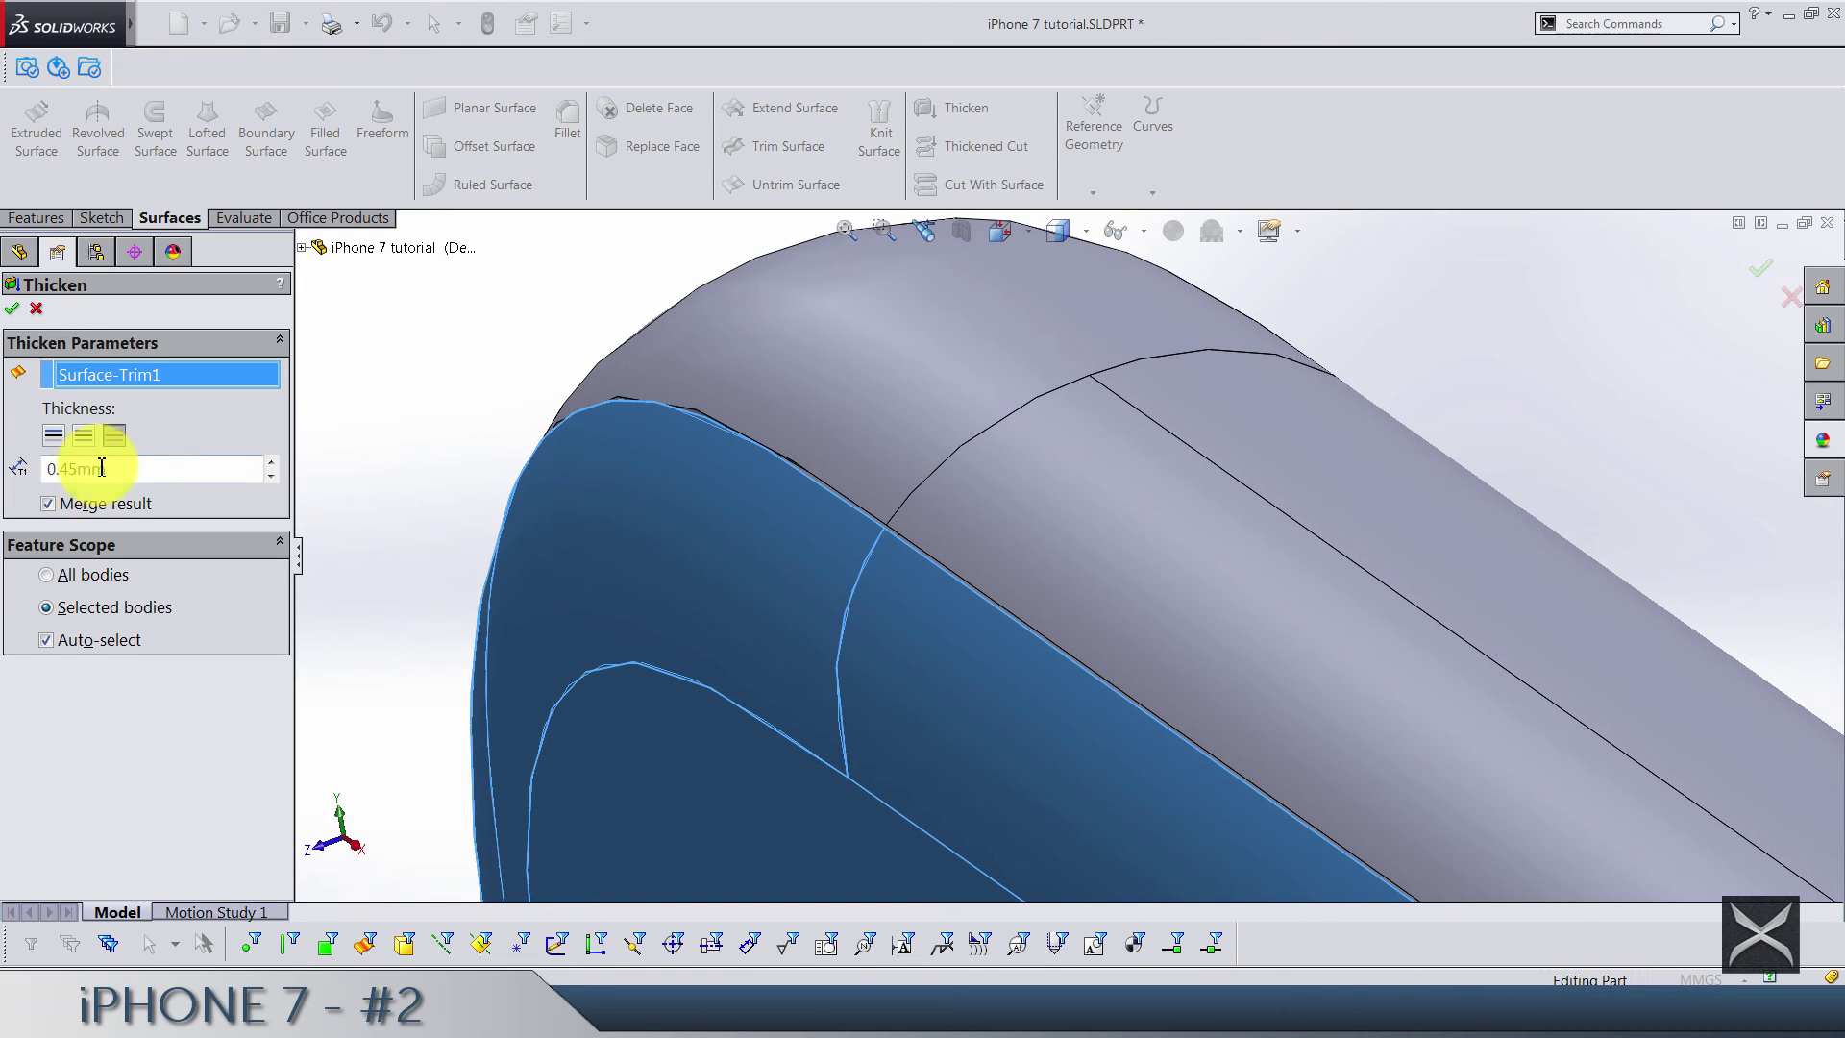
left_click(142, 468)
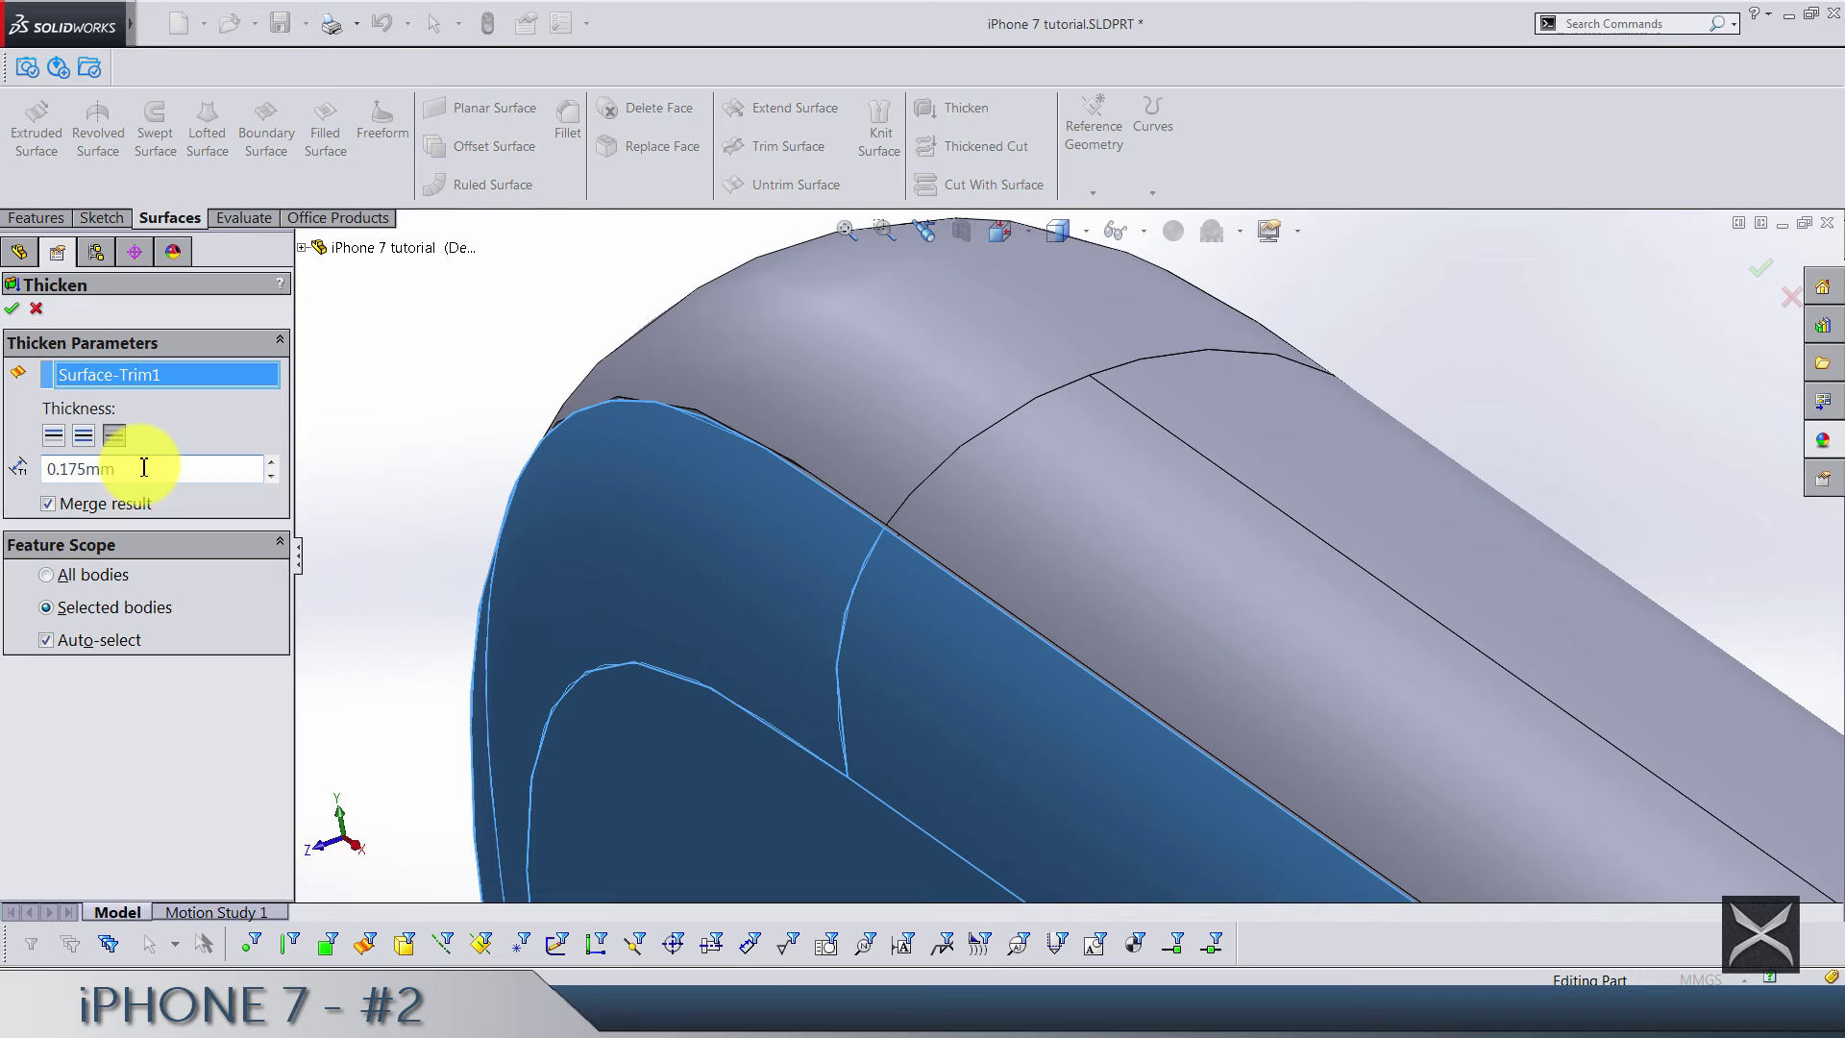
left_click(54, 433)
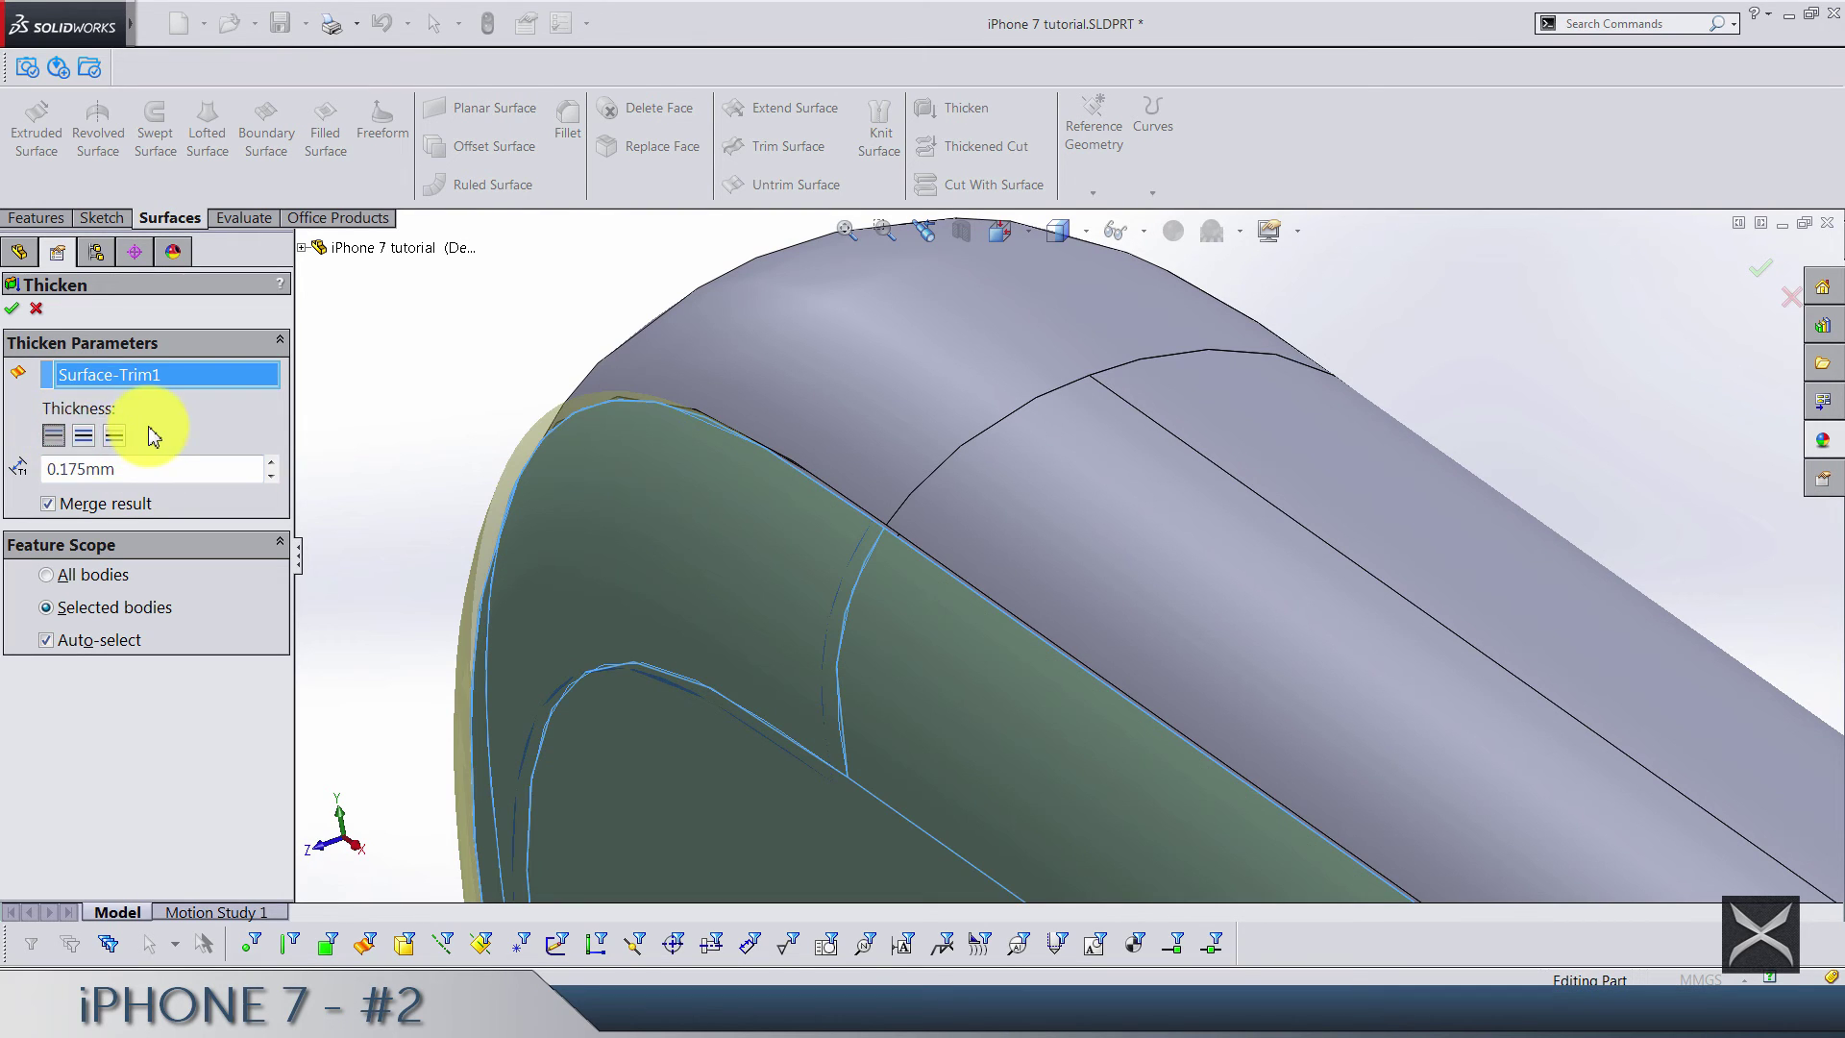
left_click(110, 435)
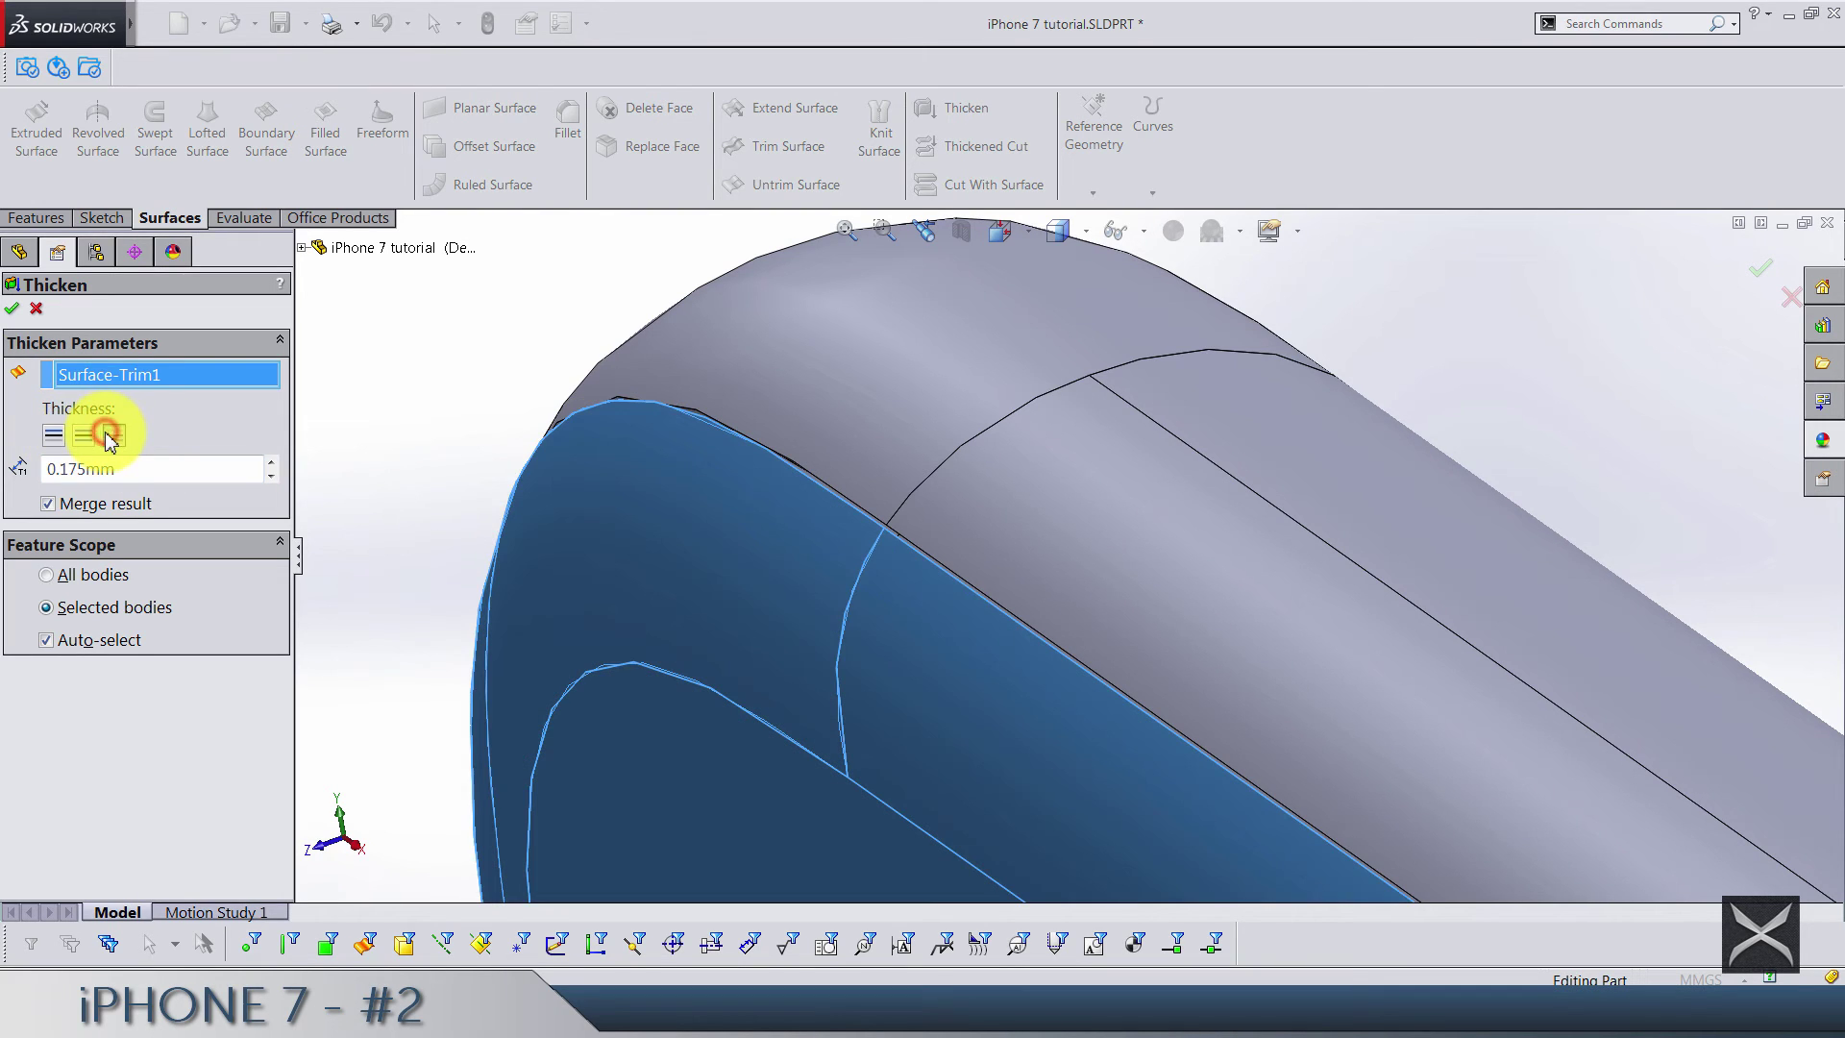
left_click(101, 507)
right_click(416, 432)
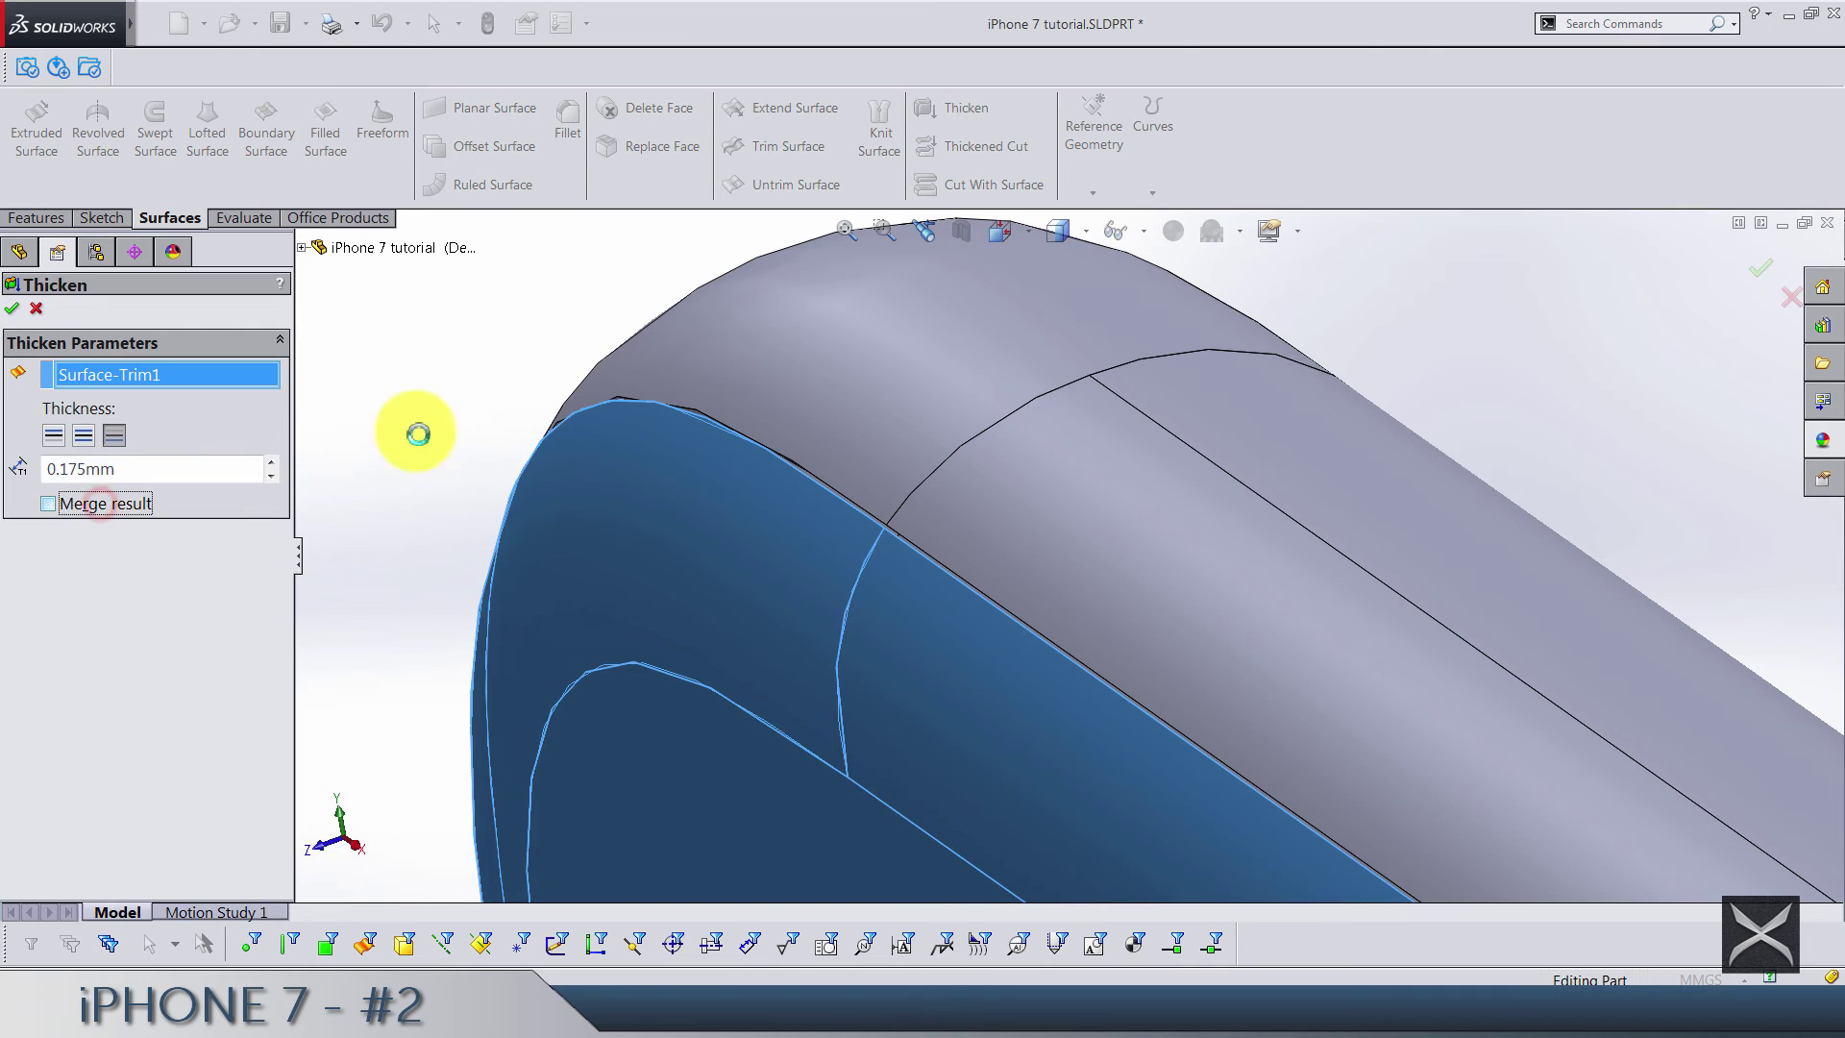
key("ctrl+s")
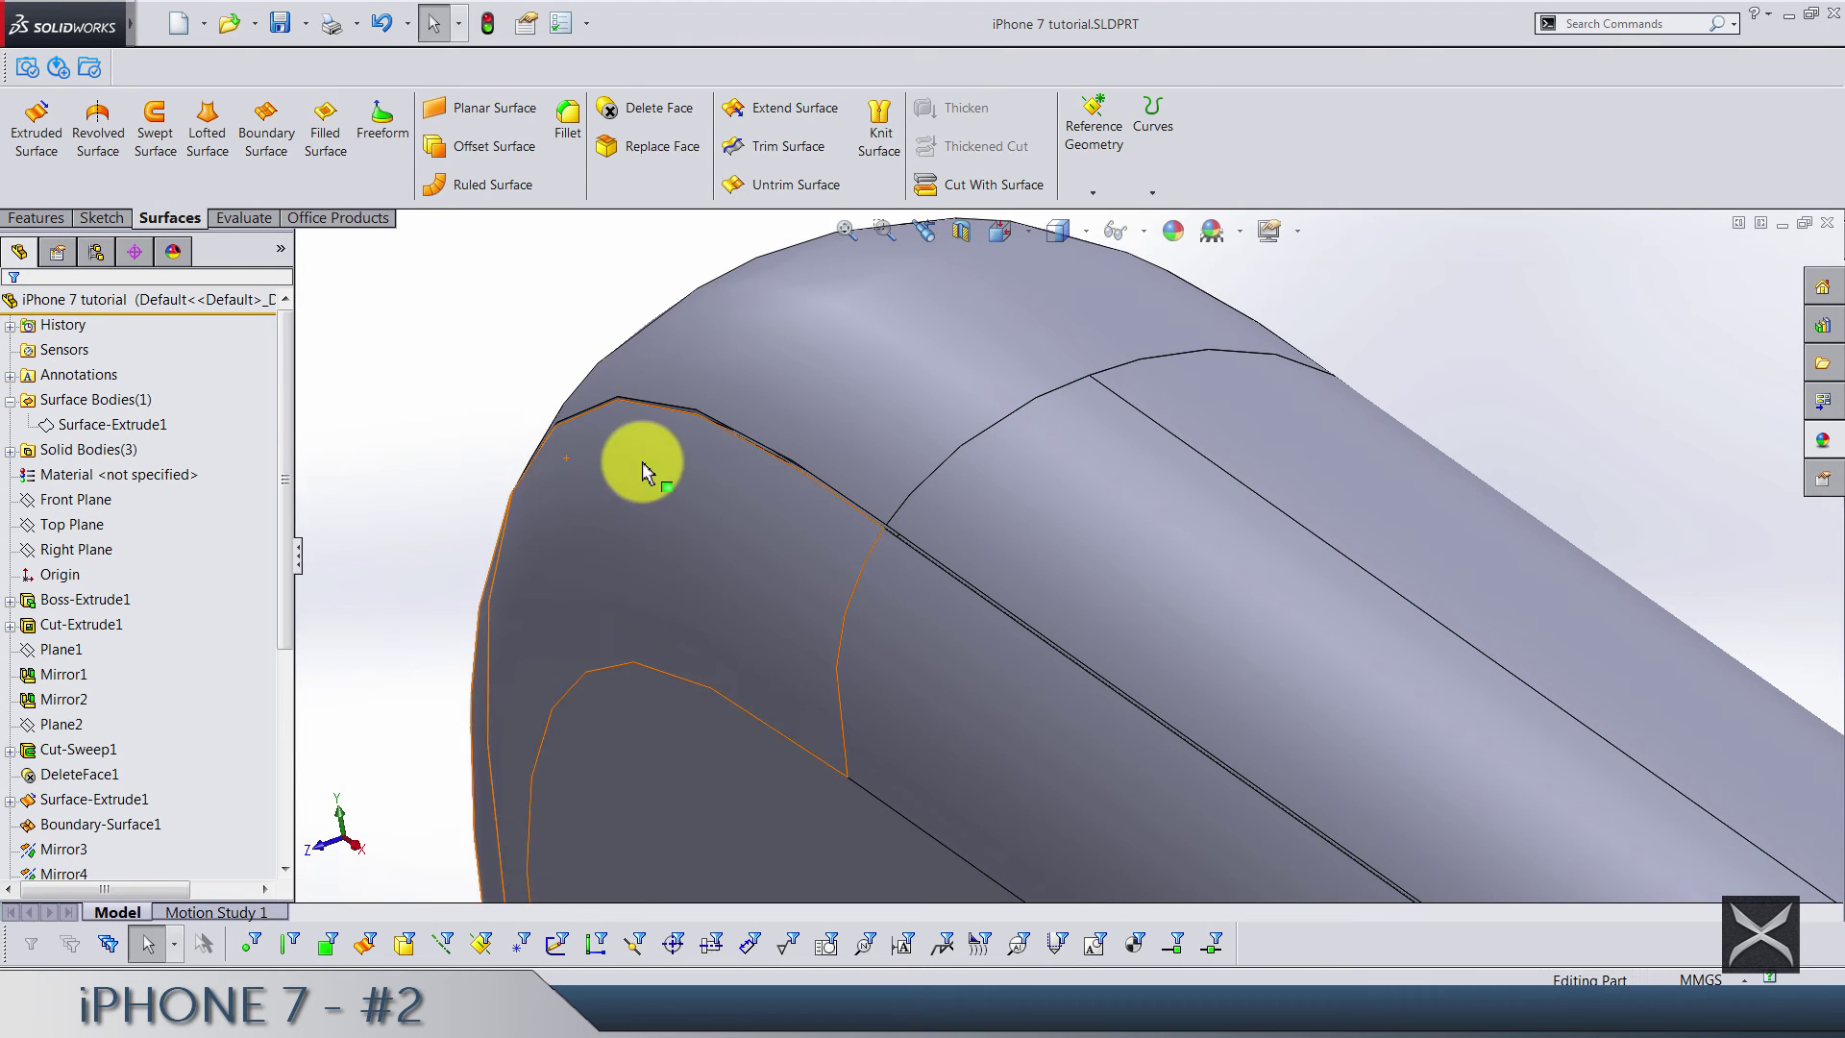
Examine the thickened front body along the phone's edges, selecting it with the solid body filter to highlight its extent
scroll(642, 457, "down", 2)
mouse_move(1023, 530)
middle_mouse_down()
mouse_move(1006, 545)
mouse_move(1043, 519)
middle_mouse_up()
scroll(1048, 526, "up", 8)
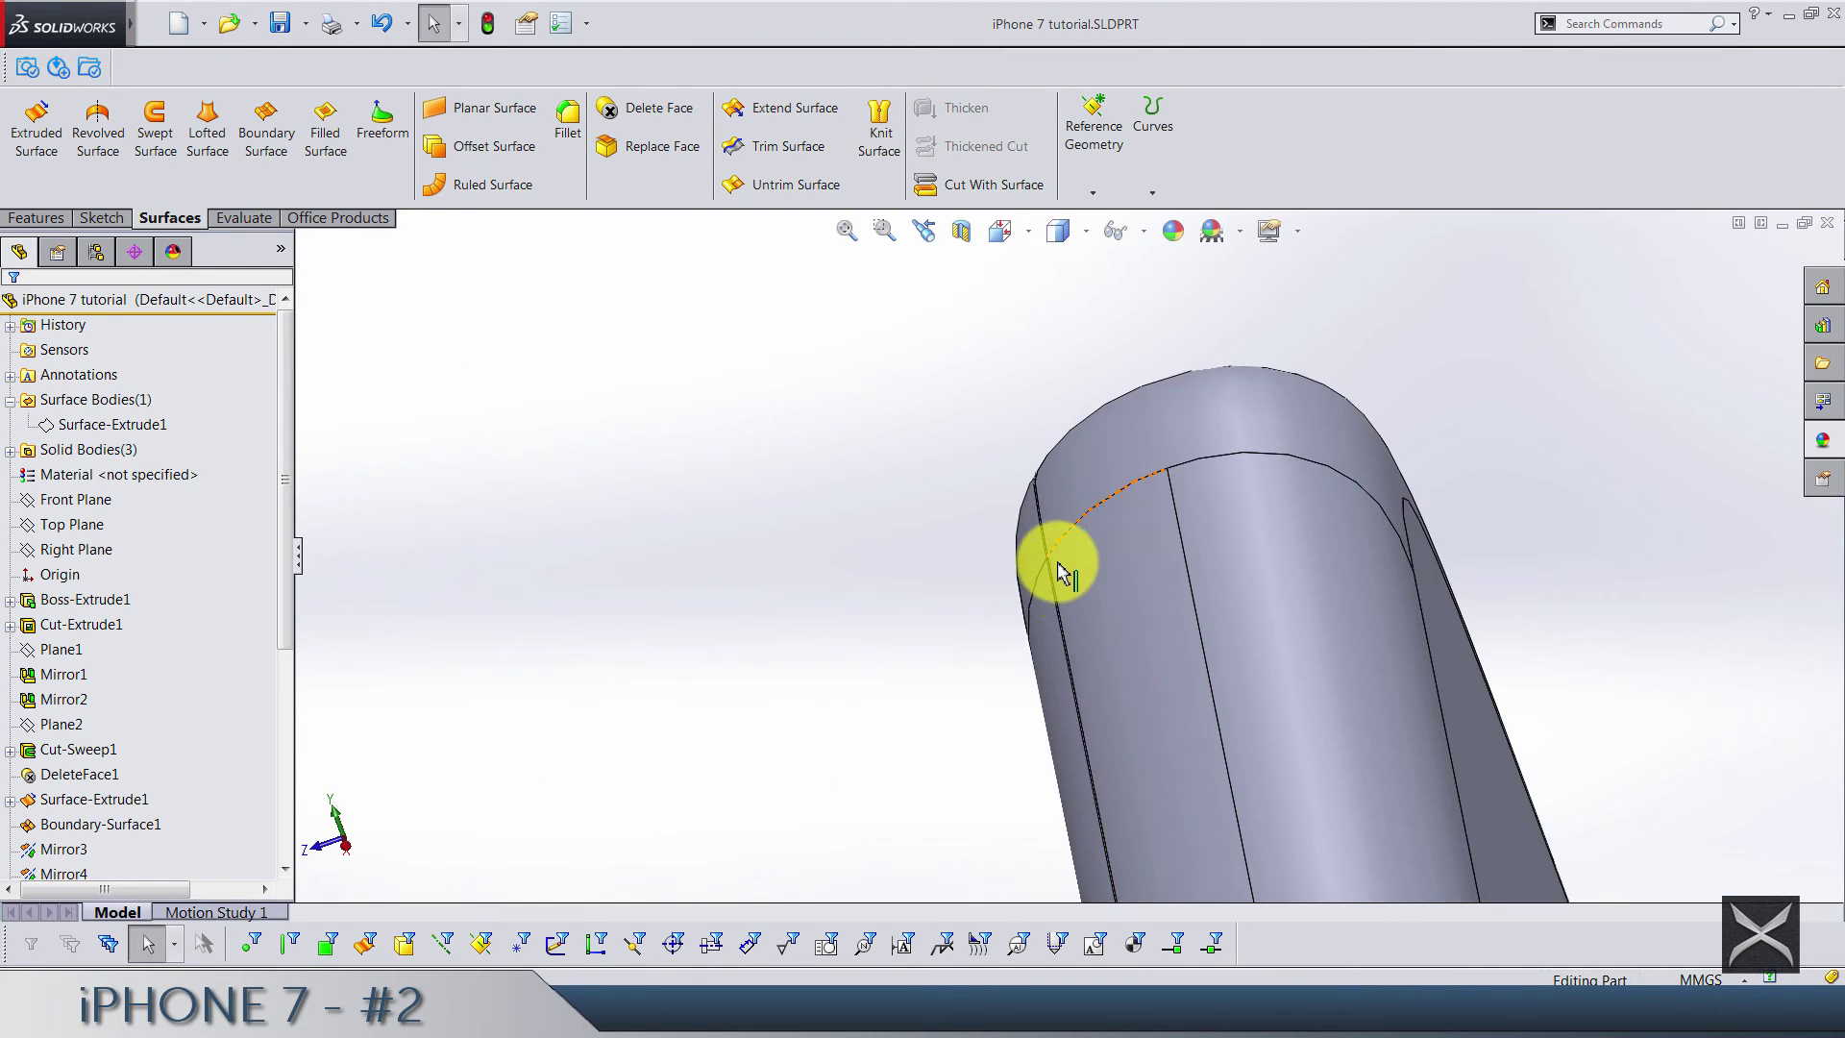
middle_click_drag(1074, 677, 1174, 667)
scroll(1134, 668, "down", 3)
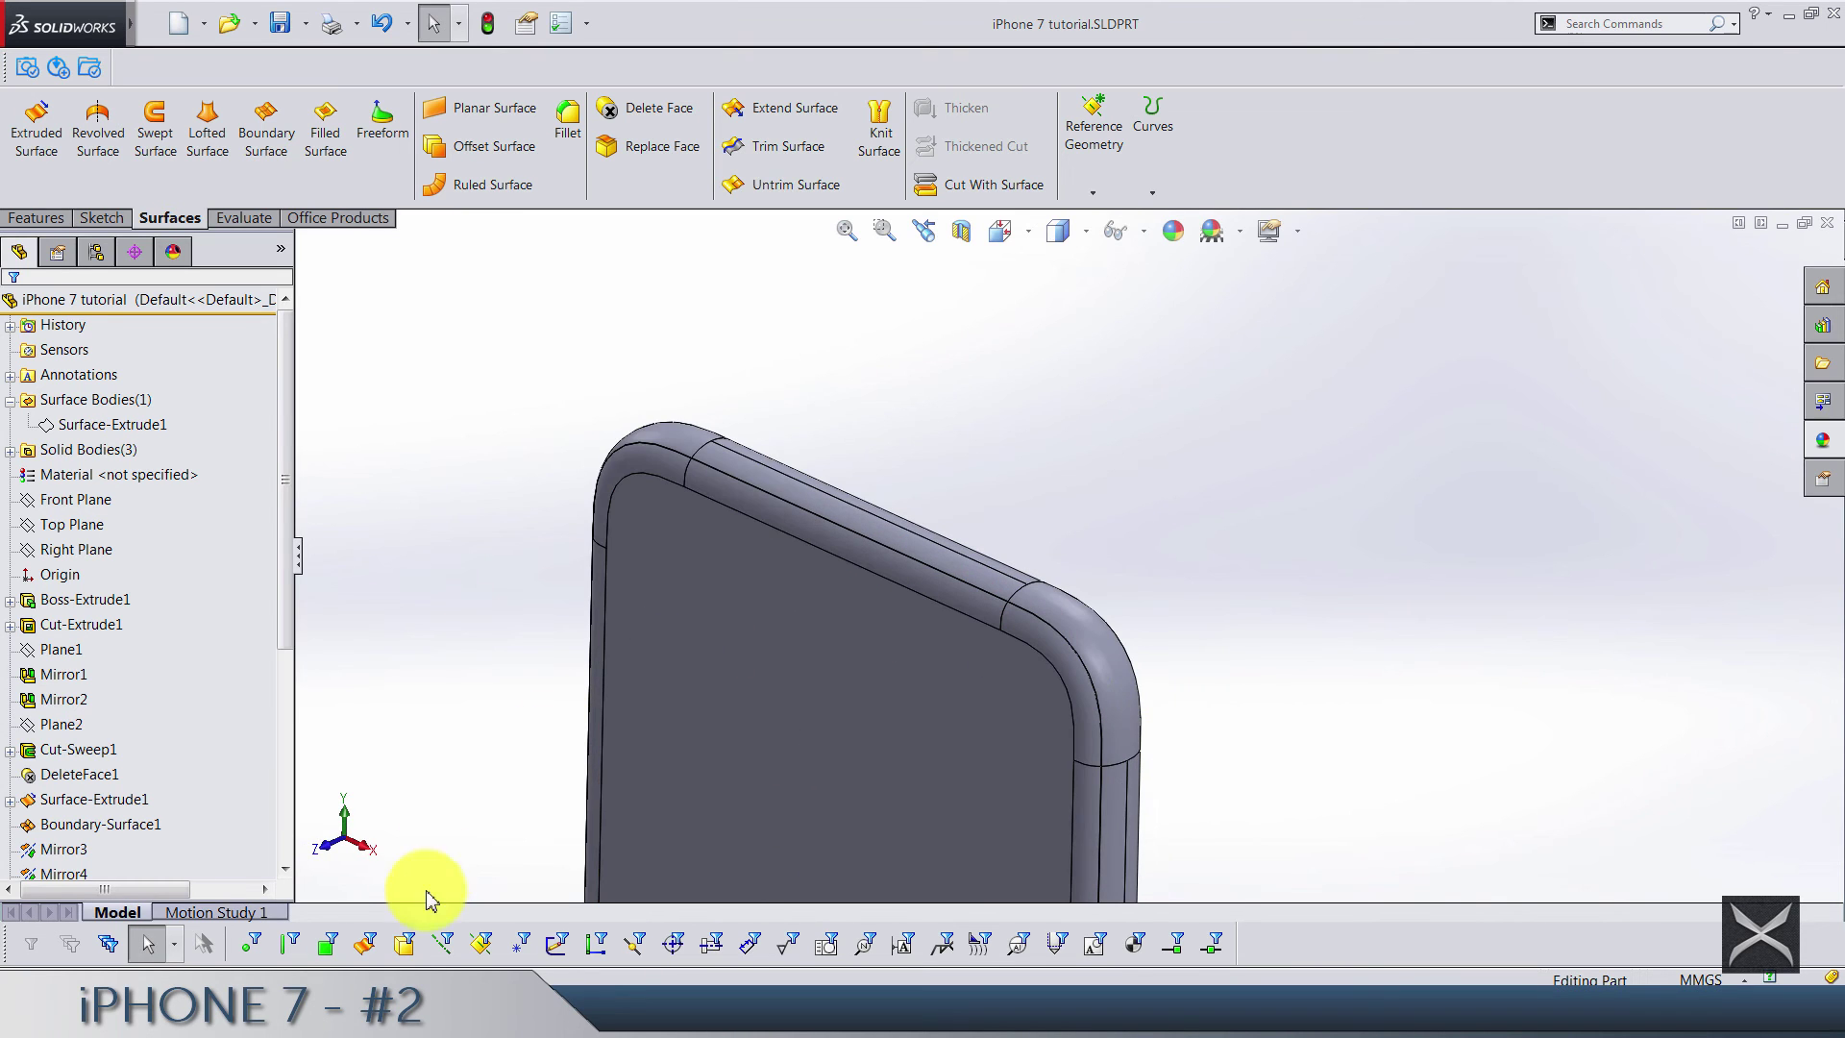
left_click(411, 941)
left_click(736, 741)
scroll(737, 741, "up", 5)
middle_click_drag(832, 741, 981, 583)
scroll(1018, 650, "down", 8)
scroll(986, 585, "down", 3)
scroll(986, 585, "up", 12)
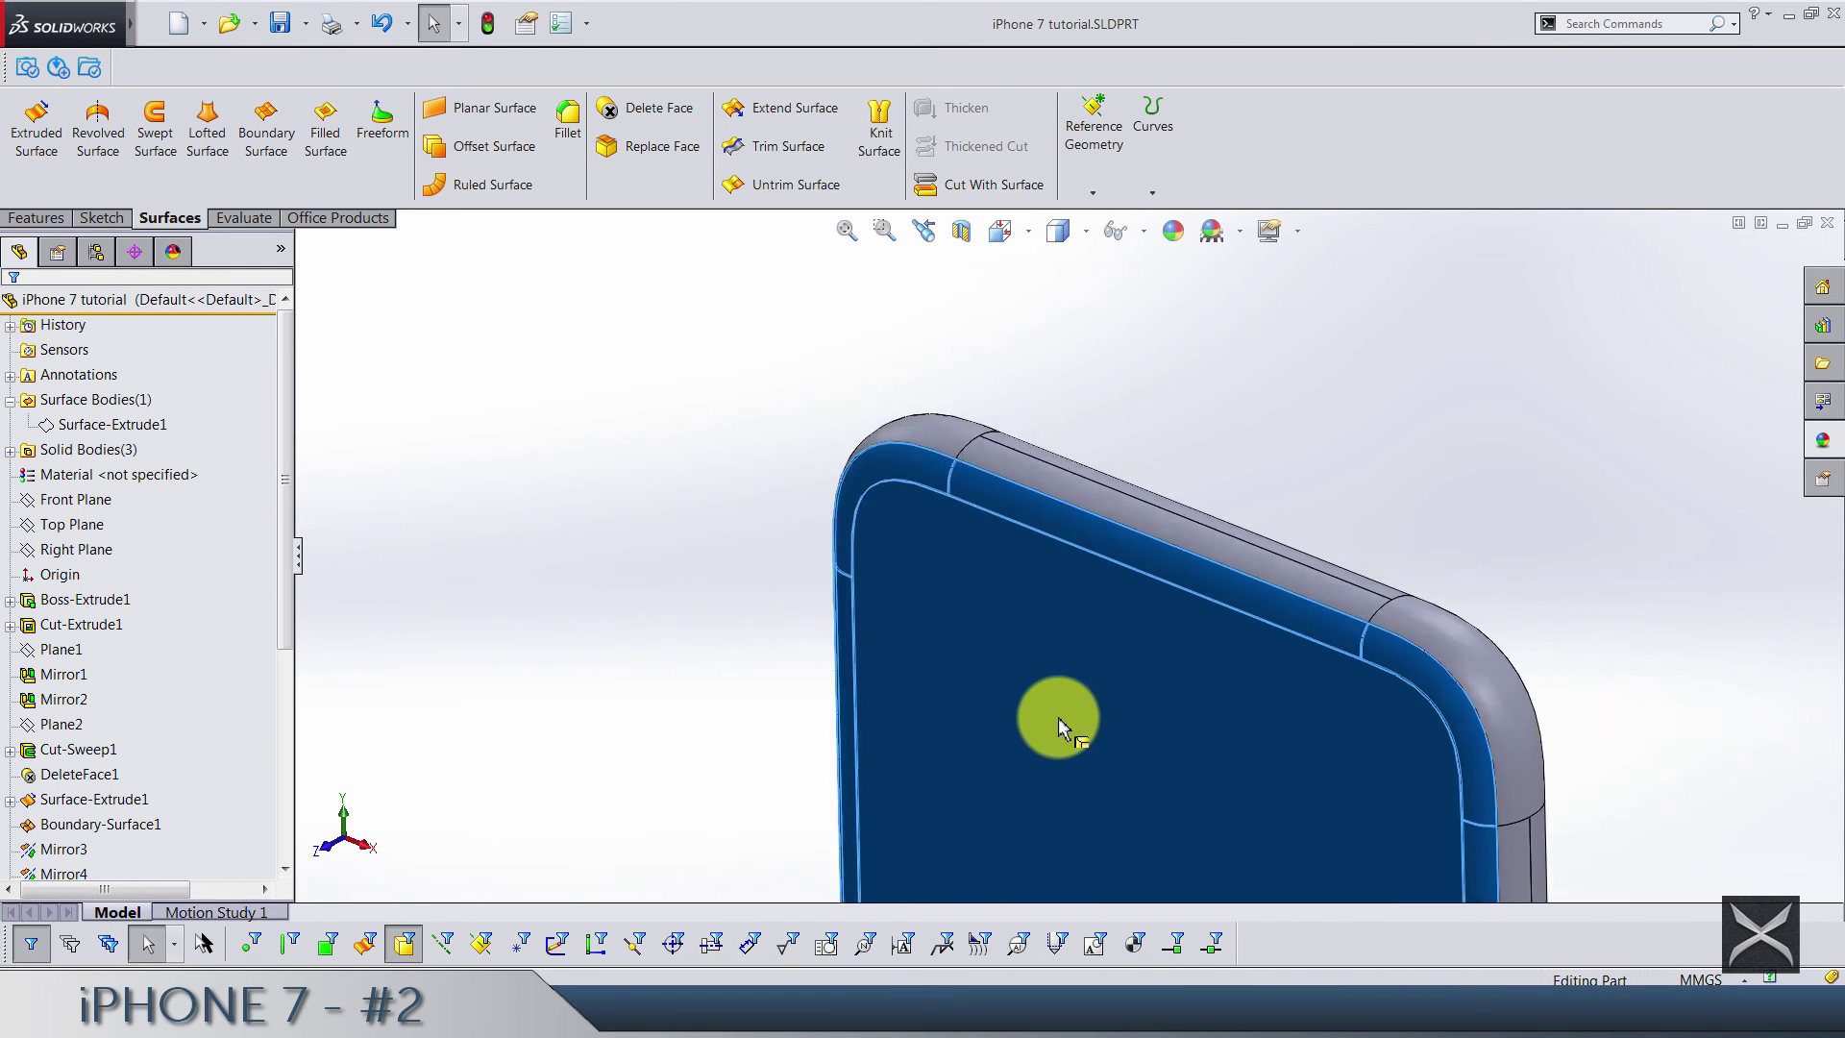
scroll(1123, 836, "down", 5)
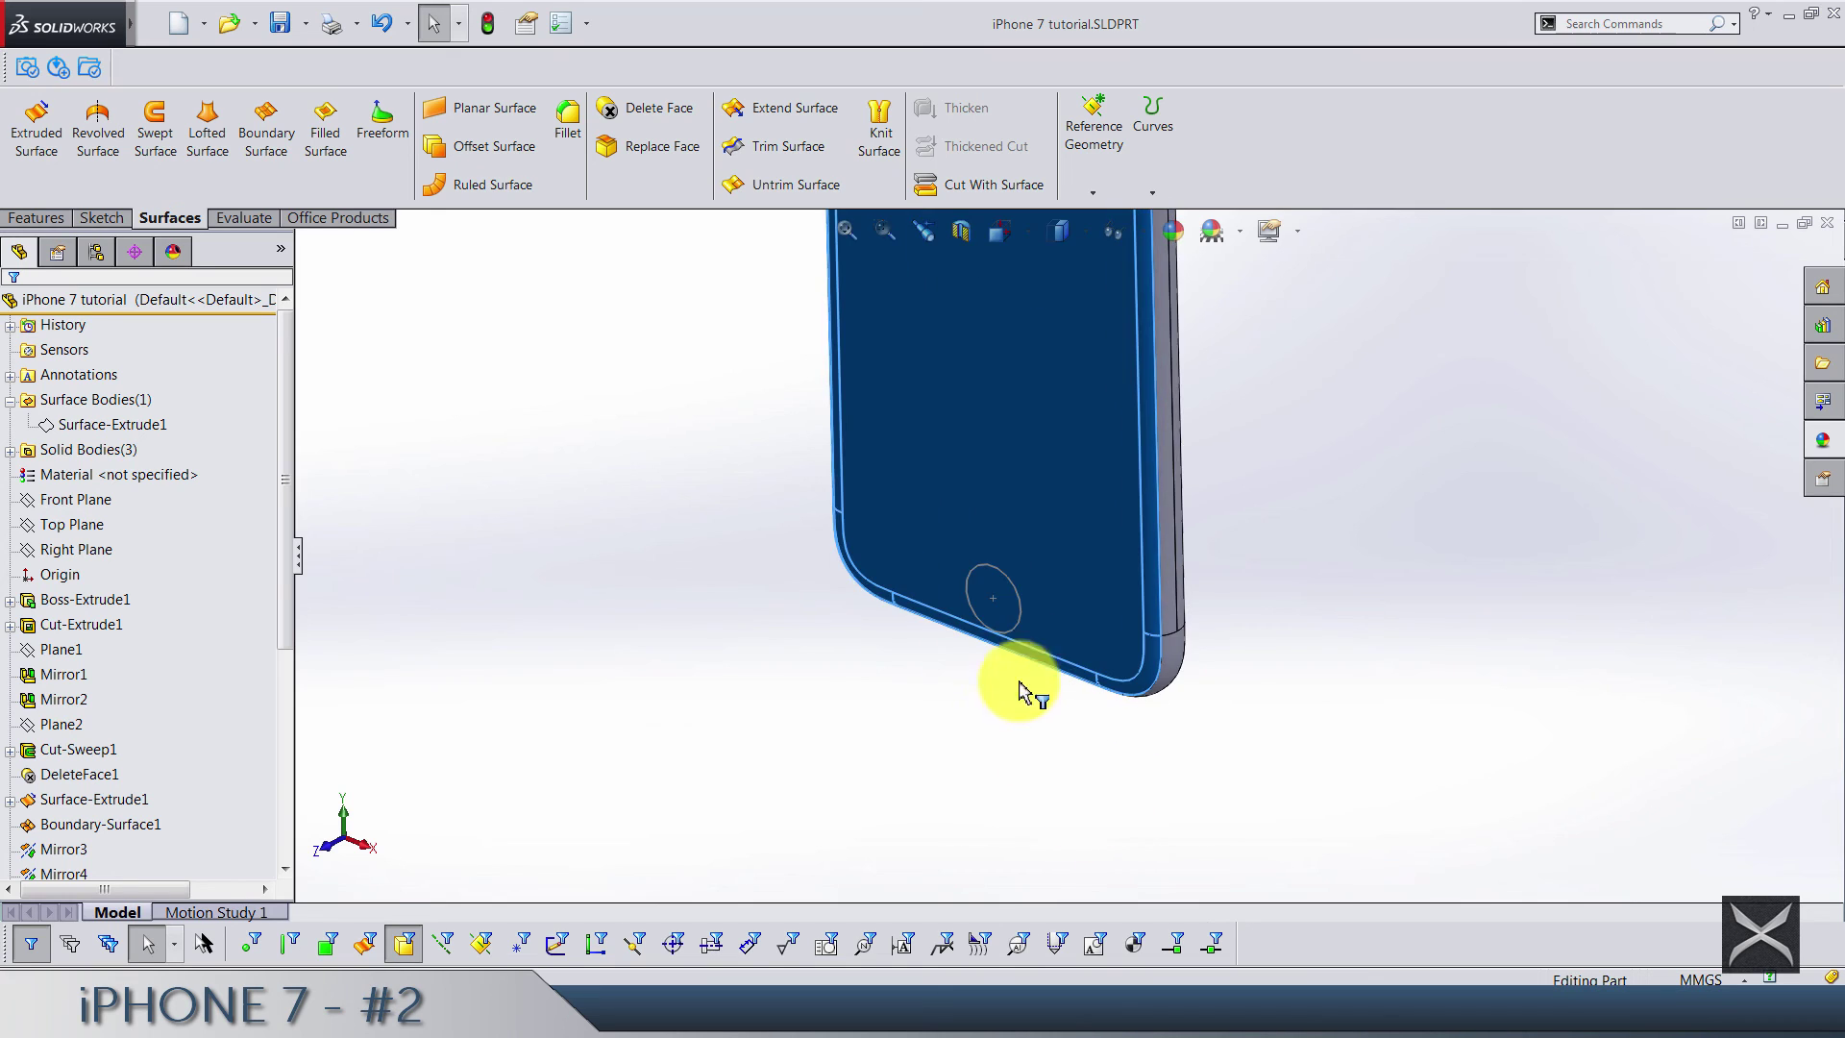
scroll(1041, 413, "up", 5)
scroll(1079, 349, "down", 6)
left_click(1079, 343)
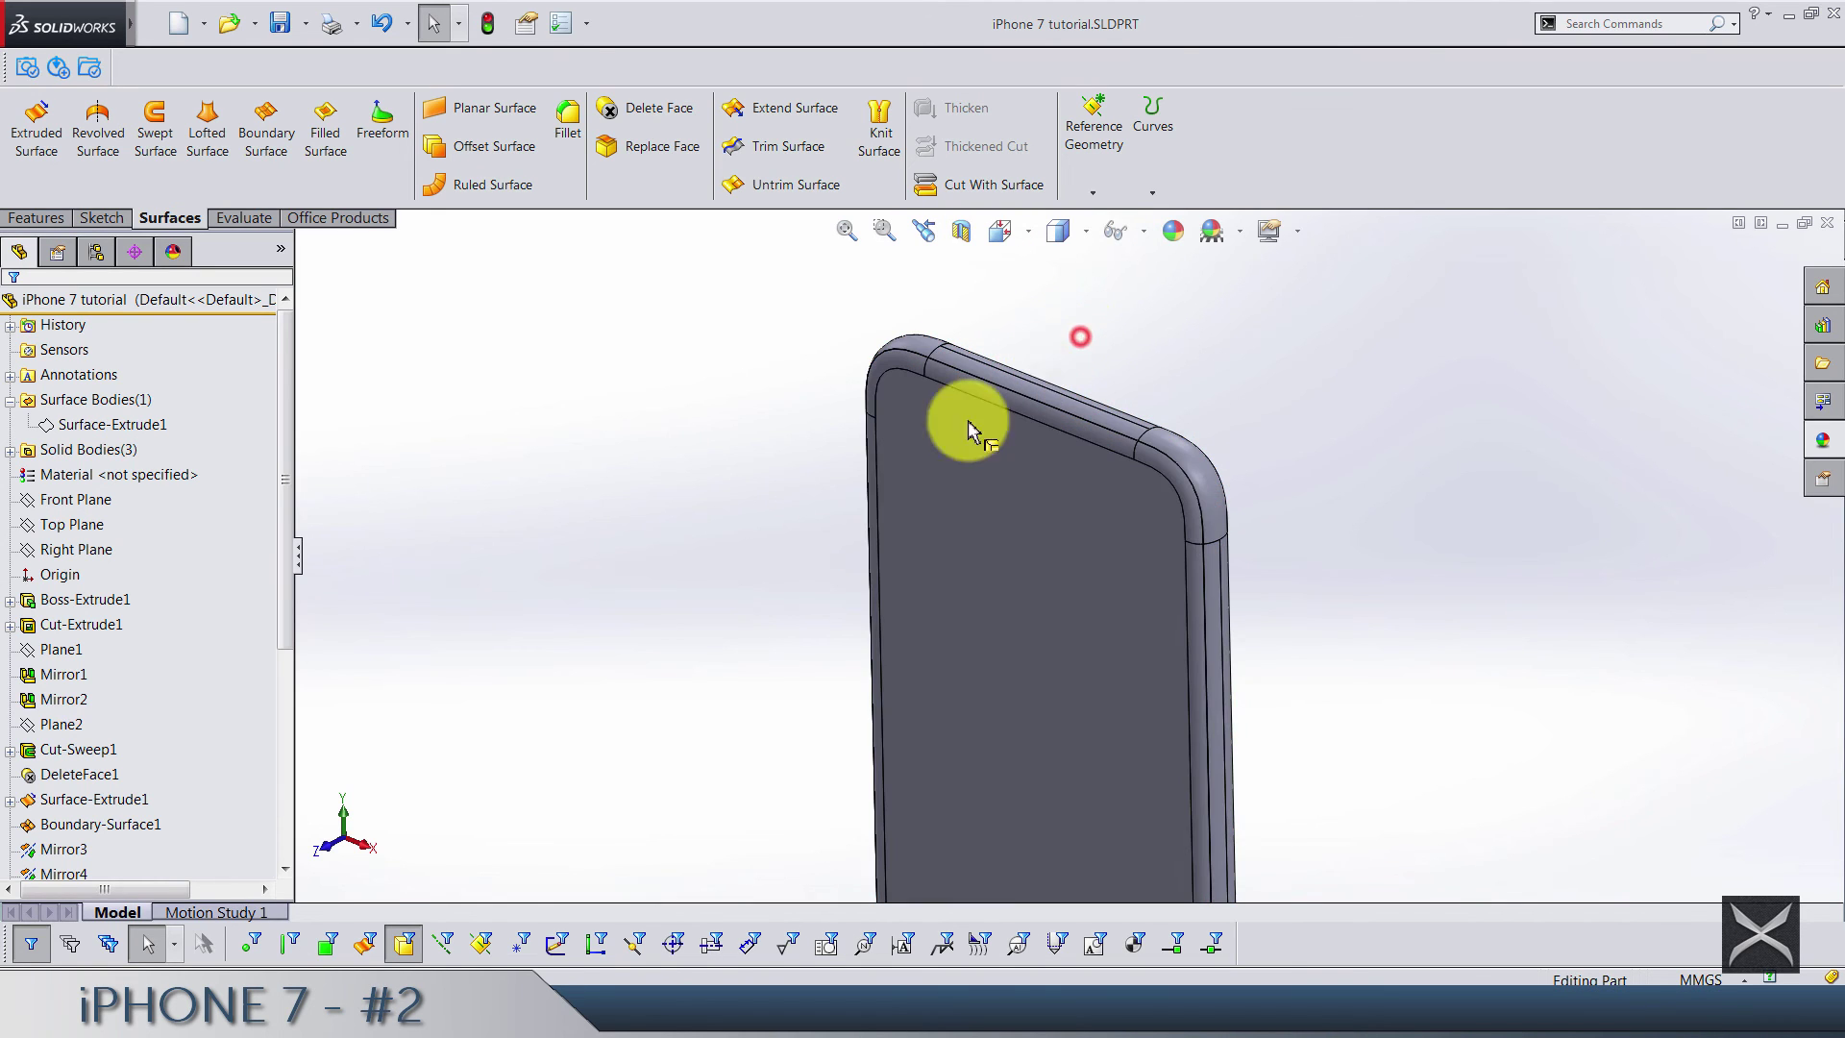
left_click(404, 944)
left_click(564, 739)
Examine the phone's lower end and home button circle from the front and in the Right view
scroll(598, 153, "up", 2)
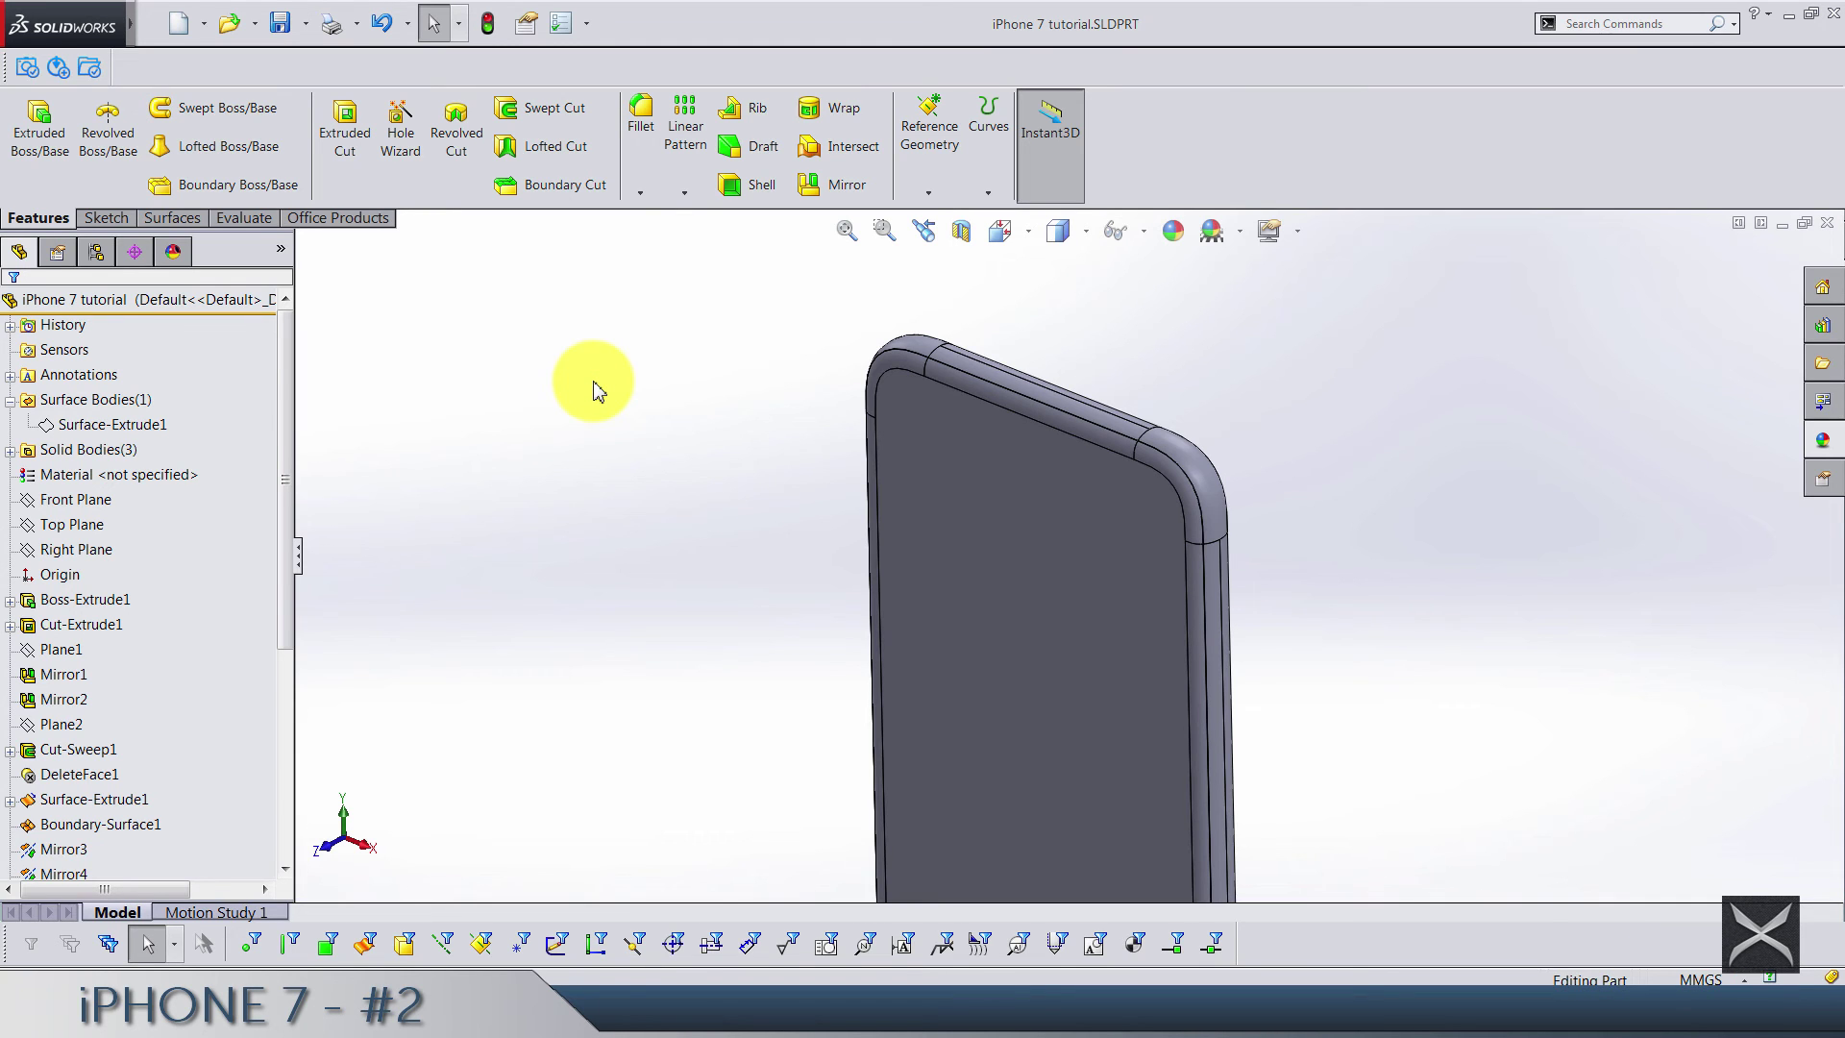
scroll(1021, 733, "up", 5)
scroll(1055, 816, "down", 6)
scroll(1082, 745, "up", 4)
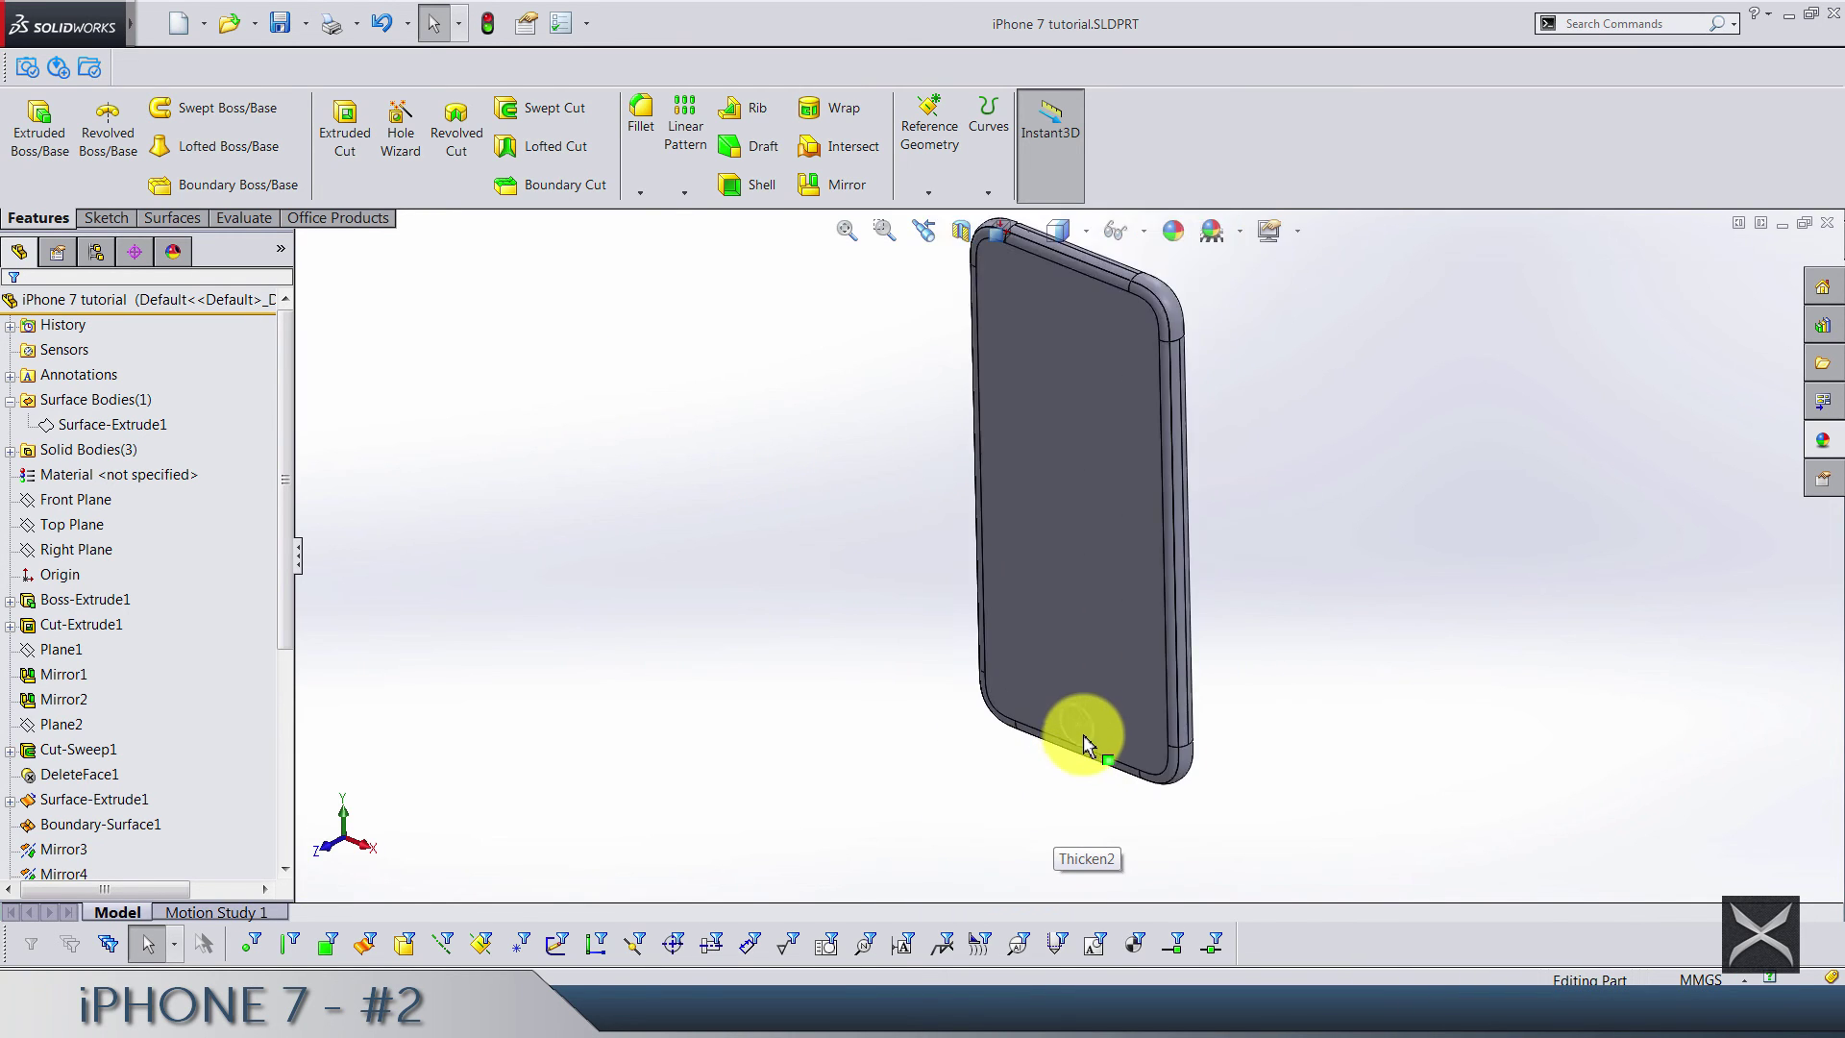
scroll(1083, 737, "down", 4)
middle_click_drag(1116, 679, 1054, 482)
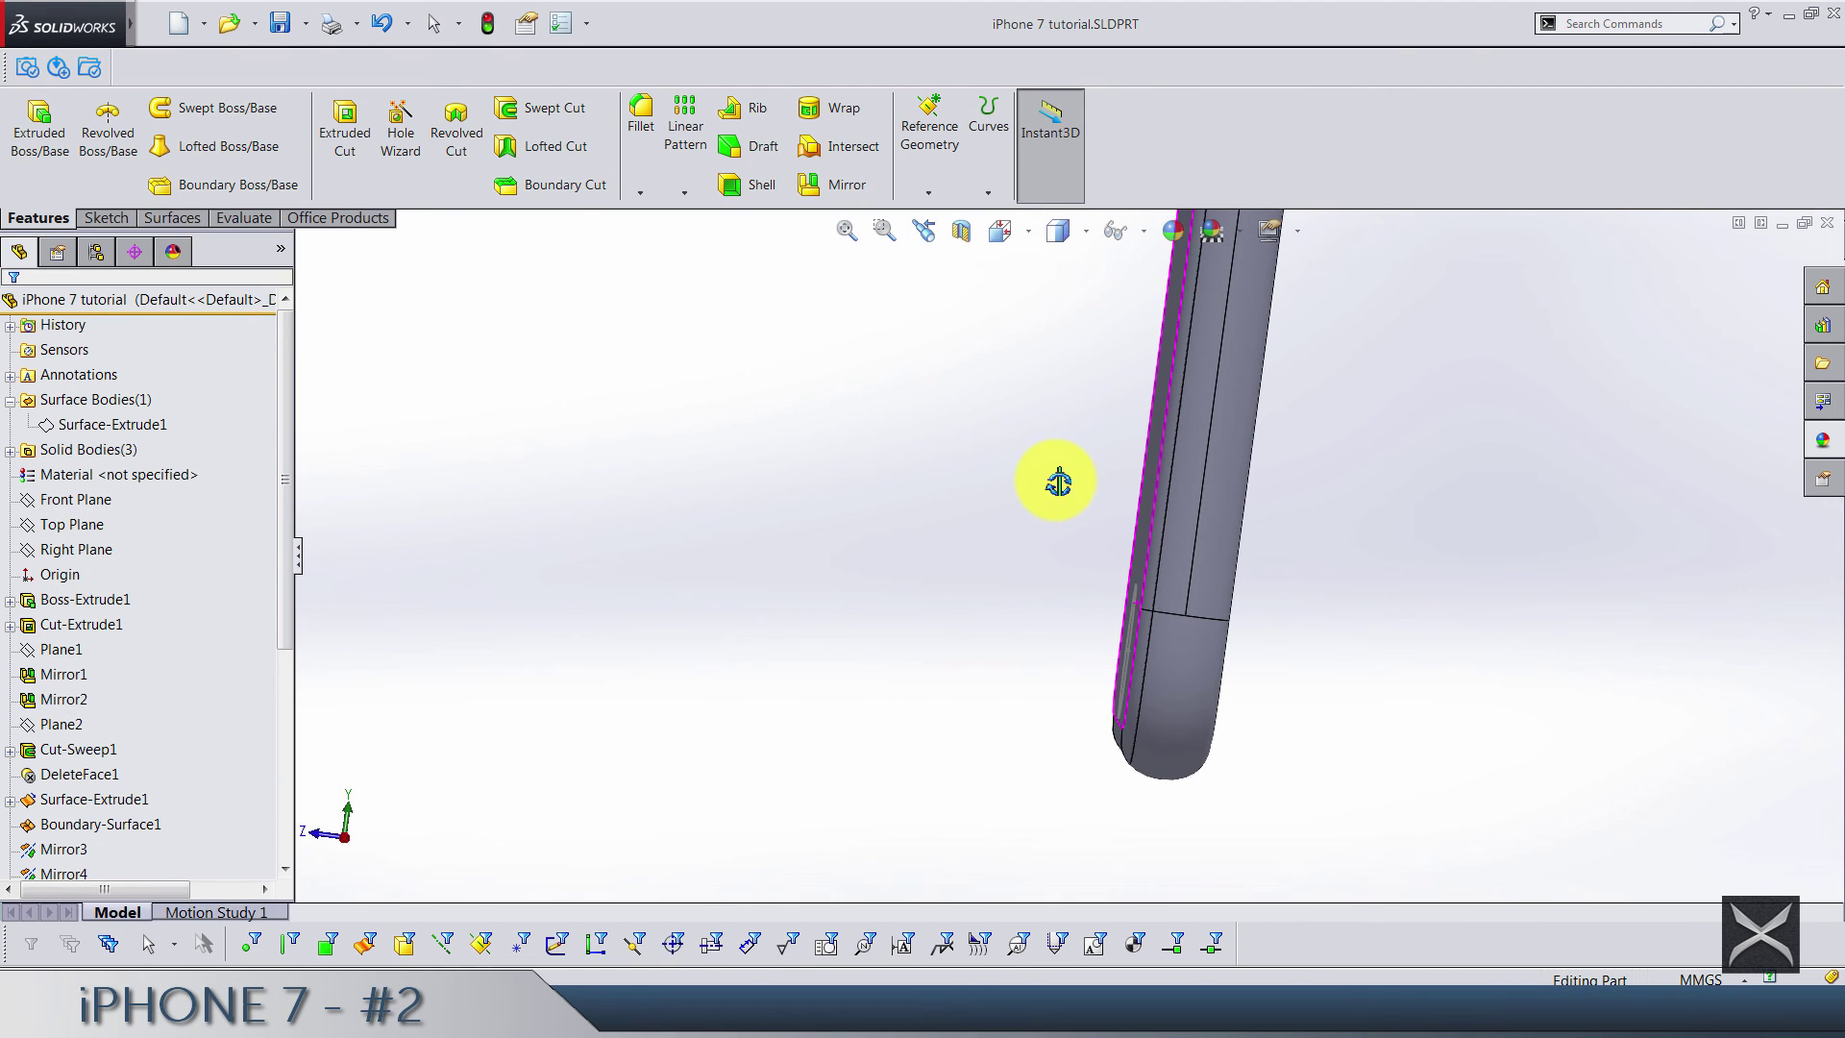
left_click(1002, 234)
left_click(1070, 344)
scroll(1033, 709, "down", 5)
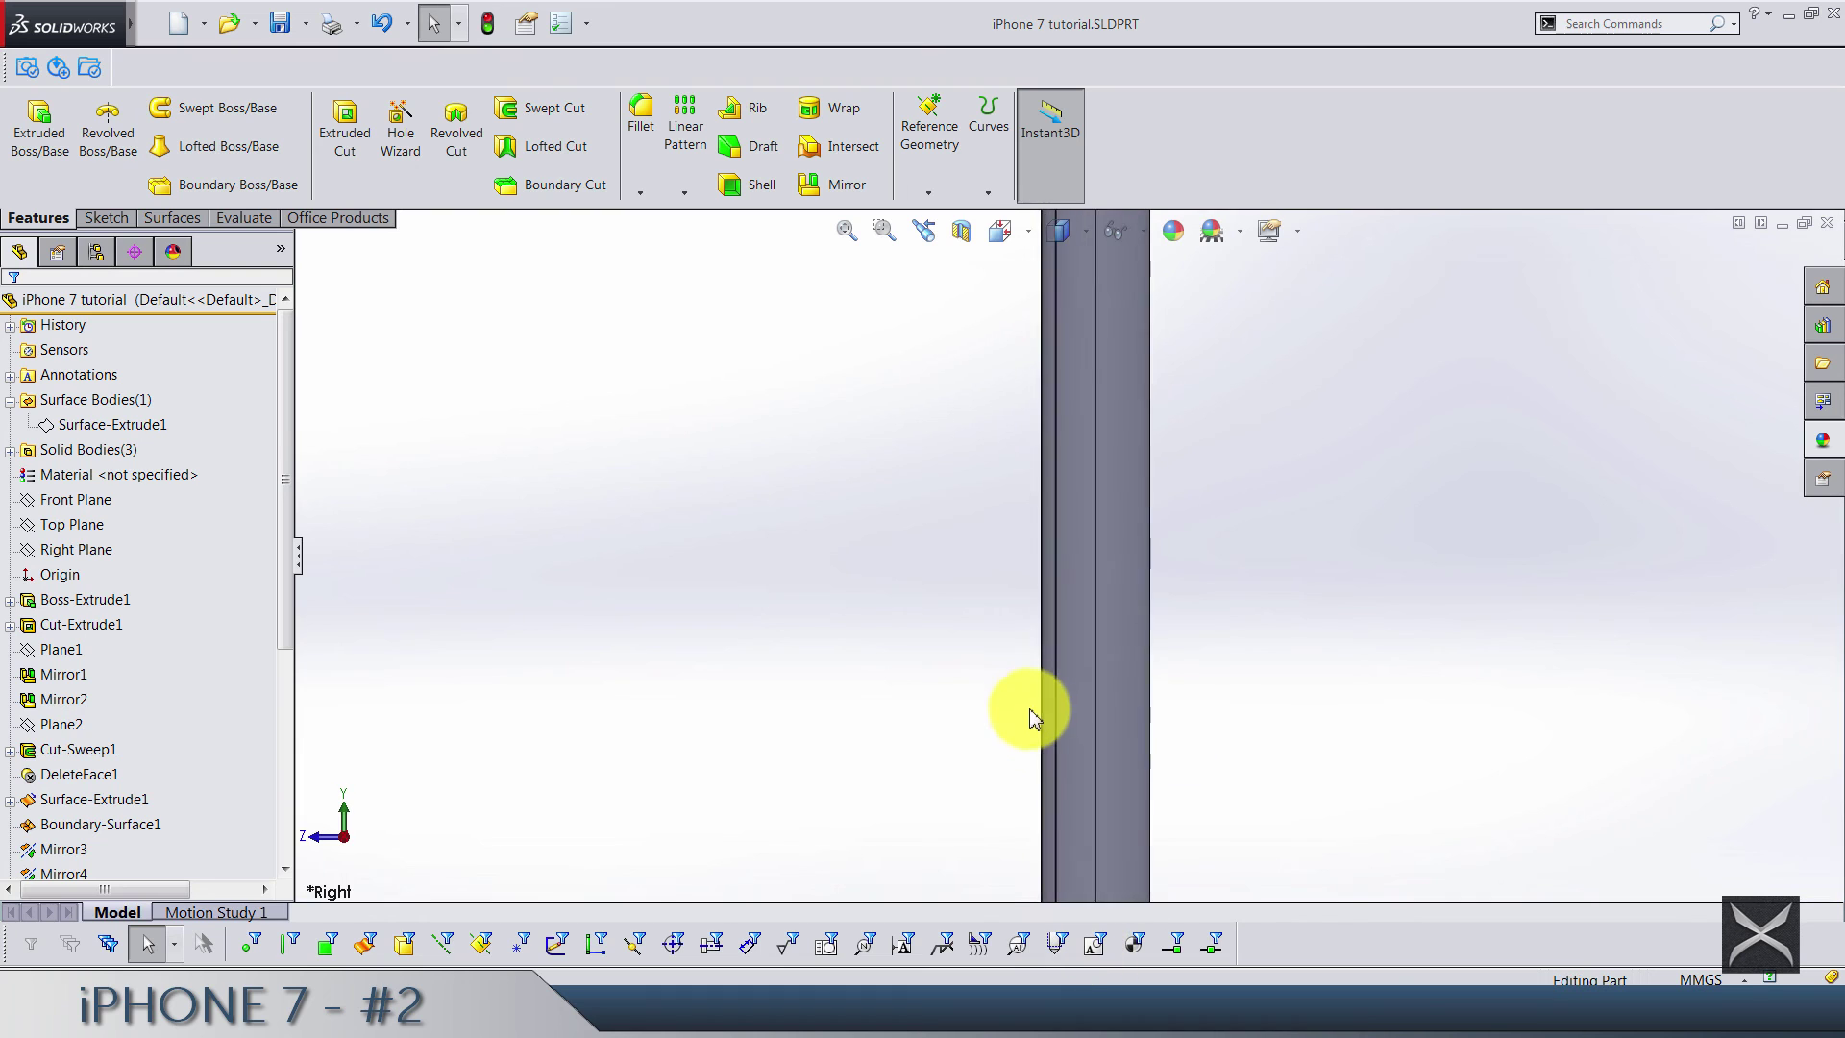
scroll(1034, 711, "up", 5)
middle_click_drag(1068, 715, 1009, 683)
scroll(185, 794, "down", 5)
Set up an extruded cut of the home button circle in Sketch8 with a blind depth of 0.5 mm
left_click(96, 833)
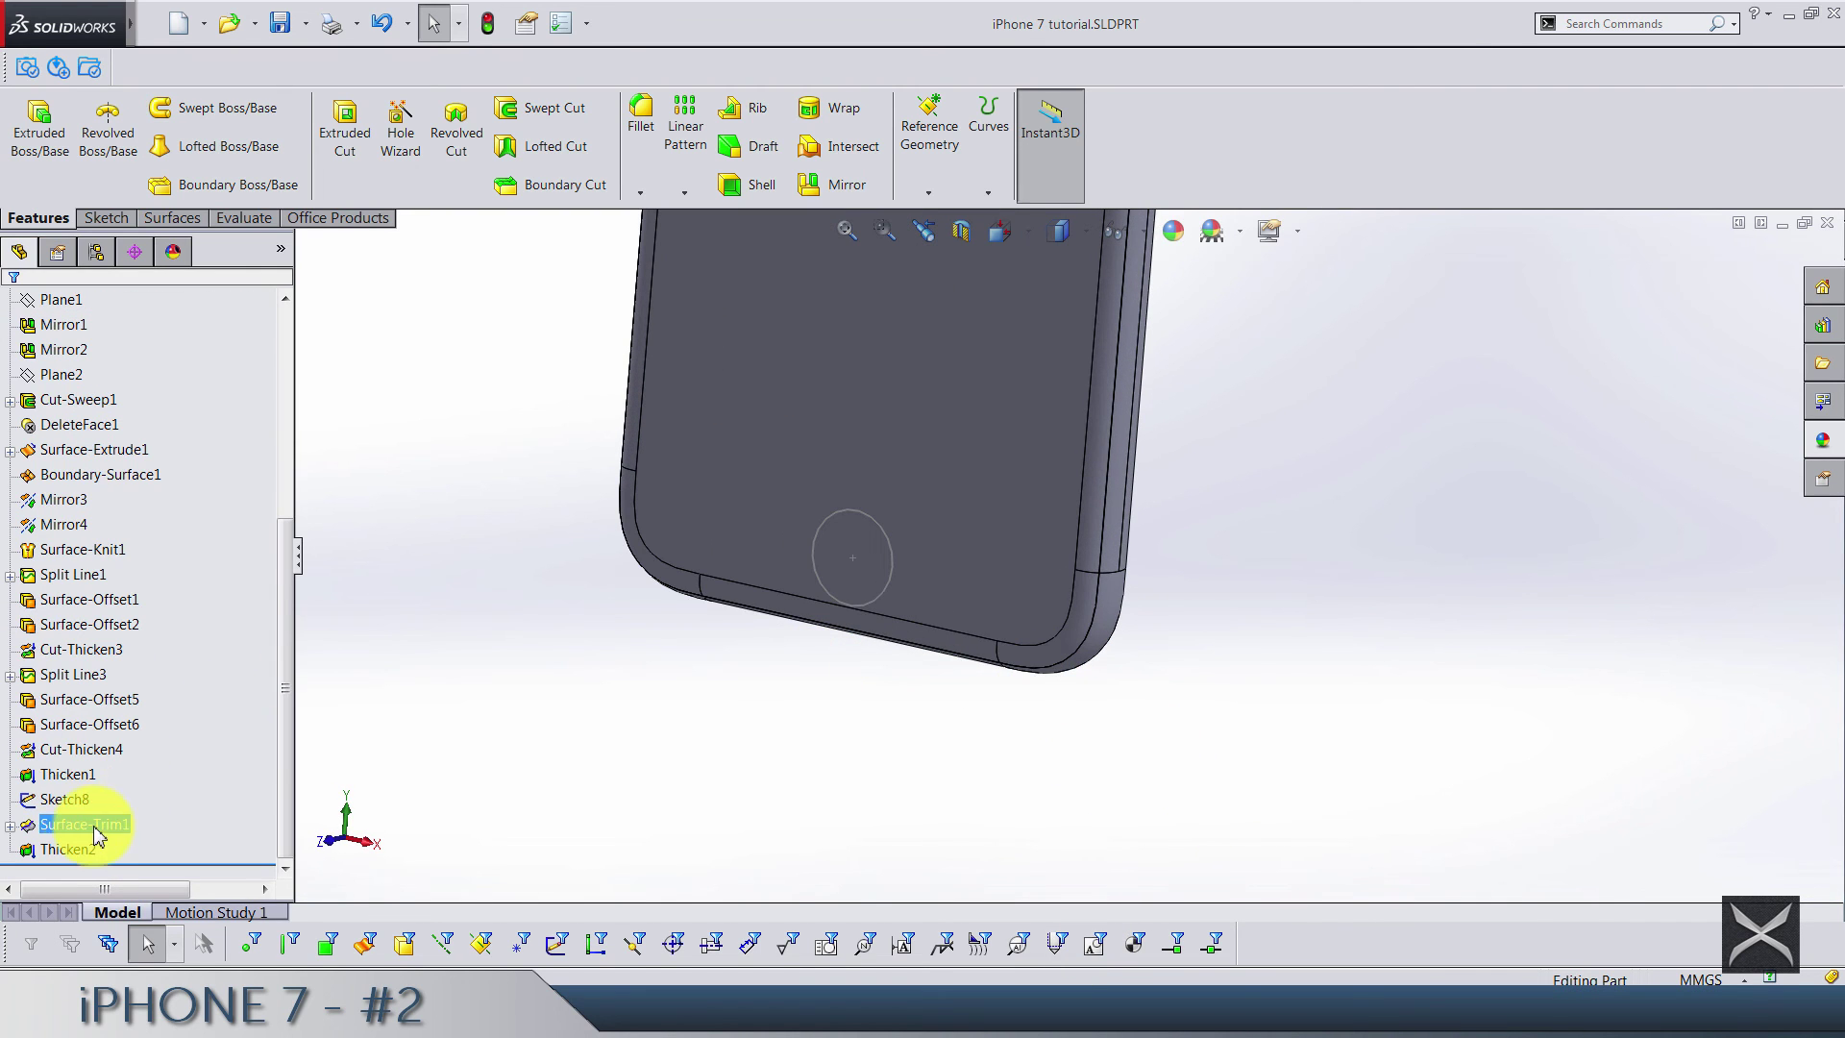
left_click(50, 801)
scroll(660, 296, "down", 2)
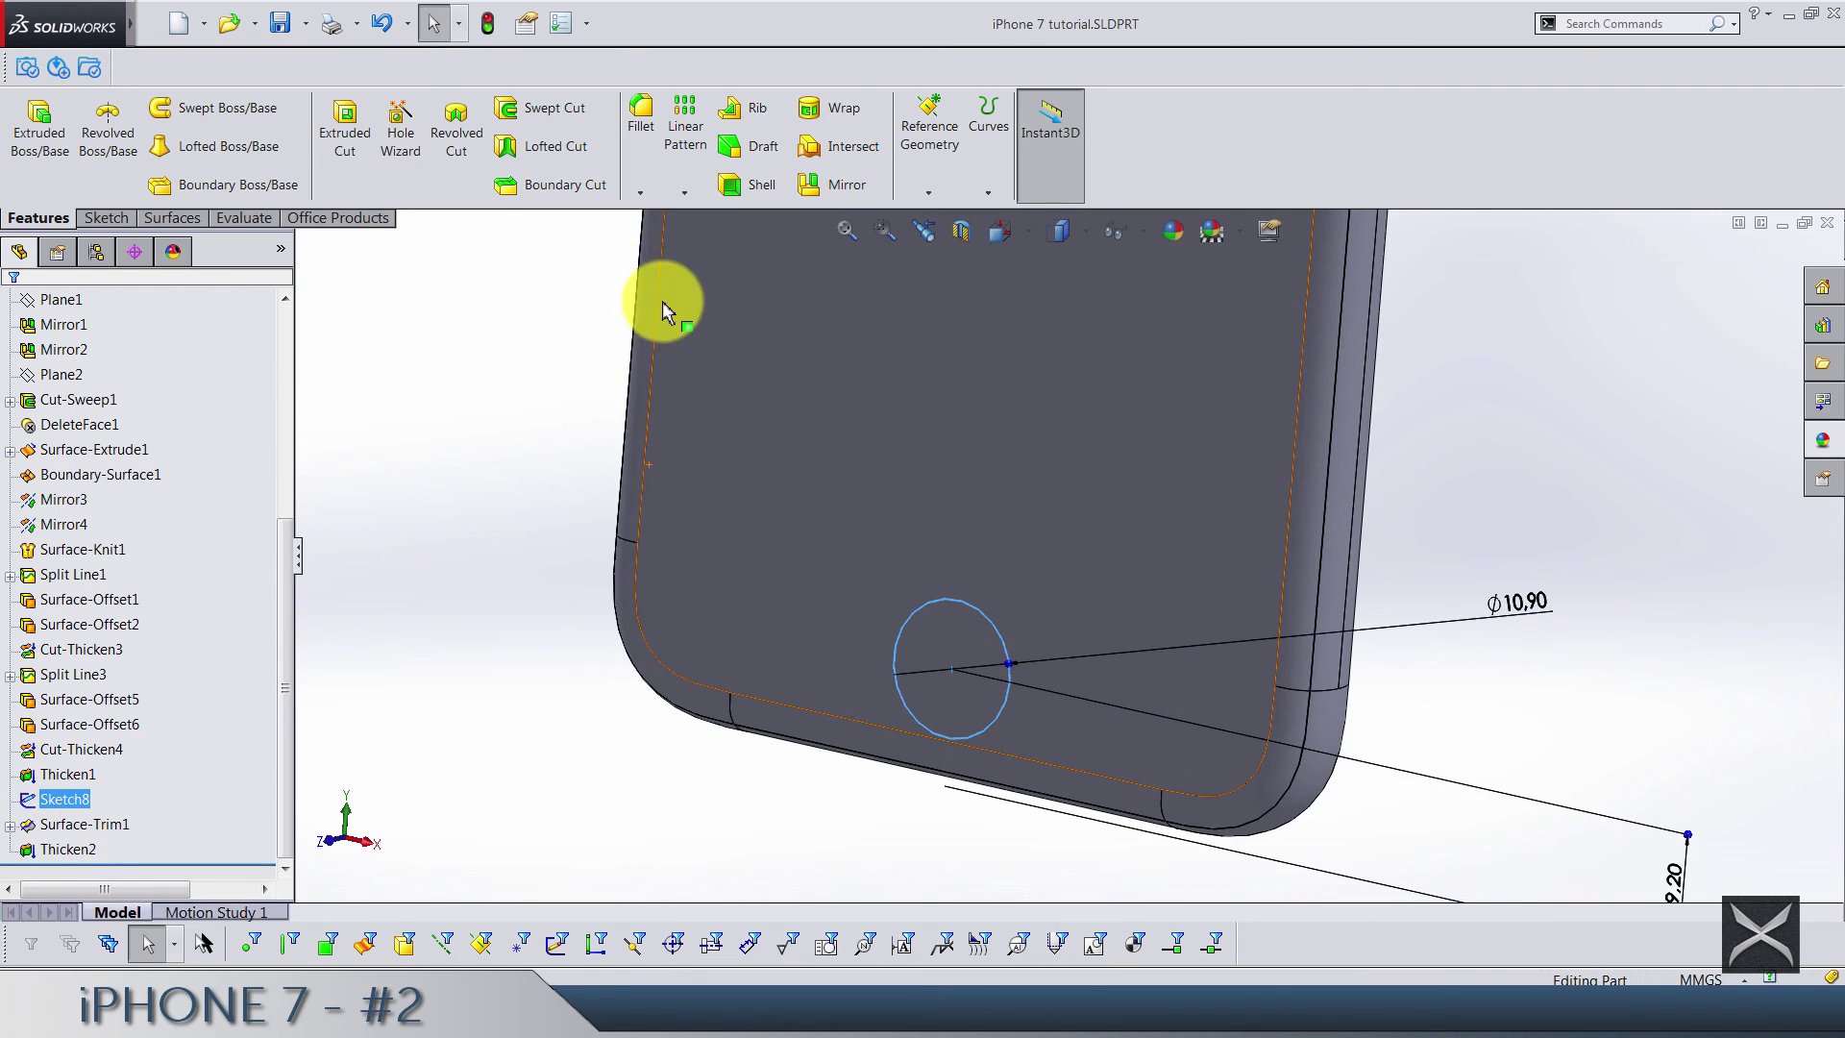
left_click(345, 139)
type("0.")
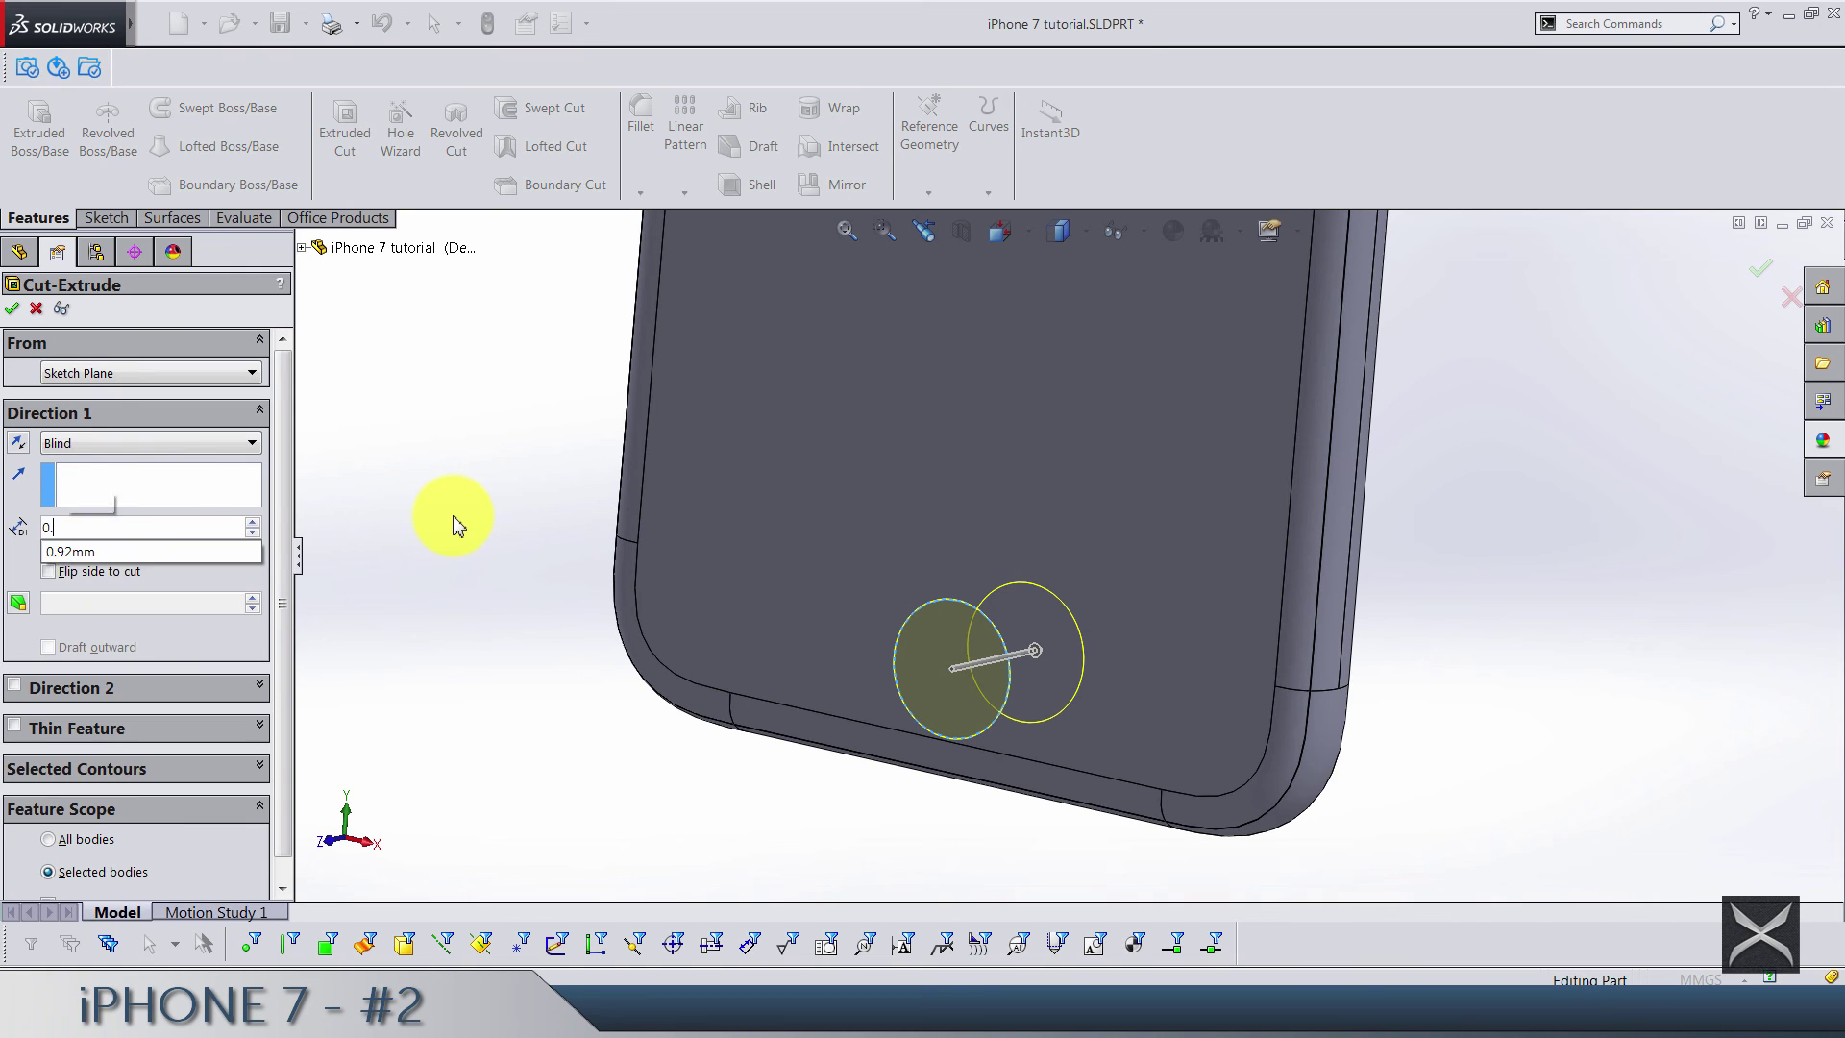
type("5")
key("Return")
Turn off automatic body selection, limit the cut to Thicken2 and the phone's main body, and finish it
scroll(260, 692, "down", 1)
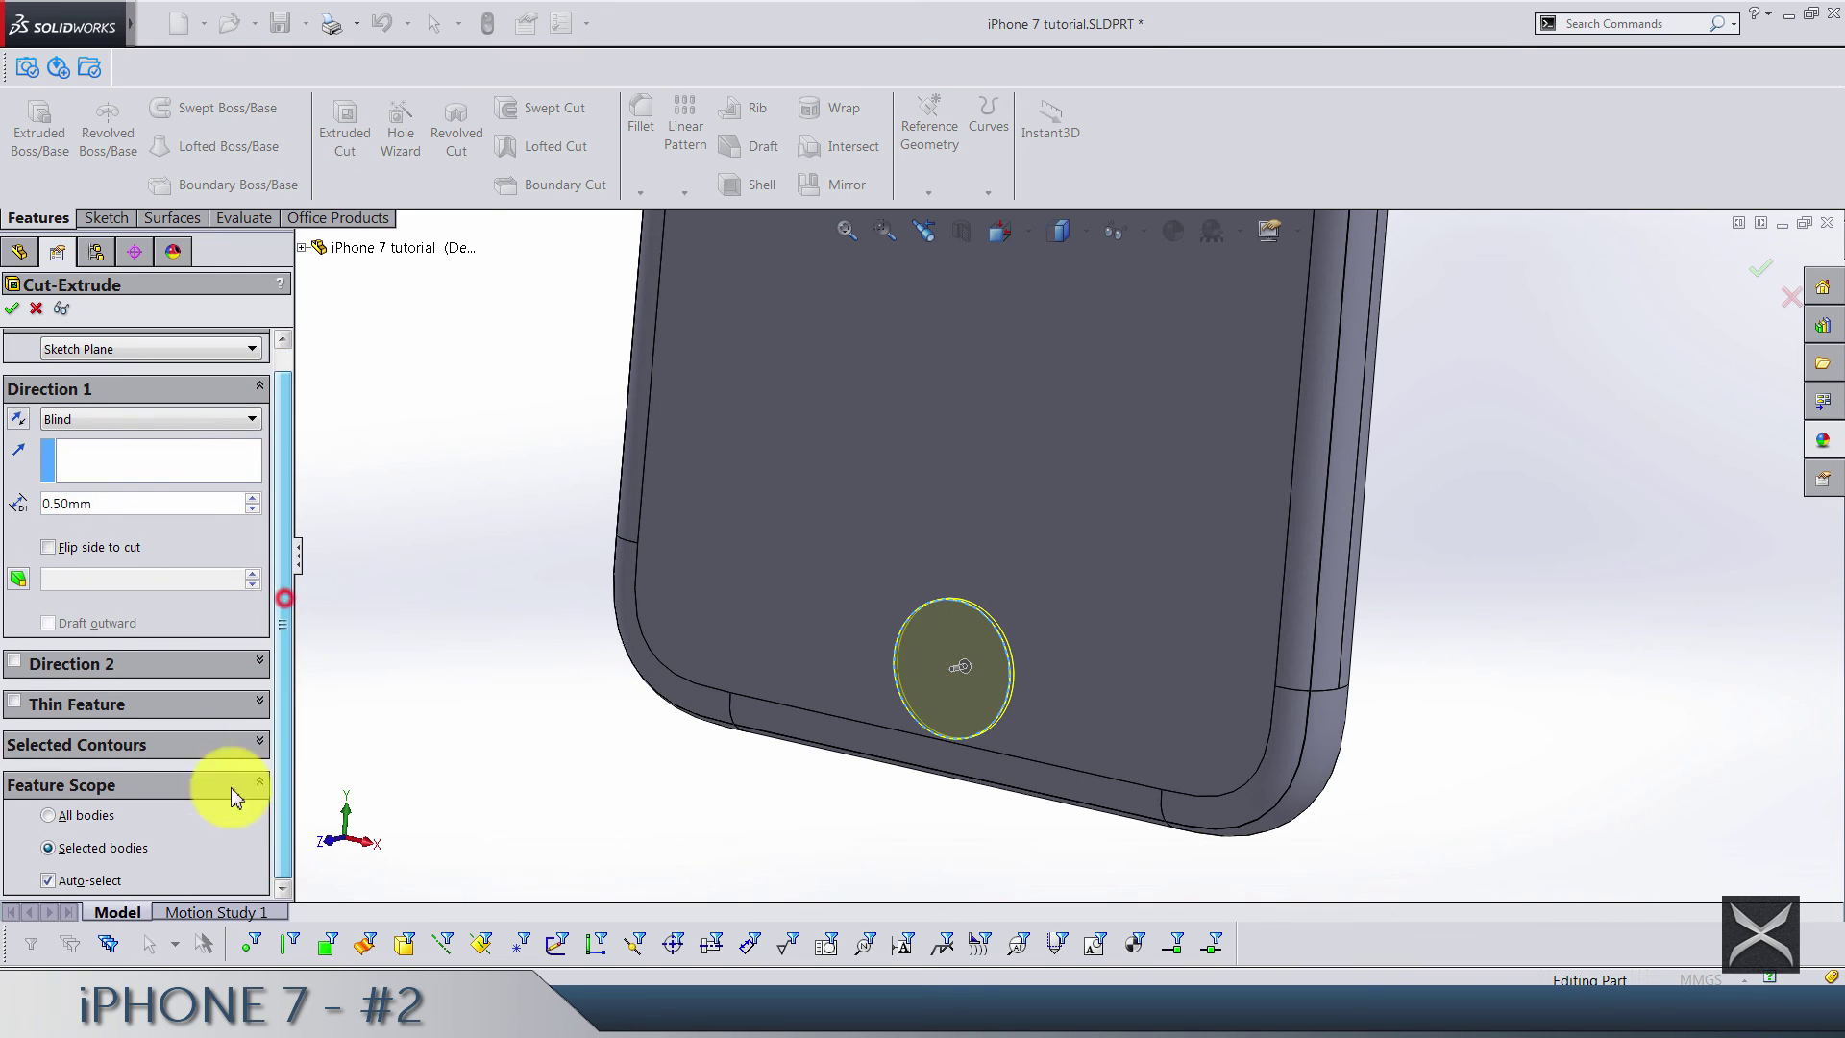
left_click(85, 879)
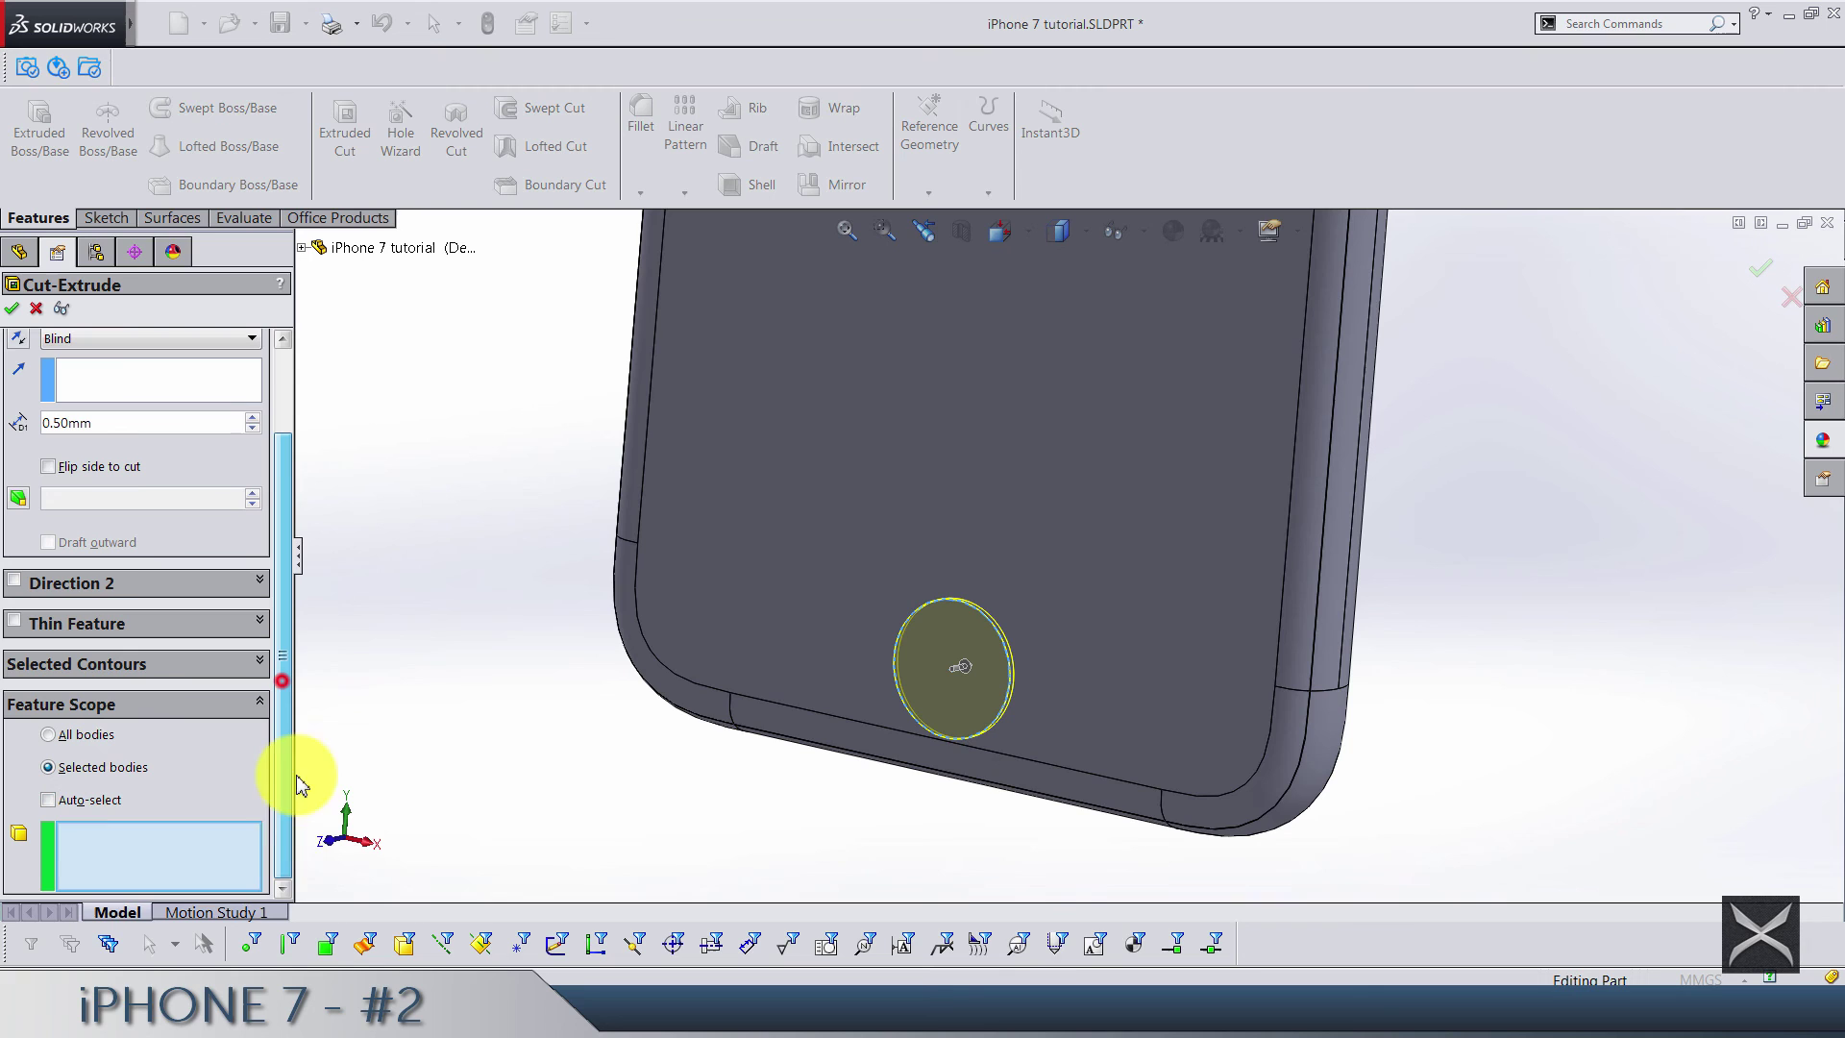
left_click(1020, 726)
scroll(1121, 582, "up", 3)
middle_click_drag(1121, 583, 1079, 577)
scroll(1194, 552, "down", 3)
left_click(1224, 615)
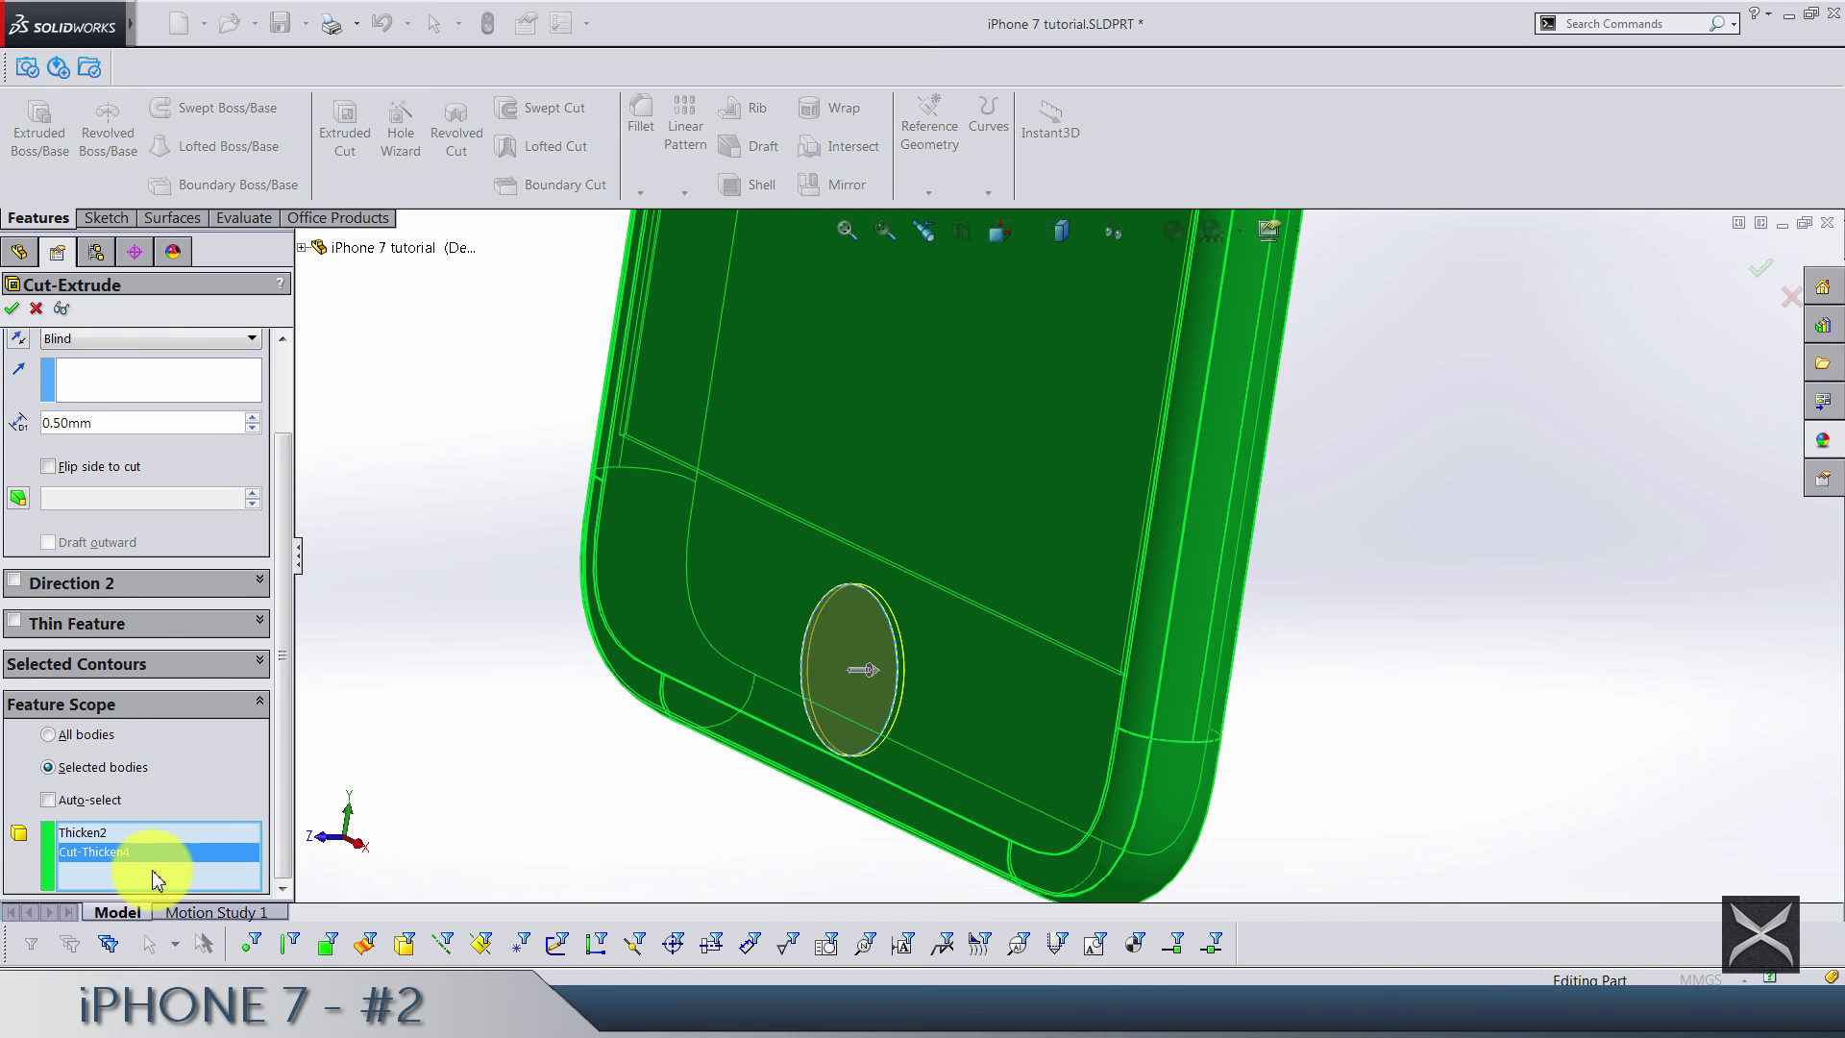
key("Return")
left_click(577, 807)
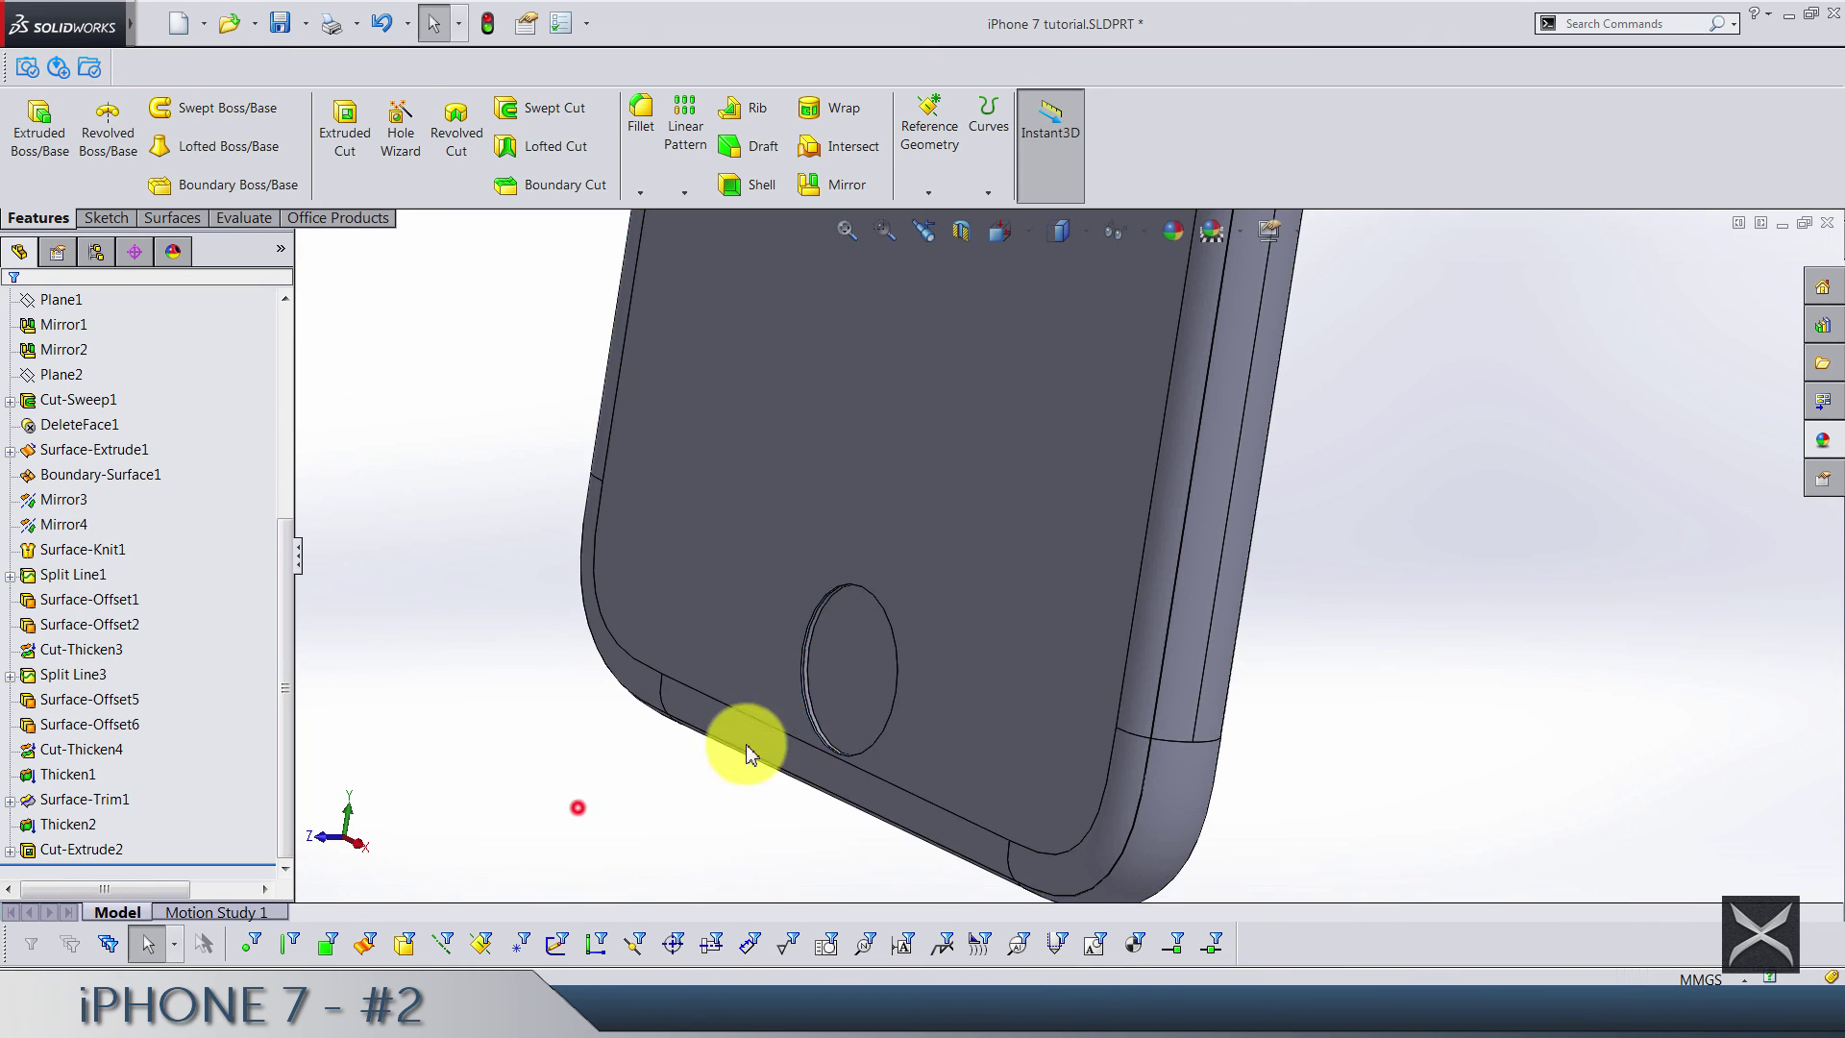
Inspect the home button recess's edge up close, restore the trimetric view and save the part
middle_click_drag(817, 714, 853, 498)
scroll(854, 519, "down", 3)
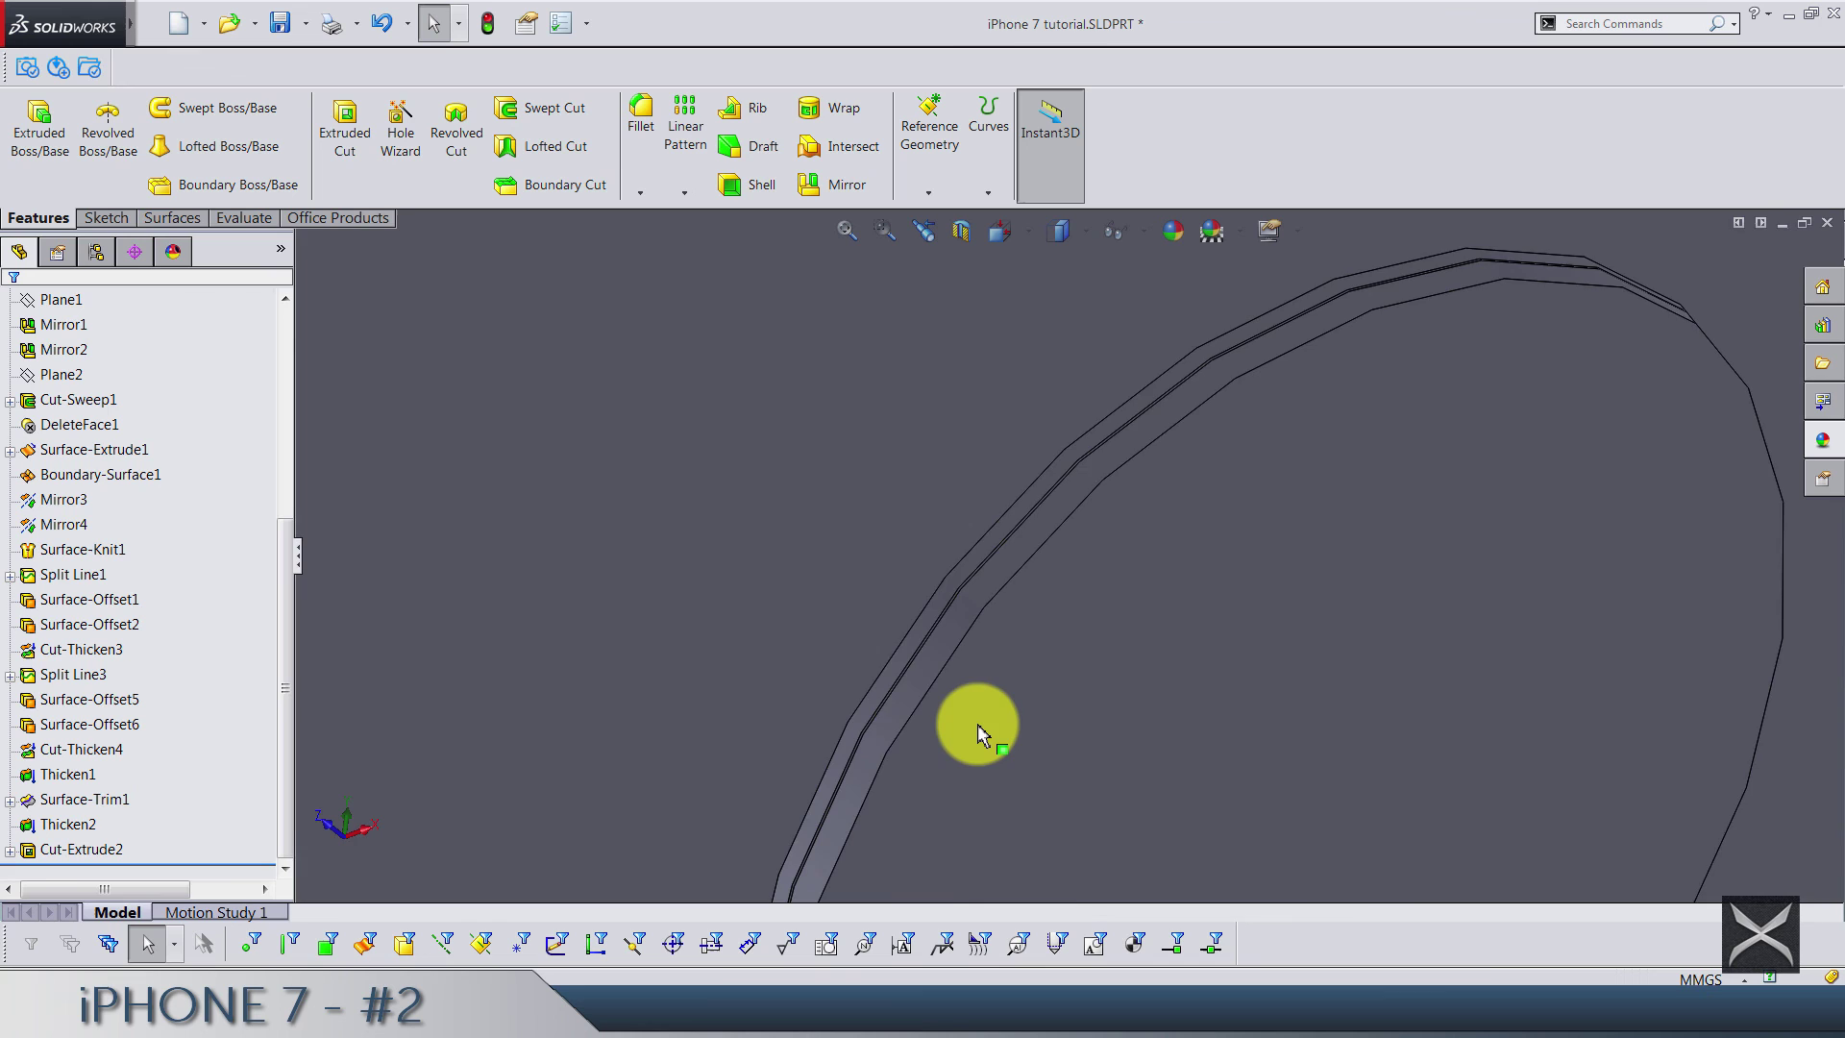
scroll(977, 724, "up", 10)
left_click(1001, 232)
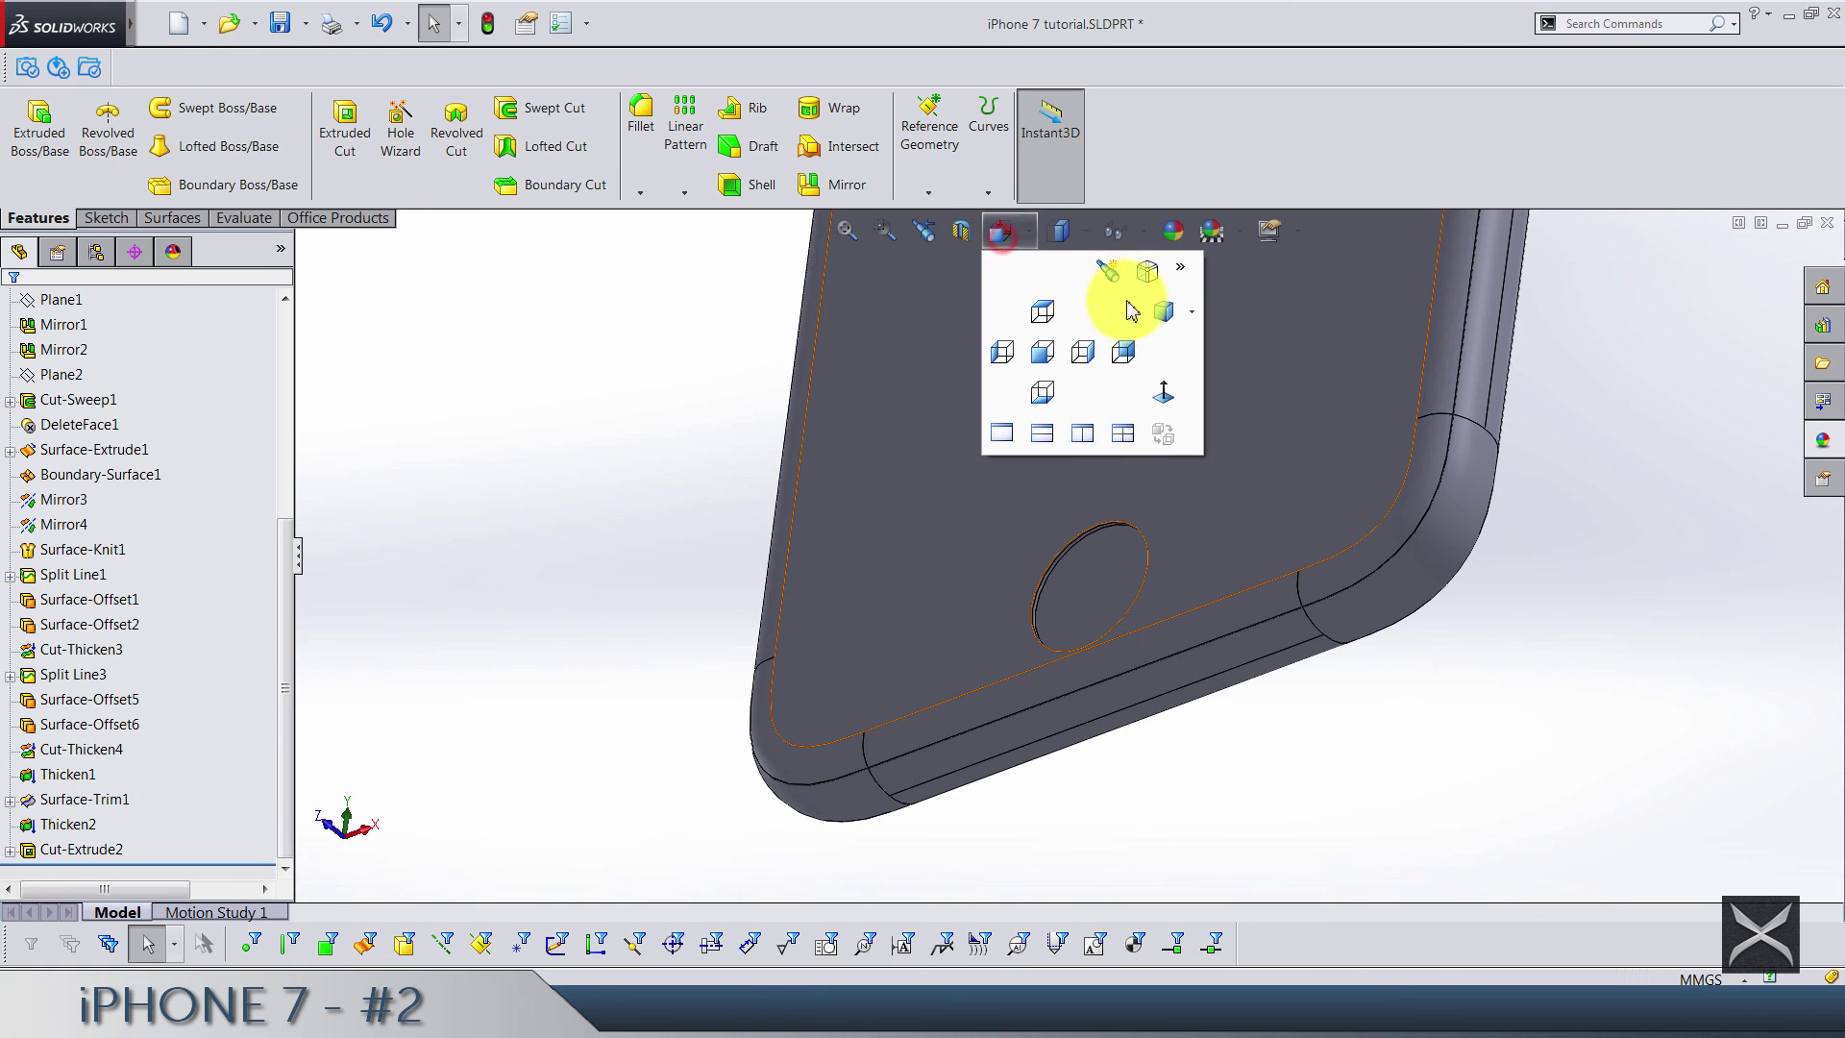
left_click(1164, 310)
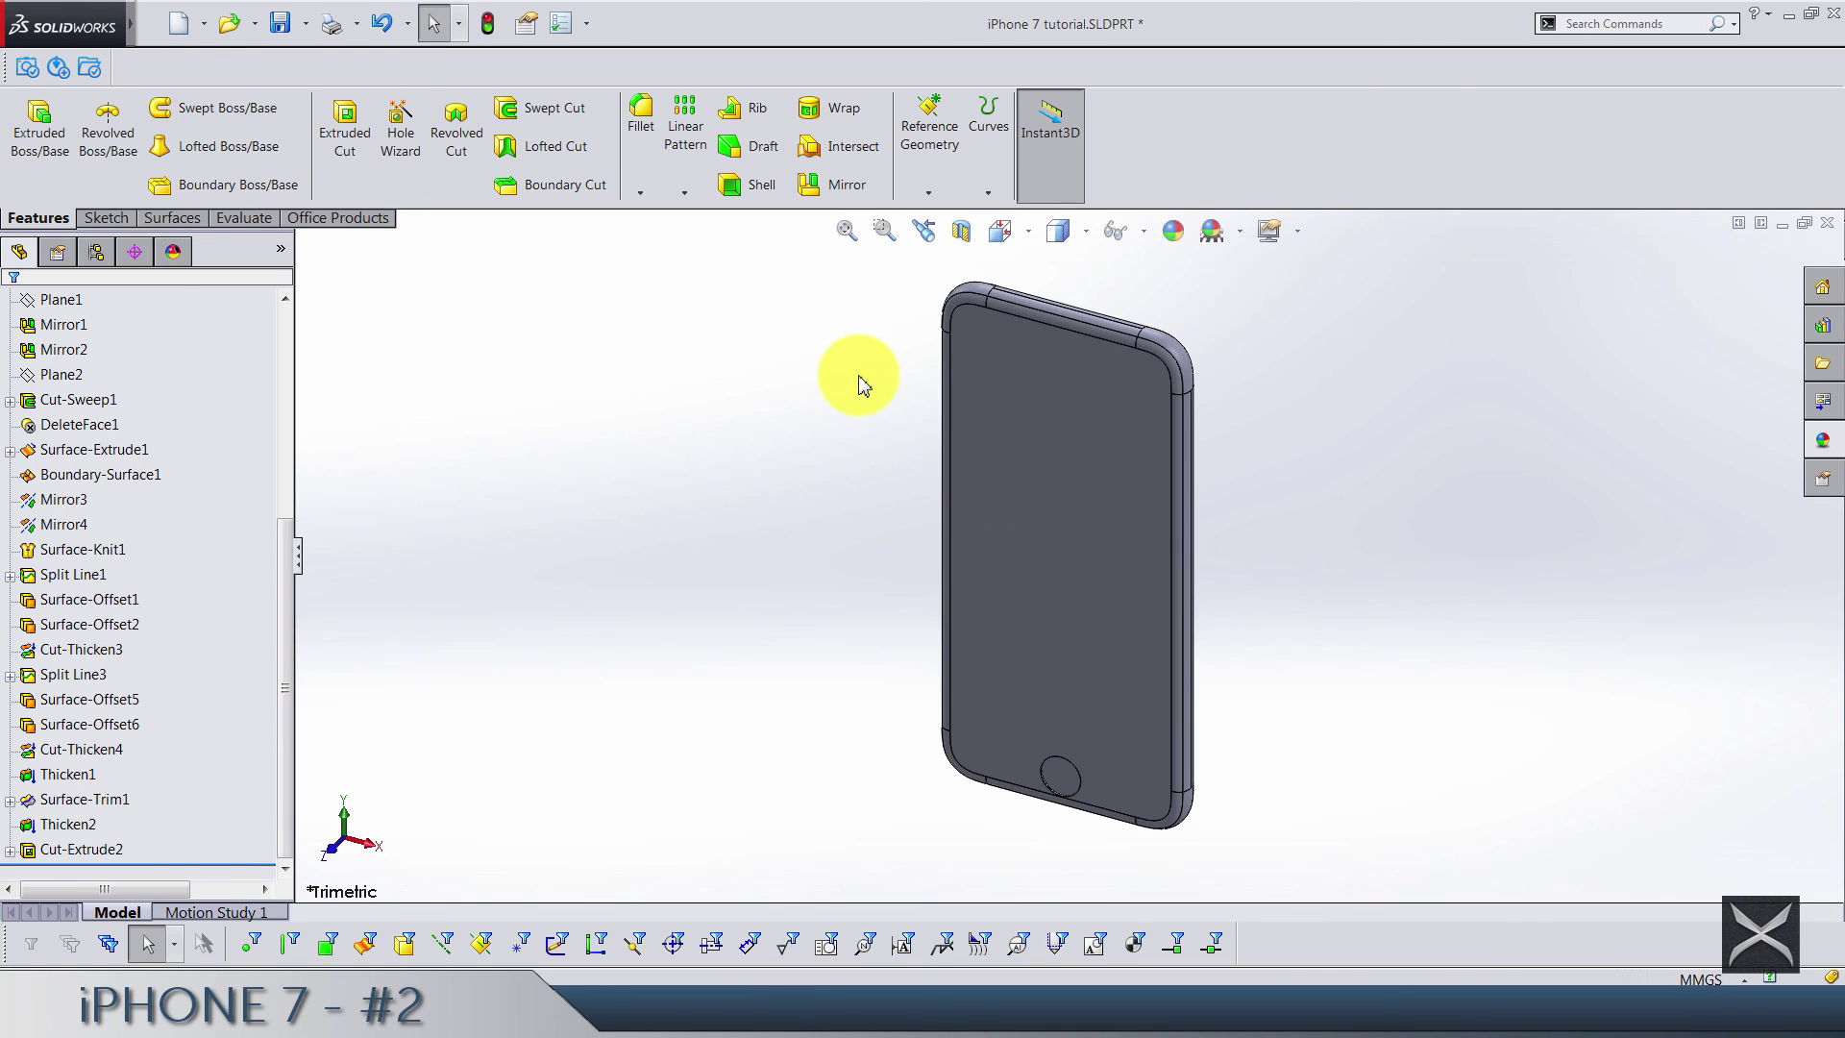
key("ctrl+s")
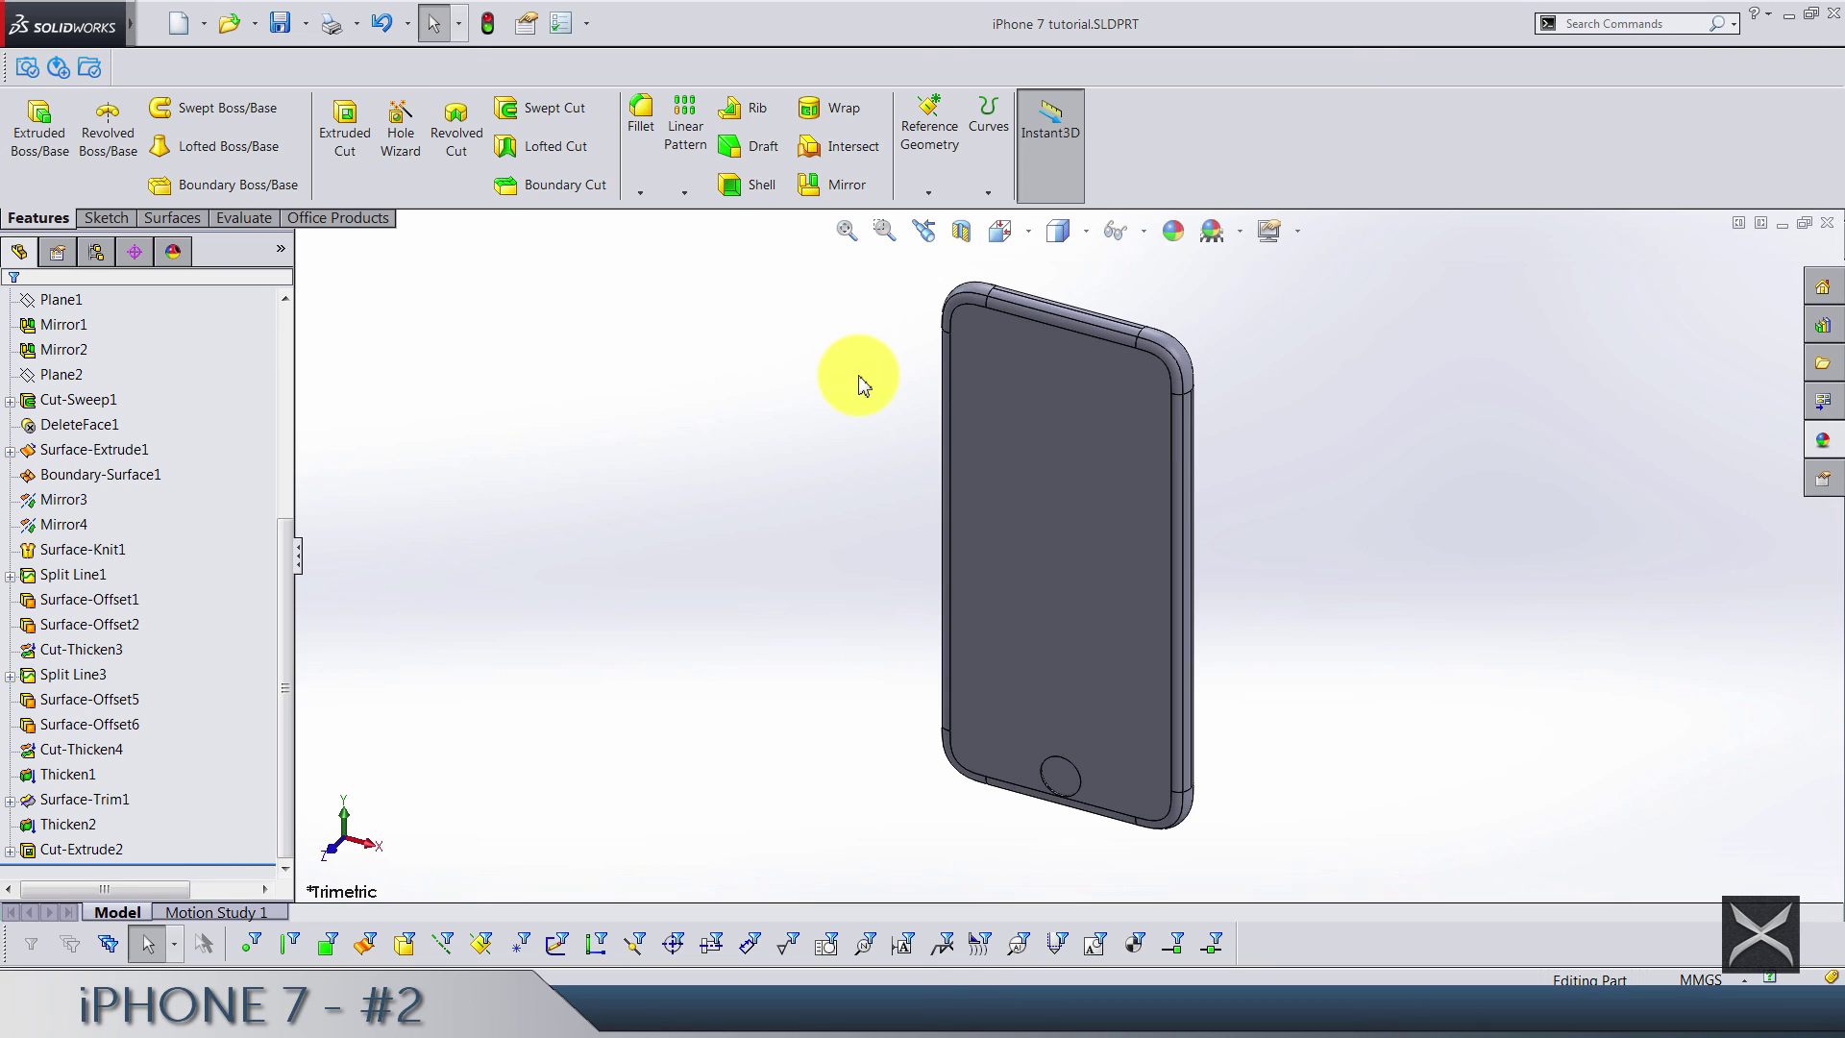